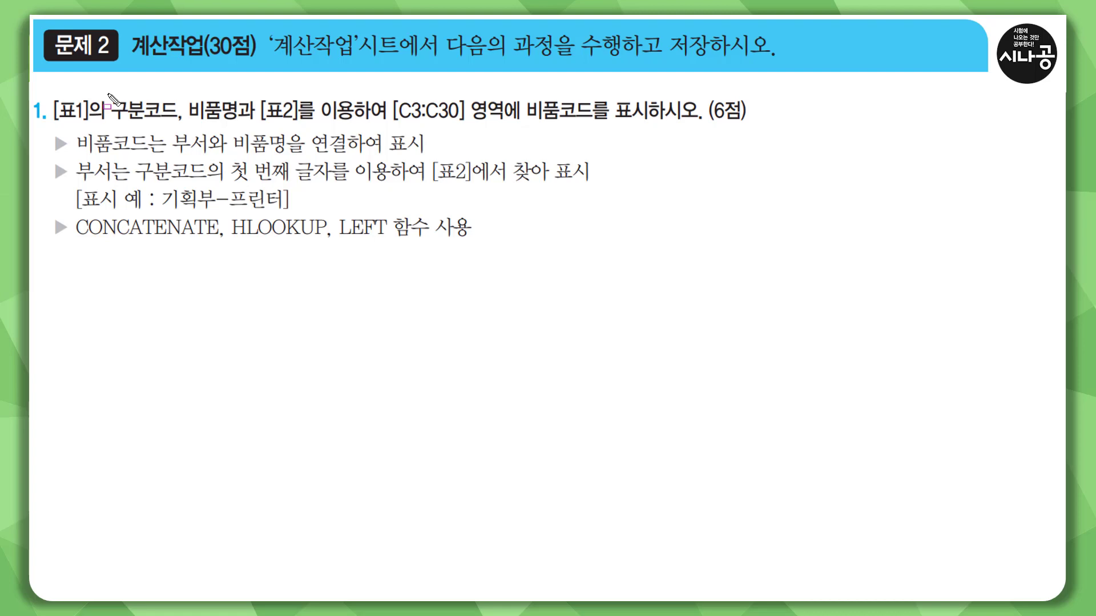
pyautogui.moveTo(46, 69); pyautogui.dragTo(107, 68)
pyautogui.moveTo(129, 23)
pyautogui.mouseDown()
pyautogui.moveTo(201, 66)
pyautogui.moveTo(356, 59)
pyautogui.moveTo(359, 33)
pyautogui.mouseUp()
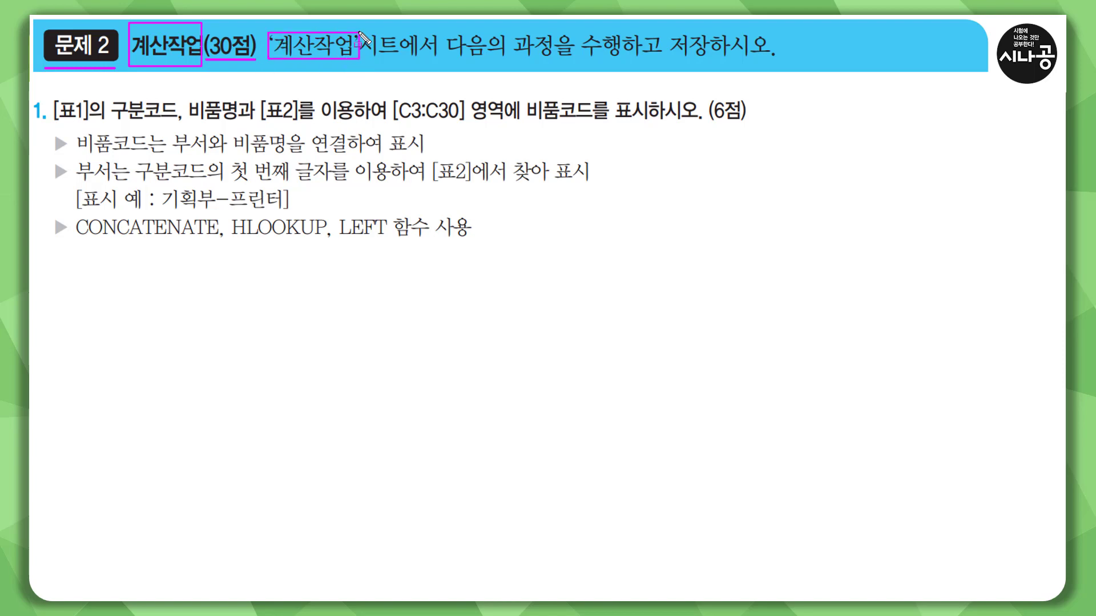
pyautogui.moveTo(433, 63); pyautogui.dragTo(774, 63)
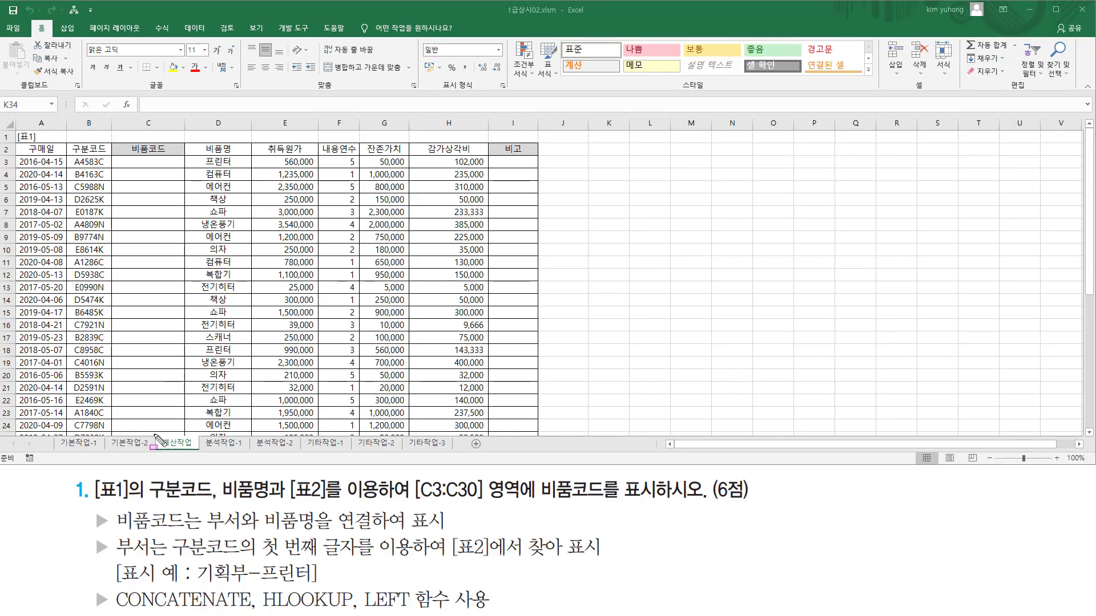
# Review the layout of tables [표1] through [표5] on the 계산작업 sheet, including the empty 비품코드 and 비고 columns.
pyautogui.moveTo(155, 435); pyautogui.dragTo(198, 453)
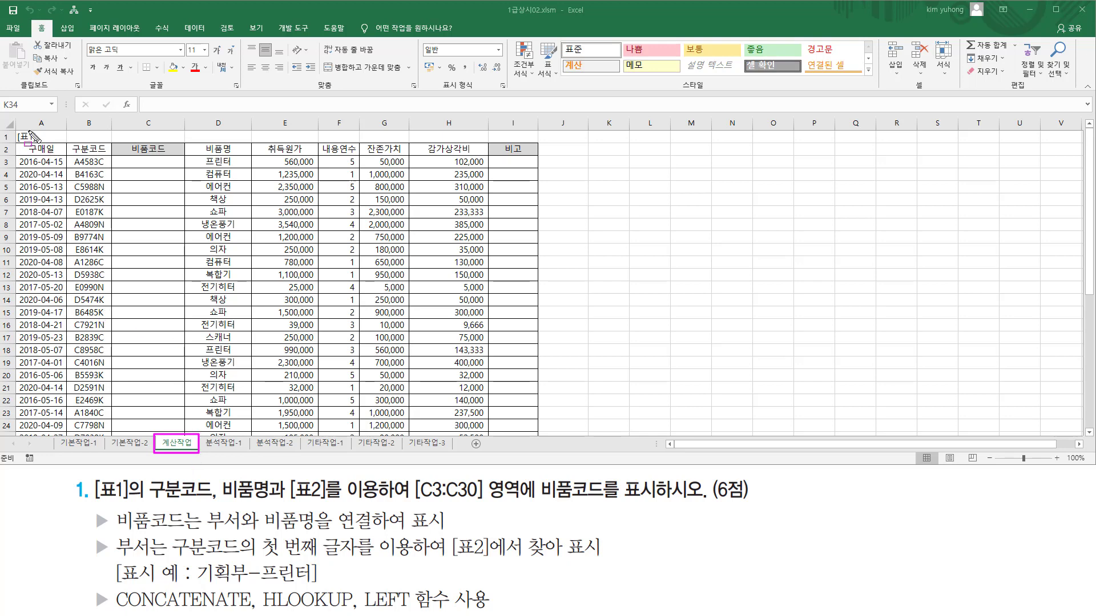
pyautogui.moveTo(18, 131)
pyautogui.mouseDown()
pyautogui.moveTo(265, 314)
pyautogui.moveTo(541, 435)
pyautogui.mouseUp()
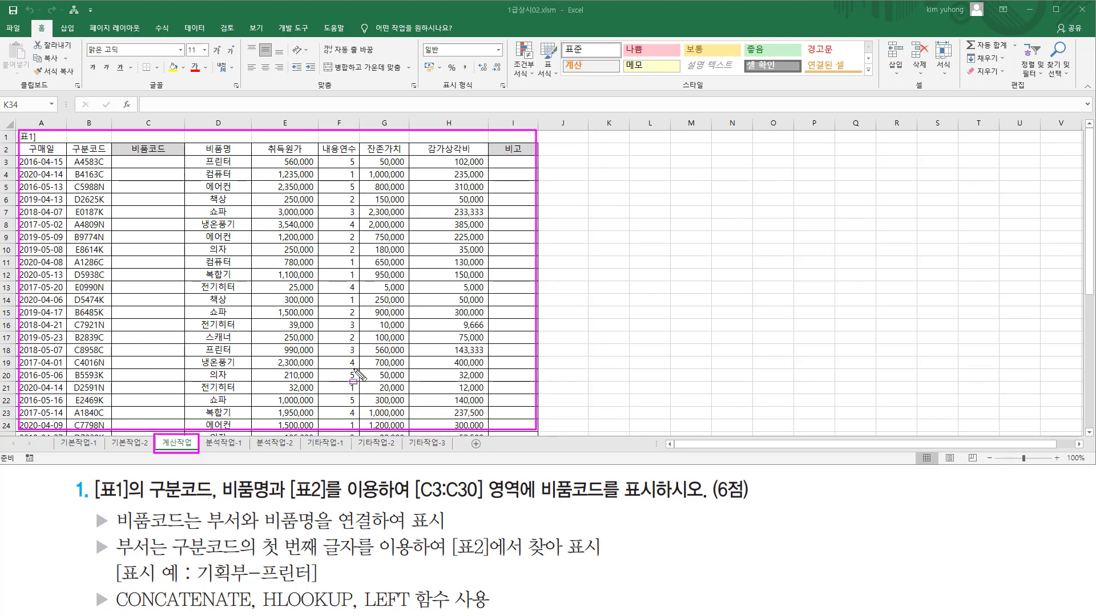
pyautogui.press('Escape')
pyautogui.click(281, 351)
pyautogui.scroll(-7, 282, 352)
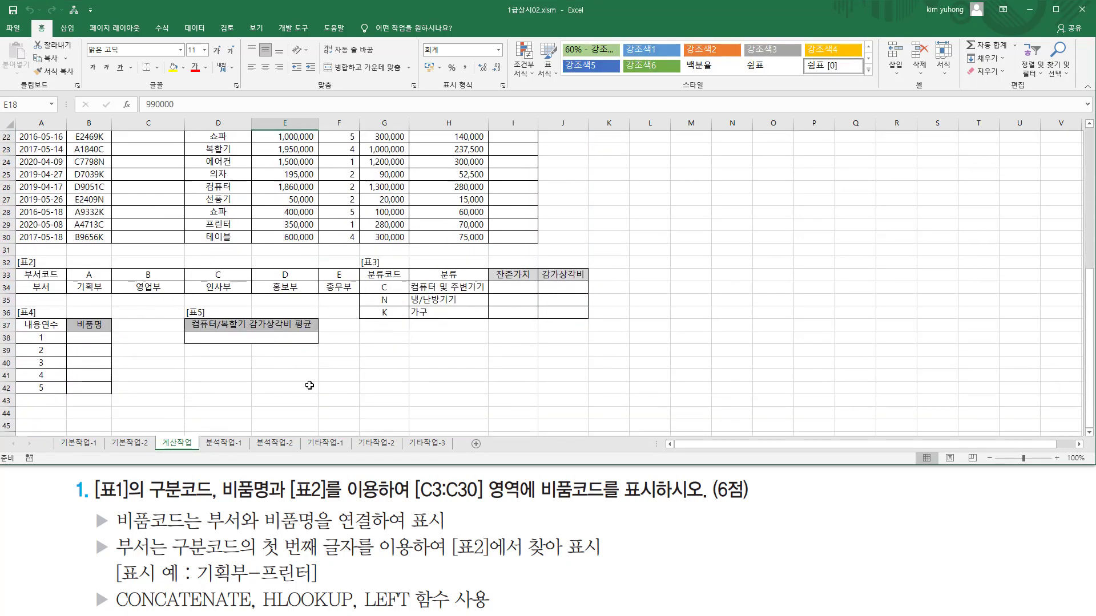
pyautogui.moveTo(10, 250)
pyautogui.mouseDown()
pyautogui.moveTo(269, 310)
pyautogui.moveTo(333, 313)
pyautogui.mouseUp()
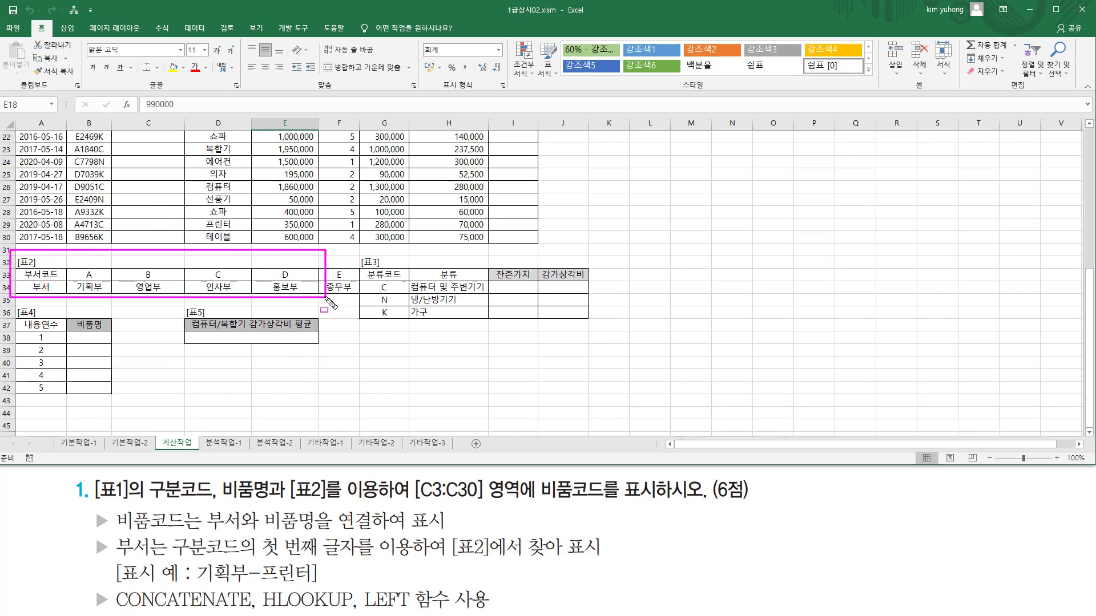
pyautogui.moveTo(360, 246); pyautogui.dragTo(591, 318)
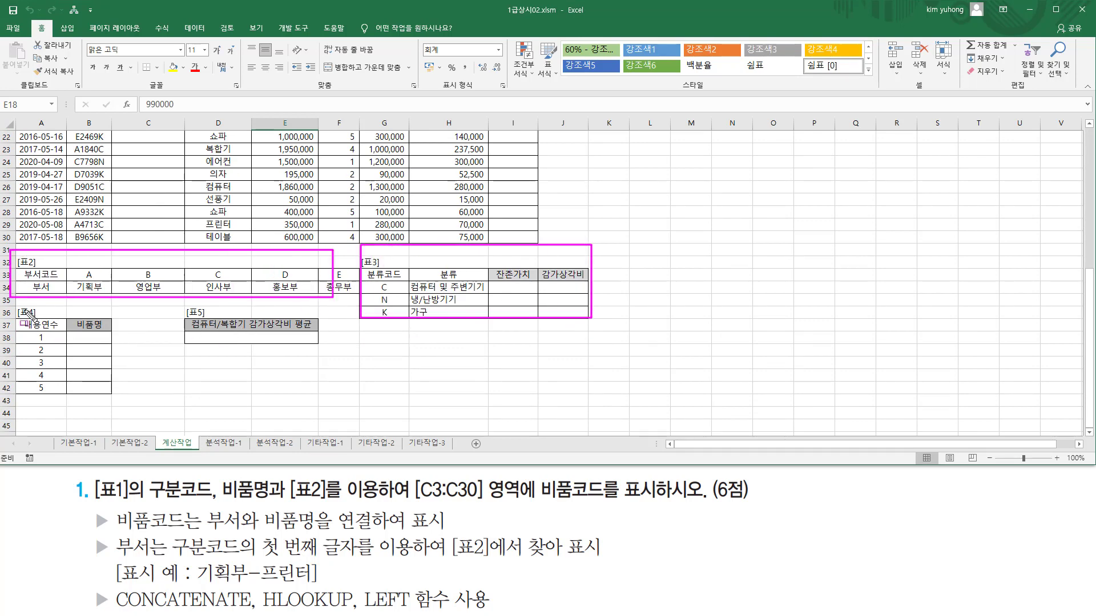
pyautogui.moveTo(18, 306)
pyautogui.mouseDown()
pyautogui.moveTo(110, 399)
pyautogui.moveTo(133, 398)
pyautogui.mouseUp()
pyautogui.moveTo(177, 308)
pyautogui.mouseDown()
pyautogui.moveTo(201, 329)
pyautogui.moveTo(319, 350)
pyautogui.mouseUp()
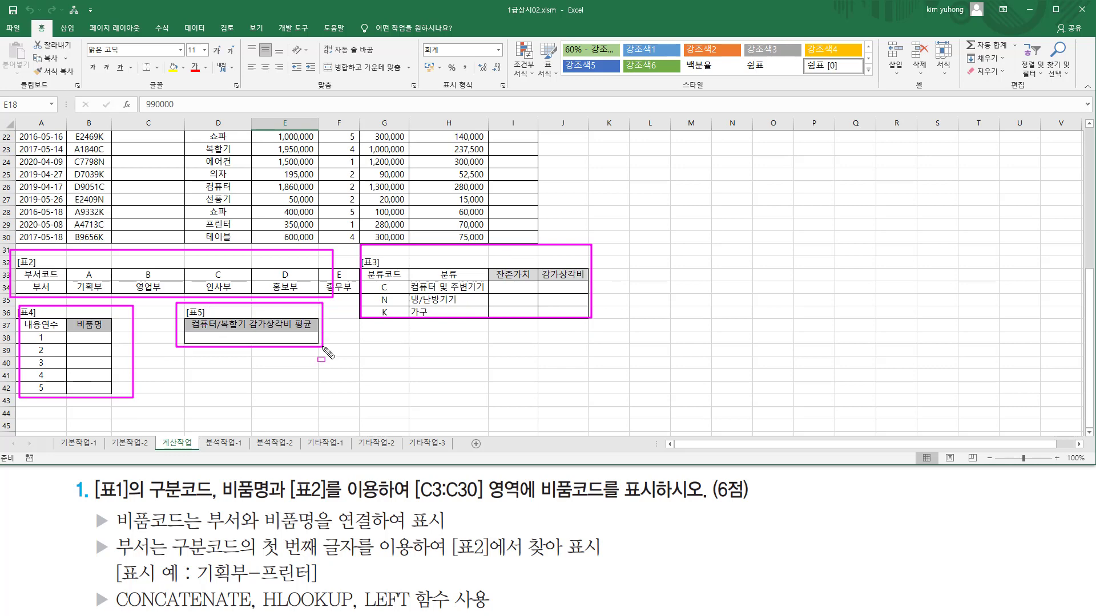
pyautogui.press('Escape')
pyautogui.scroll(7, 278, 290)
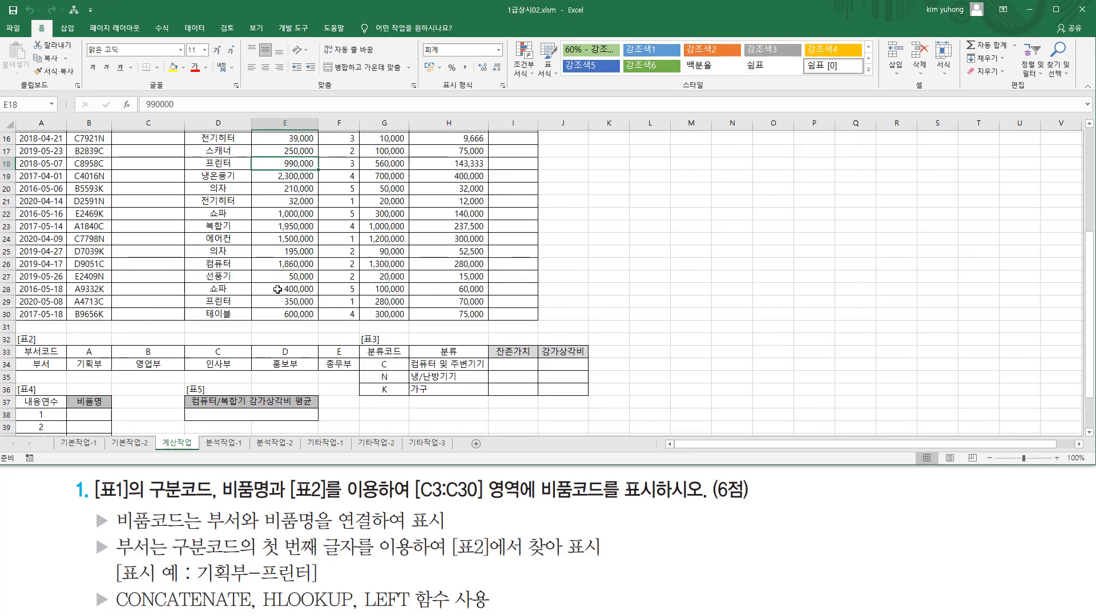
pyautogui.moveTo(136, 167); pyautogui.dragTo(174, 350)
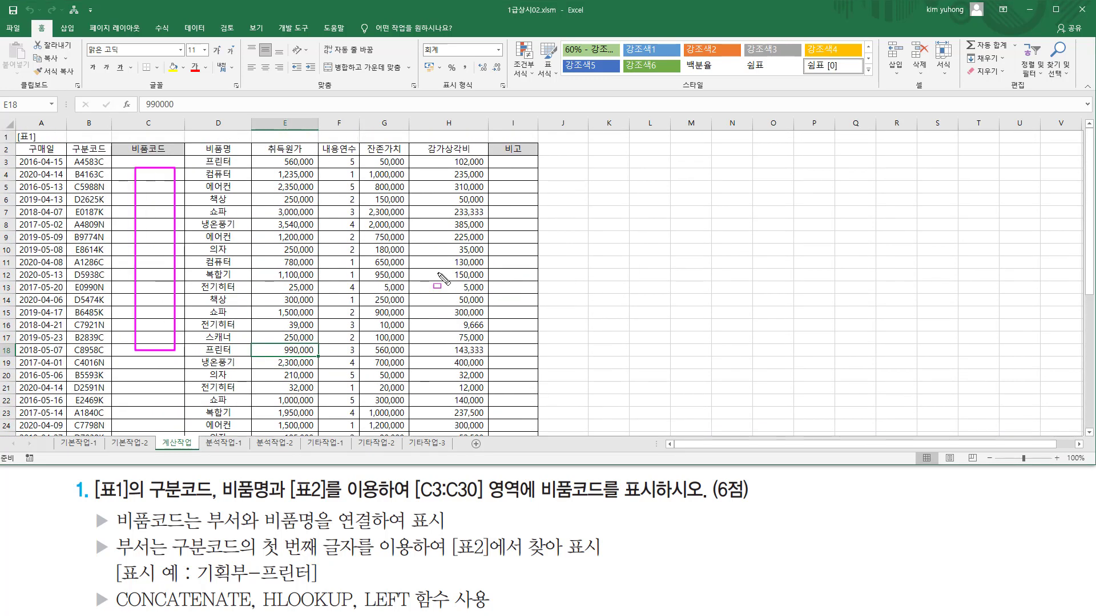
pyautogui.moveTo(504, 159)
pyautogui.mouseDown()
pyautogui.moveTo(531, 289)
pyautogui.moveTo(524, 399)
pyautogui.mouseUp()
pyautogui.press('Escape')
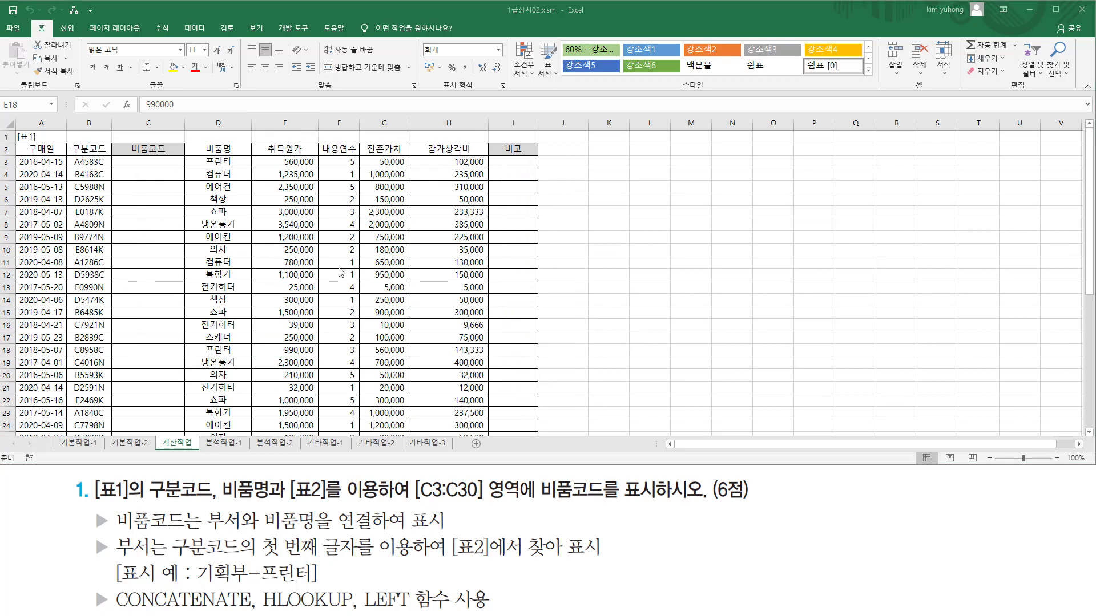
# Enlarge the sheet to 160% and examine the 구분코드 and 비품명 columns of [표1] against the task for C3:C30.
pyautogui.click(127, 216)
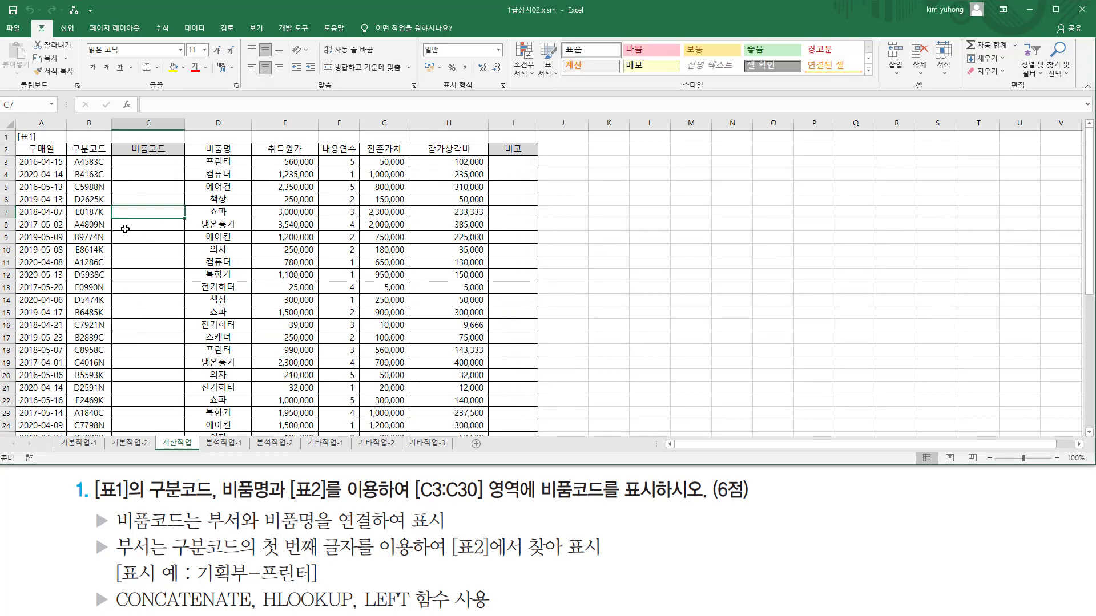
pyautogui.keyDown('ctrl'); pyautogui.scroll(4, 214, 265); pyautogui.keyUp('ctrl')
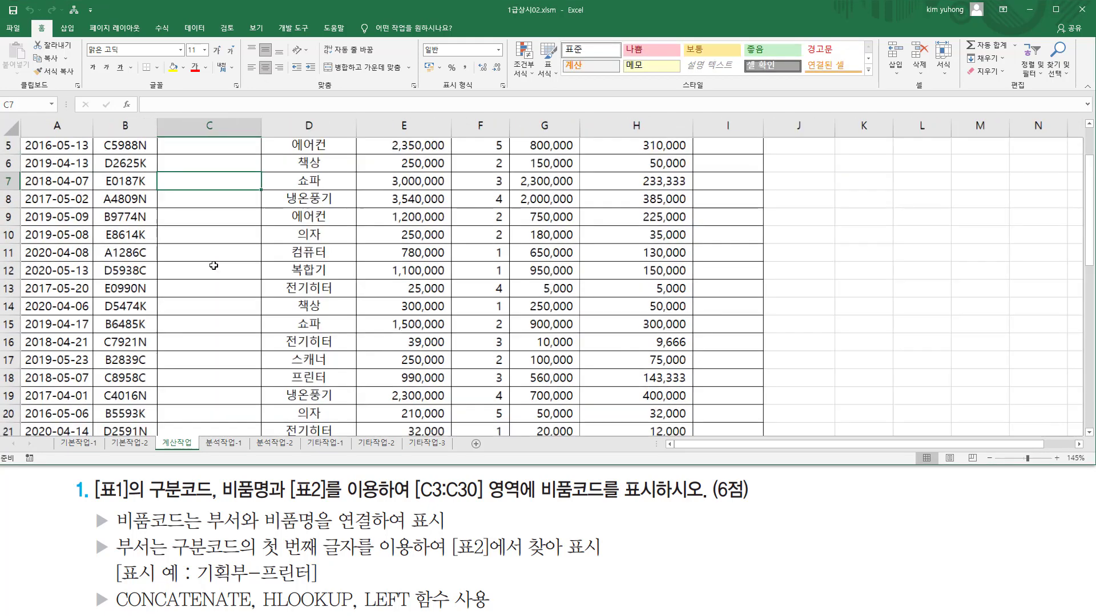
pyautogui.scroll(1, 213, 265)
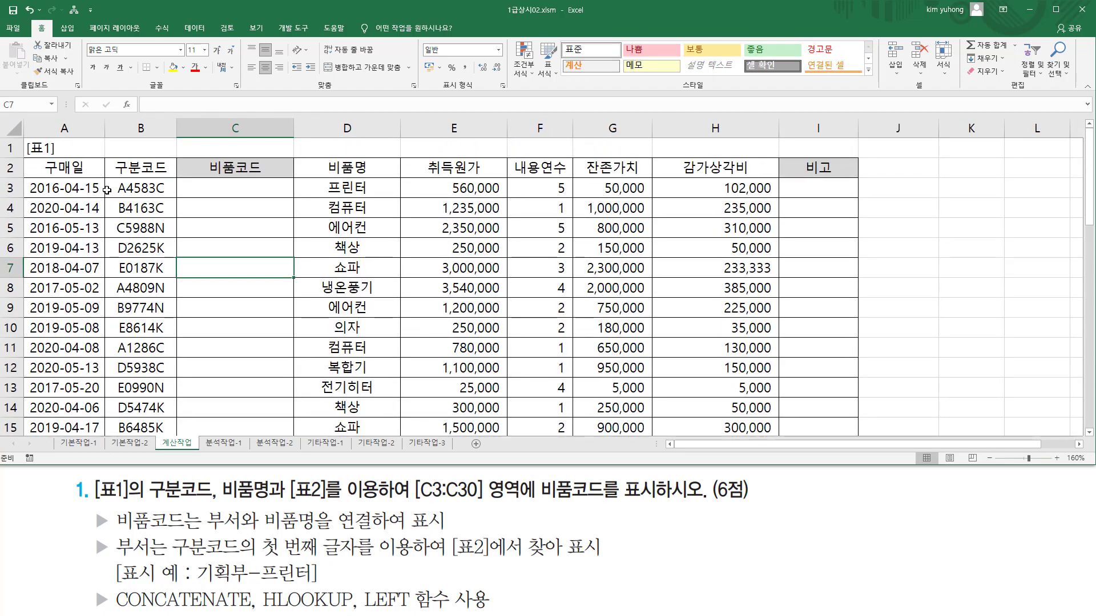
pyautogui.click(204, 194)
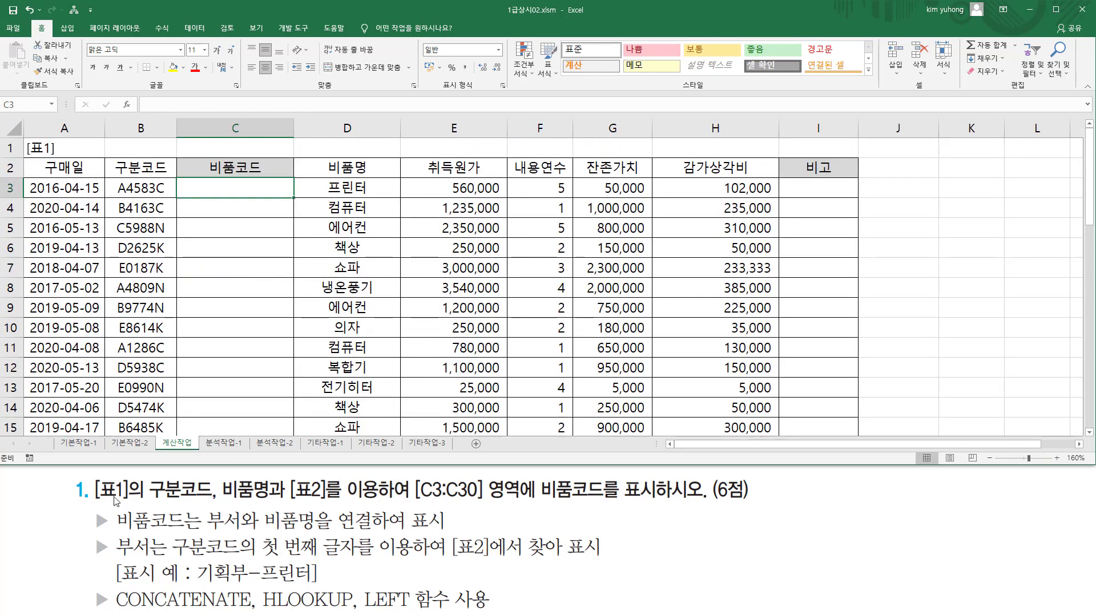
pyautogui.moveTo(88, 504)
pyautogui.mouseDown()
pyautogui.moveTo(137, 506)
pyautogui.moveTo(136, 477)
pyautogui.moveTo(183, 503)
pyautogui.moveTo(273, 503)
pyautogui.moveTo(330, 473)
pyautogui.mouseUp()
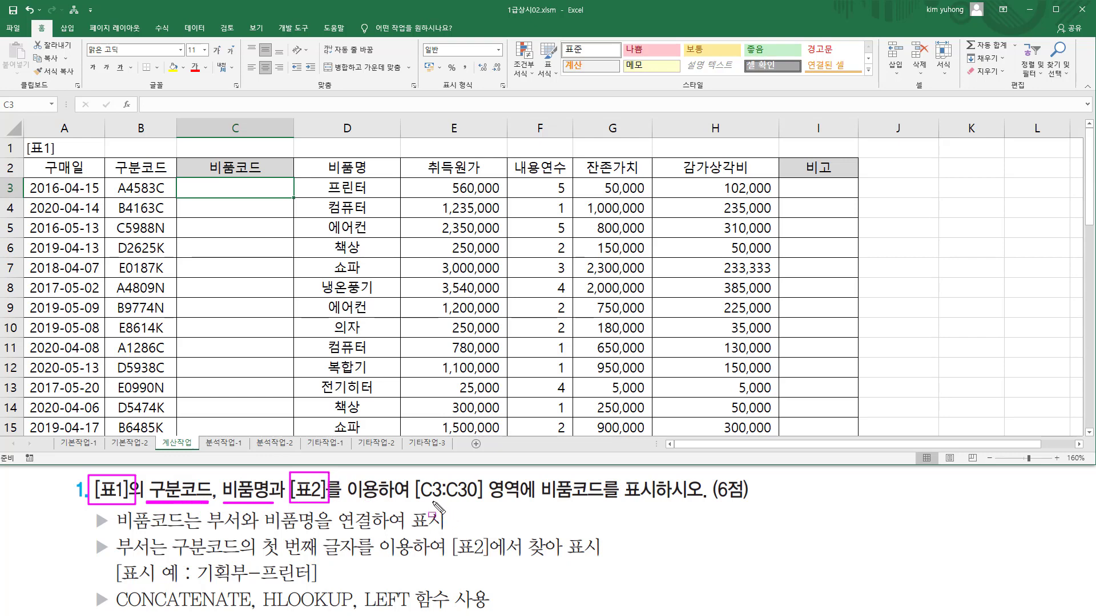
pyautogui.moveTo(415, 503); pyautogui.dragTo(485, 504)
pyautogui.moveTo(540, 476)
pyautogui.mouseDown()
pyautogui.moveTo(556, 510)
pyautogui.moveTo(704, 504)
pyautogui.mouseUp()
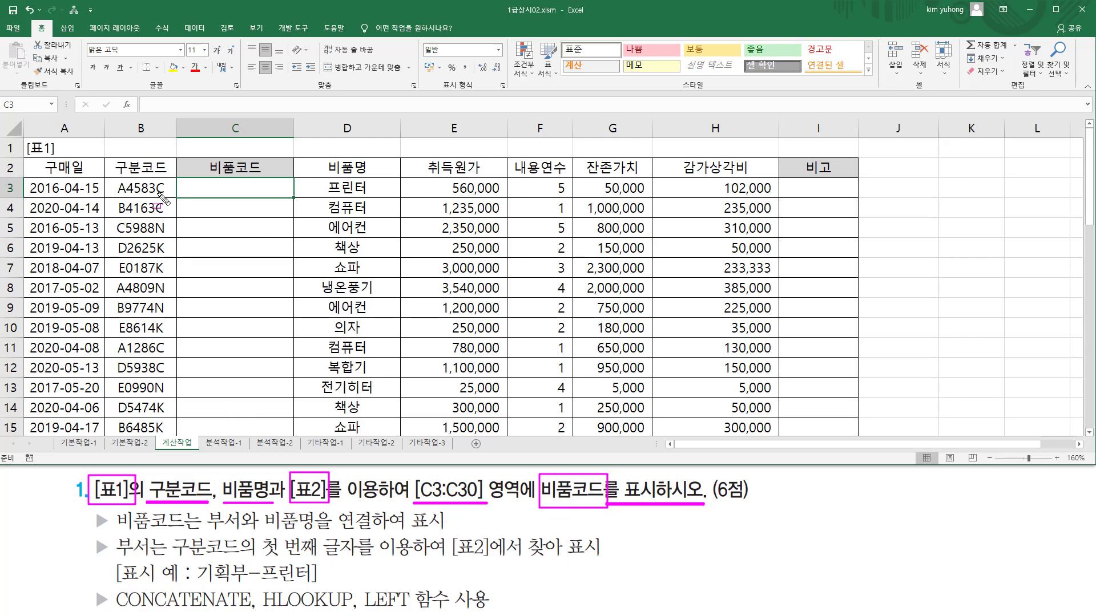
pyautogui.moveTo(107, 162); pyautogui.dragTo(172, 429)
pyautogui.moveTo(315, 157)
pyautogui.mouseDown()
pyautogui.moveTo(373, 423)
pyautogui.moveTo(397, 436)
pyautogui.mouseUp()
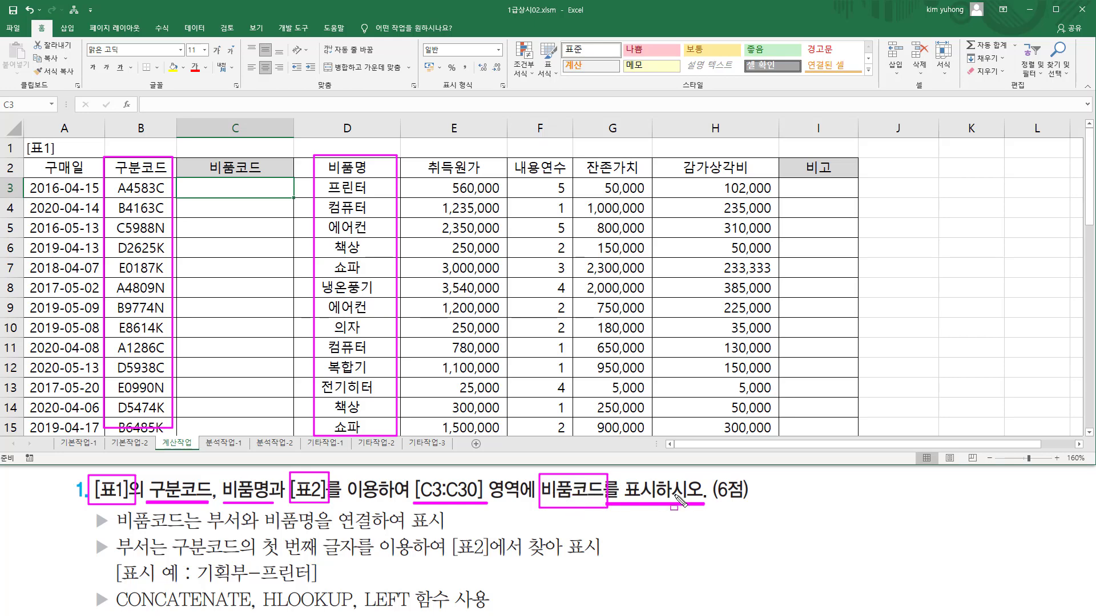
# Examine the 부서코드 and 부서 rows of [표2] together with the 구분코드 values at the end of [표1].
pyautogui.press('Escape')
pyautogui.click(285, 347)
pyautogui.scroll(-5, 228, 347)
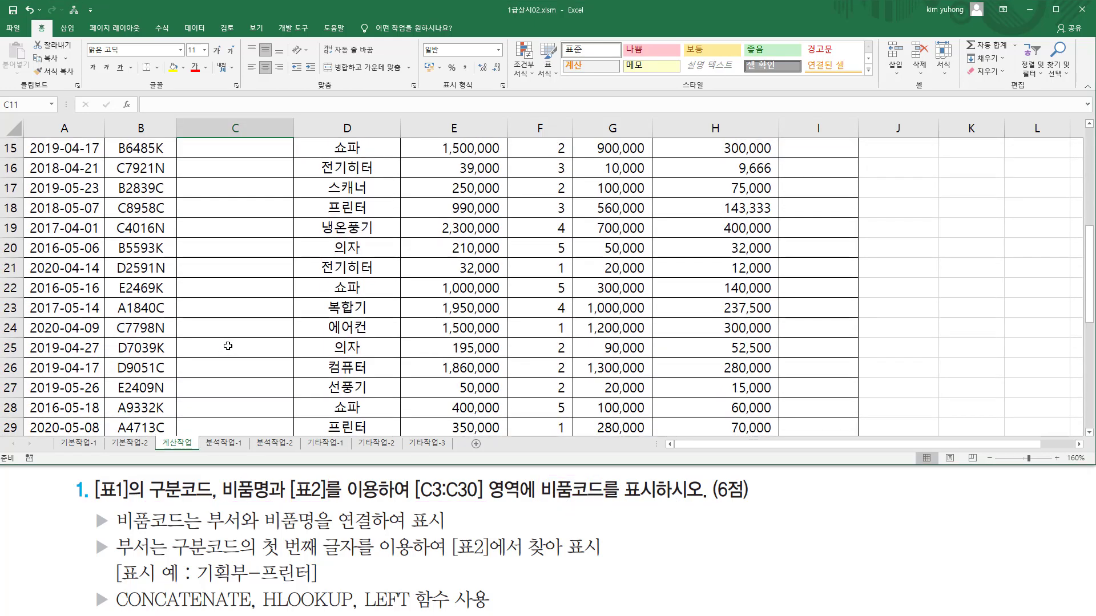
pyautogui.scroll(-5, 228, 347)
pyautogui.scroll(2, 225, 347)
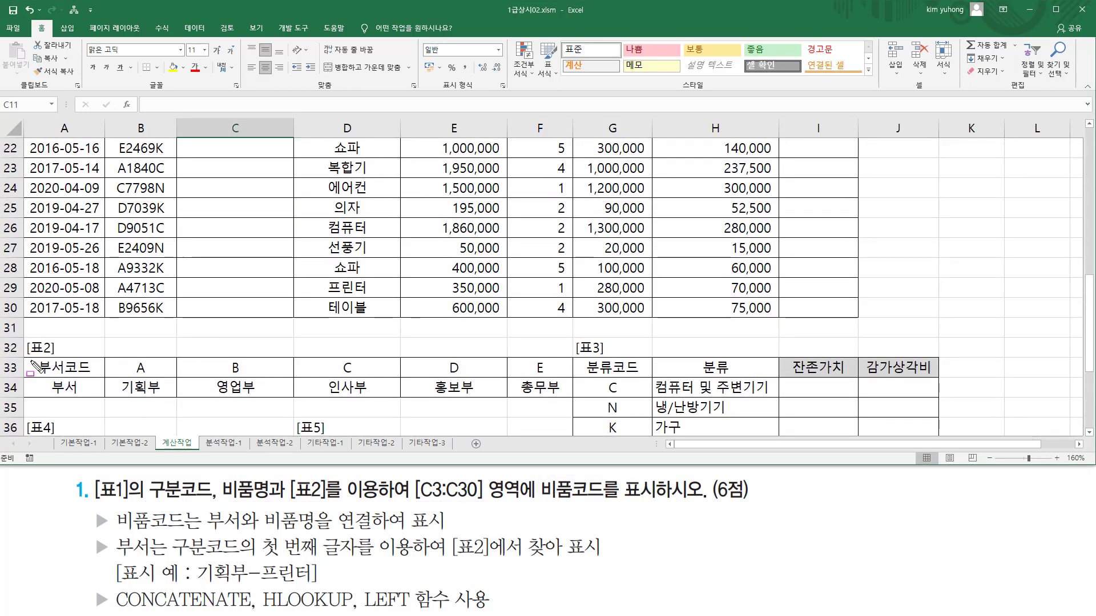
pyautogui.moveTo(23, 356)
pyautogui.mouseDown()
pyautogui.moveTo(454, 401)
pyautogui.moveTo(571, 401)
pyautogui.mouseUp()
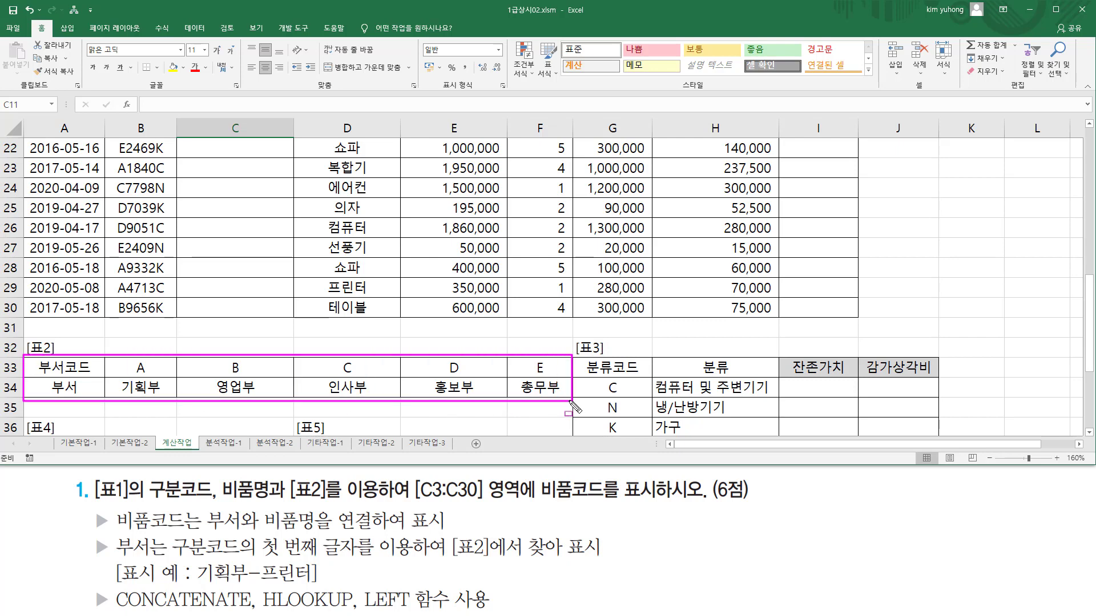
pyautogui.moveTo(114, 534)
pyautogui.mouseDown()
pyautogui.moveTo(201, 531)
pyautogui.moveTo(200, 506)
pyautogui.moveTo(220, 532)
pyautogui.moveTo(482, 539)
pyautogui.moveTo(455, 518)
pyautogui.moveTo(455, 531)
pyautogui.mouseUp()
pyautogui.moveTo(116, 562); pyautogui.dragTo(235, 558)
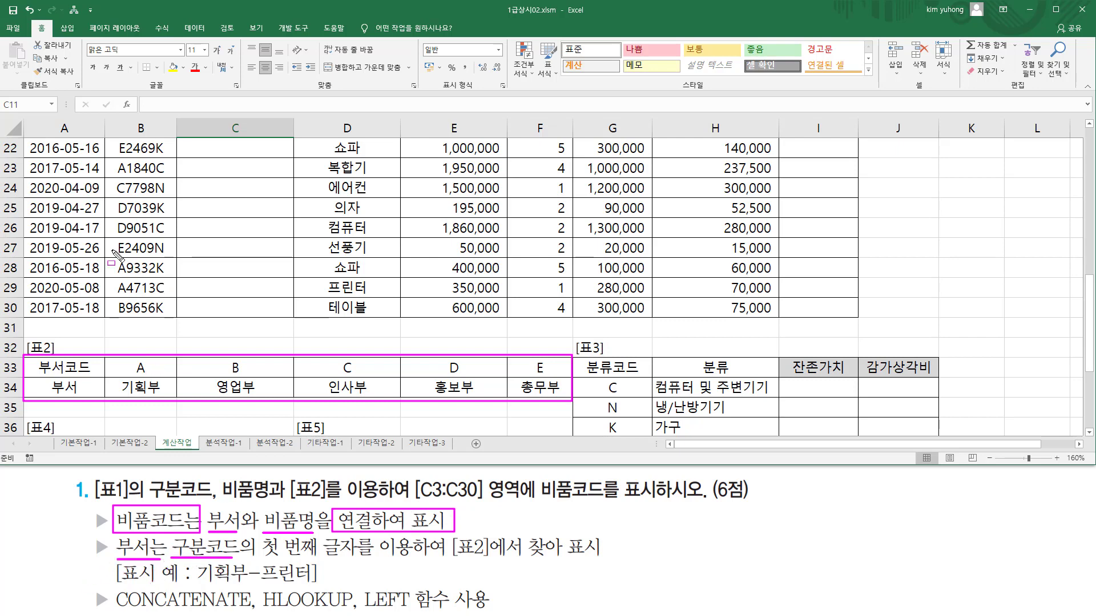
pyautogui.moveTo(114, 169); pyautogui.dragTo(170, 330)
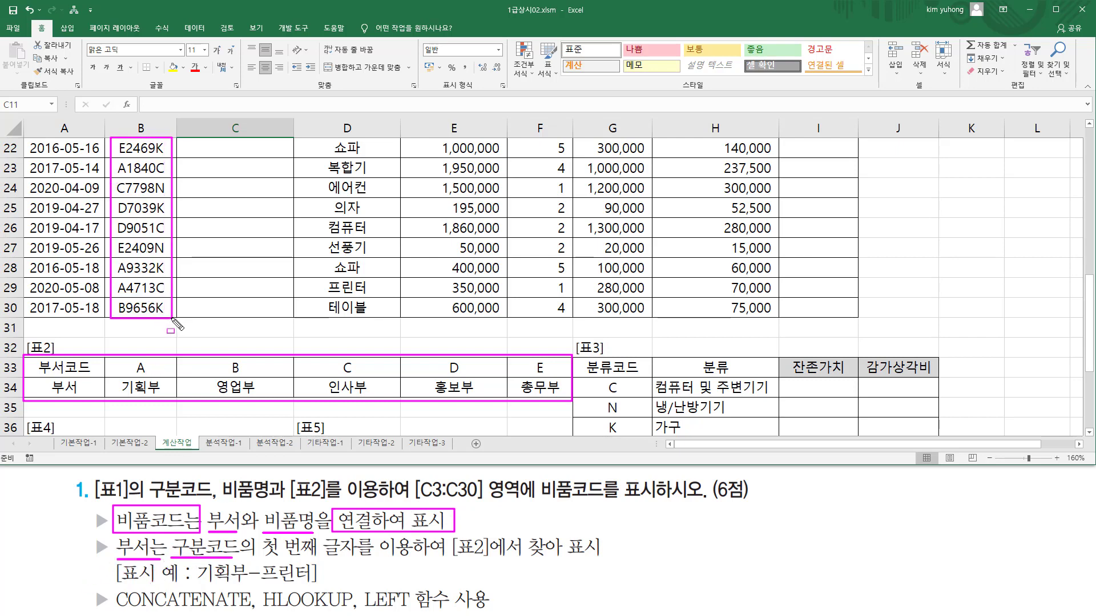
pyautogui.moveTo(261, 559); pyautogui.dragTo(358, 558)
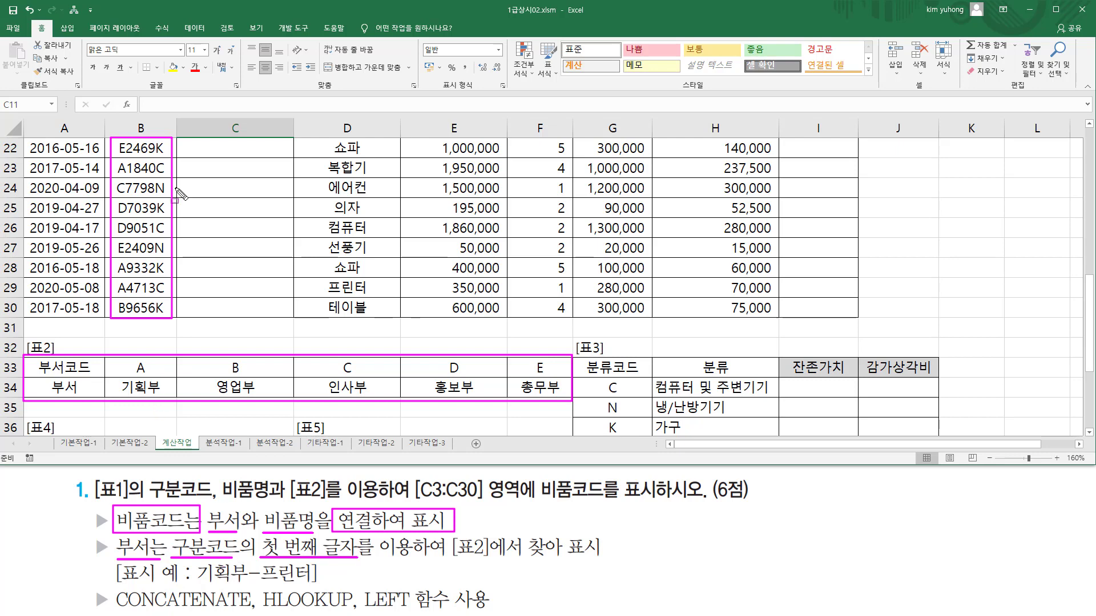
# Compare the first letter of each 구분코드 with the 부서코드 row in [표2] to work out the LEFT and HLOOKUP arguments.
pyautogui.press('Escape')
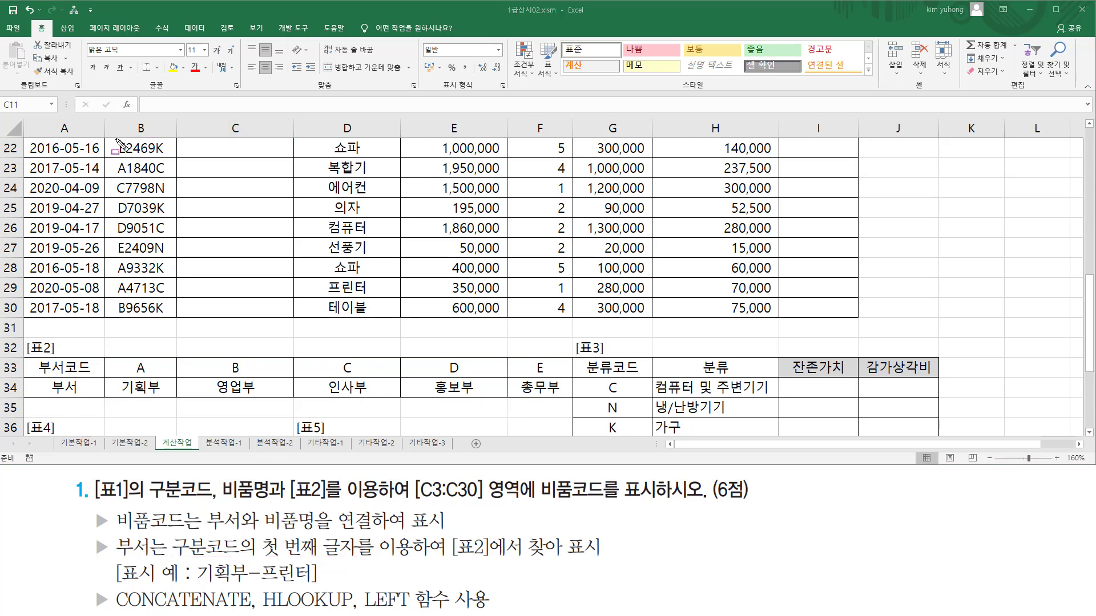
pyautogui.moveTo(116, 139); pyautogui.dragTo(127, 322)
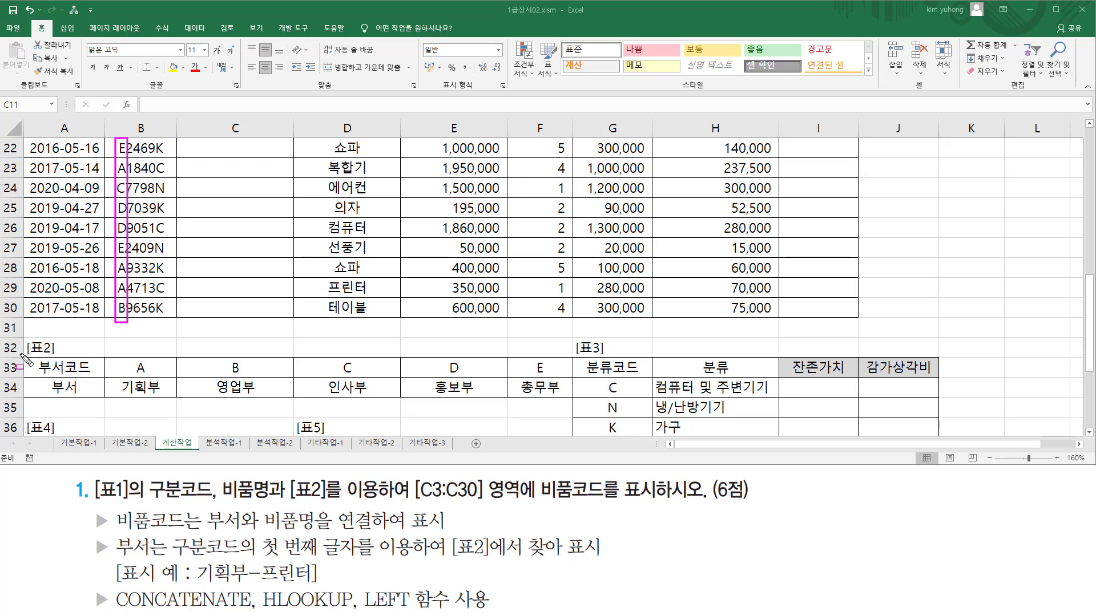
pyautogui.moveTo(21, 355)
pyautogui.mouseDown()
pyautogui.moveTo(571, 403)
pyautogui.moveTo(576, 413)
pyautogui.moveTo(568, 407)
pyautogui.mouseUp()
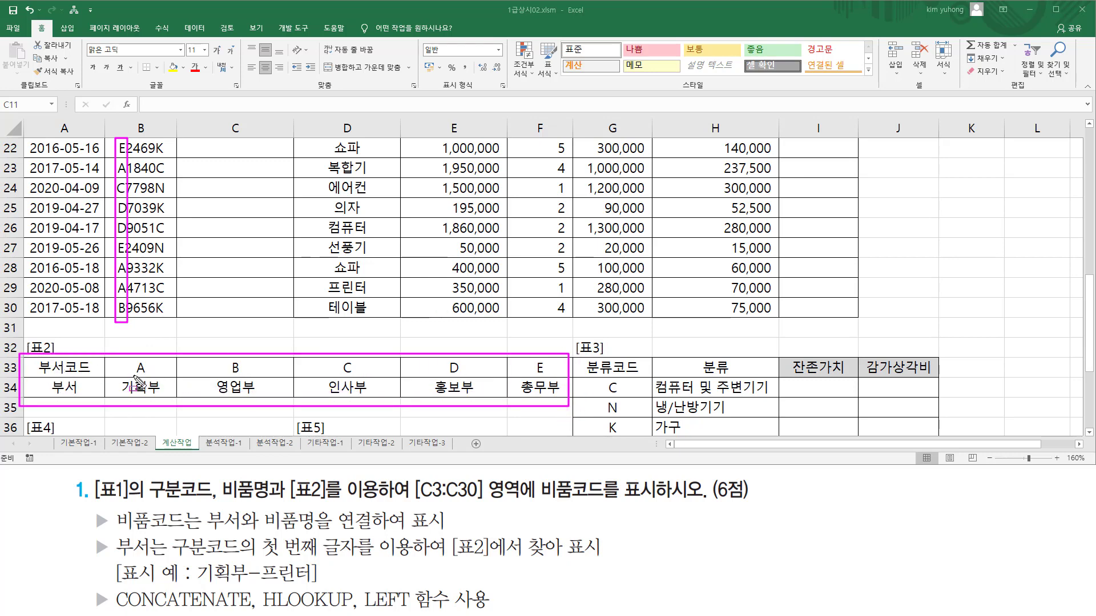
pyautogui.moveTo(103, 398)
pyautogui.mouseDown()
pyautogui.moveTo(554, 397)
pyautogui.moveTo(104, 398)
pyautogui.mouseUp()
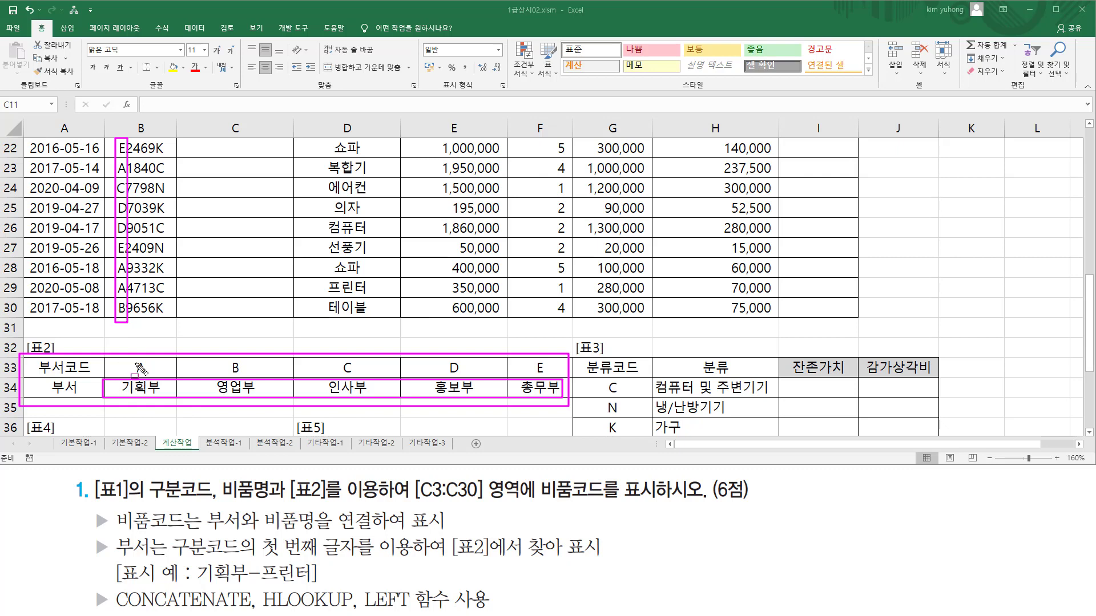
pyautogui.moveTo(135, 373); pyautogui.dragTo(553, 382)
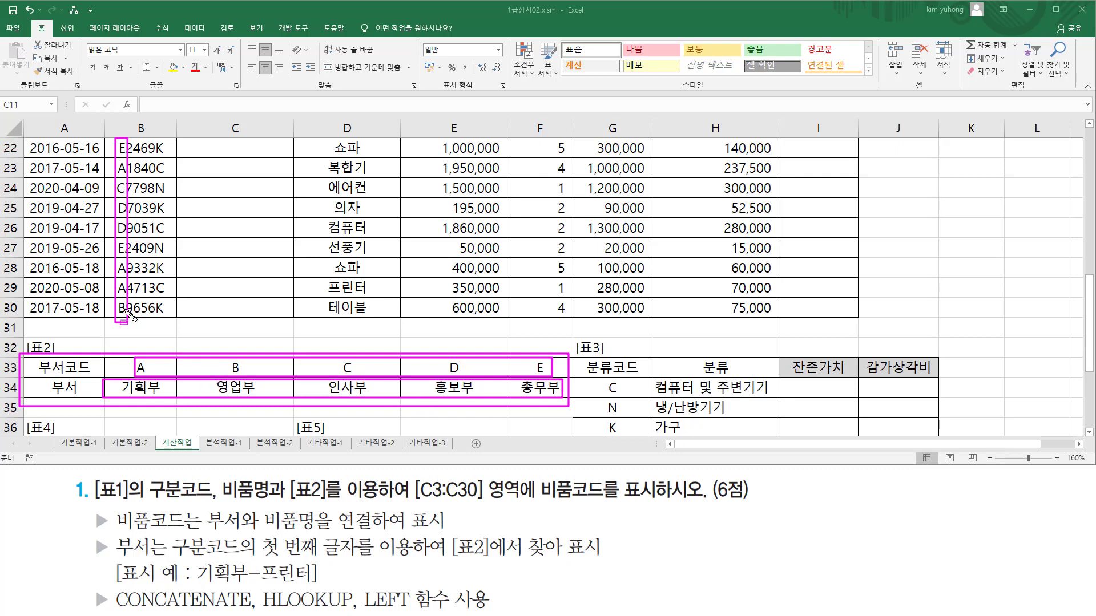
pyautogui.press('Escape')
pyautogui.moveTo(114, 140)
pyautogui.mouseDown()
pyautogui.moveTo(120, 206)
pyautogui.moveTo(173, 325)
pyautogui.mouseUp()
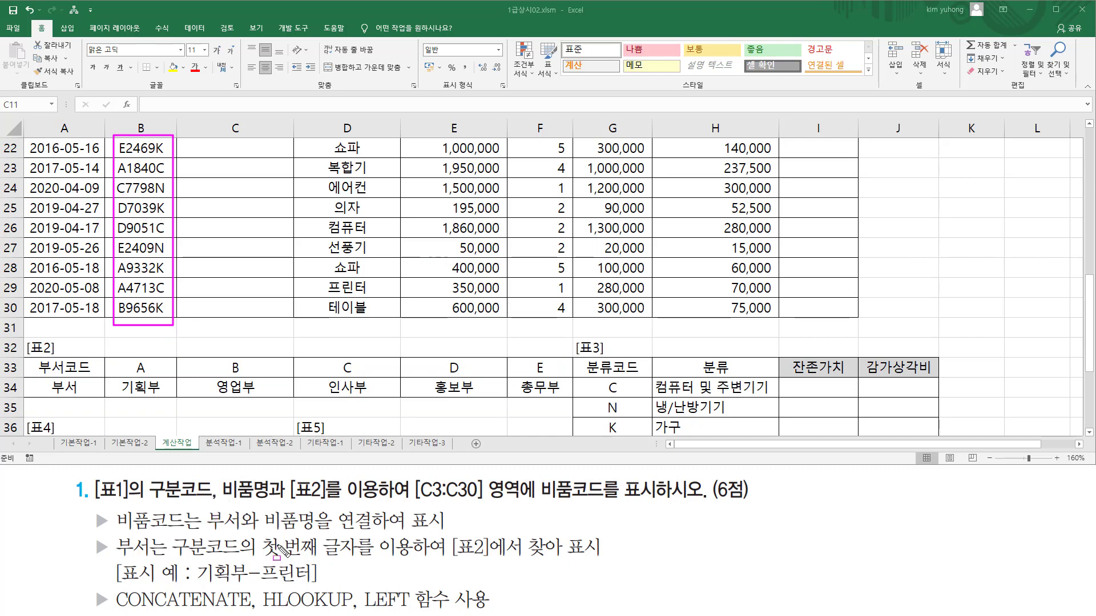
pyautogui.moveTo(260, 562)
pyautogui.mouseDown()
pyautogui.moveTo(335, 561)
pyautogui.moveTo(262, 537)
pyautogui.moveTo(356, 534)
pyautogui.mouseUp()
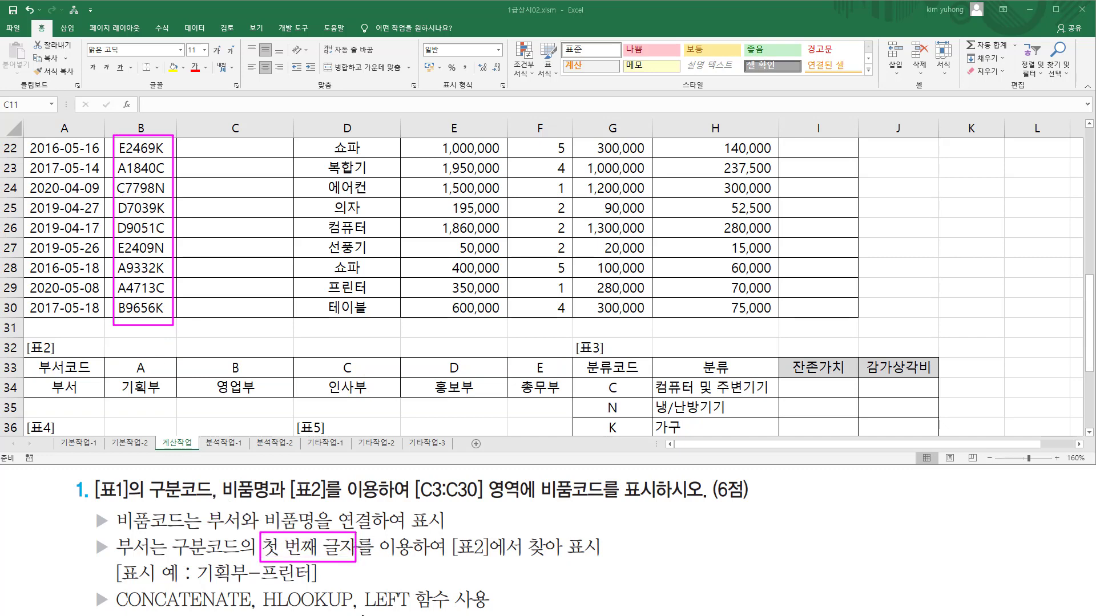
pyautogui.moveTo(361, 609); pyautogui.dragTo(414, 609)
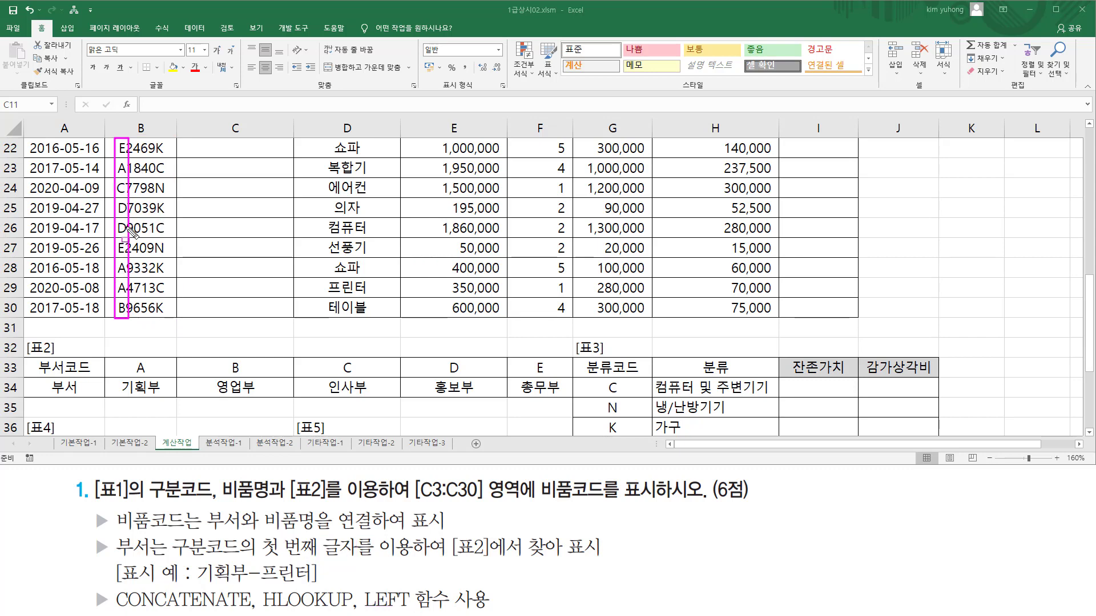
pyautogui.moveTo(105, 356)
pyautogui.mouseDown()
pyautogui.moveTo(112, 399)
pyautogui.moveTo(572, 403)
pyautogui.mouseUp()
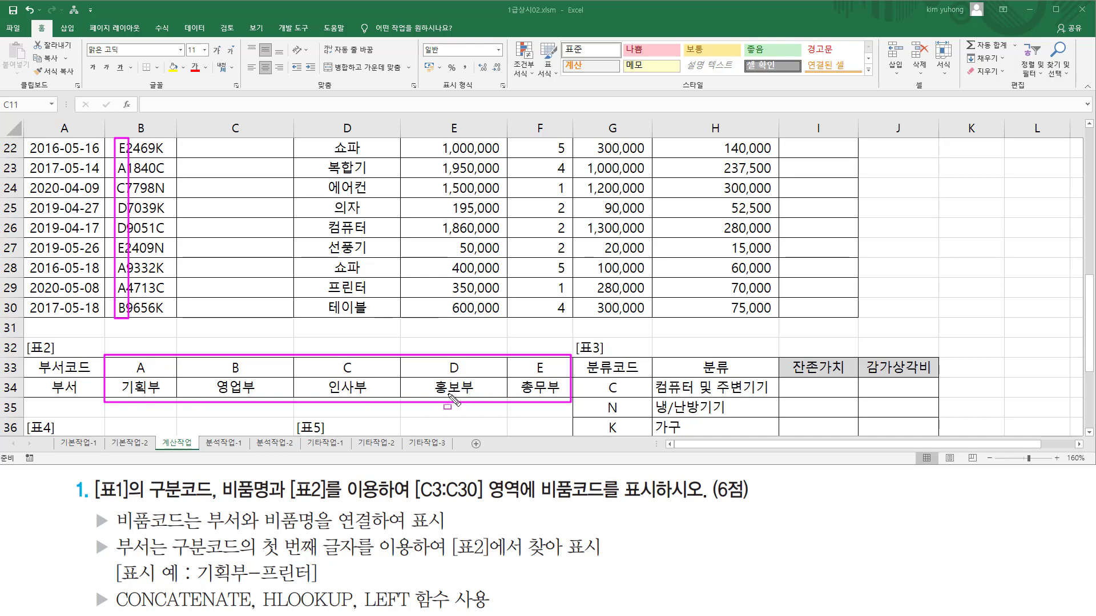
pyautogui.moveTo(263, 611)
pyautogui.mouseDown()
pyautogui.moveTo(353, 611)
pyautogui.moveTo(354, 589)
pyautogui.mouseUp()
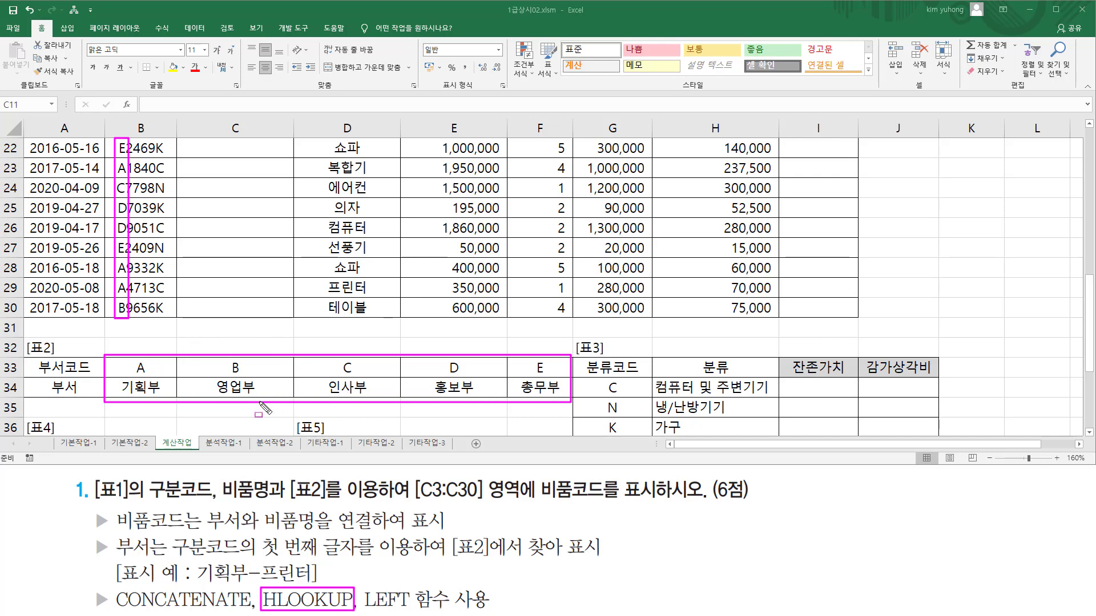
pyautogui.moveTo(196, 585); pyautogui.dragTo(244, 585)
pyautogui.moveTo(263, 583); pyautogui.dragTo(300, 583)
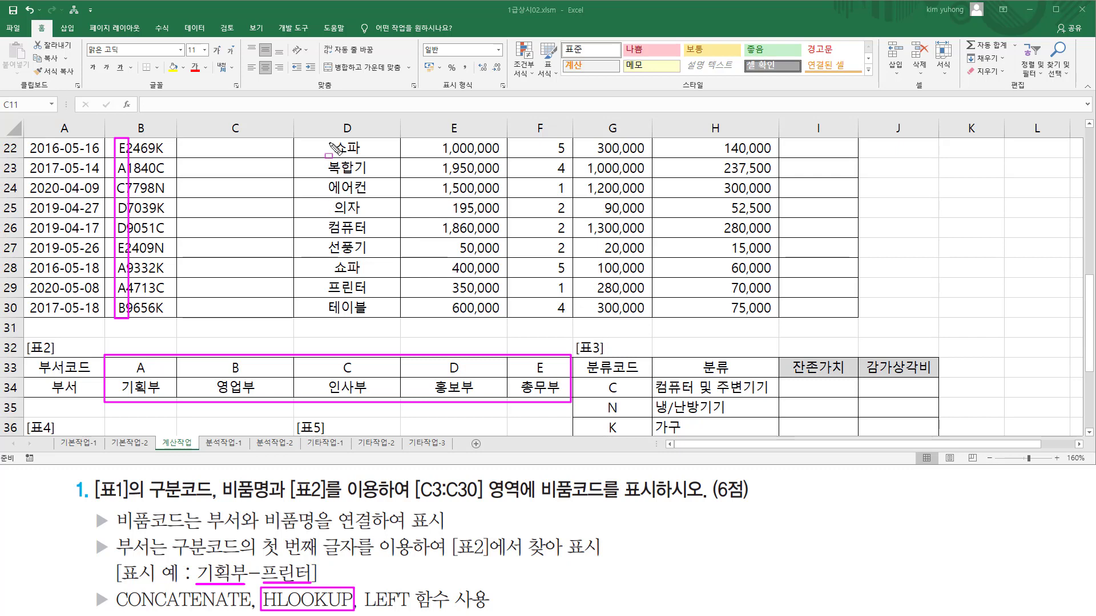
# Examine the 비품명 and 구분코드 columns against the display example 기획부-프린터 to plan the CONCATENATE and LEFT parts.
pyautogui.moveTo(327, 140); pyautogui.dragTo(375, 320)
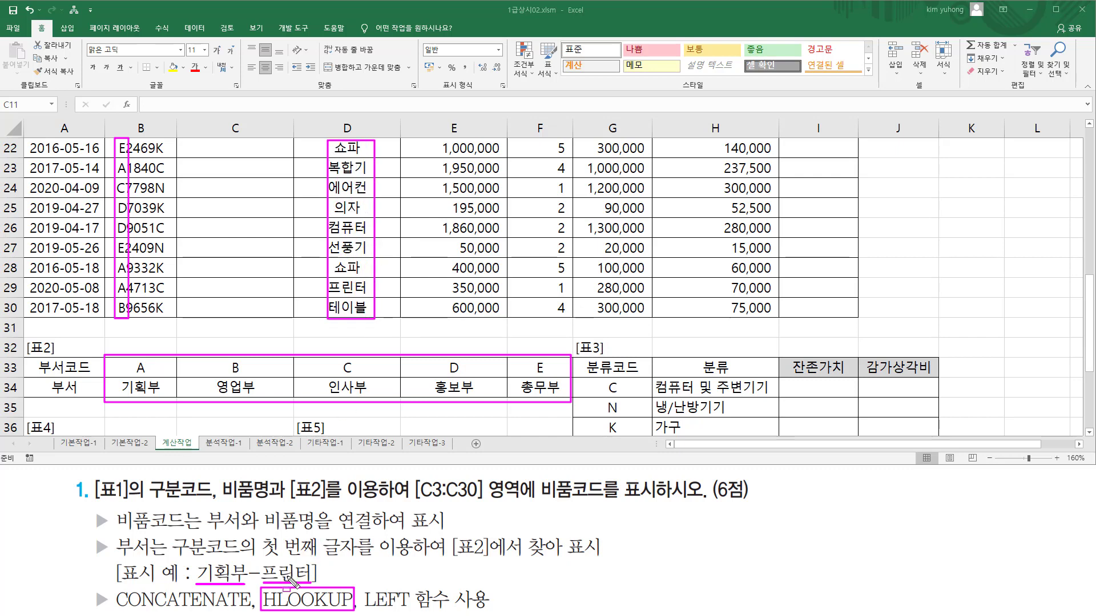
pyautogui.moveTo(247, 562); pyautogui.dragTo(264, 583)
pyautogui.press('e')
pyautogui.moveTo(194, 558)
pyautogui.mouseDown()
pyautogui.moveTo(243, 587)
pyautogui.moveTo(319, 581)
pyautogui.mouseUp()
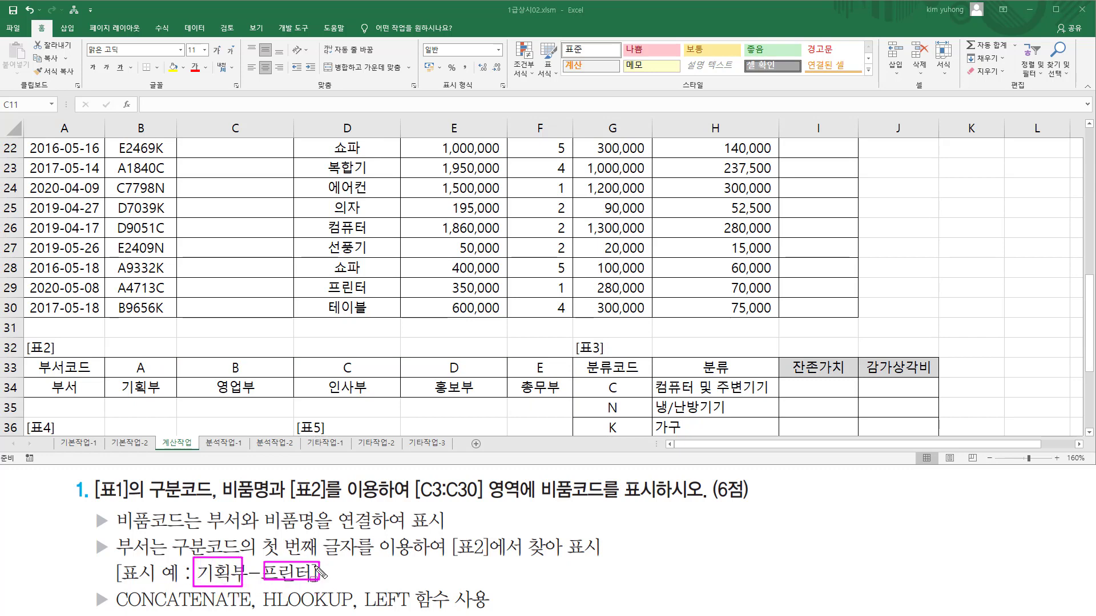
pyautogui.moveTo(321, 141)
pyautogui.mouseDown()
pyautogui.moveTo(386, 349)
pyautogui.moveTo(386, 307)
pyautogui.moveTo(383, 318)
pyautogui.mouseUp()
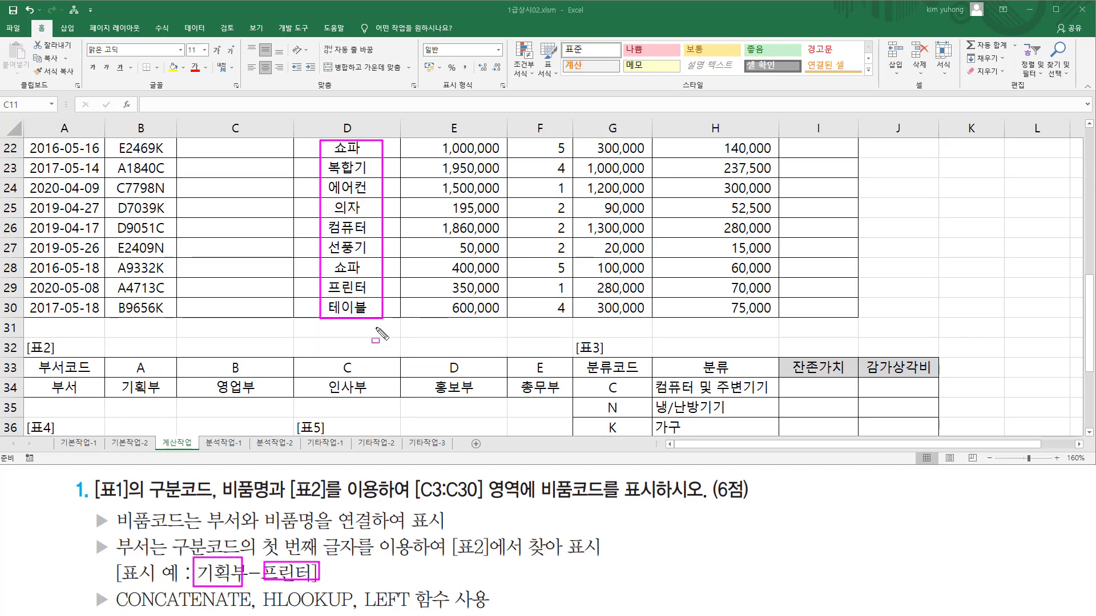
pyautogui.moveTo(246, 568); pyautogui.dragTo(260, 579)
pyautogui.moveTo(110, 610); pyautogui.dragTo(254, 613)
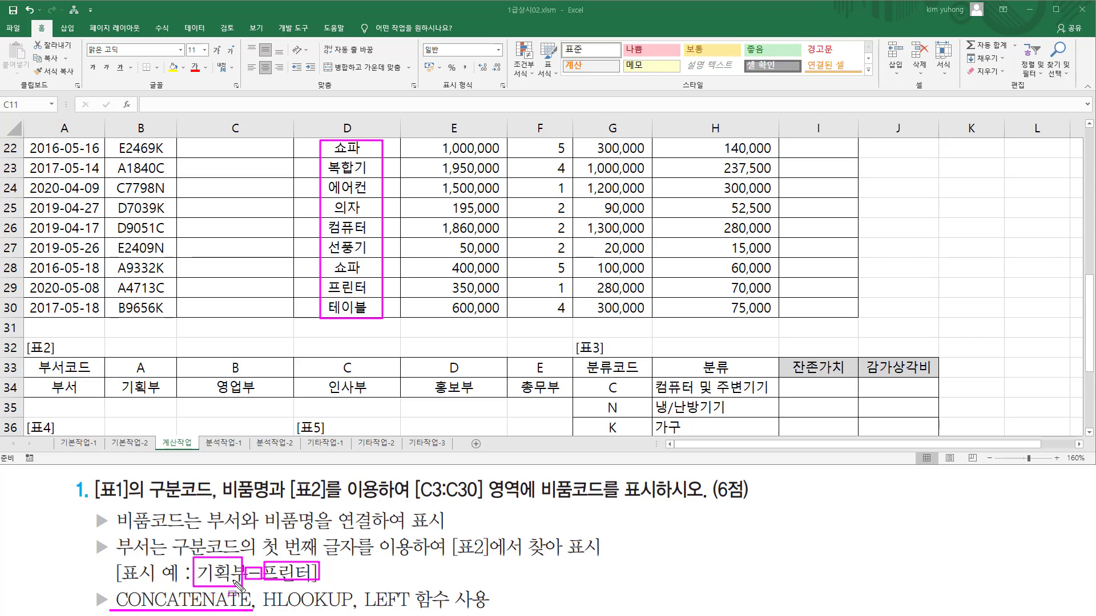
pyautogui.press('Escape')
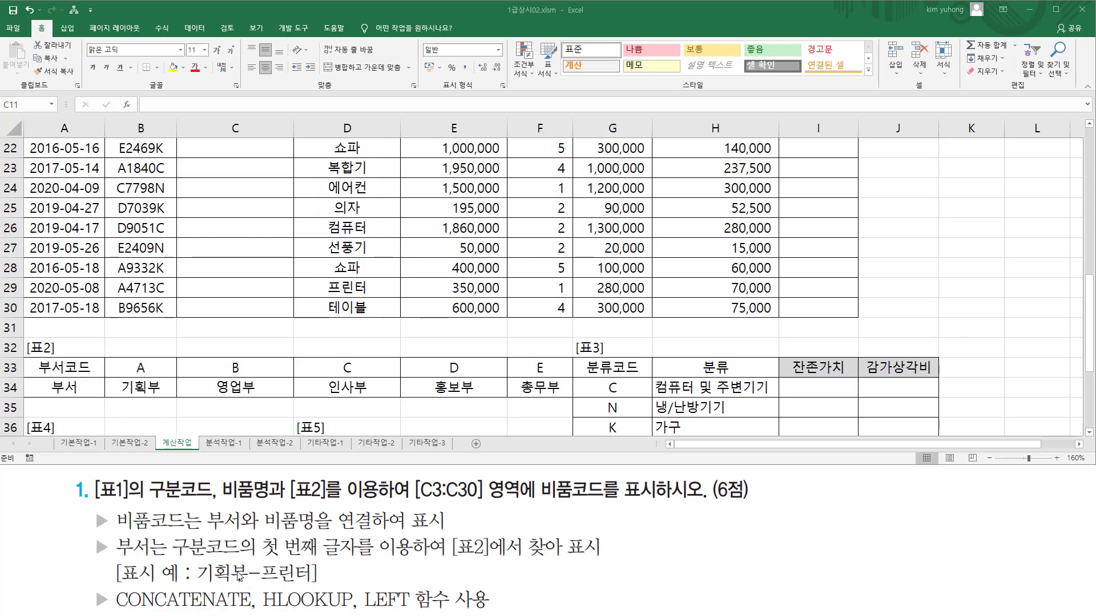
pyautogui.moveTo(194, 560); pyautogui.dragTo(248, 588)
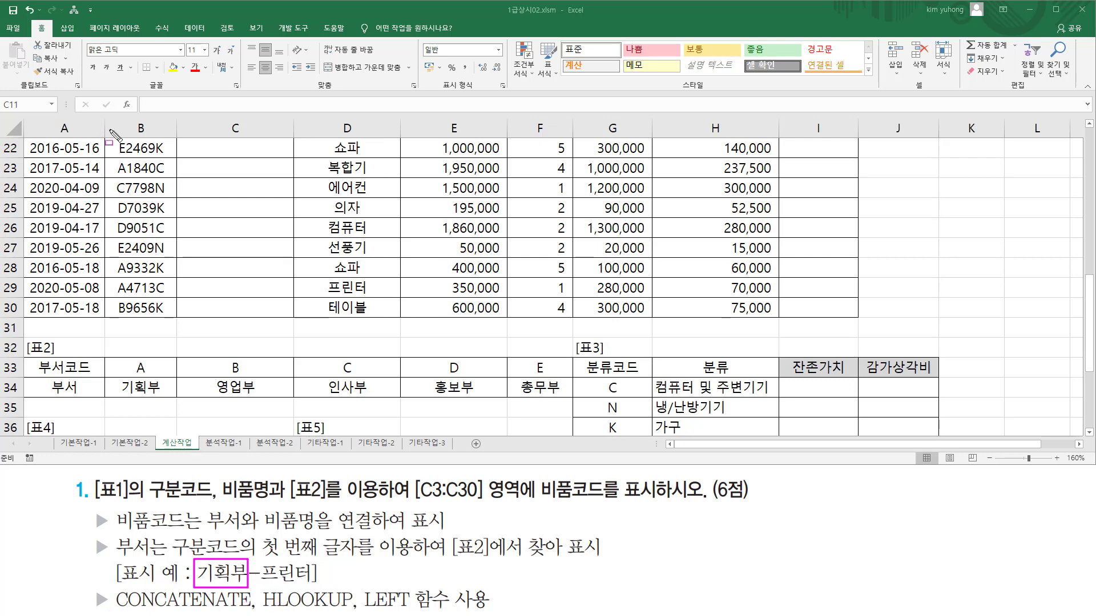
pyautogui.moveTo(112, 140); pyautogui.dragTo(172, 317)
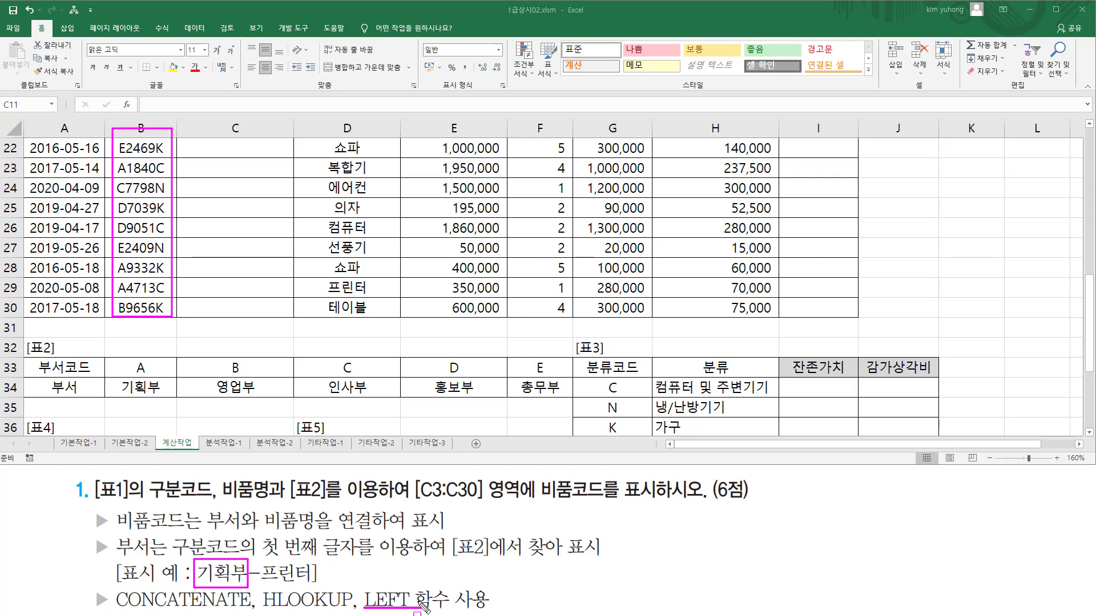
pyautogui.press('Escape')
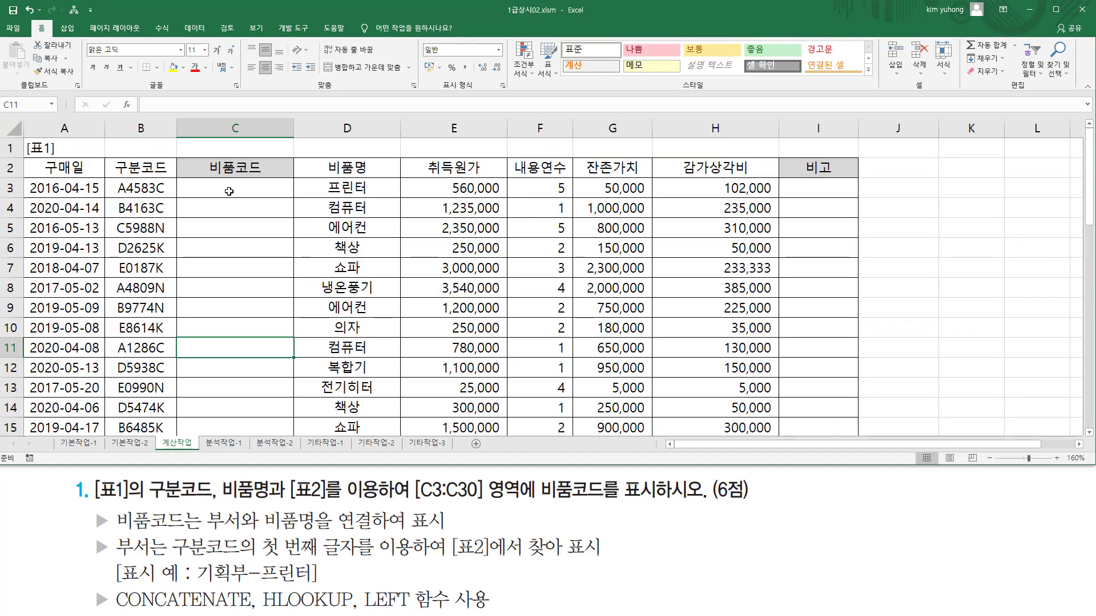
# Enter =LEFT(B3,1) in C3 to extract the first letter of 구분코드, and copy it down to C14.
pyautogui.click(230, 192)
pyautogui.write('=le')
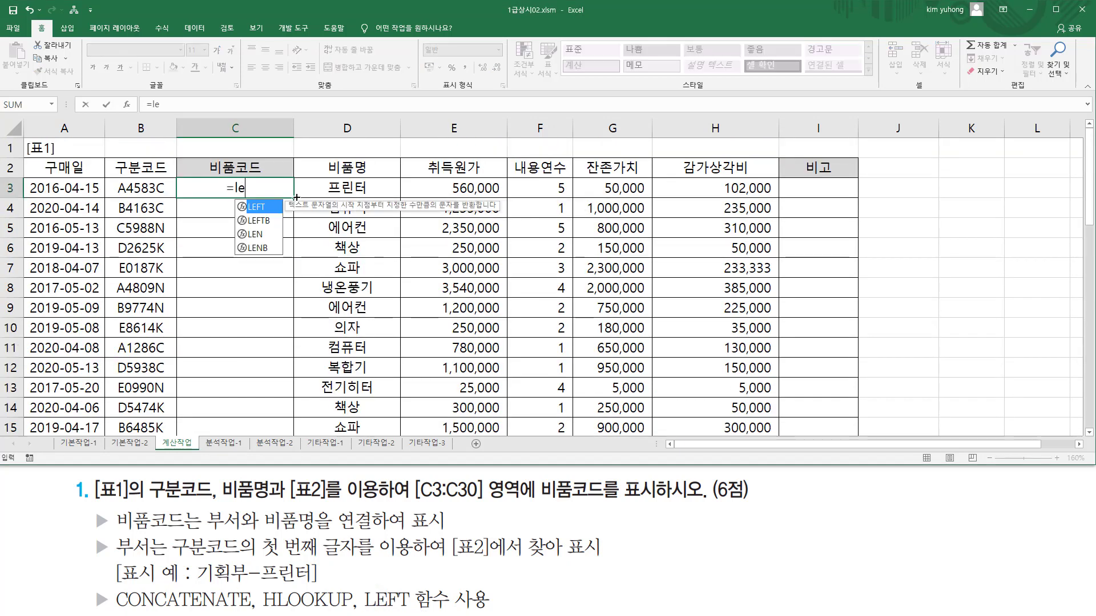
pyautogui.press('Tab')
pyautogui.press('Left')
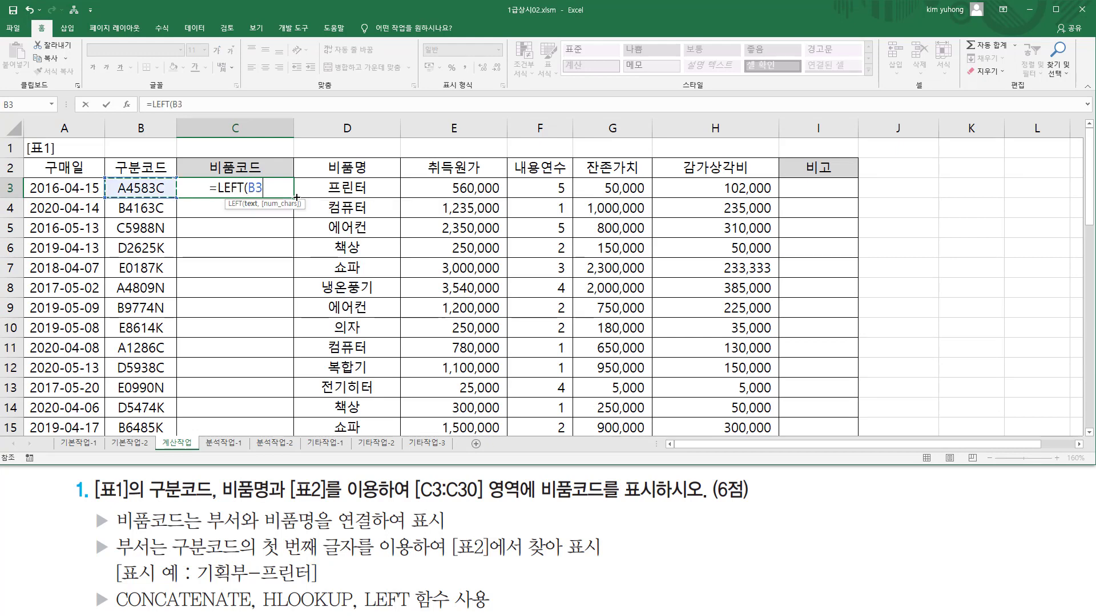
pyautogui.write(',1')
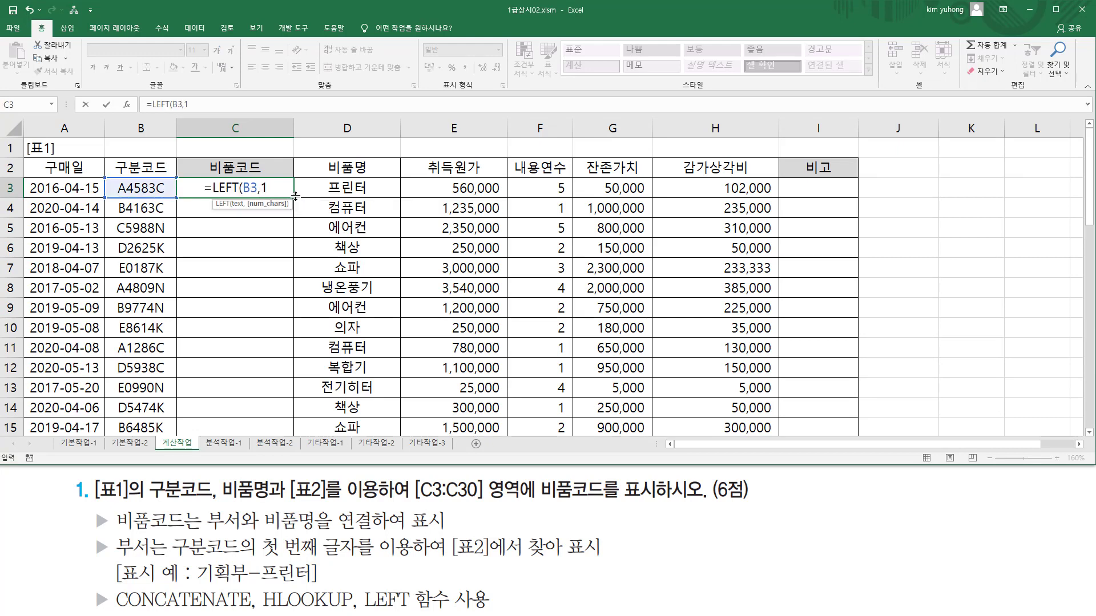
pyautogui.write(')')
pyautogui.press('Return')
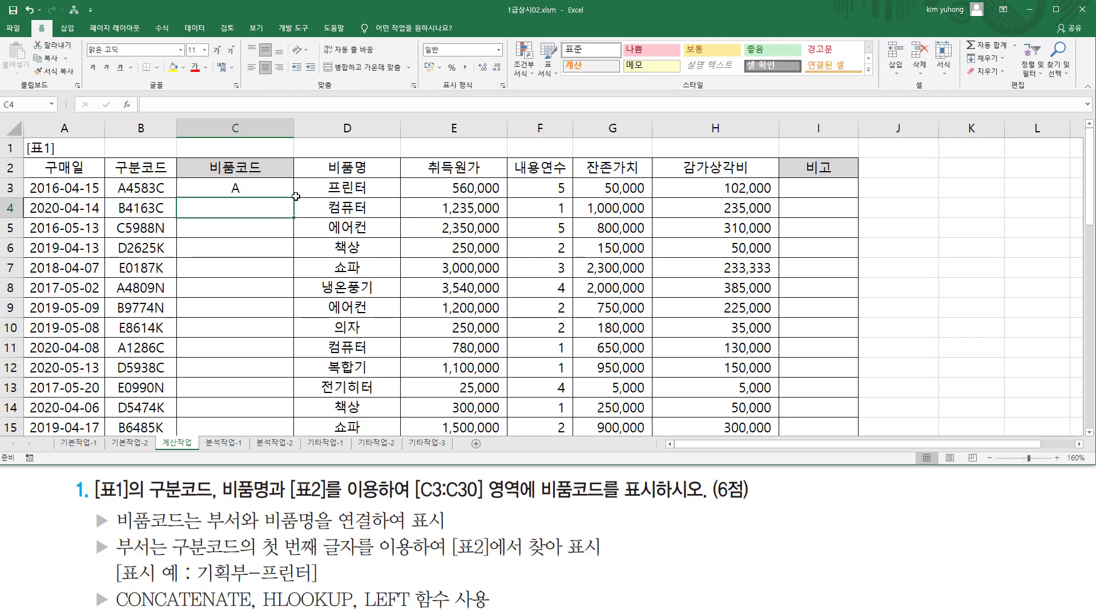
pyautogui.click(282, 190)
pyautogui.moveTo(296, 198); pyautogui.dragTo(291, 414)
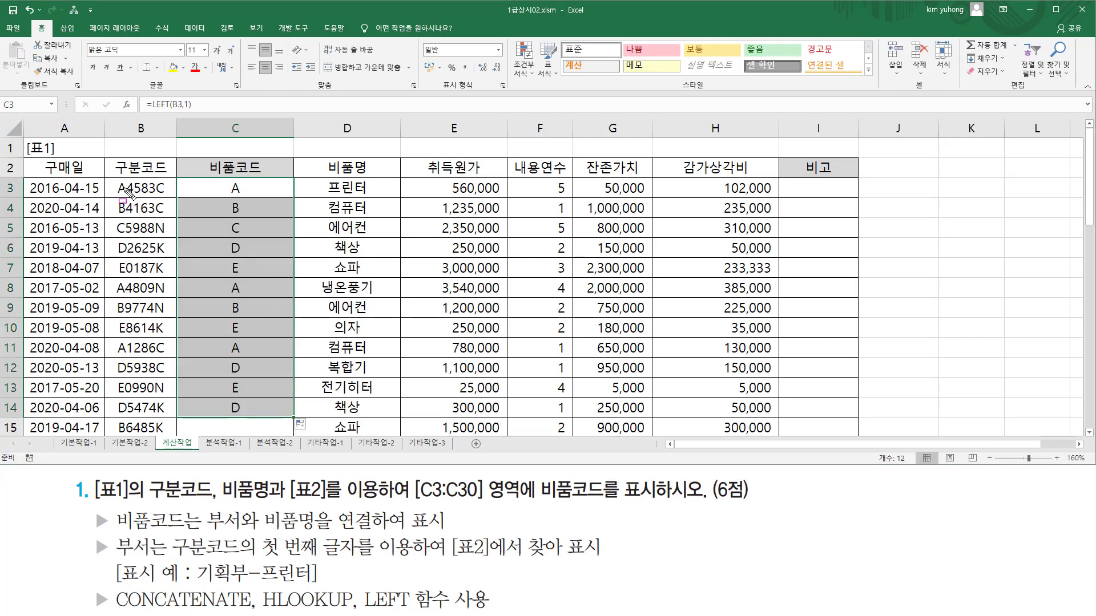
# Compare the letters in C3:C14 with the first characters of 구분코드, and review the 부서코드 and 부서 rows of [표2] for HLOOKUP.
pyautogui.moveTo(113, 176)
pyautogui.mouseDown()
pyautogui.moveTo(124, 191)
pyautogui.moveTo(143, 434)
pyautogui.moveTo(132, 423)
pyautogui.mouseUp()
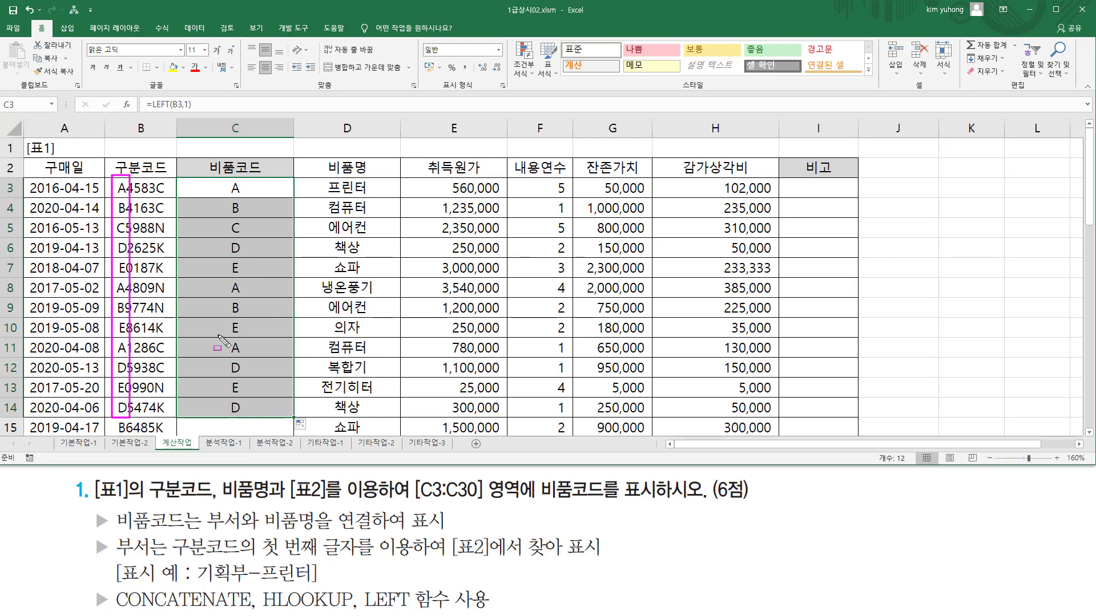
pyautogui.moveTo(226, 179)
pyautogui.mouseDown()
pyautogui.moveTo(244, 234)
pyautogui.moveTo(249, 419)
pyautogui.mouseUp()
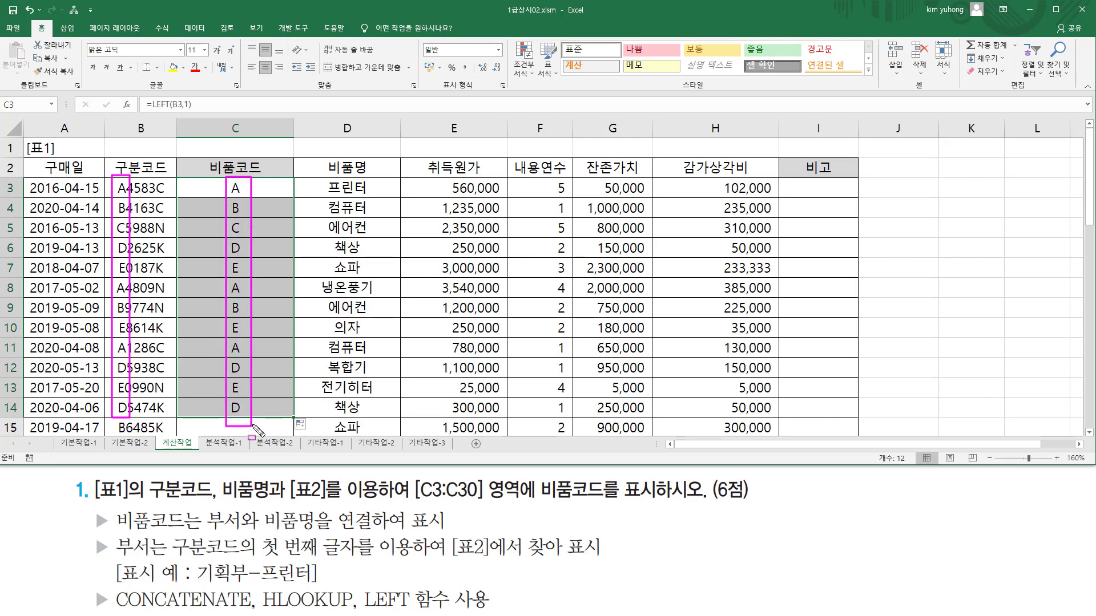
pyautogui.press('Escape')
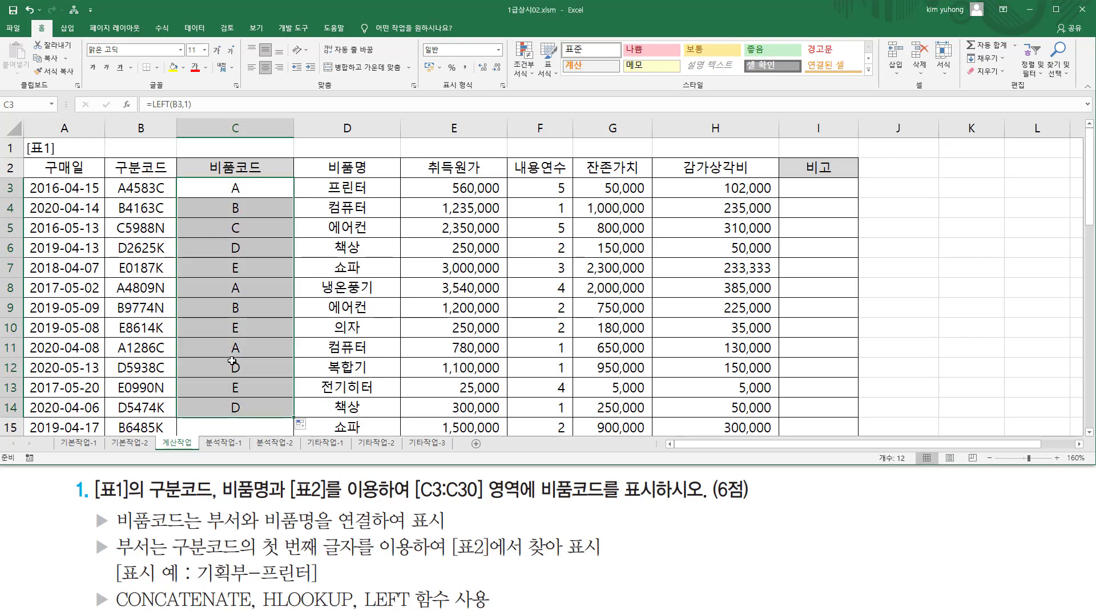
pyautogui.scroll(-7, 240, 368)
pyautogui.moveTo(104, 352)
pyautogui.mouseDown()
pyautogui.moveTo(117, 371)
pyautogui.moveTo(466, 410)
pyautogui.moveTo(567, 401)
pyautogui.mouseUp()
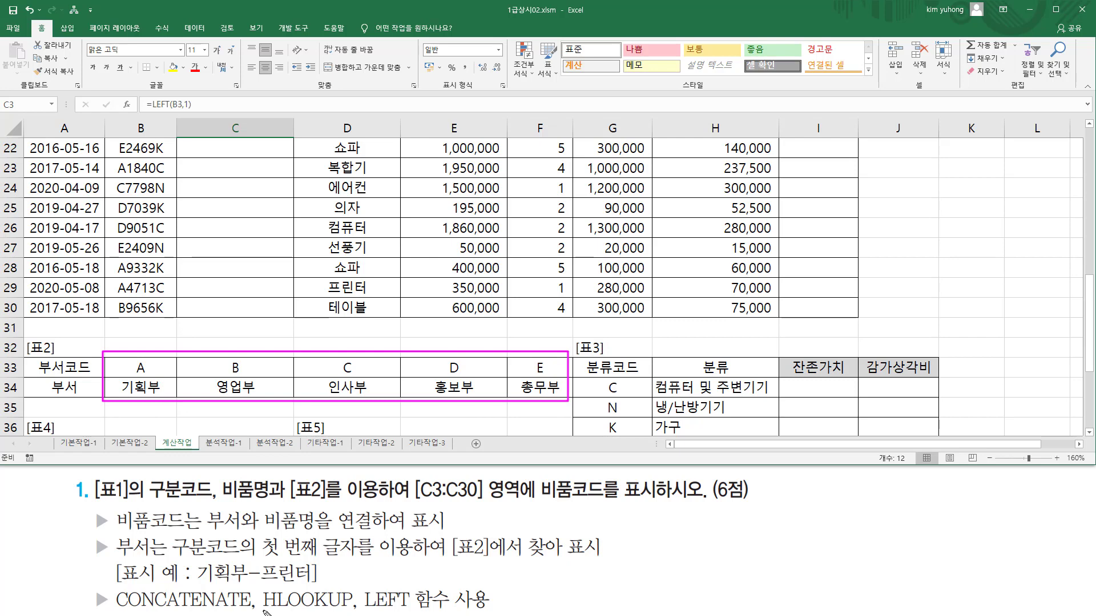
pyautogui.moveTo(262, 611); pyautogui.dragTo(339, 612)
pyautogui.press('Escape')
pyautogui.click(239, 248)
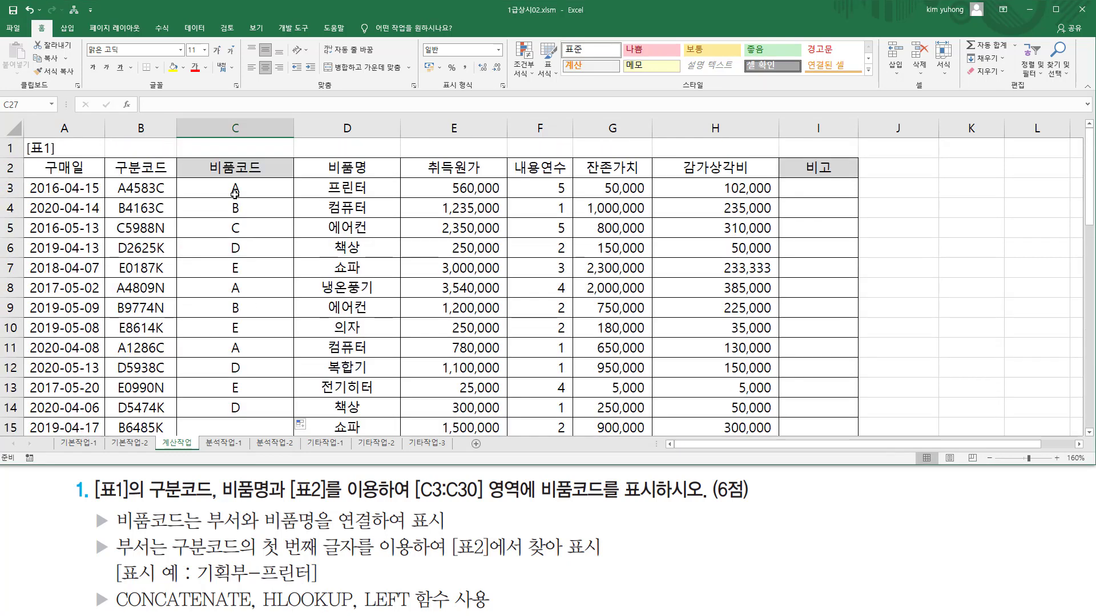
# Wrap the LEFT formula in C3 in an HLOOKUP function, using LEFT(B3,1) as its lookup_value.
pyautogui.doubleClick(201, 192)
pyautogui.click(211, 191)
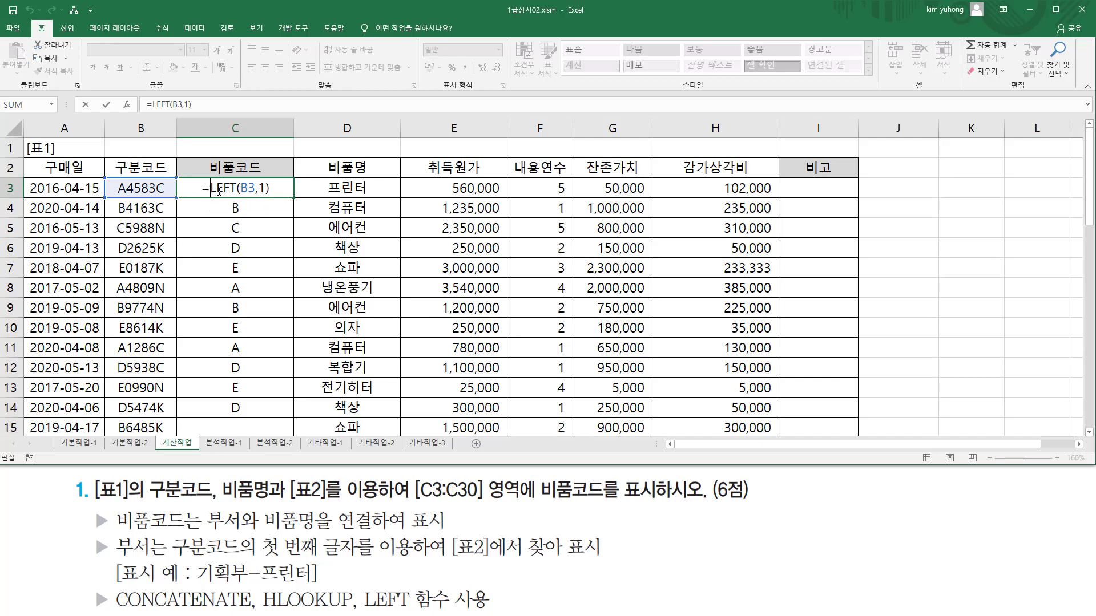
pyautogui.write('HL')
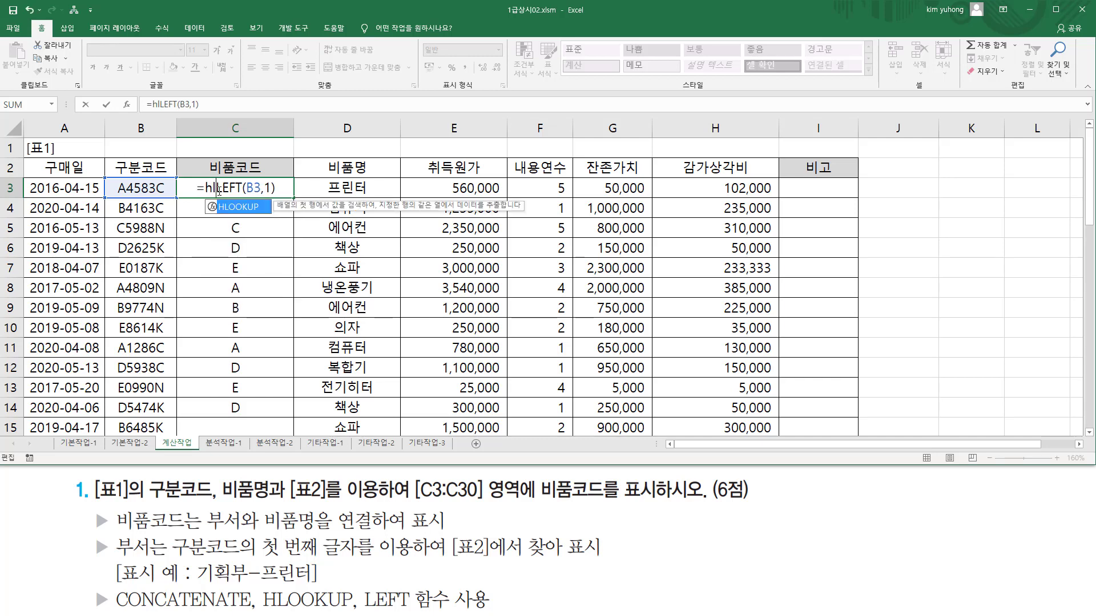
pyautogui.press('Tab')
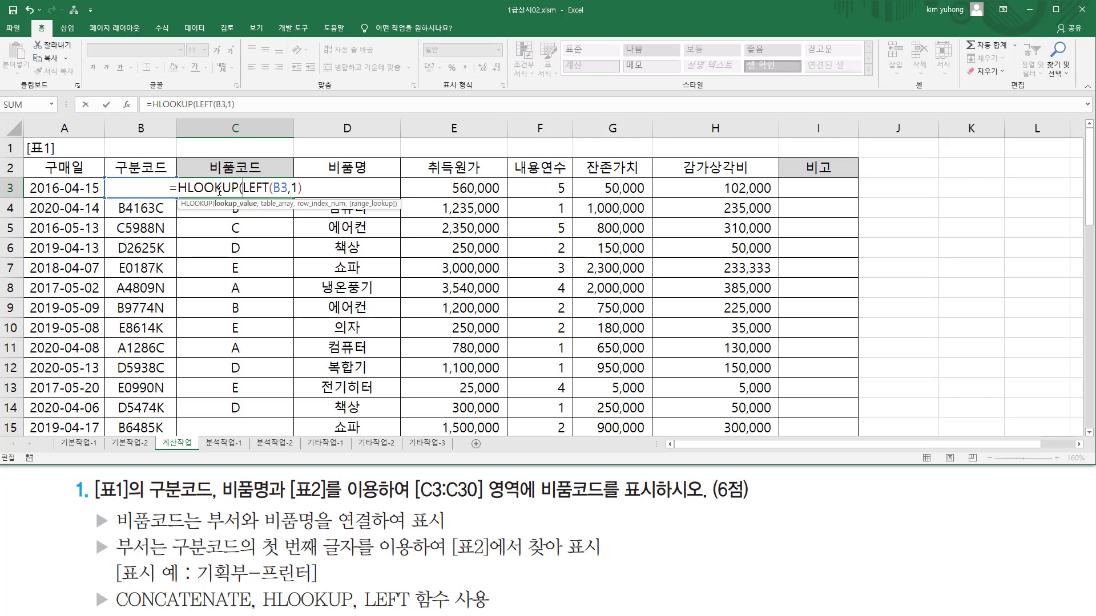
pyautogui.hotkey('shift', 'End')
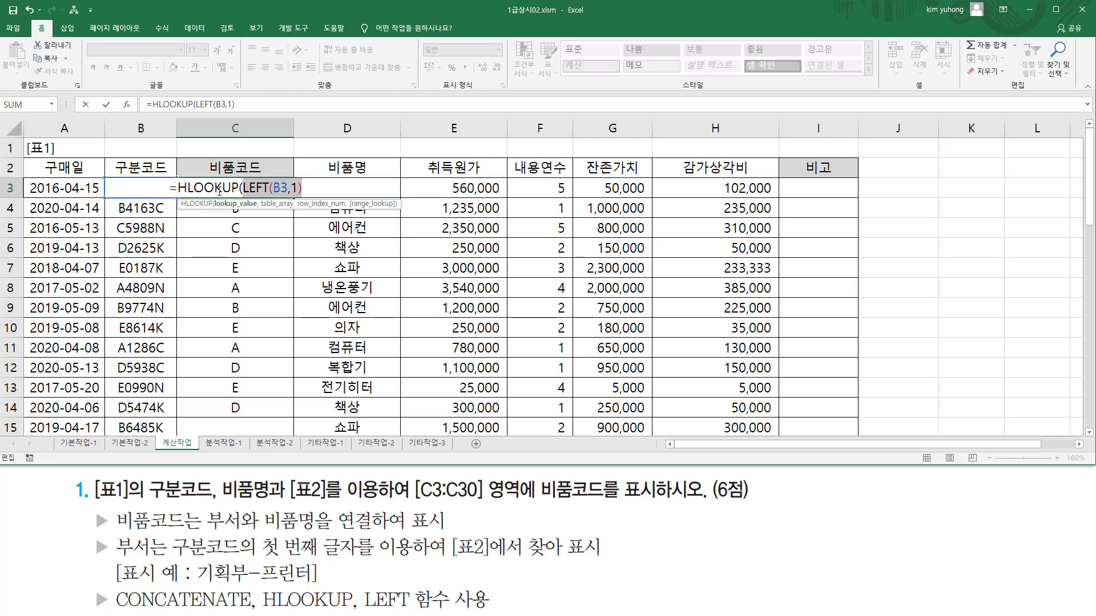
pyautogui.press('End')
pyautogui.write(',')
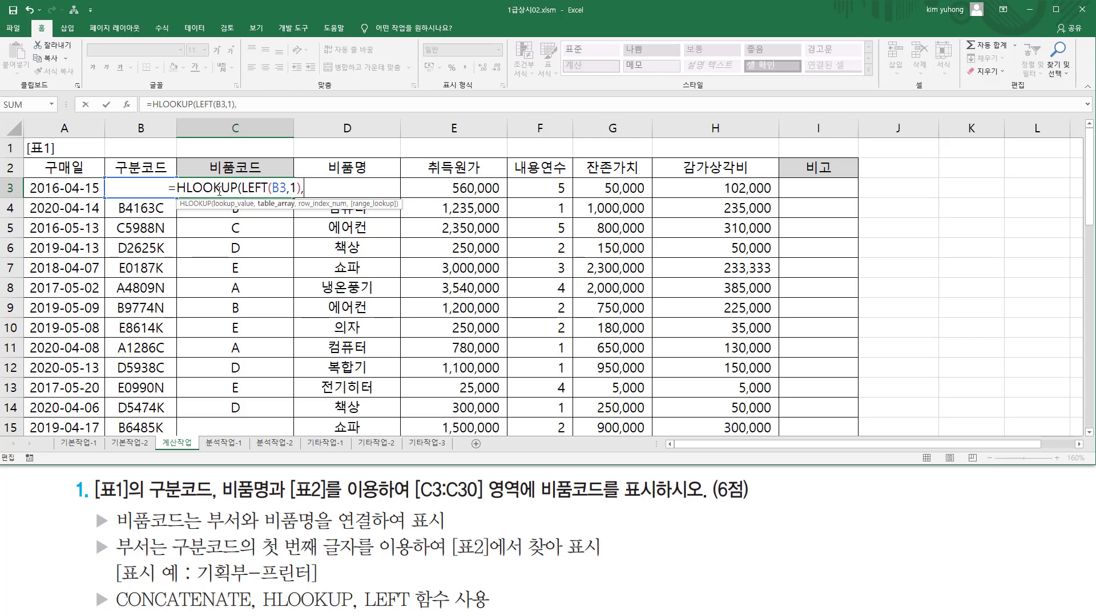
# Set HLOOKUP's table_array to B33:F34, the code and department rows of [표2].
pyautogui.scroll(-7, 218, 256)
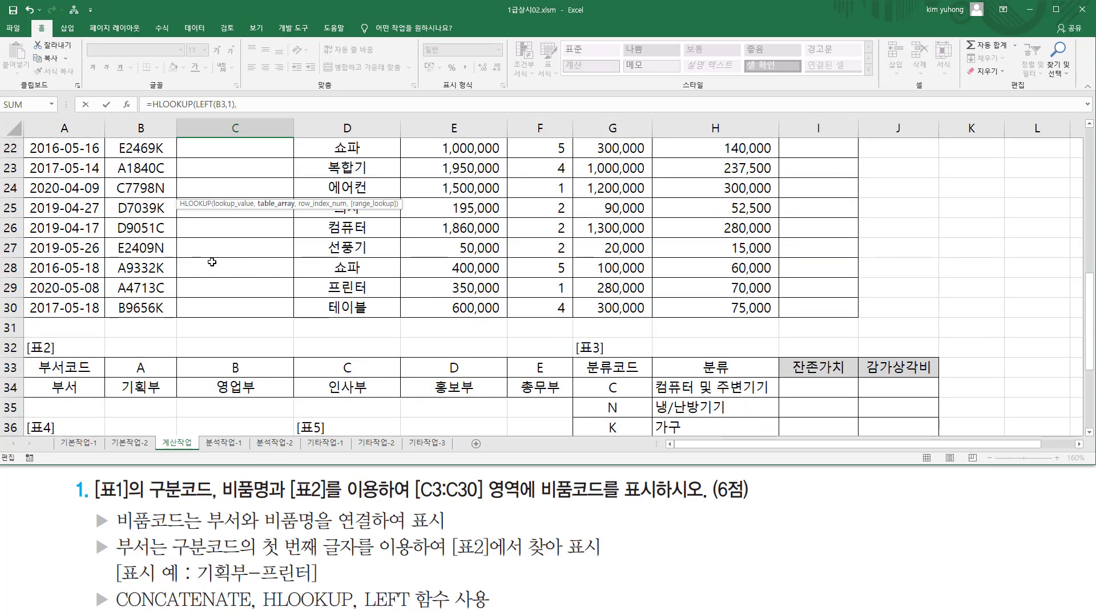
pyautogui.moveTo(132, 367); pyautogui.dragTo(542, 386)
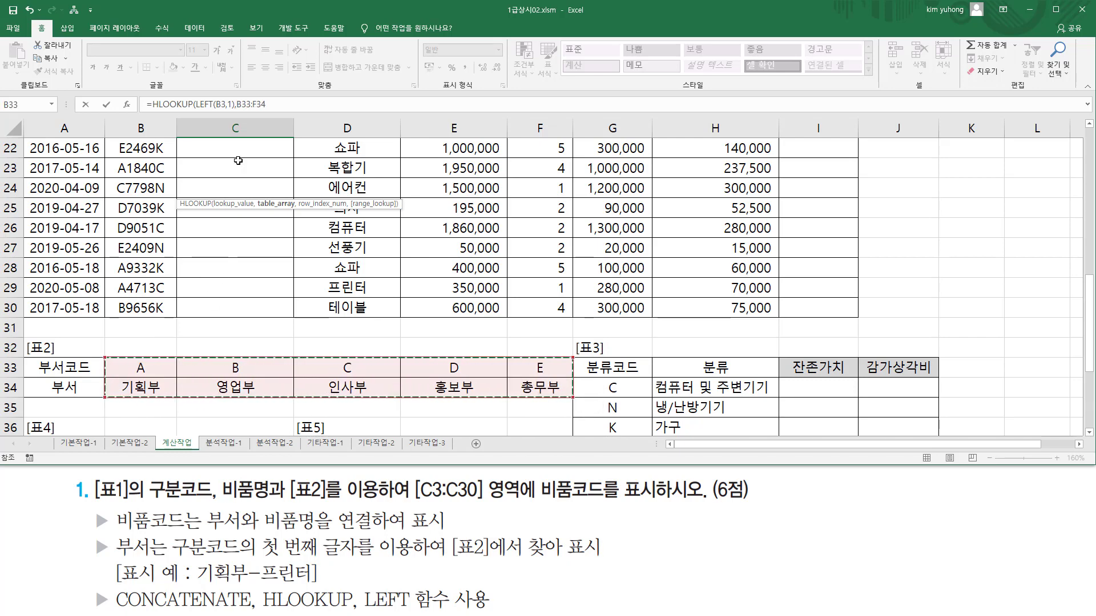
pyautogui.moveTo(208, 146); pyautogui.dragTo(286, 178)
pyautogui.moveTo(196, 187); pyautogui.dragTo(259, 200)
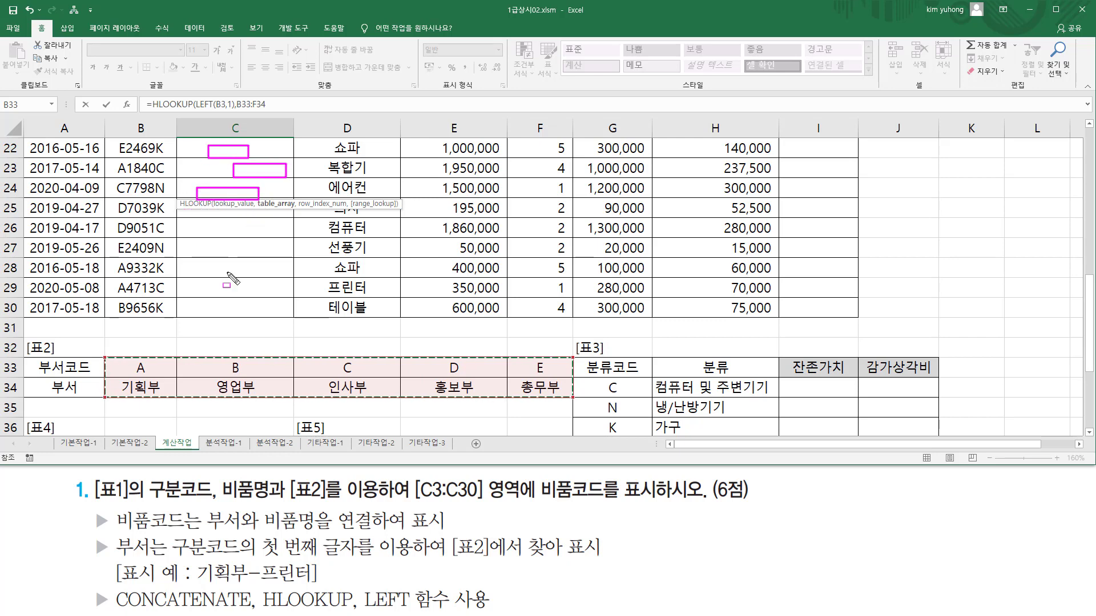
pyautogui.moveTo(103, 355)
pyautogui.mouseDown()
pyautogui.moveTo(117, 389)
pyautogui.moveTo(572, 403)
pyautogui.mouseUp()
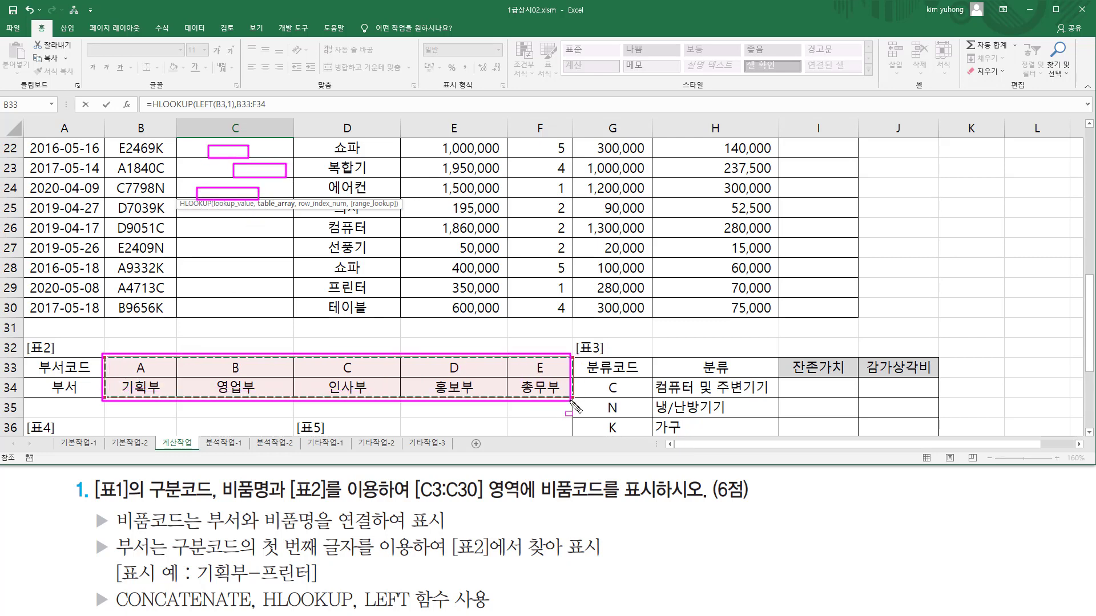
pyautogui.press('Escape')
pyautogui.scroll(7, 263, 201)
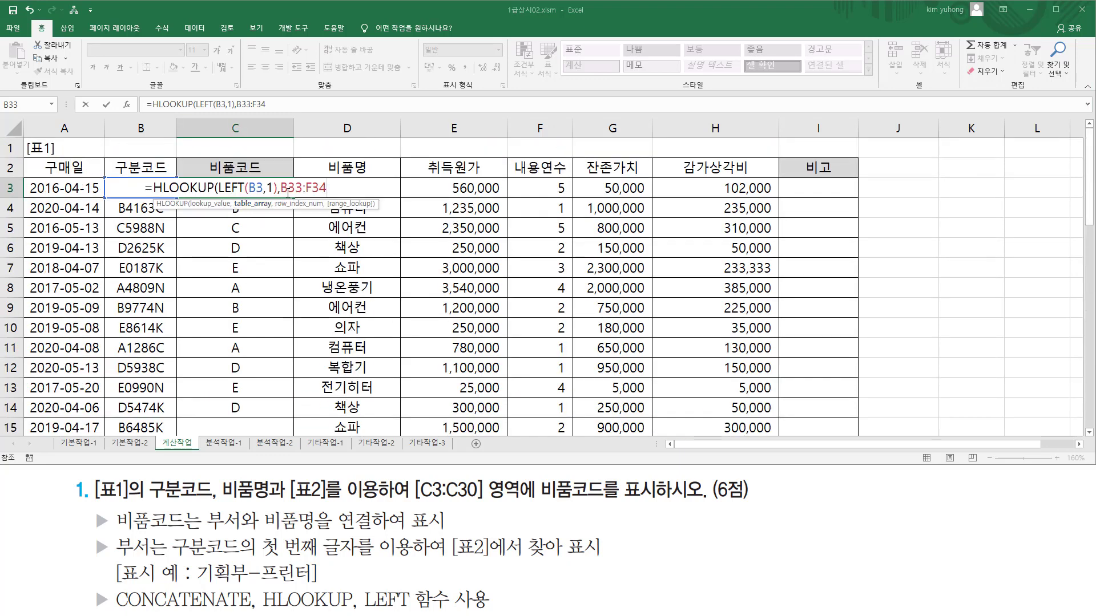
# Make the lookup range absolute as $B$33:$F$34 and continue the C3 formula to the row_index_num argument.
pyautogui.moveTo(327, 189); pyautogui.dragTo(281, 189)
pyautogui.press('F4')
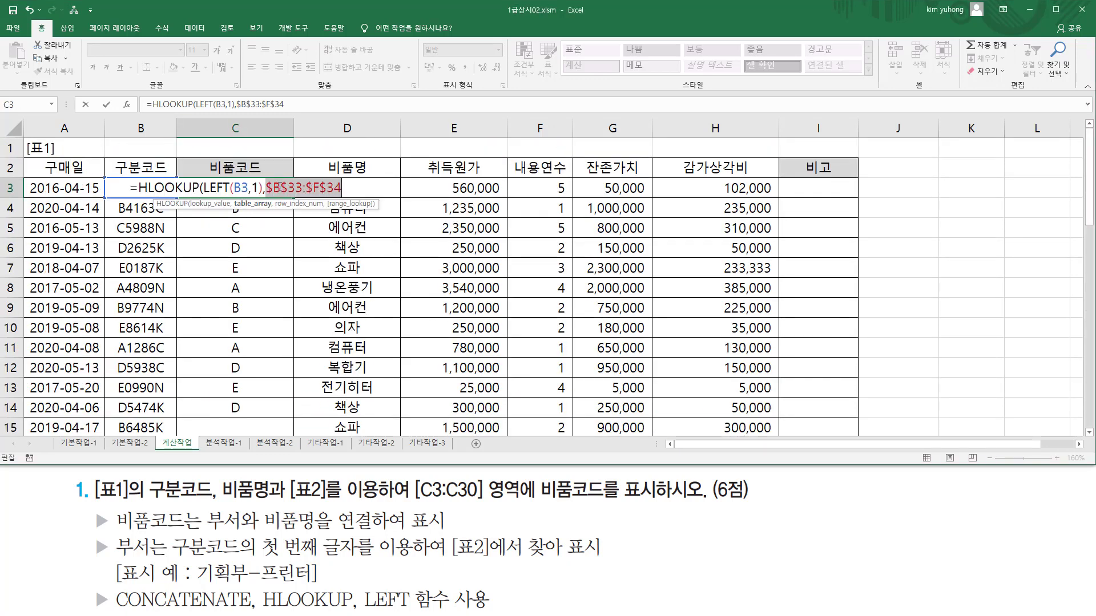
pyautogui.click(344, 189)
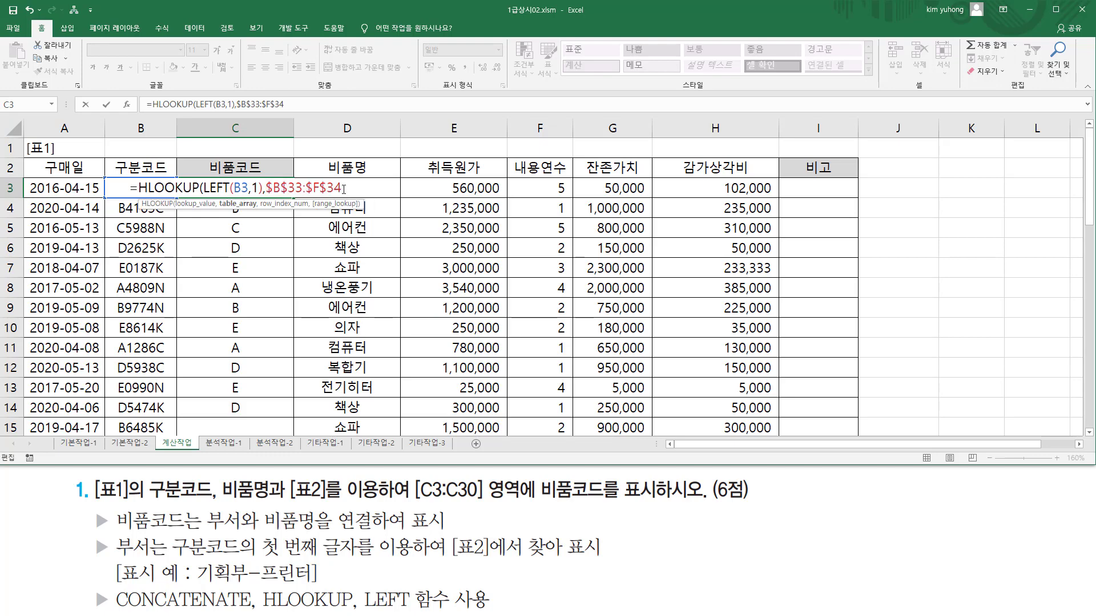
pyautogui.write(',')
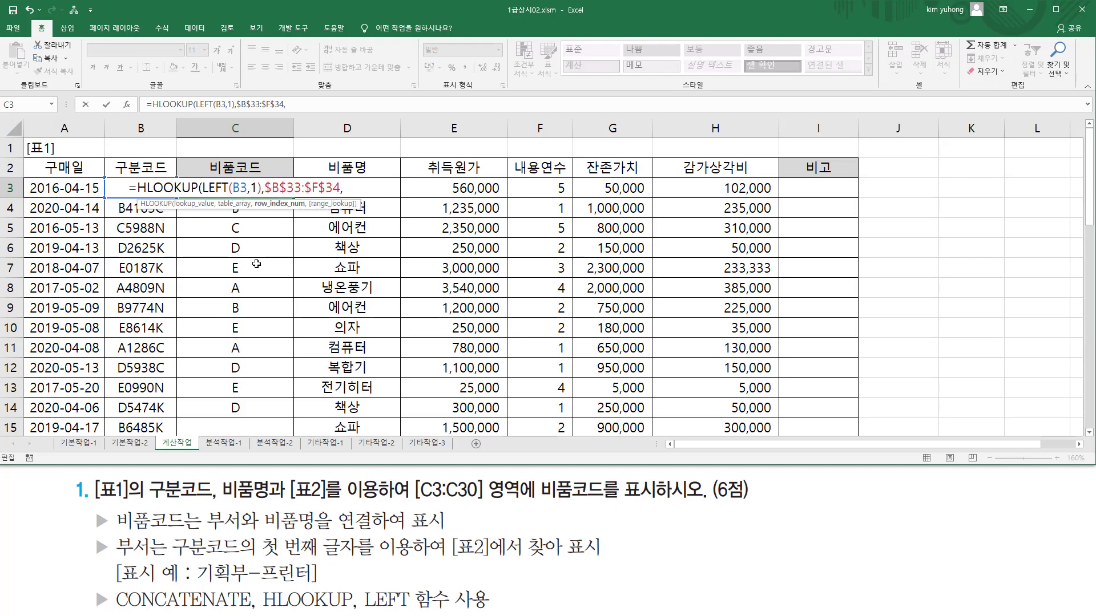
# Set HLOOKUP's row_index_num to 2, the 부서 row of [표2], and continue the C3 formula to the range_lookup argument.
pyautogui.scroll(-7, 257, 263)
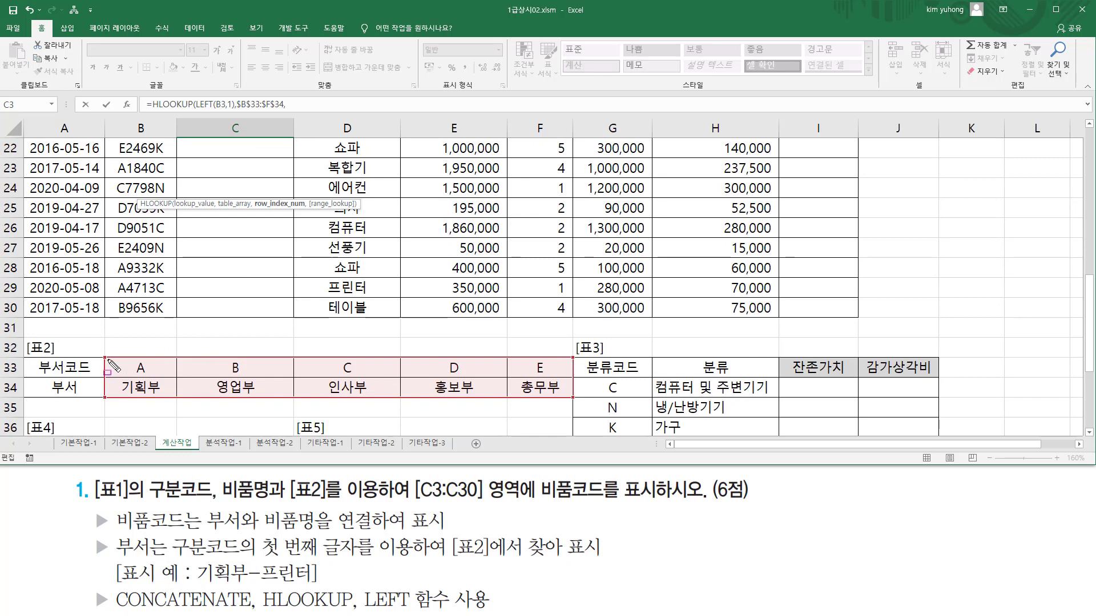
pyautogui.moveTo(112, 365)
pyautogui.mouseDown()
pyautogui.moveTo(422, 404)
pyautogui.moveTo(549, 404)
pyautogui.moveTo(61, 393)
pyautogui.moveTo(563, 390)
pyautogui.mouseUp()
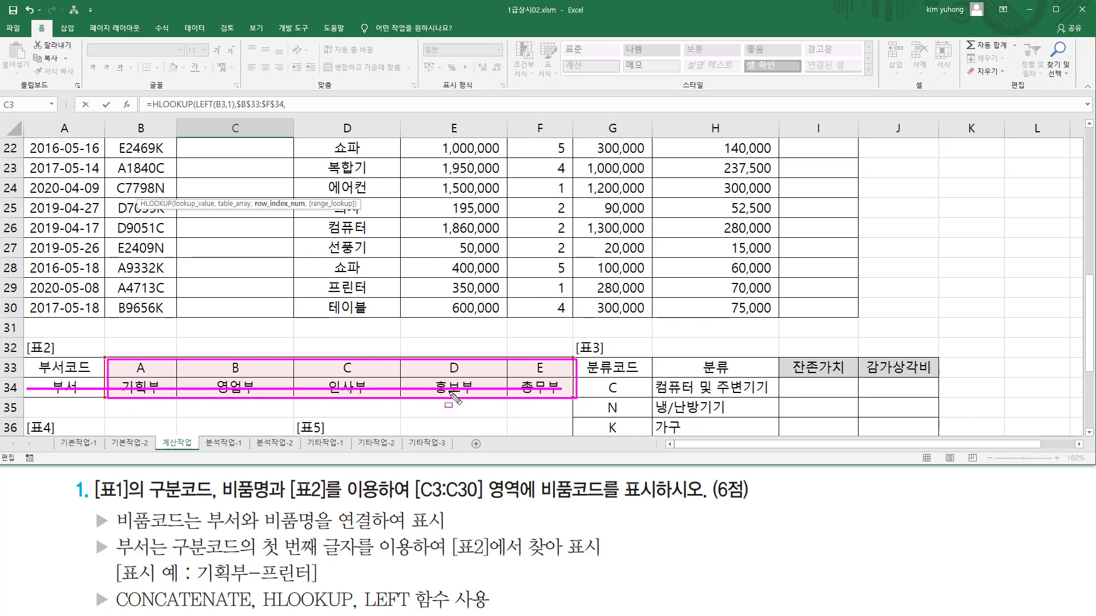
pyautogui.press('Escape')
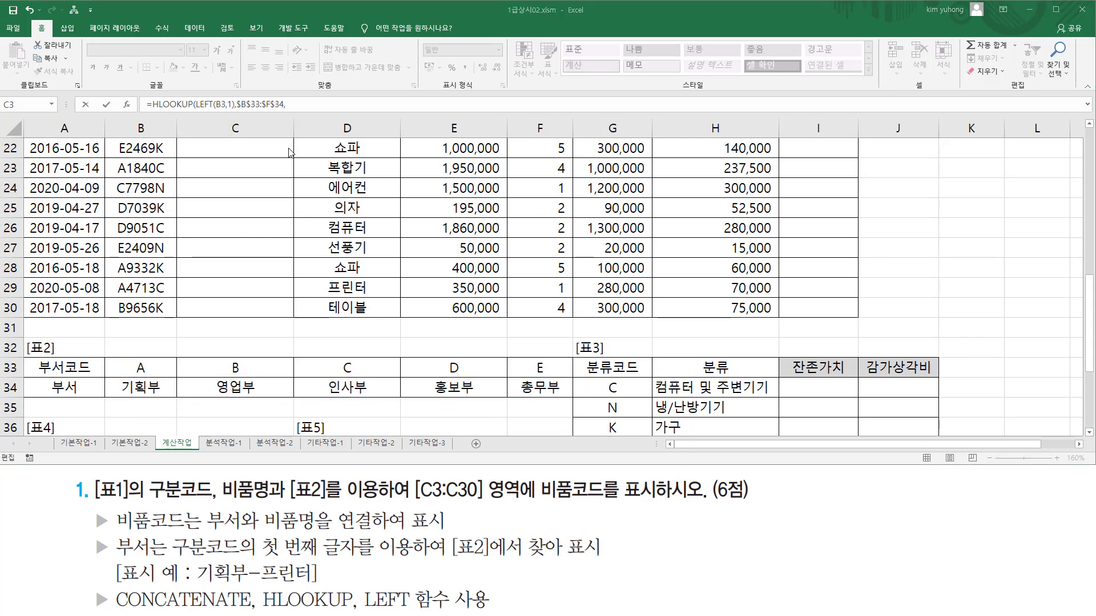
pyautogui.scroll(7, 283, 168)
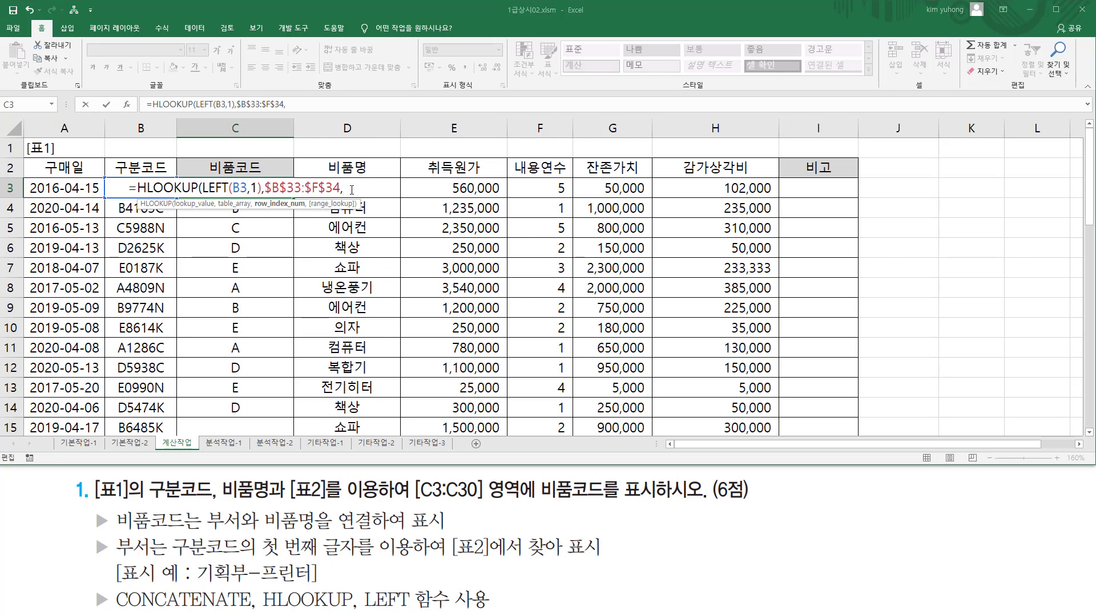
pyautogui.write('2')
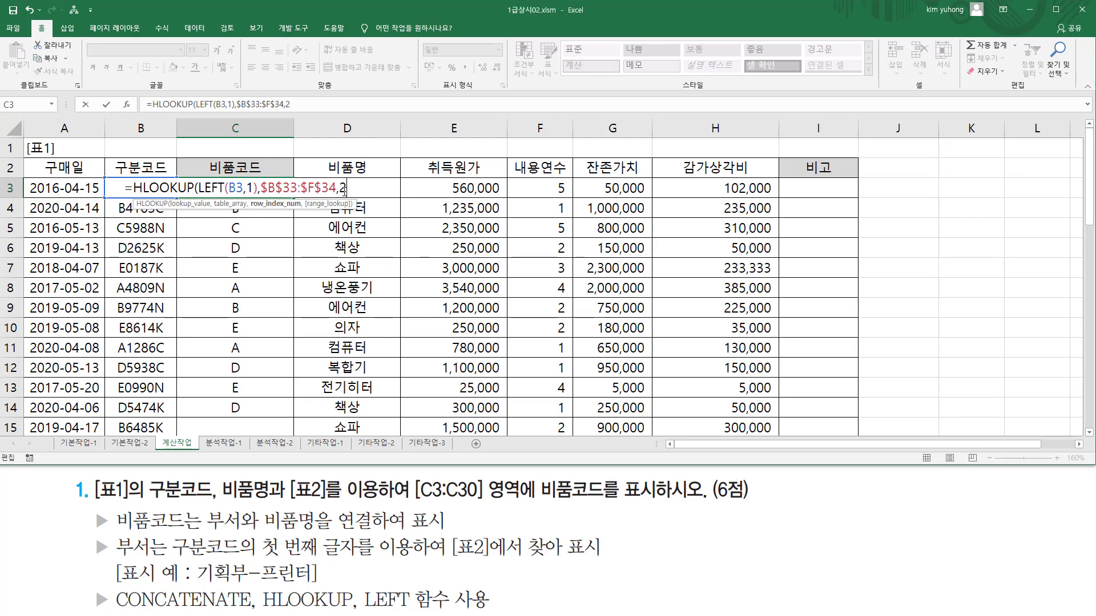
pyautogui.write(',')
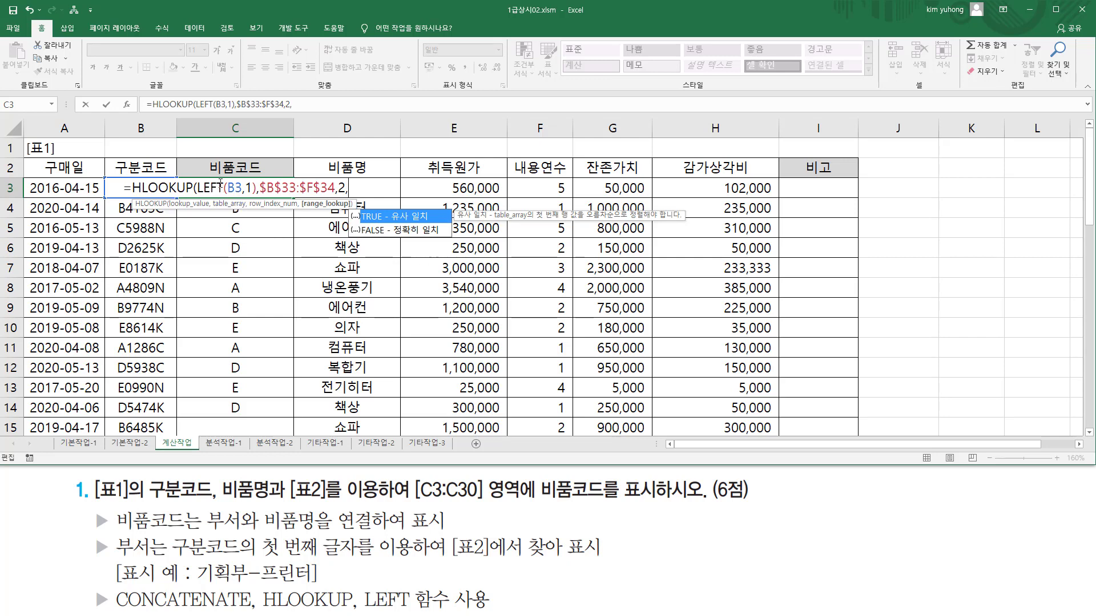
# Set HLOOKUP's range_lookup to FALSE for an exact match and complete the formula in C3.
pyautogui.scroll(-9, 111, 321)
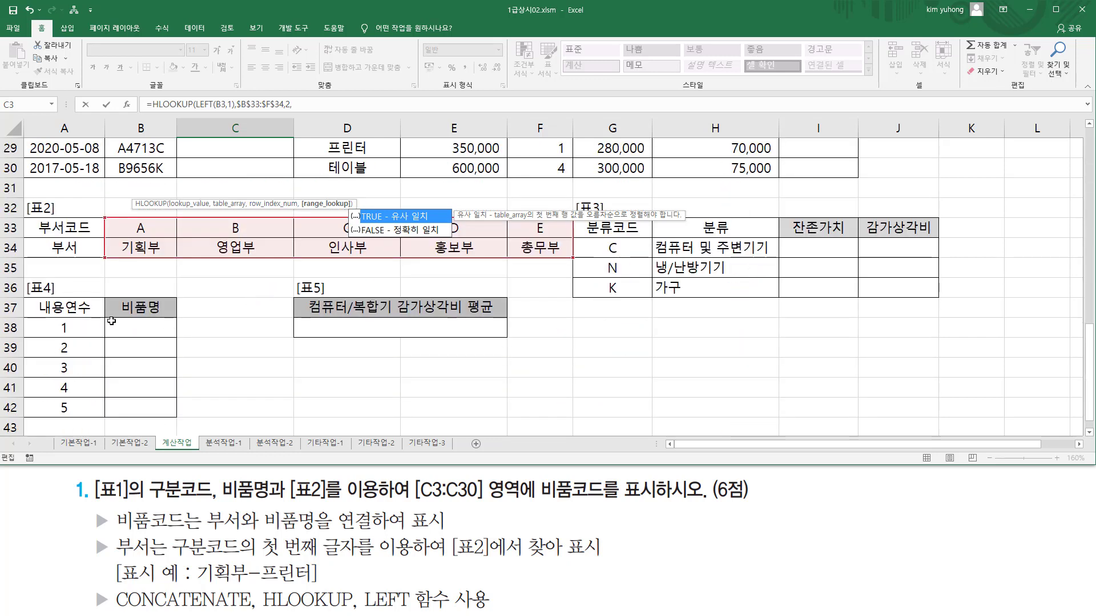
pyautogui.moveTo(107, 216)
pyautogui.mouseDown()
pyautogui.moveTo(152, 251)
pyautogui.moveTo(569, 258)
pyautogui.mouseUp()
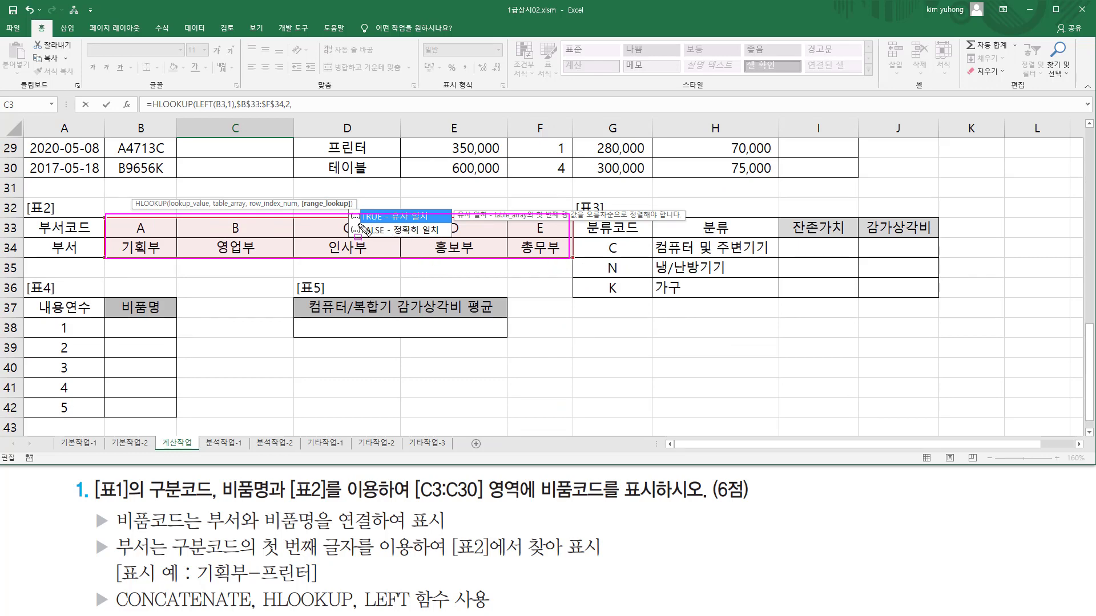
pyautogui.press('Escape')
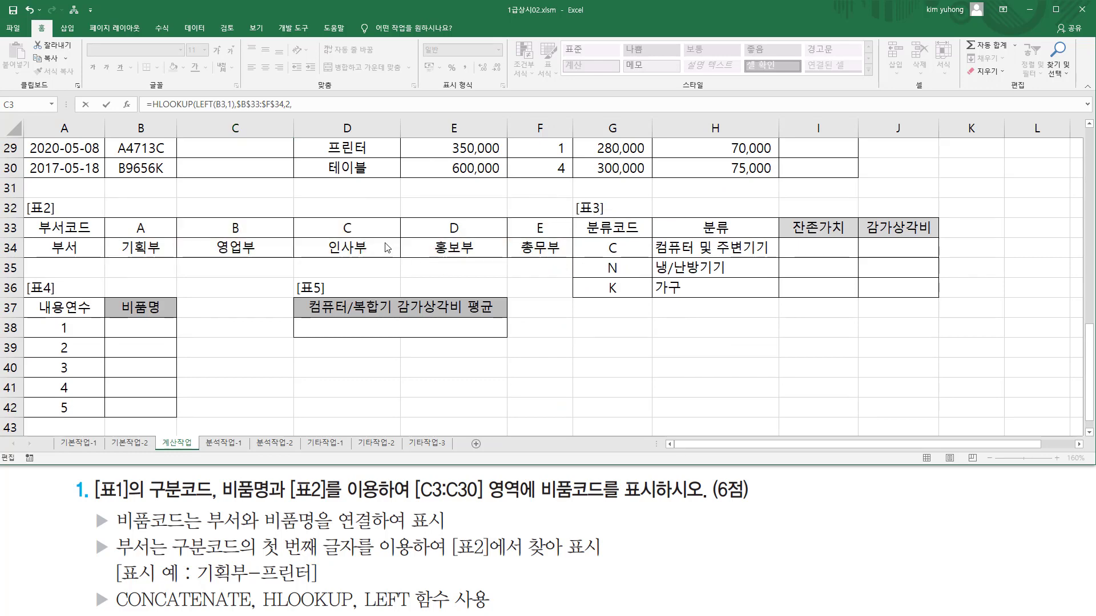
pyautogui.scroll(9, 387, 247)
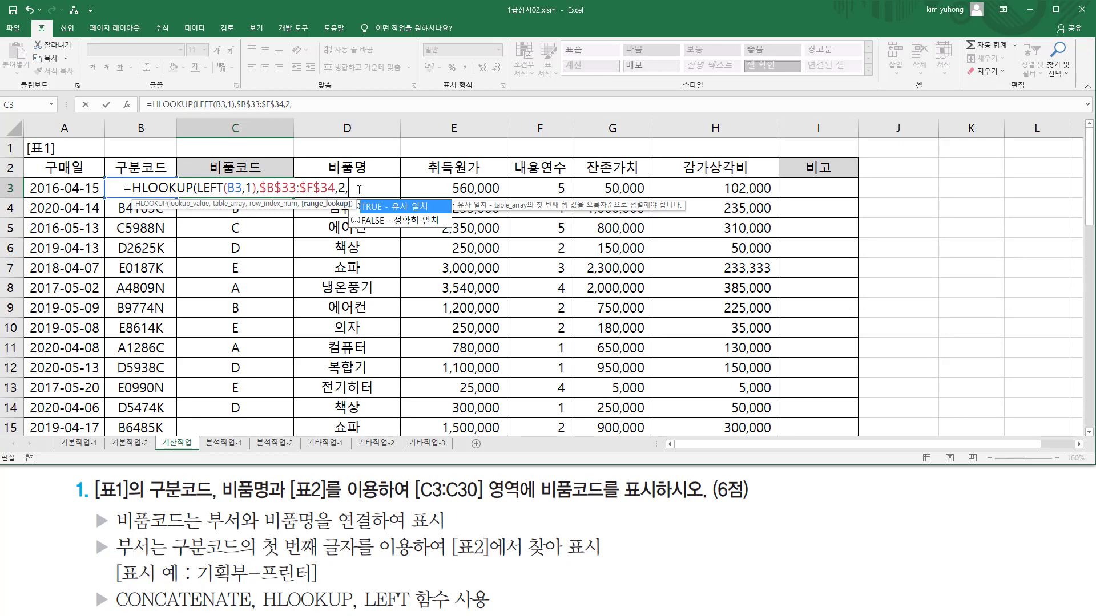
pyautogui.write('fal')
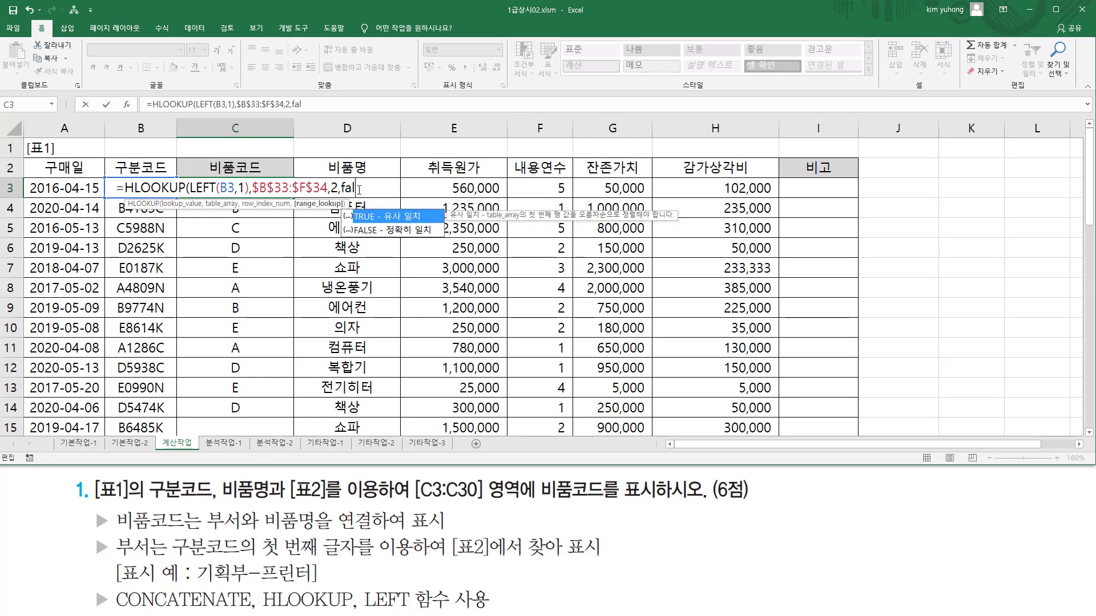
pyautogui.write('se')
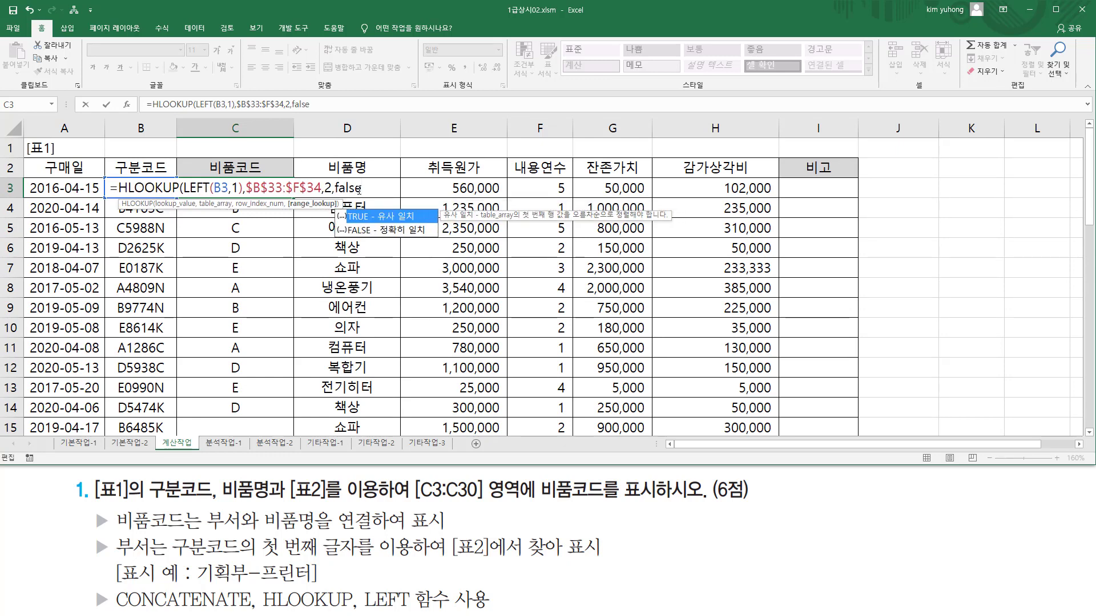
pyautogui.write(')')
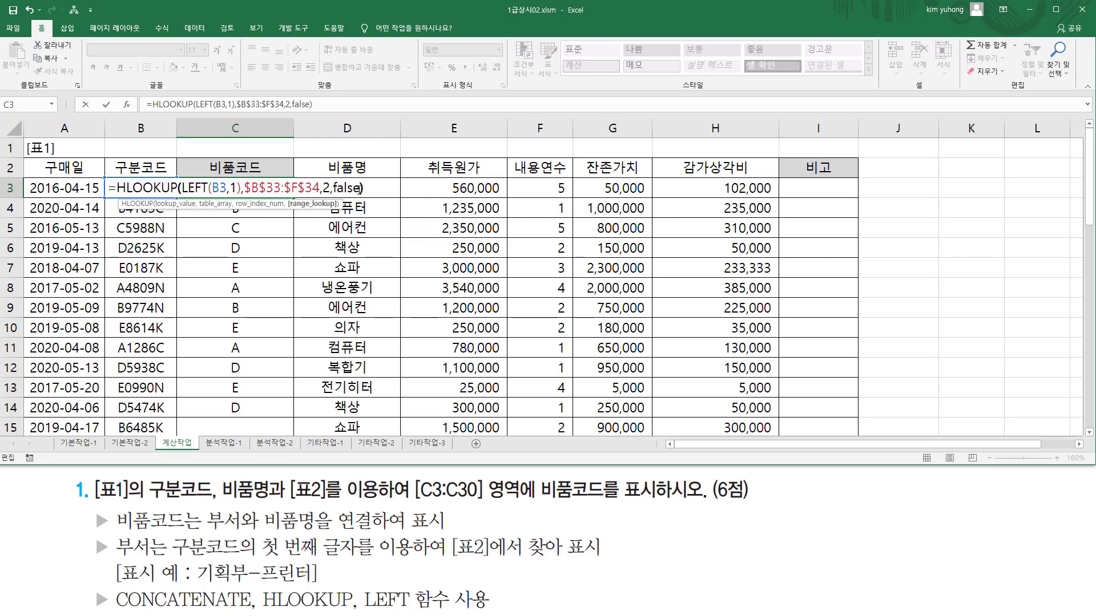
pyautogui.press('Return')
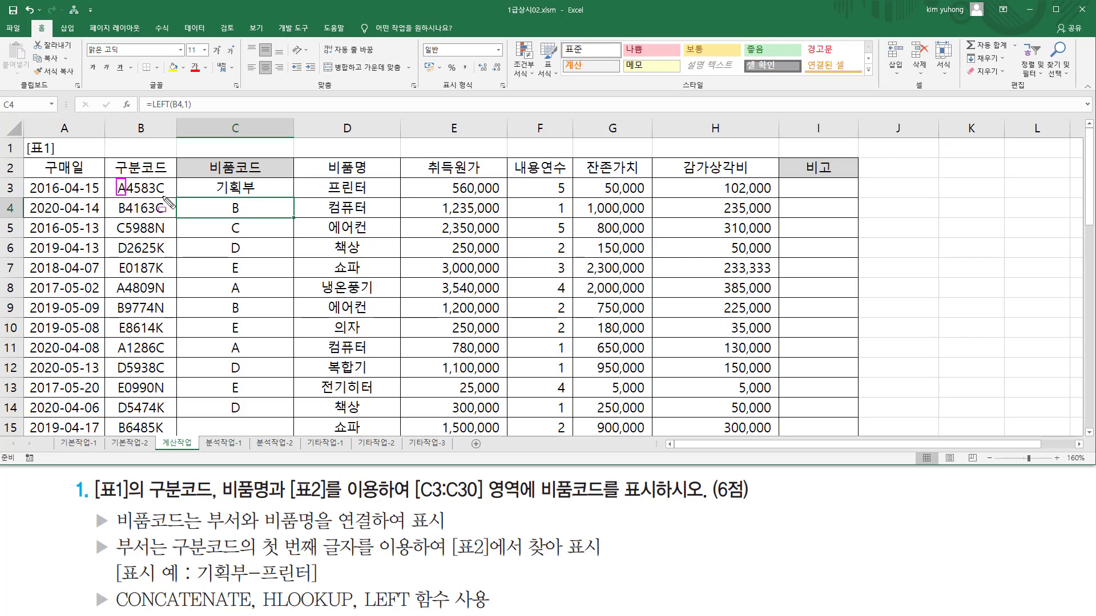
# Review each 부서코드 and 부서 pair from A to E in [표2] to check the department looked up in C3.
pyautogui.scroll(-9, 251, 223)
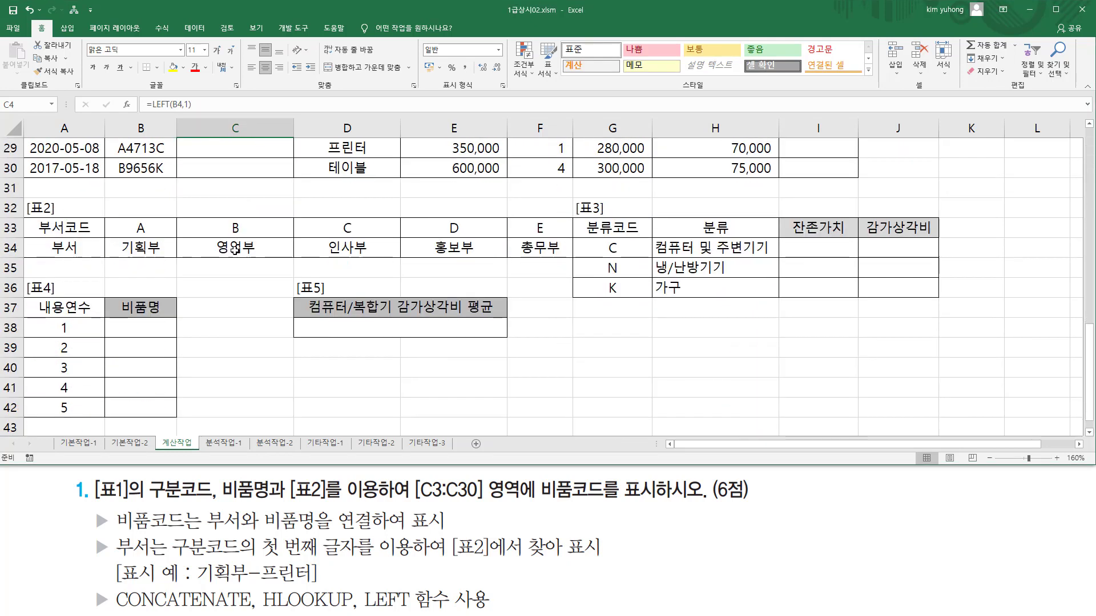
pyautogui.moveTo(113, 216); pyautogui.dragTo(175, 268)
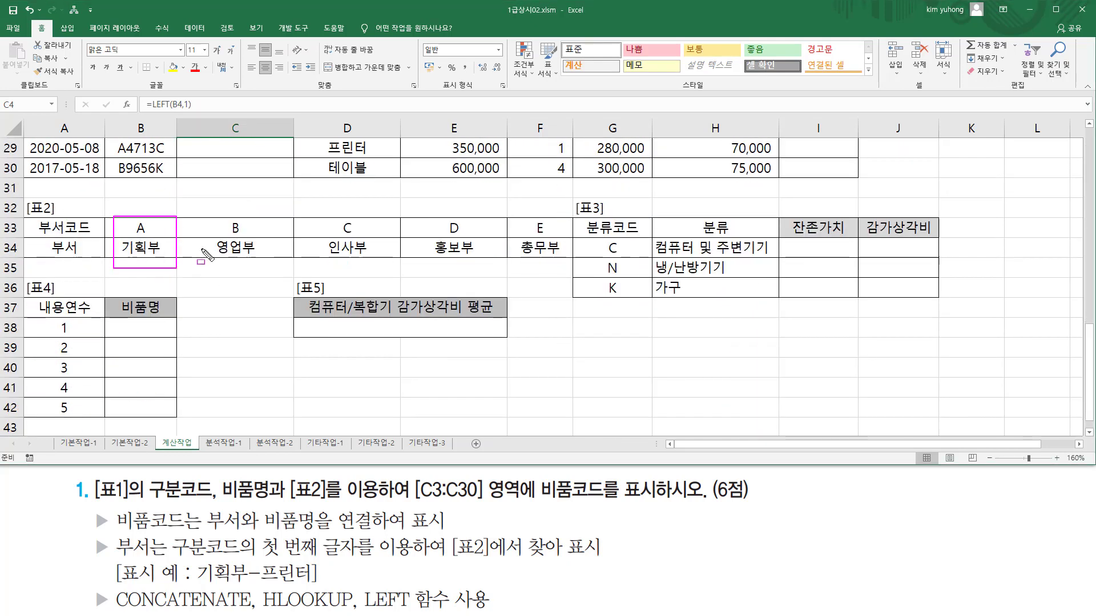
pyautogui.moveTo(206, 210); pyautogui.dragTo(281, 267)
pyautogui.moveTo(323, 217); pyautogui.dragTo(372, 261)
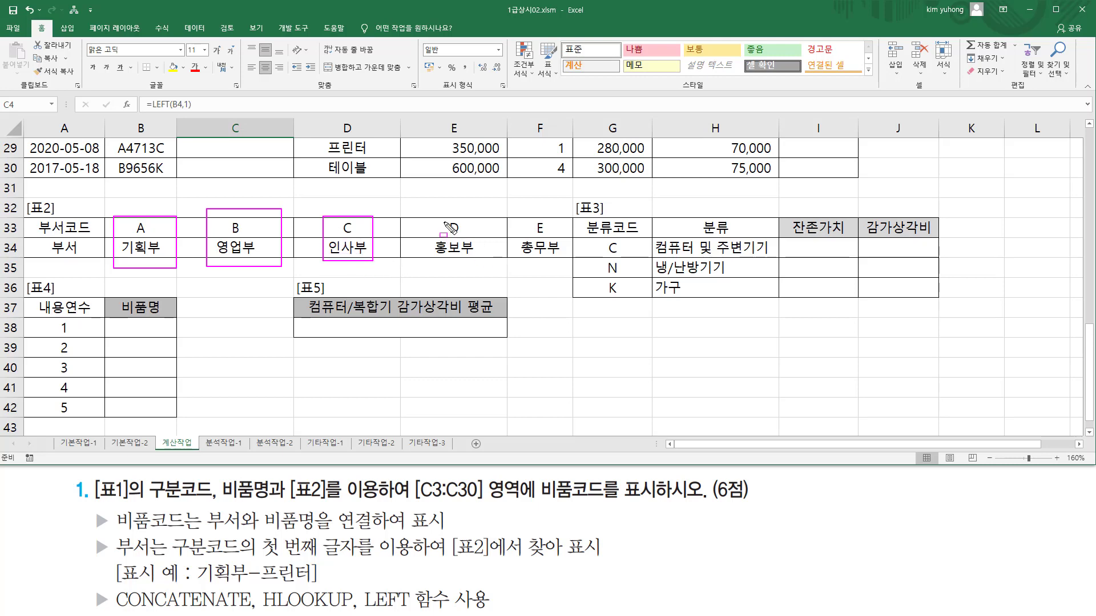
pyautogui.moveTo(430, 217)
pyautogui.mouseDown()
pyautogui.moveTo(479, 262)
pyautogui.moveTo(501, 266)
pyautogui.mouseUp()
pyautogui.moveTo(519, 219); pyautogui.dragTo(571, 268)
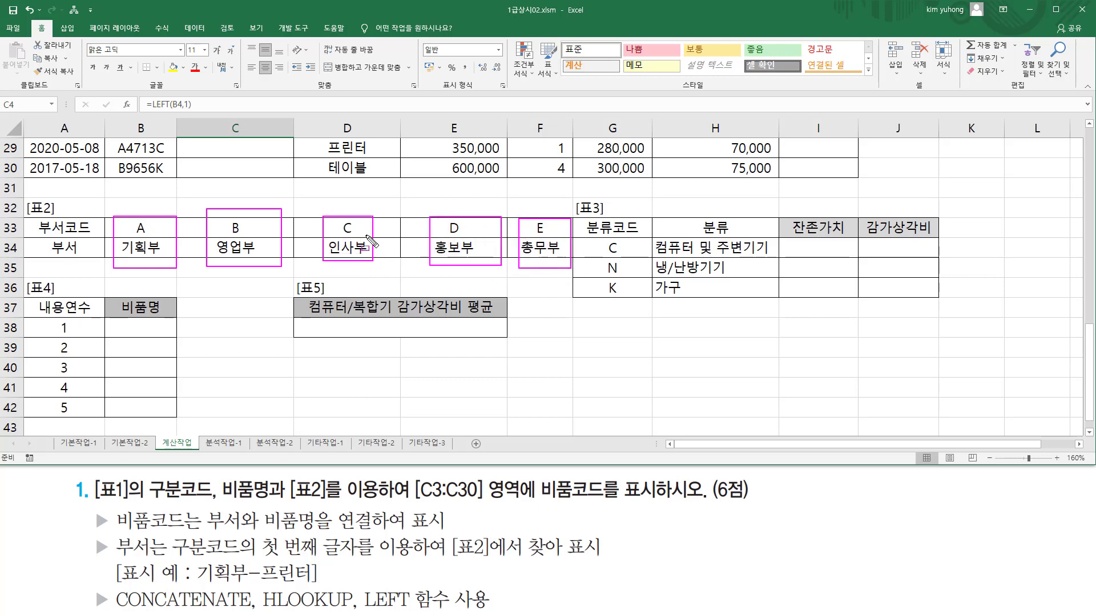
pyautogui.press('Escape')
pyautogui.scroll(10, 268, 240)
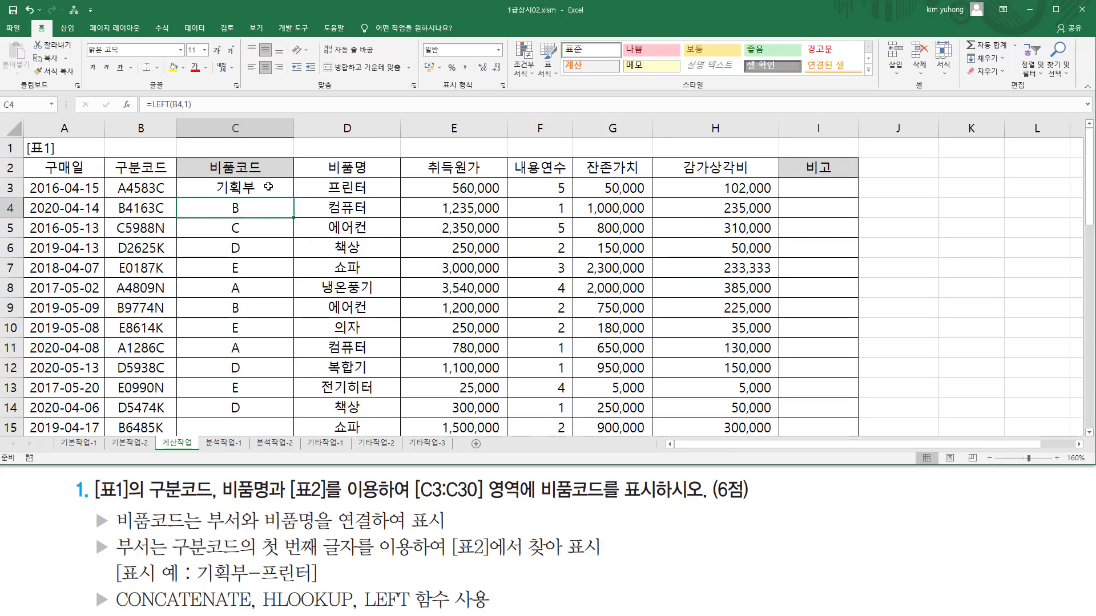
# Fill the HLOOKUP formula from C3 down to C14.
pyautogui.click(249, 188)
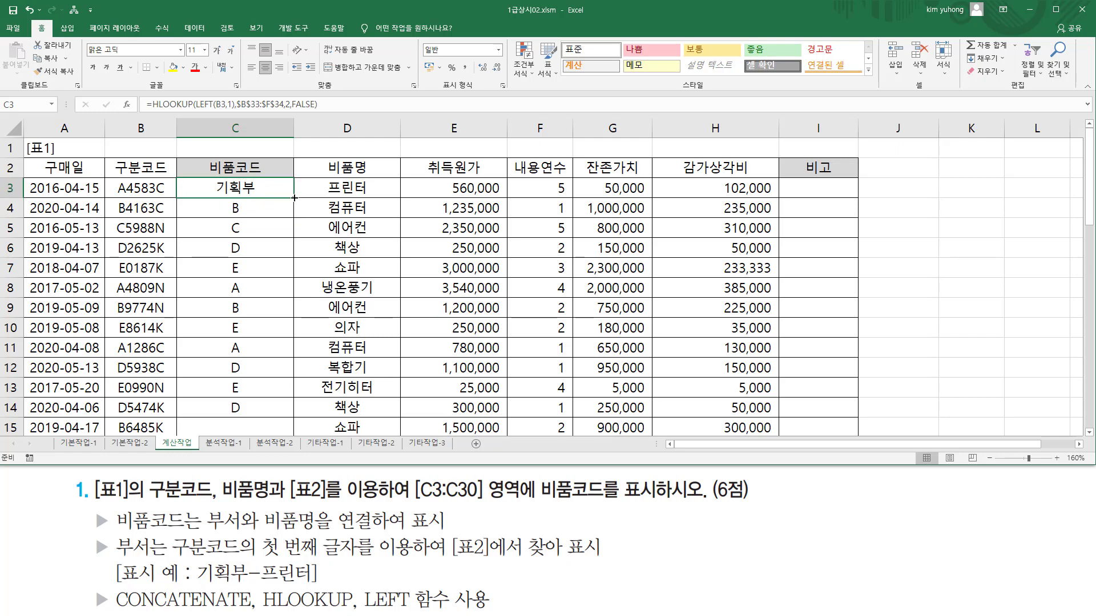
pyautogui.moveTo(294, 198); pyautogui.dragTo(251, 408)
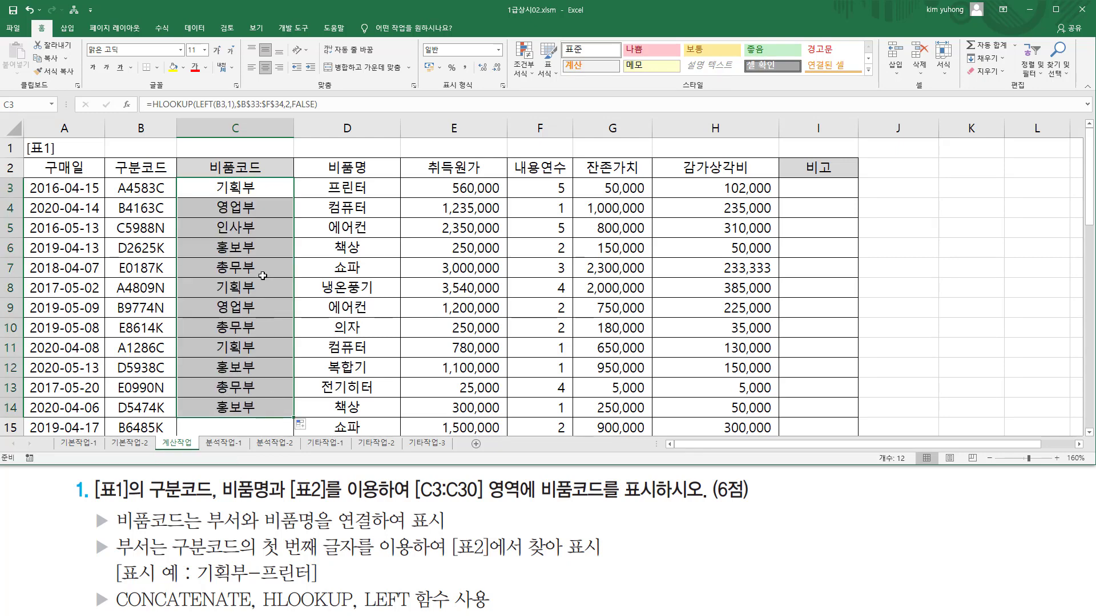
# Compare the departments in C4:C7 with the first characters of the 구분코드 values in B4:B7.
pyautogui.moveTo(111, 198); pyautogui.dragTo(131, 217)
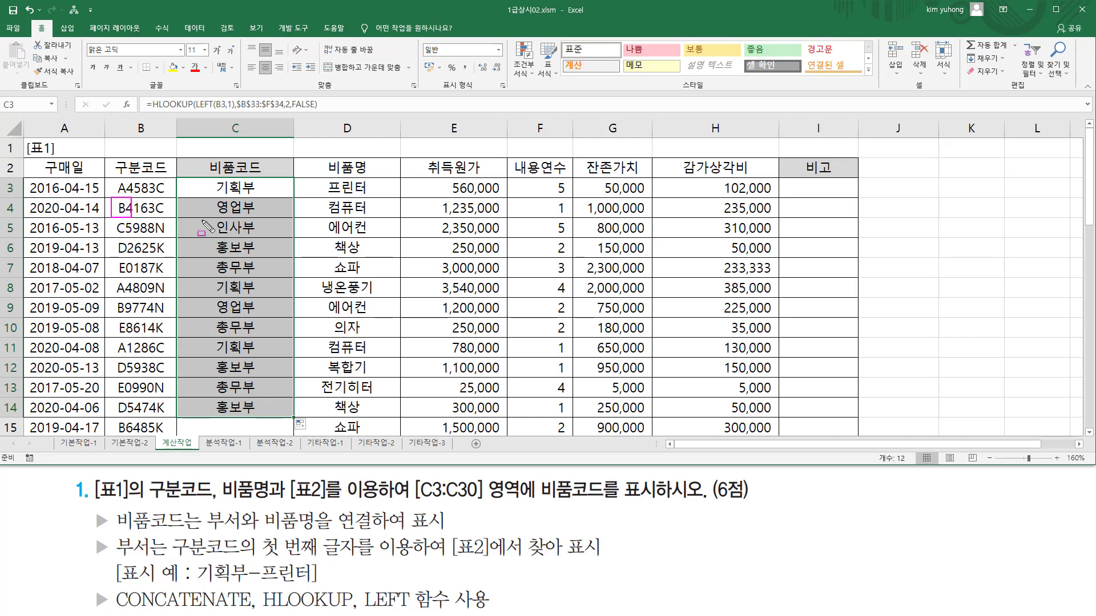
pyautogui.moveTo(212, 198); pyautogui.dragTo(231, 212)
pyautogui.press('e')
pyautogui.moveTo(112, 219); pyautogui.dragTo(132, 236)
pyautogui.moveTo(214, 219); pyautogui.dragTo(244, 239)
pyautogui.moveTo(112, 239); pyautogui.dragTo(129, 252)
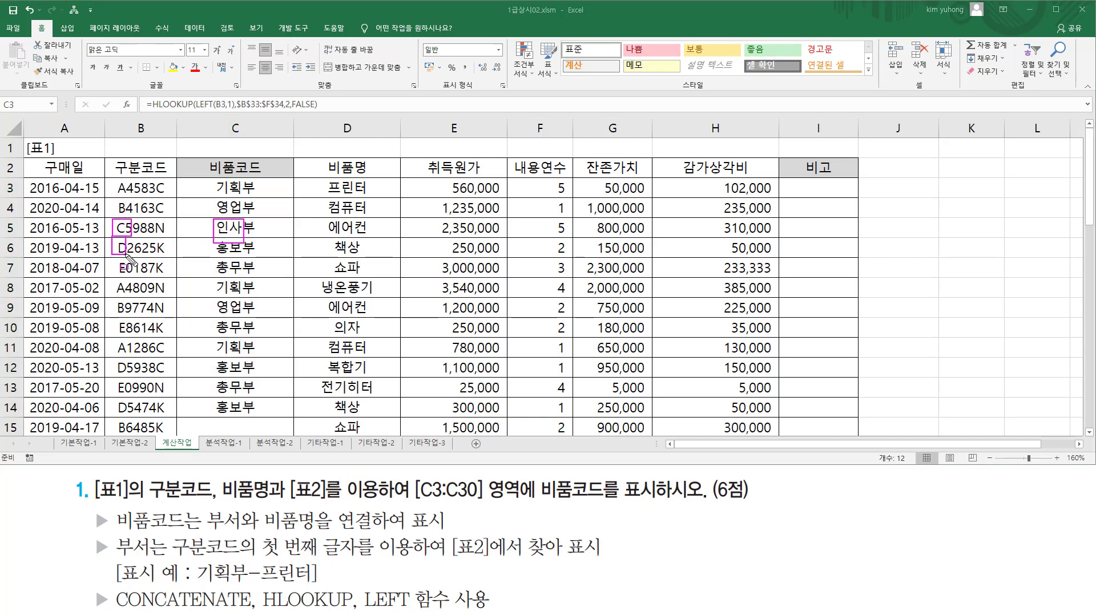
pyautogui.moveTo(212, 240); pyautogui.dragTo(238, 258)
pyautogui.moveTo(113, 259); pyautogui.dragTo(140, 281)
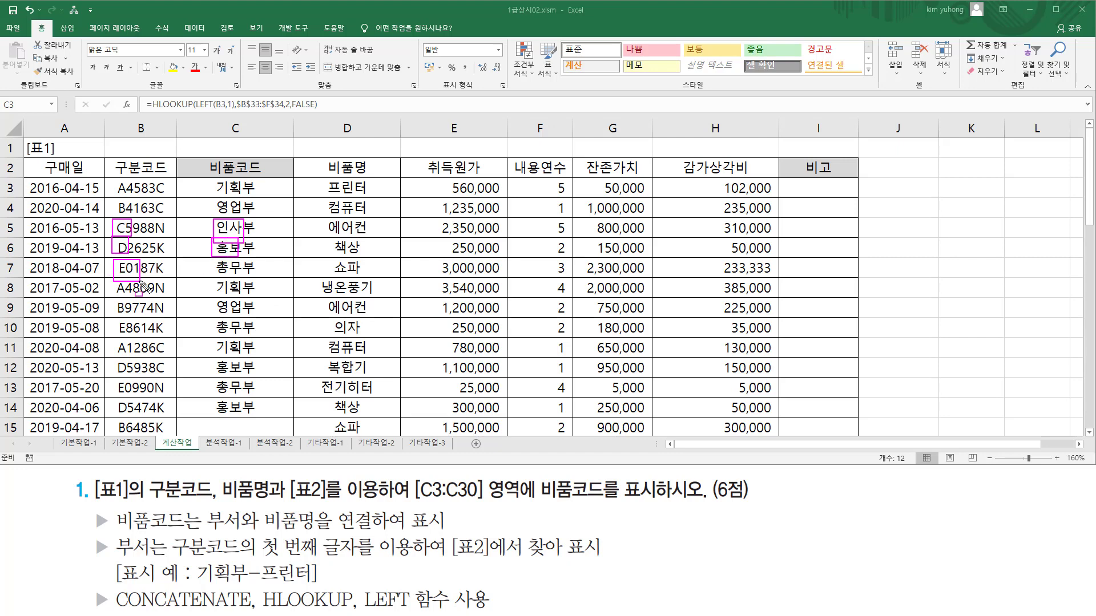
pyautogui.moveTo(212, 263); pyautogui.dragTo(235, 280)
pyautogui.press('e')
pyautogui.press('Escape')
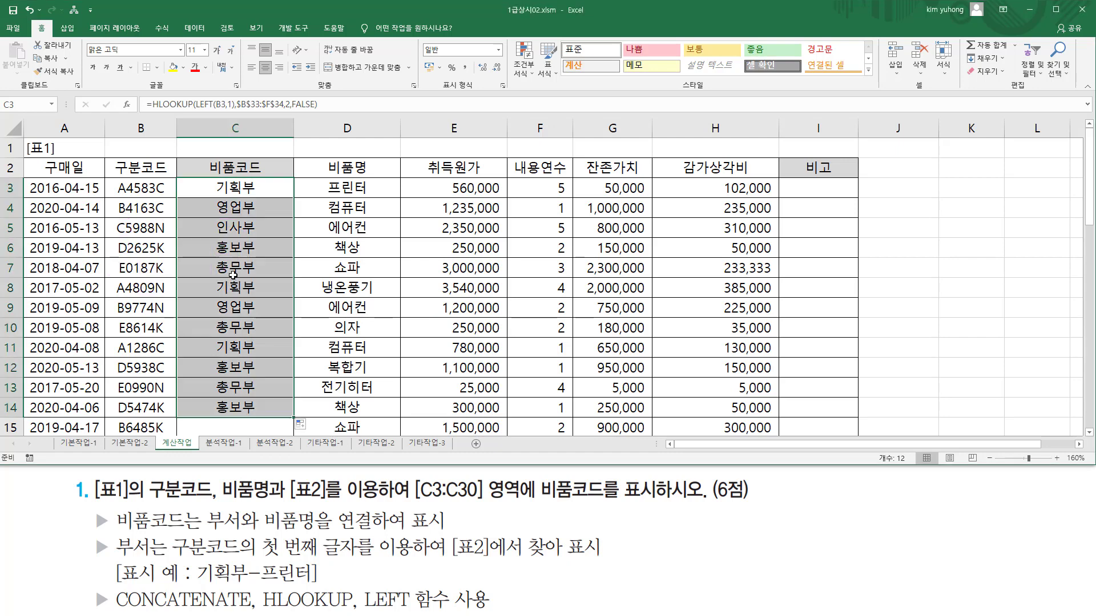
# Check the filled departments against [표2] and examine the hyphenated display example 기획부-프린터 in the task instructions.
pyautogui.scroll(-9, 232, 279)
pyautogui.moveTo(108, 209)
pyautogui.mouseDown()
pyautogui.moveTo(272, 264)
pyautogui.moveTo(539, 264)
pyautogui.mouseUp()
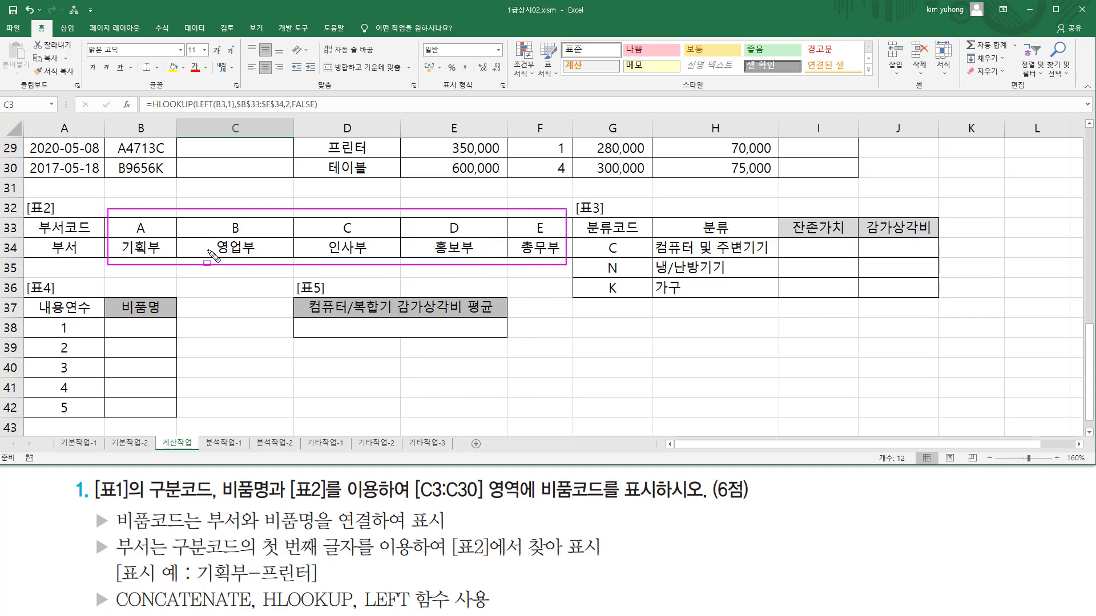
pyautogui.press('Escape')
pyautogui.scroll(7, 224, 215)
pyautogui.scroll(3, 235, 217)
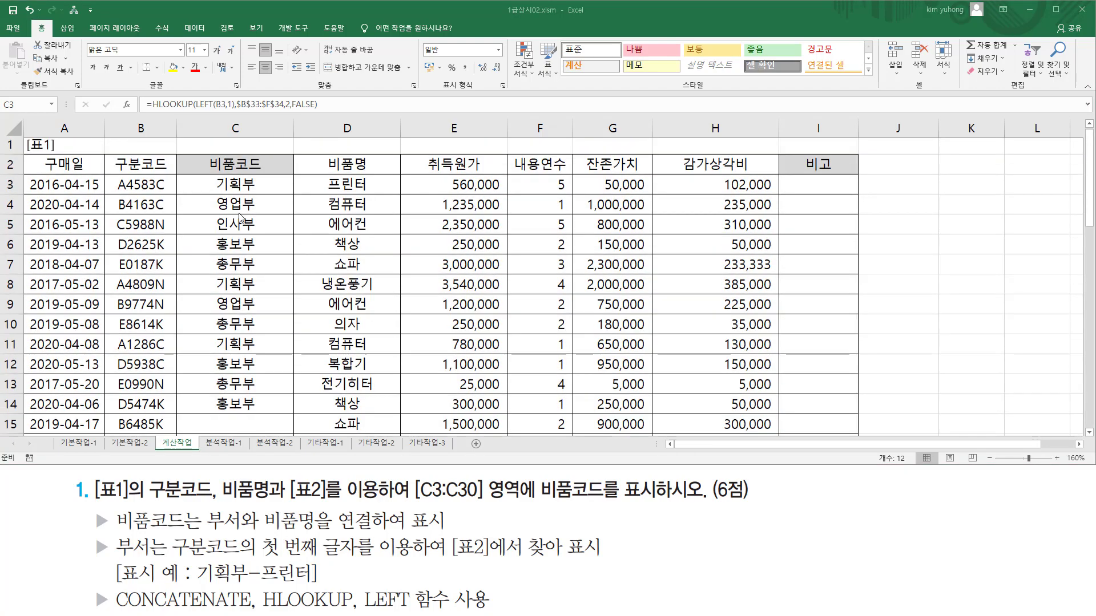
pyautogui.scroll(-7, 238, 222)
pyautogui.scroll(-5, 239, 228)
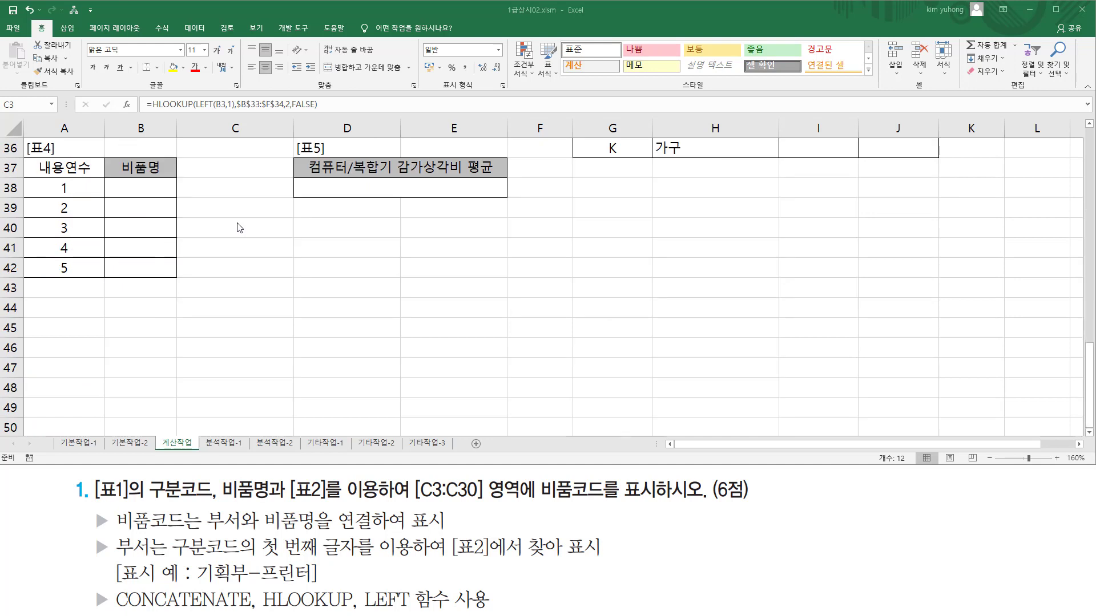
pyautogui.scroll(2, 237, 230)
pyautogui.moveTo(194, 584); pyautogui.dragTo(304, 584)
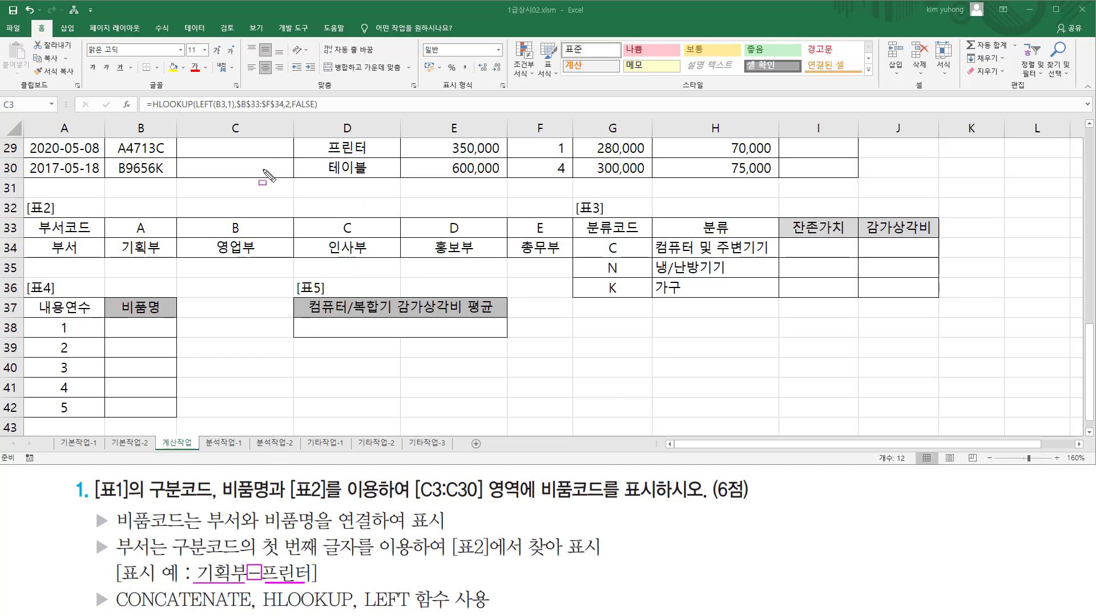
pyautogui.press('Escape')
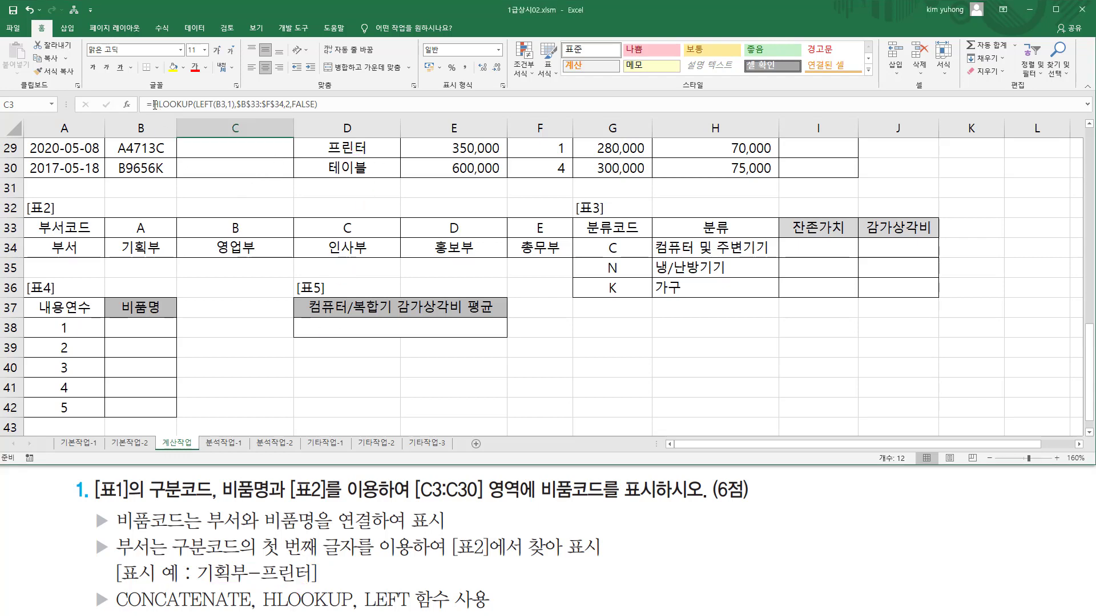
# Wrap the HLOOKUP formula in C3 in a CONCATENATE function as its text1 and continue to the text2 argument.
pyautogui.scroll(9, 240, 208)
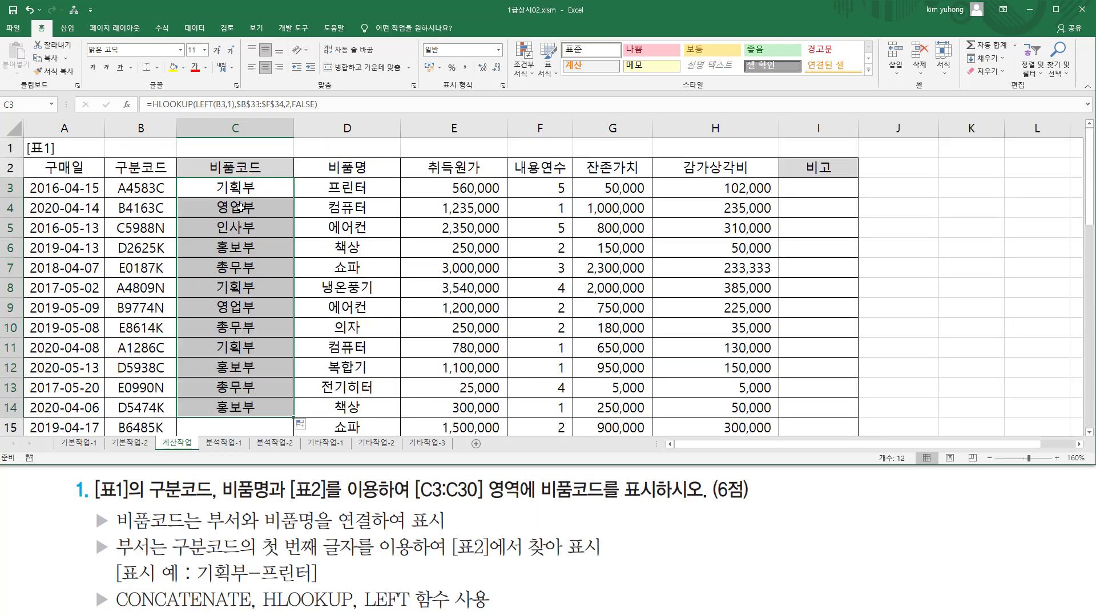
pyautogui.click(225, 186)
pyautogui.doubleClick(226, 187)
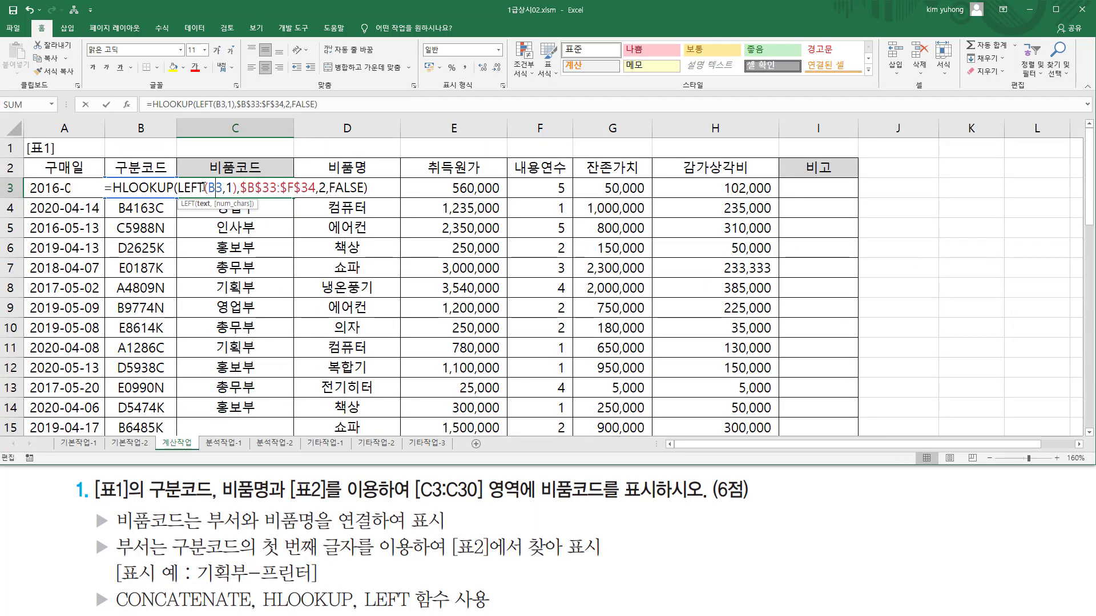
pyautogui.click(113, 188)
pyautogui.write('con')
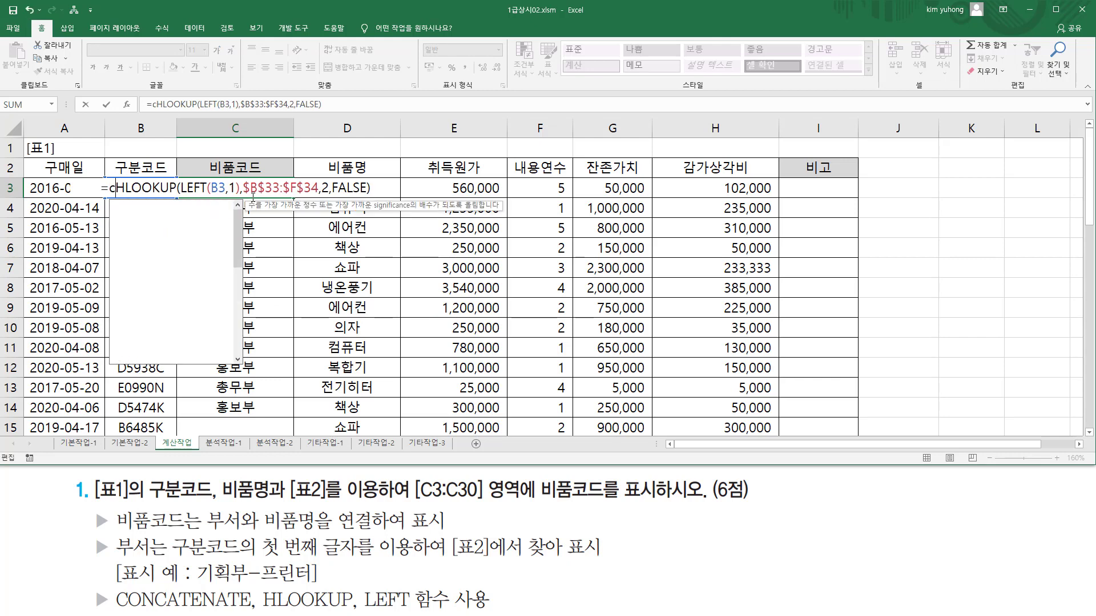
pyautogui.press('Tab')
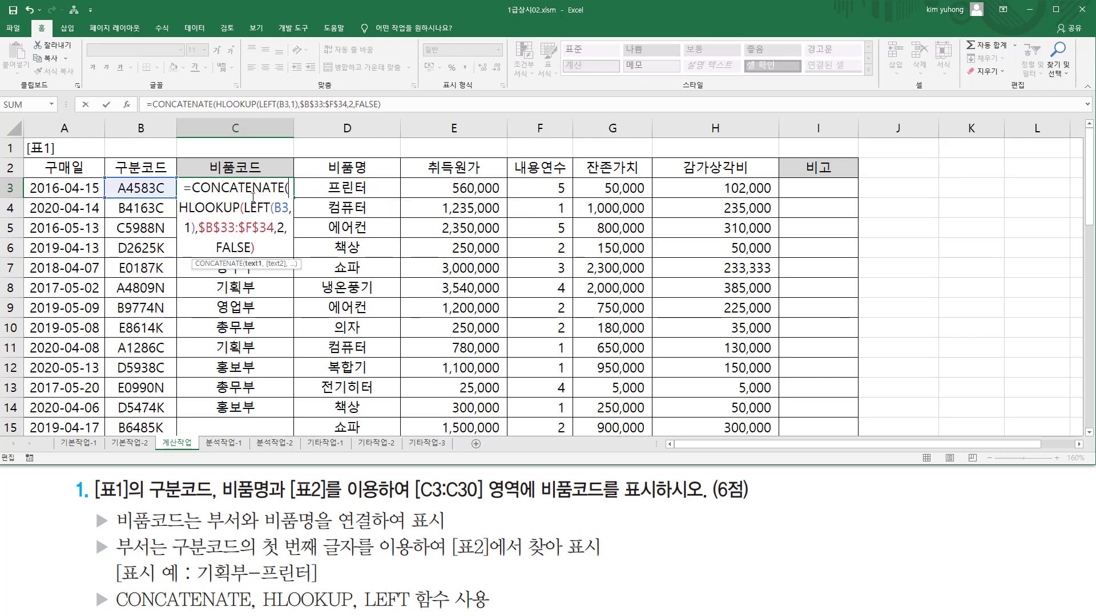
pyautogui.press('End')
pyautogui.write(',')
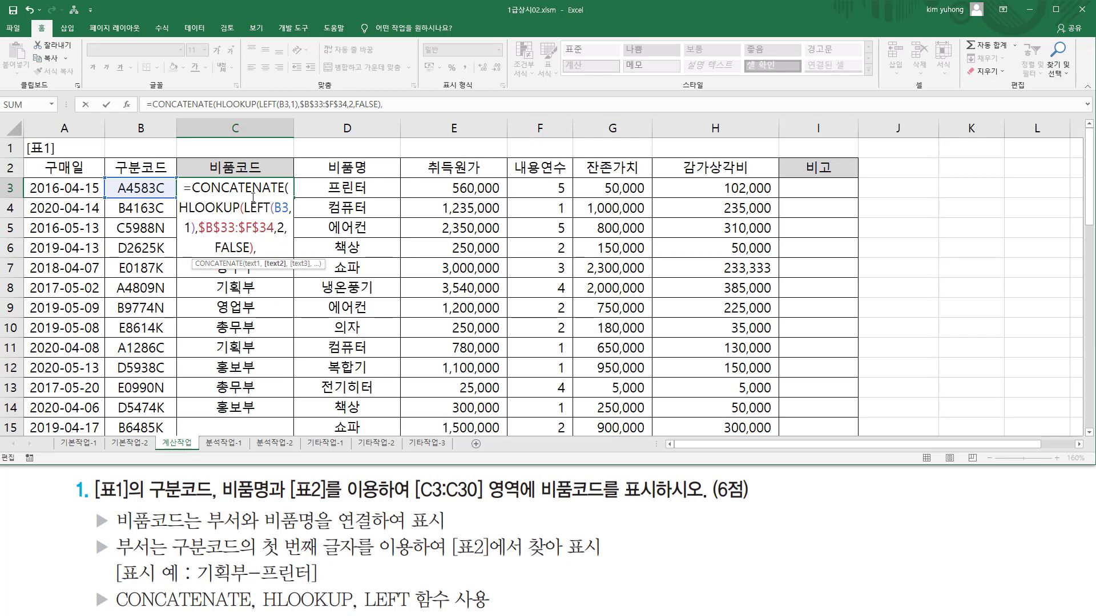
# Complete the CONCATENATE formula in C3 with "-" as text2 and D3 as text3.
pyautogui.write('"-",')
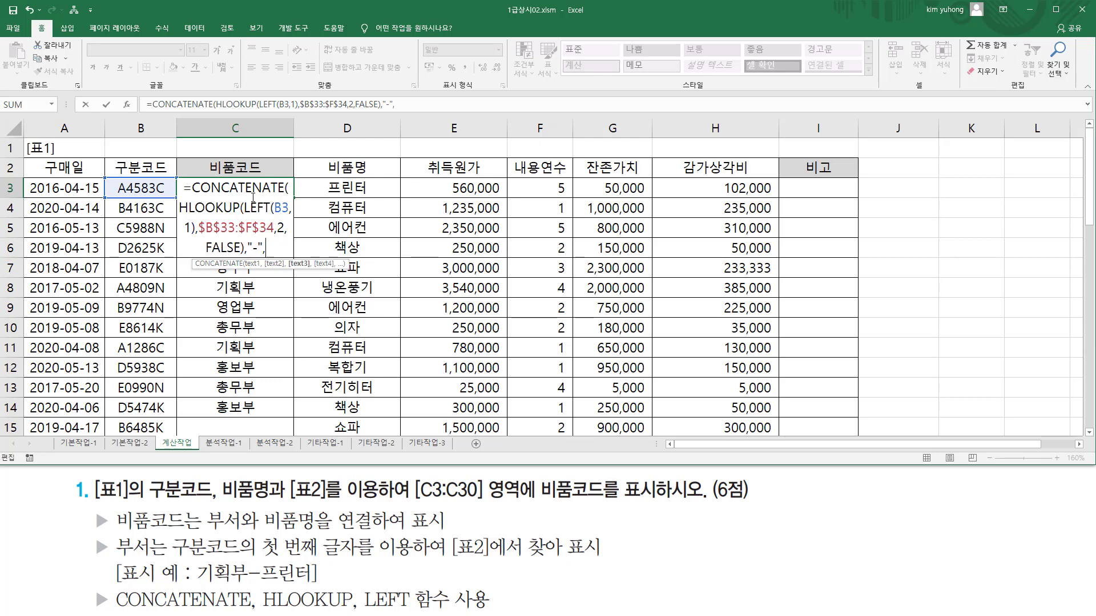
pyautogui.click(341, 187)
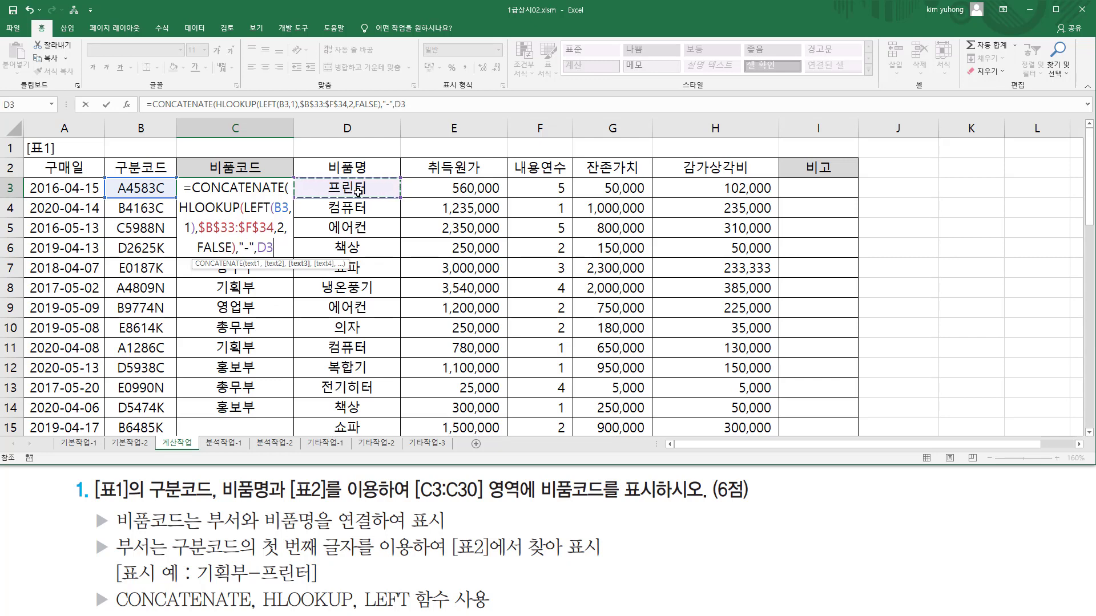
pyautogui.write(')')
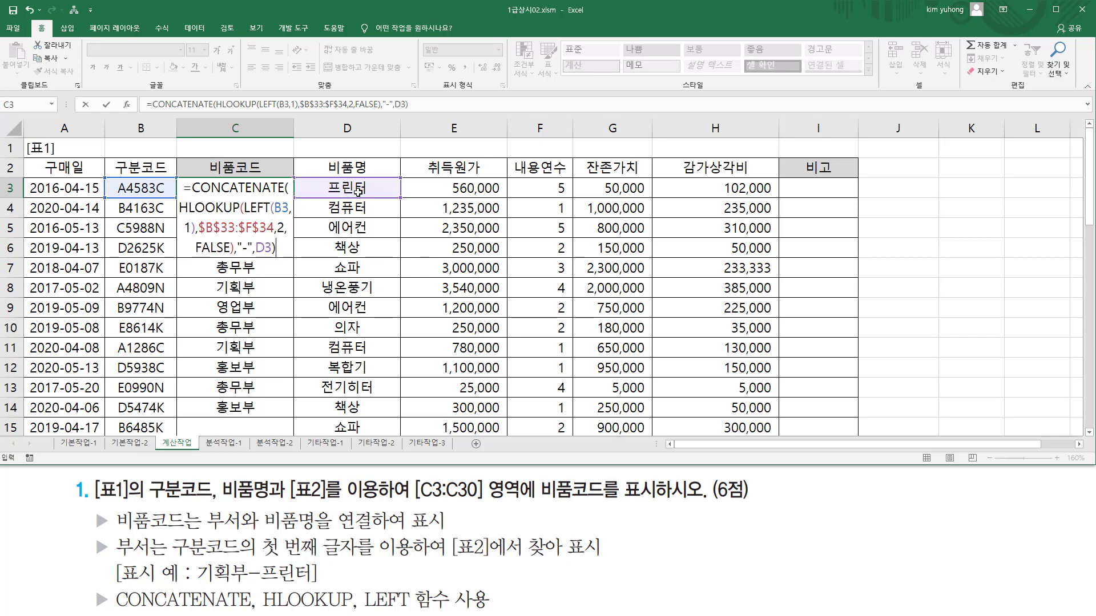
pyautogui.press('Return')
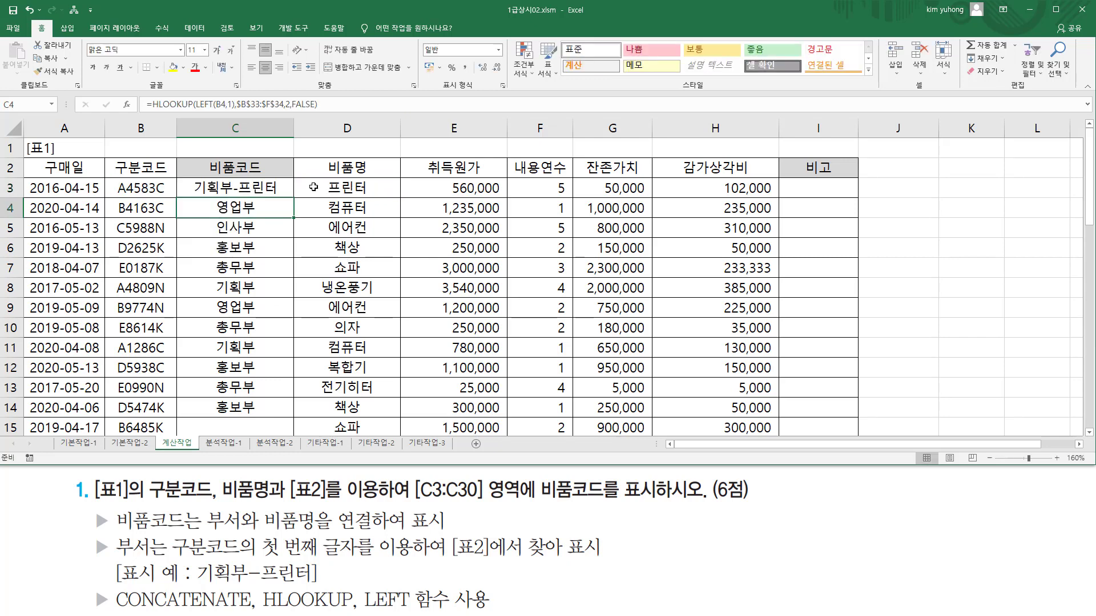
# Fill the CONCATENATE formula from C3 down through C30.
pyautogui.press('Up')
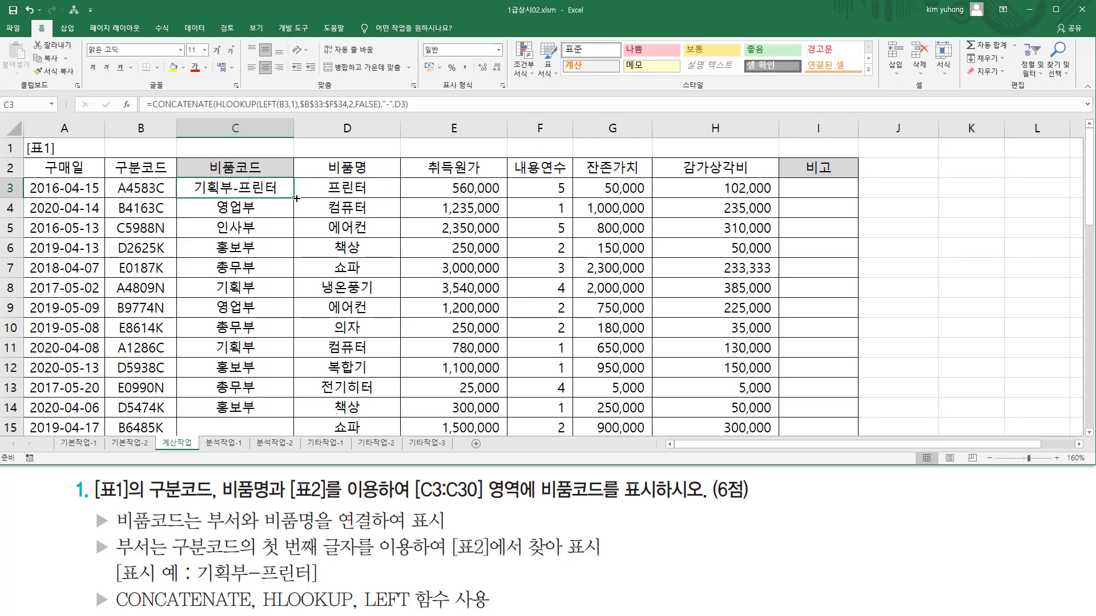
pyautogui.moveTo(296, 199); pyautogui.dragTo(283, 382)
pyautogui.scroll(6, 252, 256)
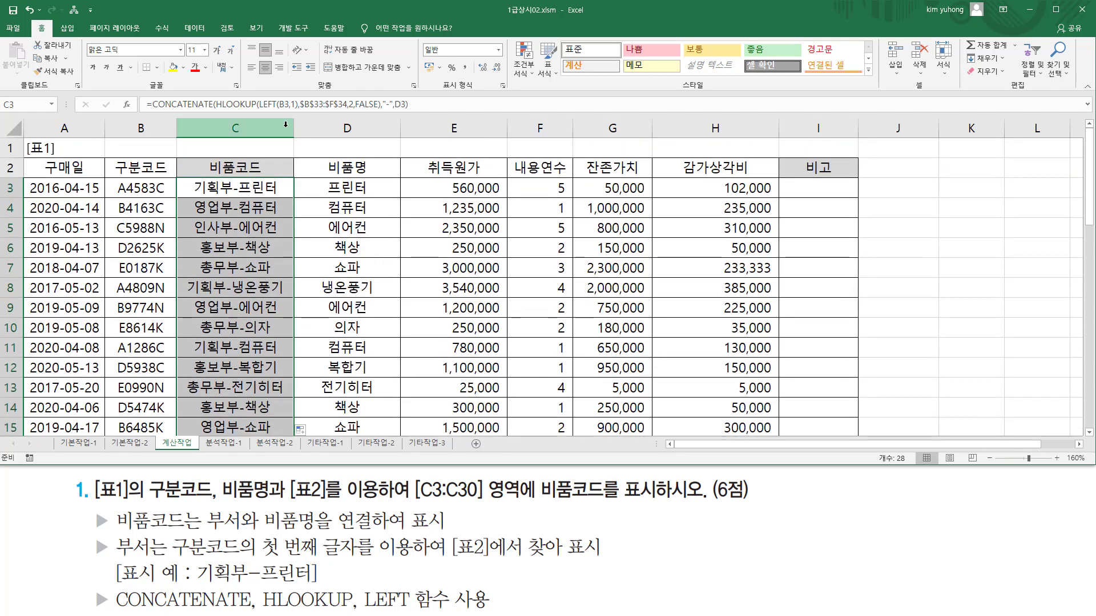
# Write the C3 formula as plain text in B1, color it red and space out its arguments.
pyautogui.click(160, 154)
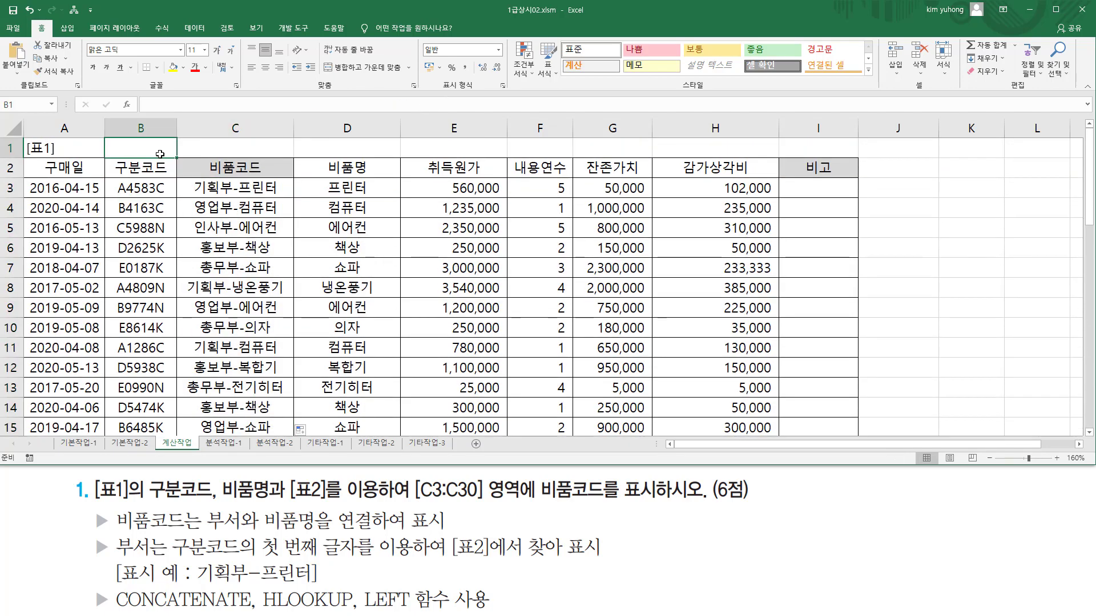
pyautogui.write('=CONCATENATE(HLOOKUP(LEFT(B3,1),$B$33:$F$34,2,FALSE),"-",D3)')
pyautogui.press('Return')
pyautogui.click(146, 147)
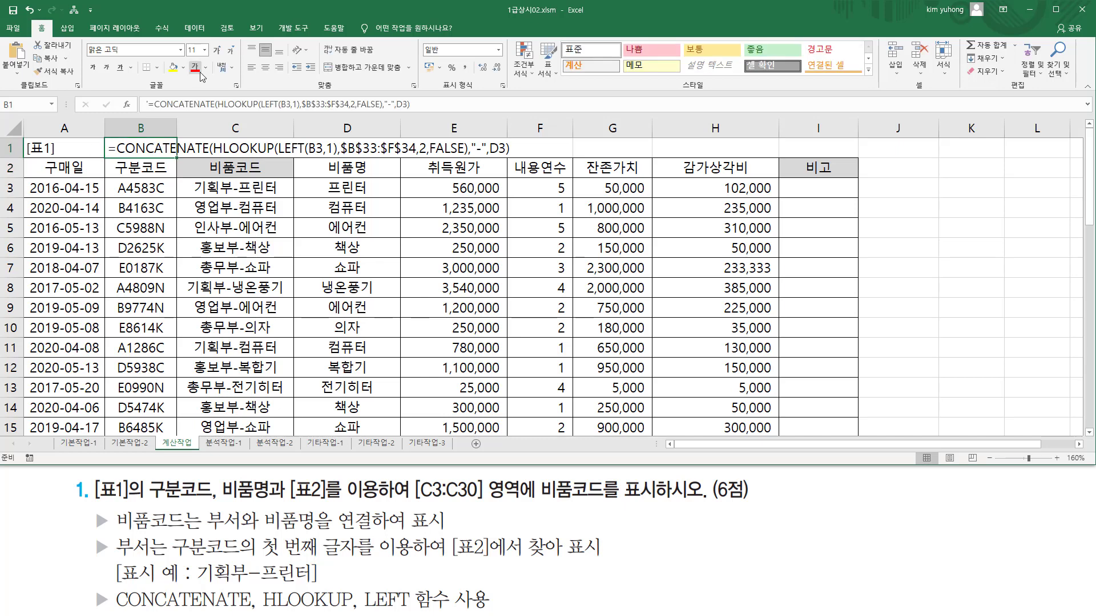
pyautogui.doubleClick(149, 145)
pyautogui.click(212, 147)
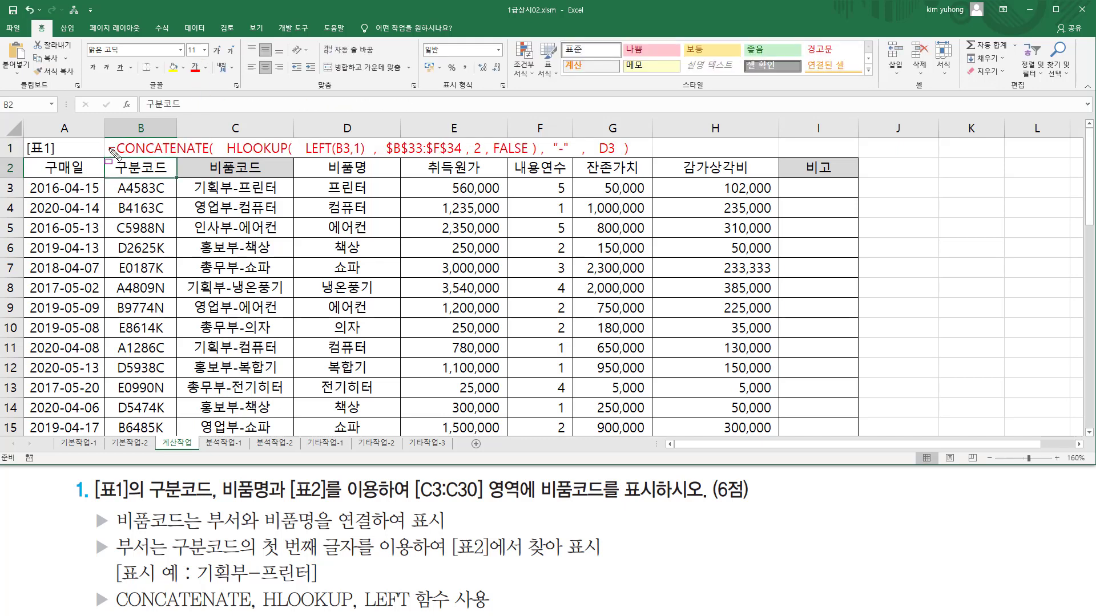
# Review the formula text in B1, examining the three CONCATENATE arguments and the LEFT, range, row and FALSE arguments of HLOOKUP.
pyautogui.moveTo(113, 155)
pyautogui.mouseDown()
pyautogui.moveTo(539, 163)
pyautogui.moveTo(562, 140)
pyautogui.moveTo(564, 162)
pyautogui.mouseUp()
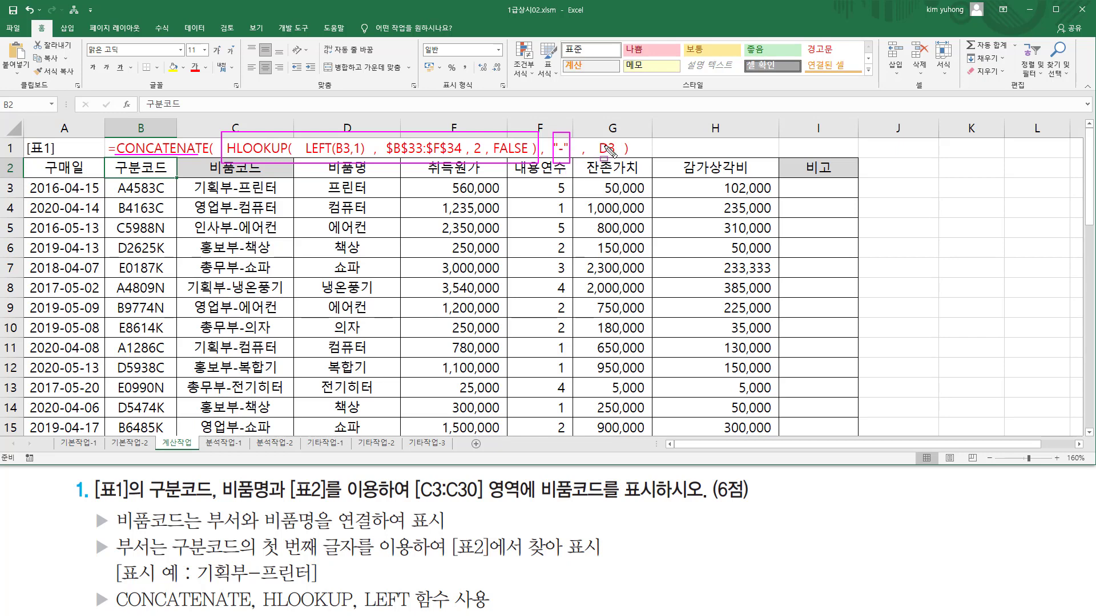
pyautogui.moveTo(596, 131); pyautogui.dragTo(627, 163)
pyautogui.press('Escape')
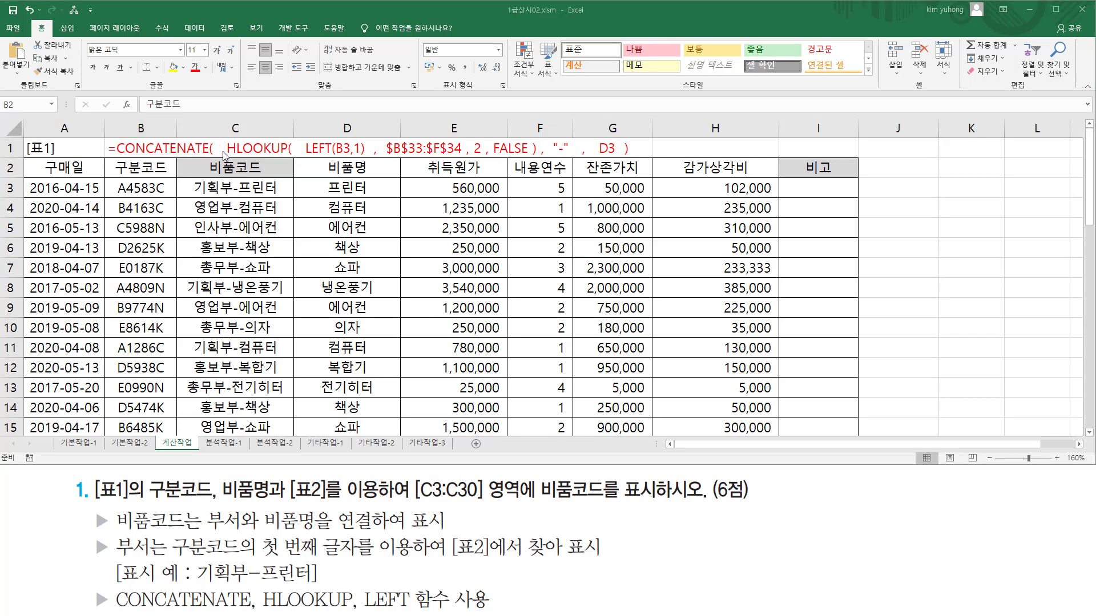
pyautogui.moveTo(226, 155); pyautogui.dragTo(366, 161)
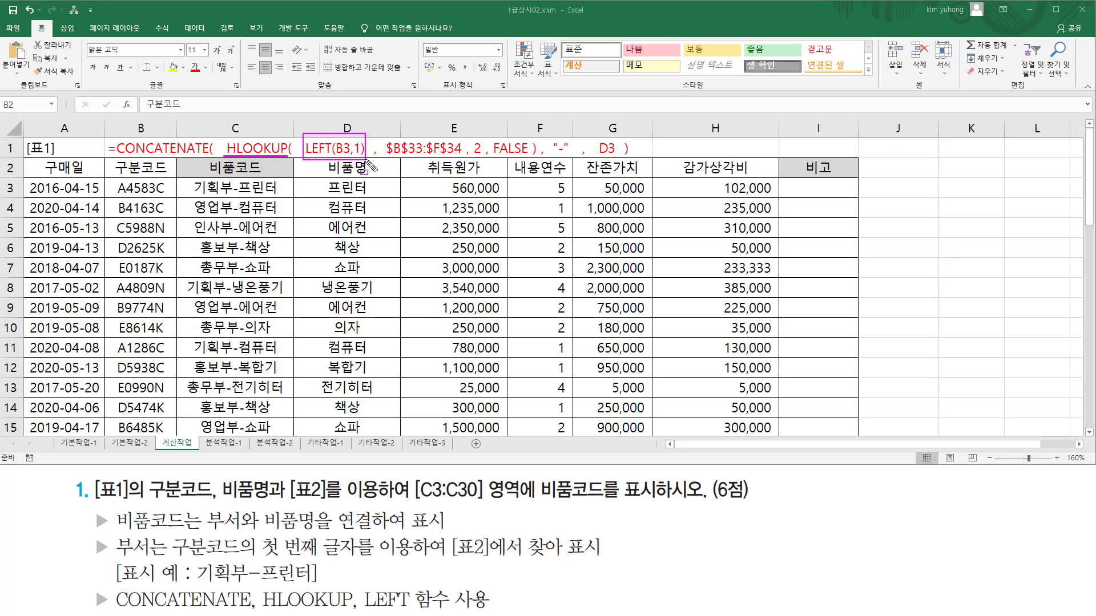
pyautogui.moveTo(117, 178); pyautogui.dragTo(129, 350)
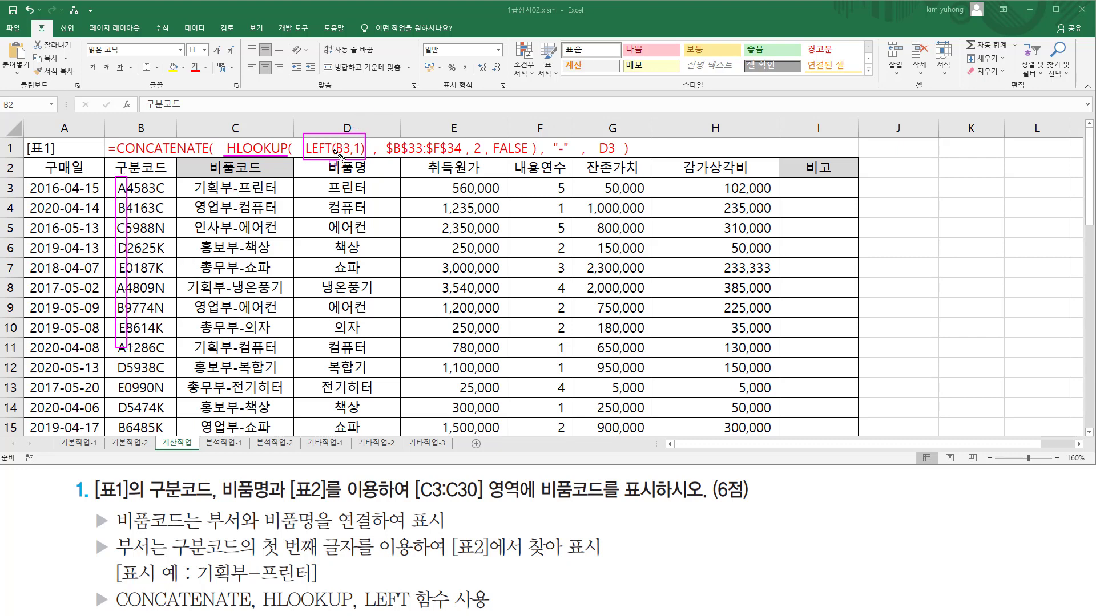
pyautogui.moveTo(383, 155)
pyautogui.mouseDown()
pyautogui.moveTo(463, 154)
pyautogui.moveTo(463, 140)
pyautogui.moveTo(478, 154)
pyautogui.mouseUp()
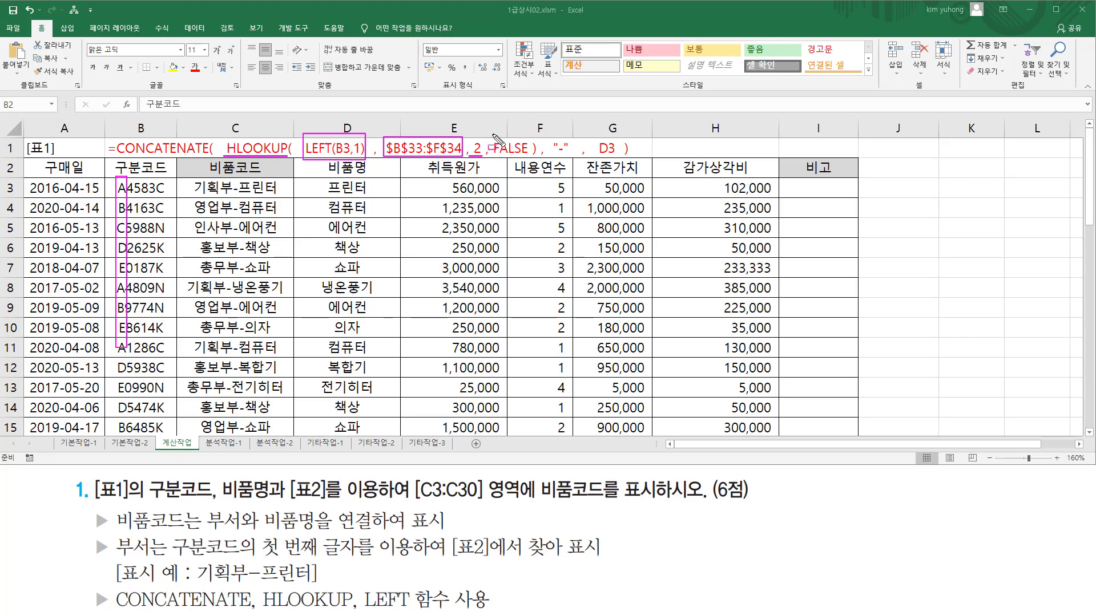
pyautogui.moveTo(494, 130)
pyautogui.mouseDown()
pyautogui.moveTo(511, 159)
pyautogui.moveTo(528, 160)
pyautogui.mouseUp()
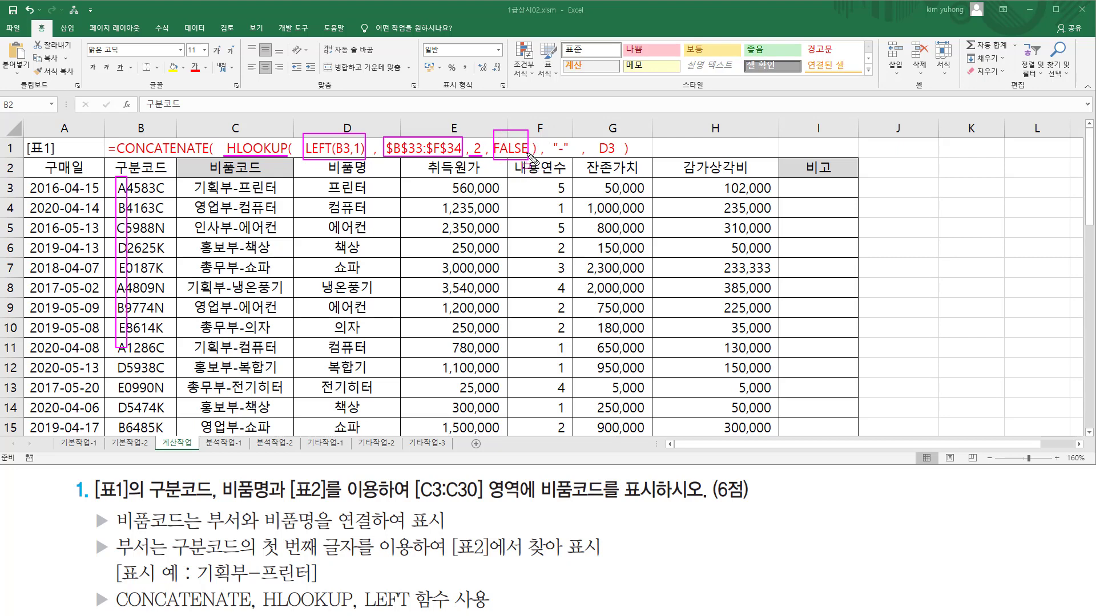
pyautogui.press('Escape')
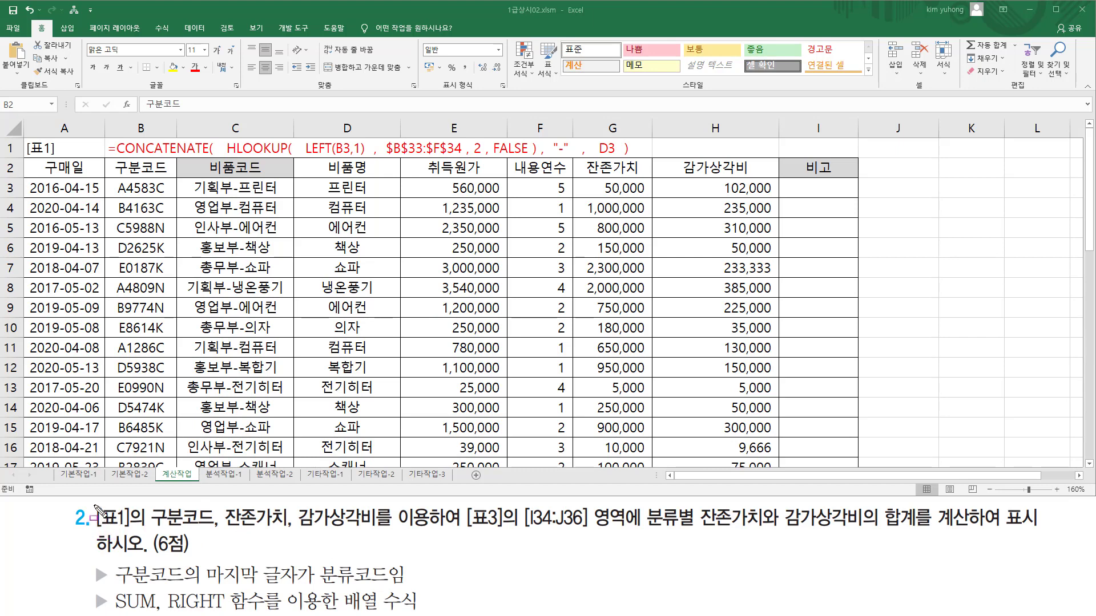
# Read task 2's instructions for its source columns, the target range I34:J36 in [표3] and the classification code rule.
pyautogui.moveTo(95, 505)
pyautogui.mouseDown()
pyautogui.moveTo(139, 534)
pyautogui.moveTo(378, 531)
pyautogui.mouseUp()
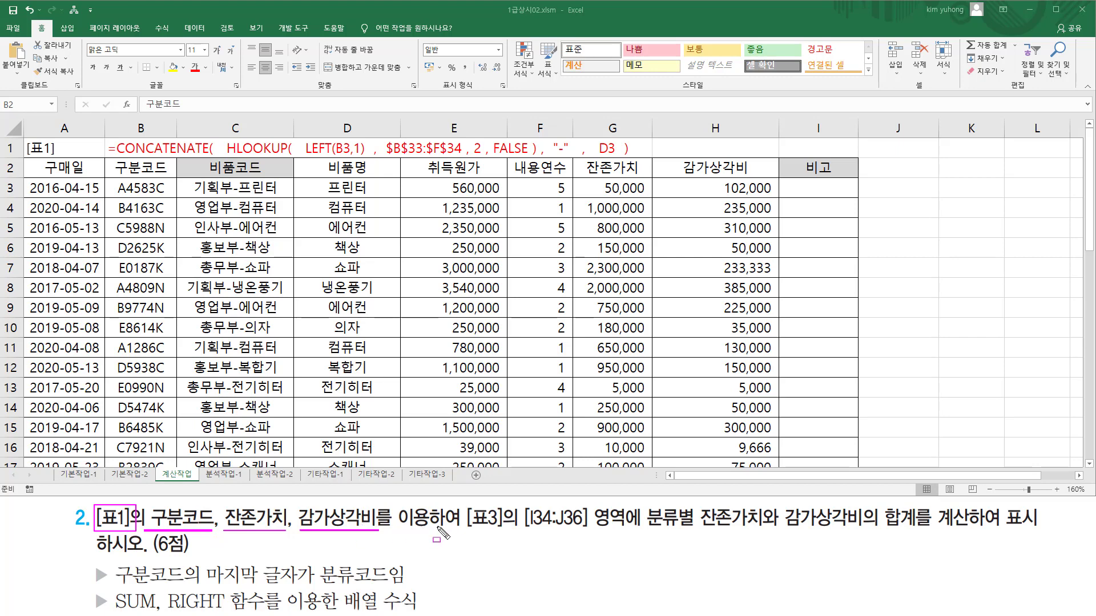
pyautogui.moveTo(462, 503)
pyautogui.mouseDown()
pyautogui.moveTo(480, 528)
pyautogui.moveTo(592, 535)
pyautogui.mouseUp()
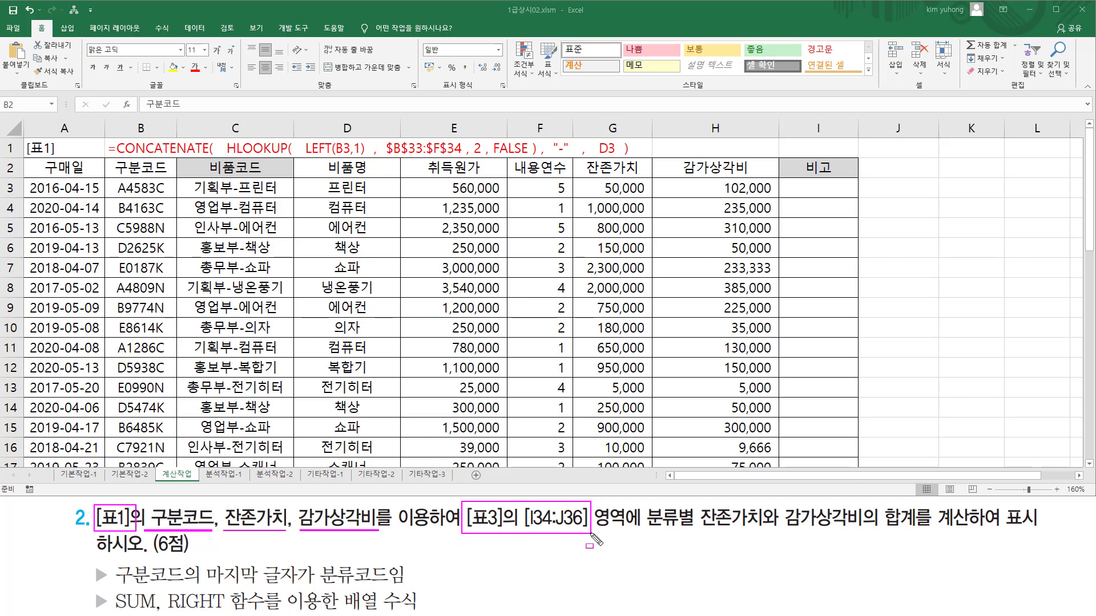
pyautogui.moveTo(649, 528)
pyautogui.mouseDown()
pyautogui.moveTo(691, 528)
pyautogui.moveTo(695, 504)
pyautogui.moveTo(735, 531)
pyautogui.moveTo(882, 530)
pyautogui.moveTo(882, 504)
pyautogui.mouseUp()
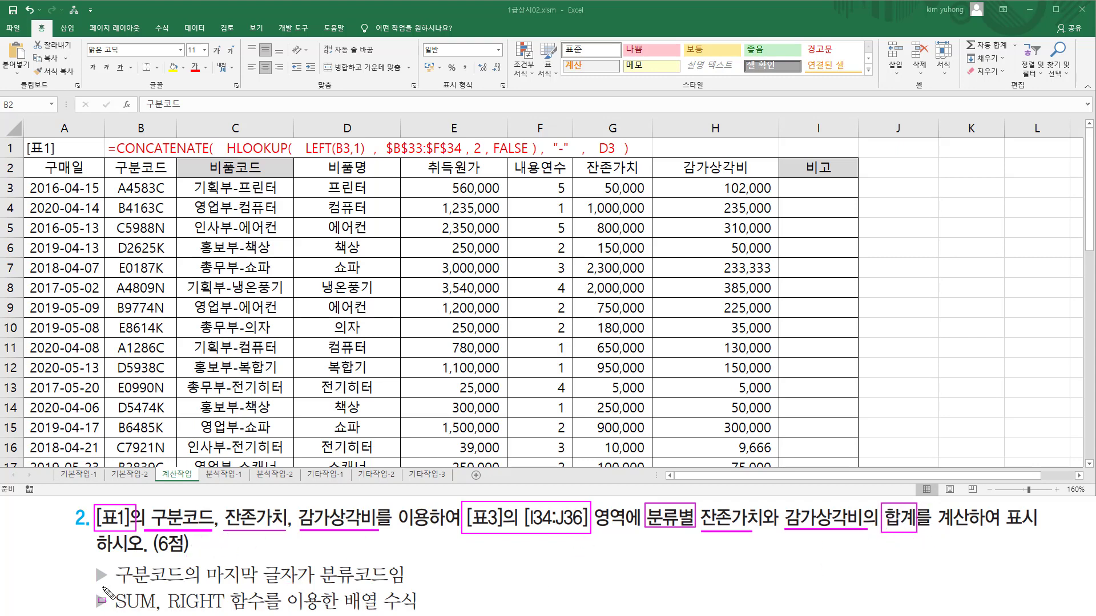
pyautogui.moveTo(112, 593)
pyautogui.mouseDown()
pyautogui.moveTo(156, 609)
pyautogui.moveTo(202, 584)
pyautogui.moveTo(388, 583)
pyautogui.mouseUp()
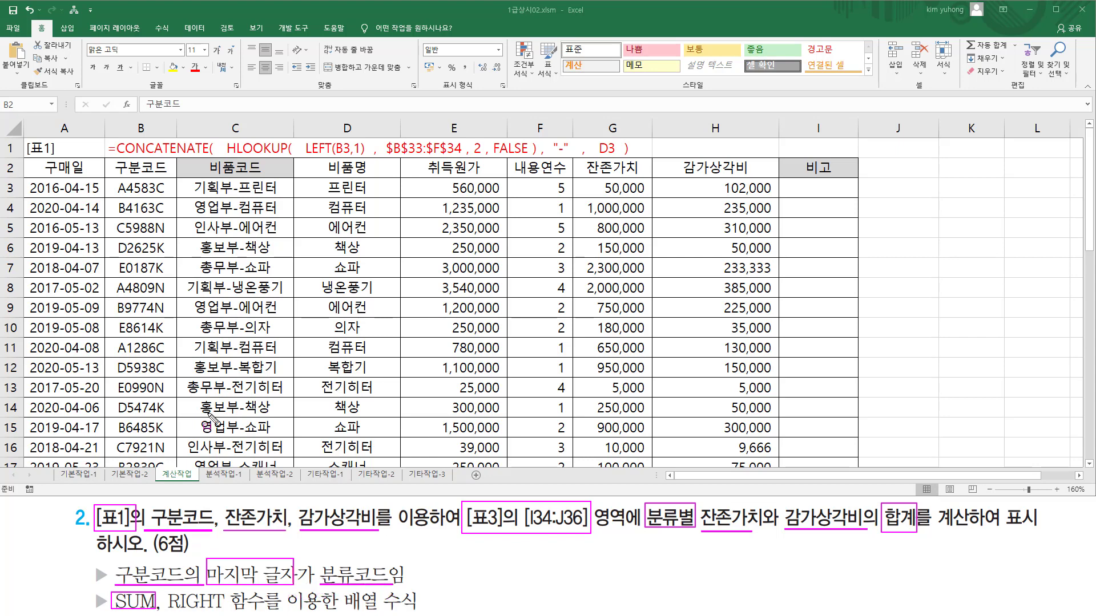
# Examine the last characters of the 구분코드 values, the required array-formula functions, and the 잔존가치 and 감가상각비 columns in [표1].
pyautogui.moveTo(115, 177)
pyautogui.mouseDown()
pyautogui.moveTo(182, 434)
pyautogui.moveTo(175, 426)
pyautogui.mouseUp()
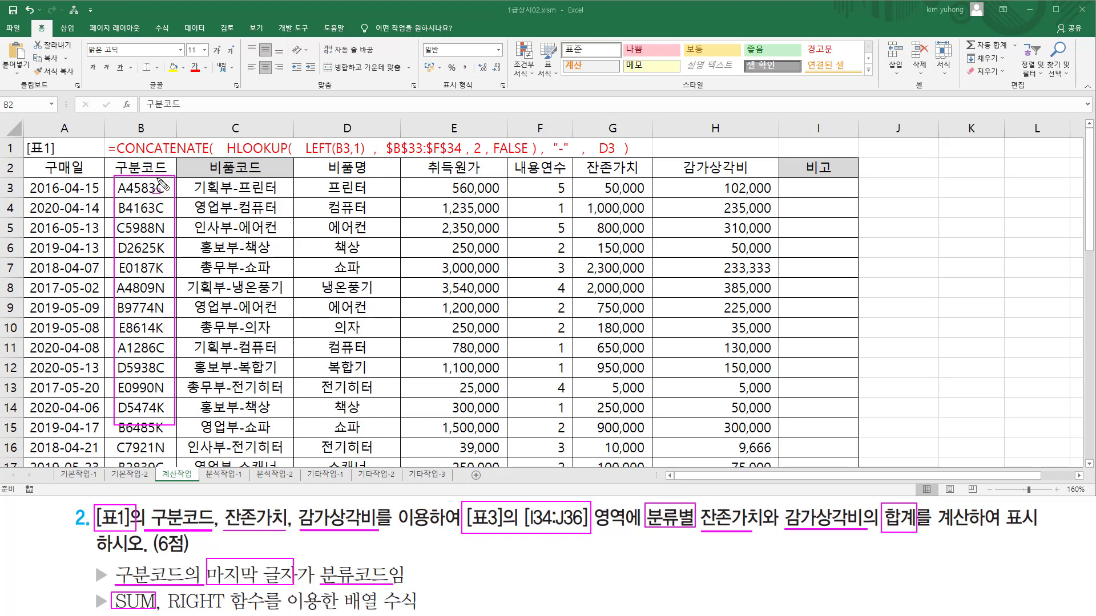
pyautogui.moveTo(160, 184); pyautogui.dragTo(170, 434)
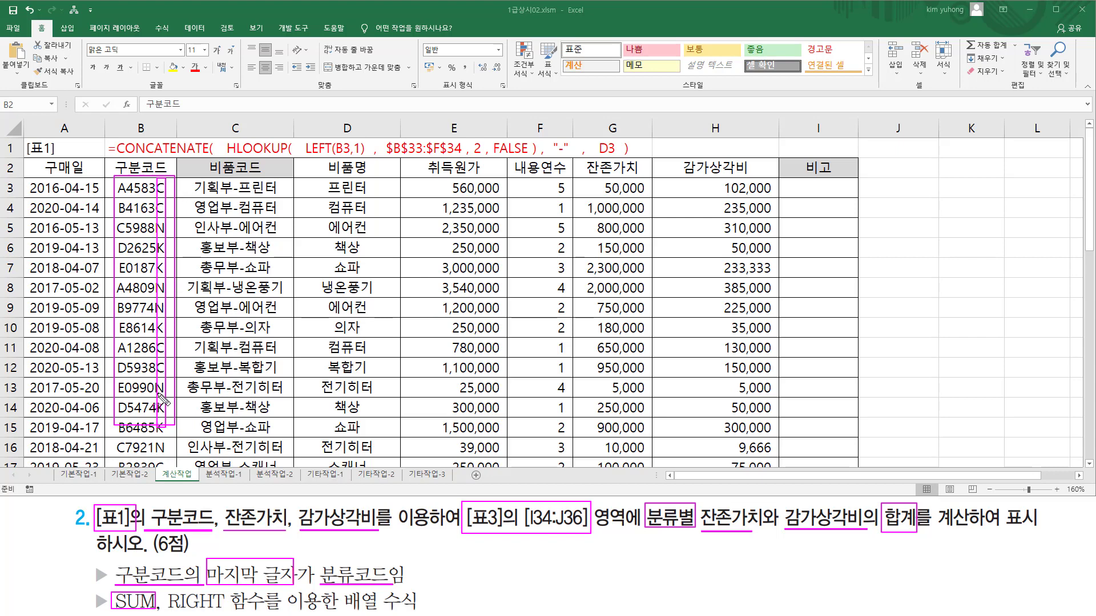
pyautogui.moveTo(166, 612); pyautogui.dragTo(227, 612)
pyautogui.moveTo(346, 611)
pyautogui.mouseDown()
pyautogui.moveTo(422, 612)
pyautogui.moveTo(433, 597)
pyautogui.mouseUp()
pyautogui.hotkey('ctrl', 'z')
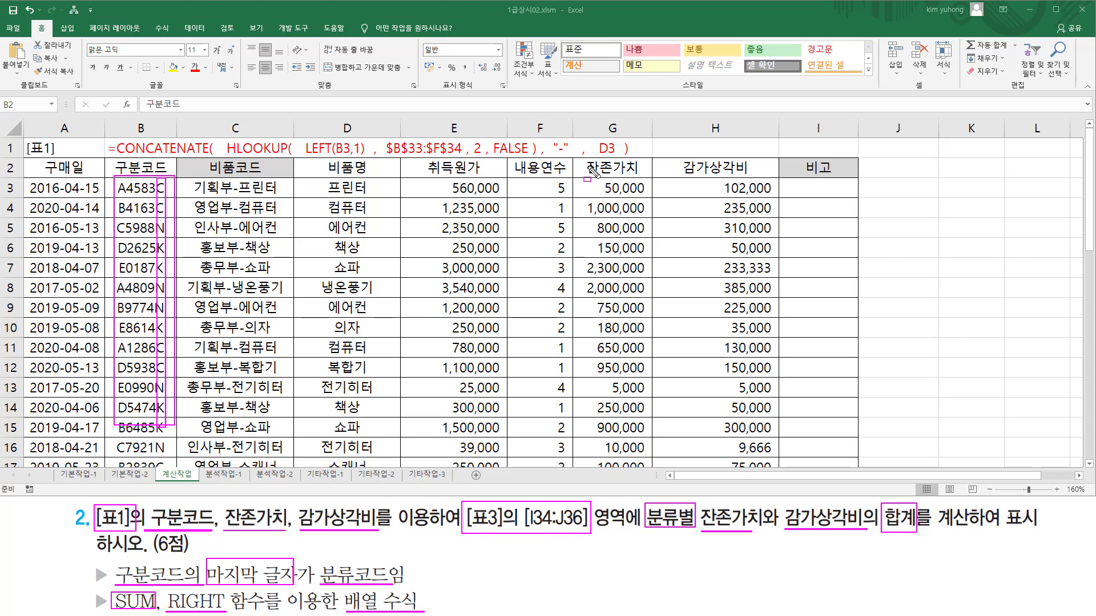
pyautogui.moveTo(575, 156)
pyautogui.mouseDown()
pyautogui.moveTo(765, 386)
pyautogui.moveTo(774, 464)
pyautogui.mouseUp()
pyautogui.press('Escape')
# Examine the 분류코드 values C, N and K in [표3] and the empty result cells I34:J36.
pyautogui.scroll(-7, 554, 366)
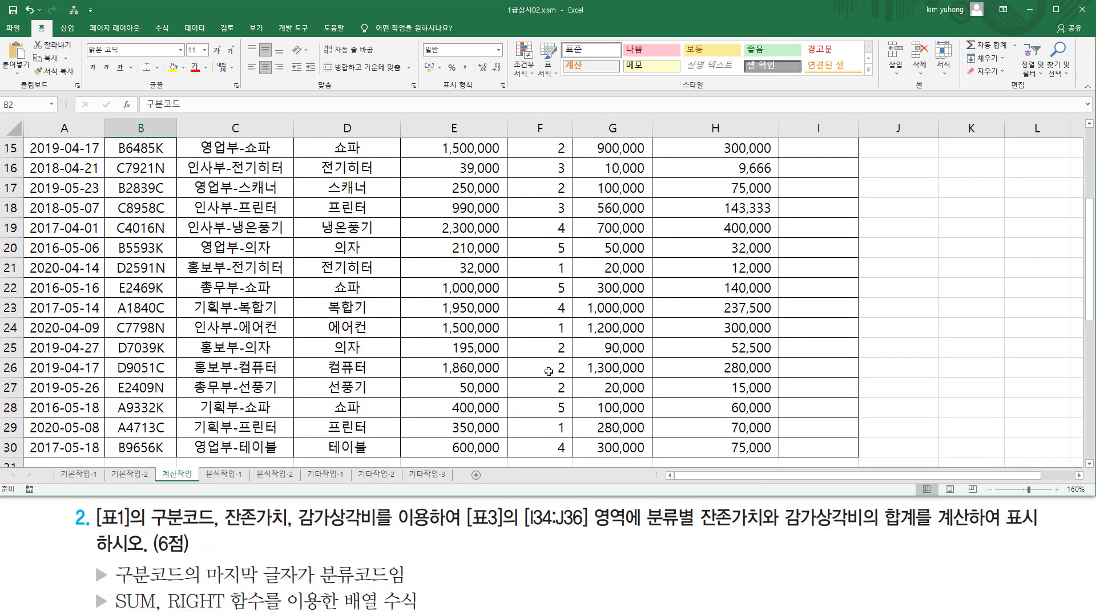
pyautogui.hotkey('ctrl', '2')
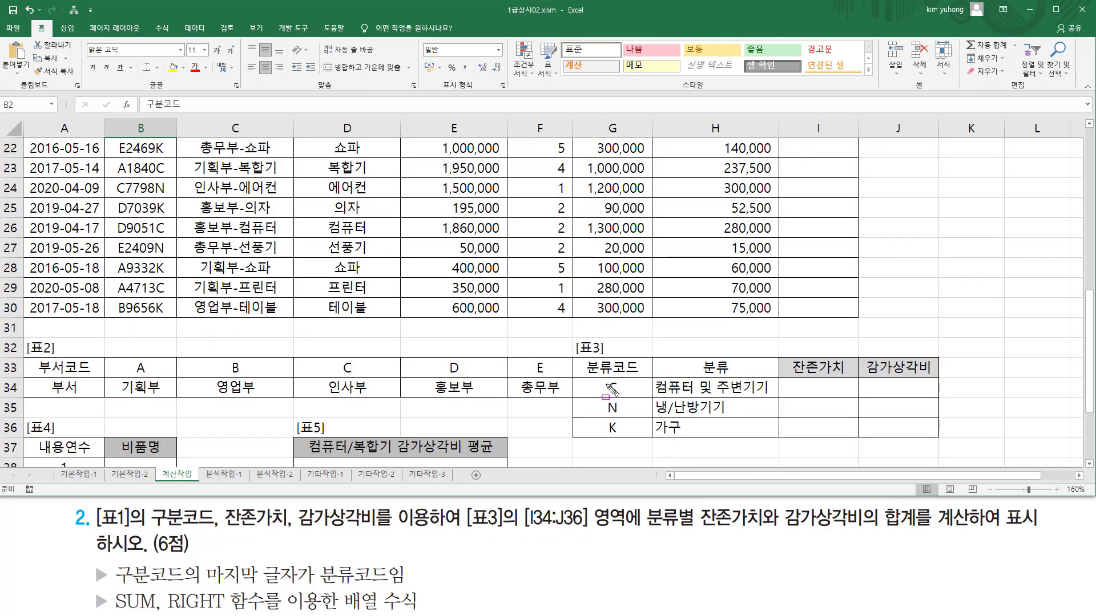
pyautogui.moveTo(605, 381)
pyautogui.mouseDown()
pyautogui.moveTo(624, 396)
pyautogui.moveTo(624, 440)
pyautogui.mouseUp()
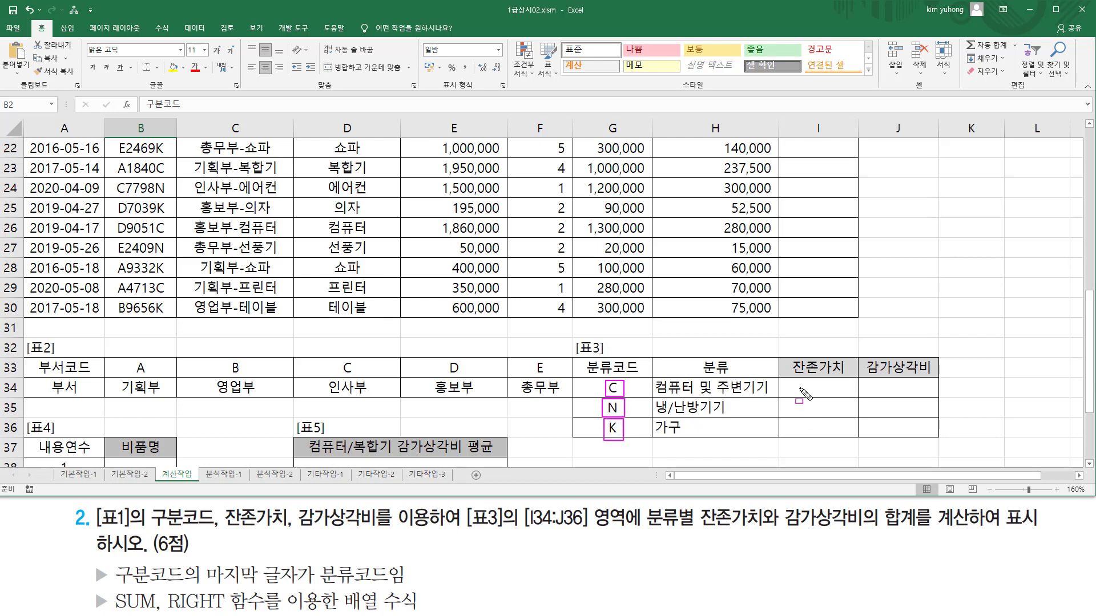
pyautogui.moveTo(799, 379)
pyautogui.mouseDown()
pyautogui.moveTo(843, 395)
pyautogui.moveTo(927, 394)
pyautogui.mouseUp()
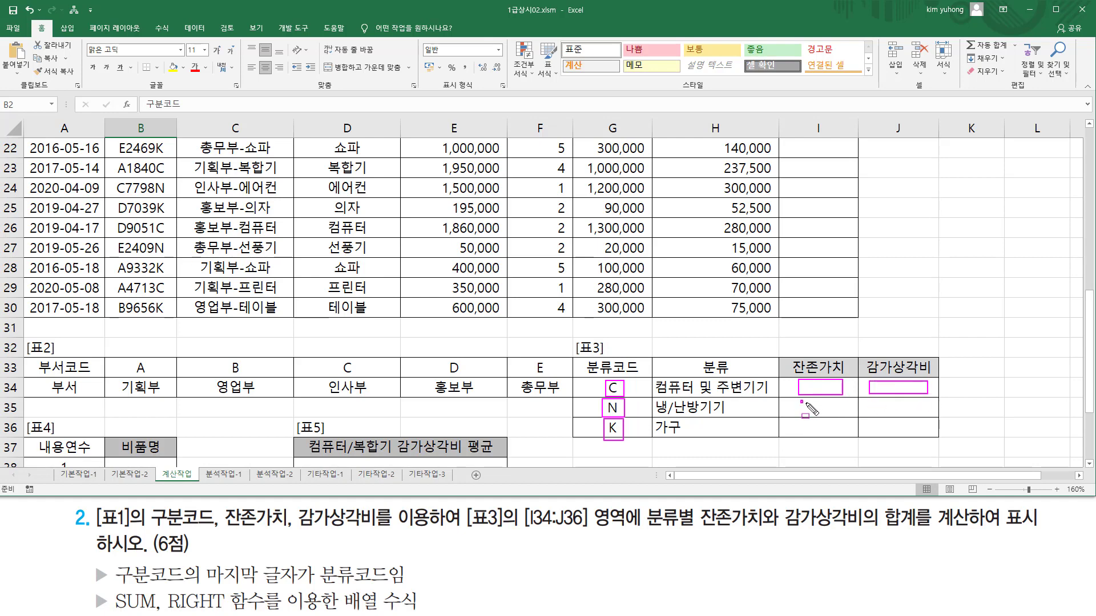
pyautogui.moveTo(802, 401)
pyautogui.mouseDown()
pyautogui.moveTo(845, 408)
pyautogui.moveTo(834, 434)
pyautogui.mouseUp()
pyautogui.moveTo(876, 402)
pyautogui.mouseDown()
pyautogui.moveTo(910, 414)
pyautogui.moveTo(922, 434)
pyautogui.mouseUp()
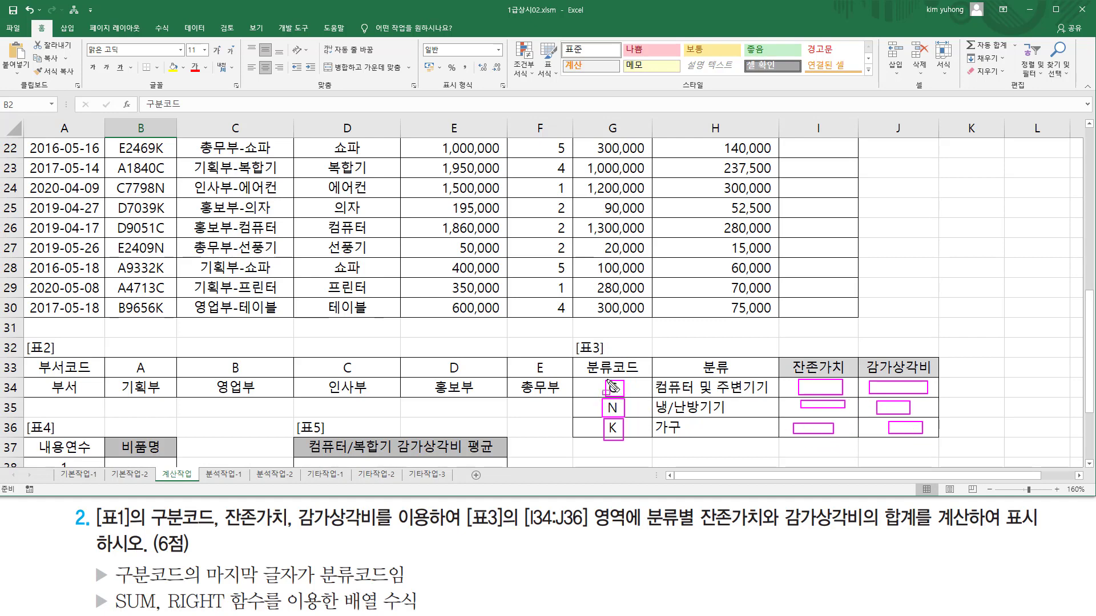
pyautogui.moveTo(602, 375); pyautogui.dragTo(628, 396)
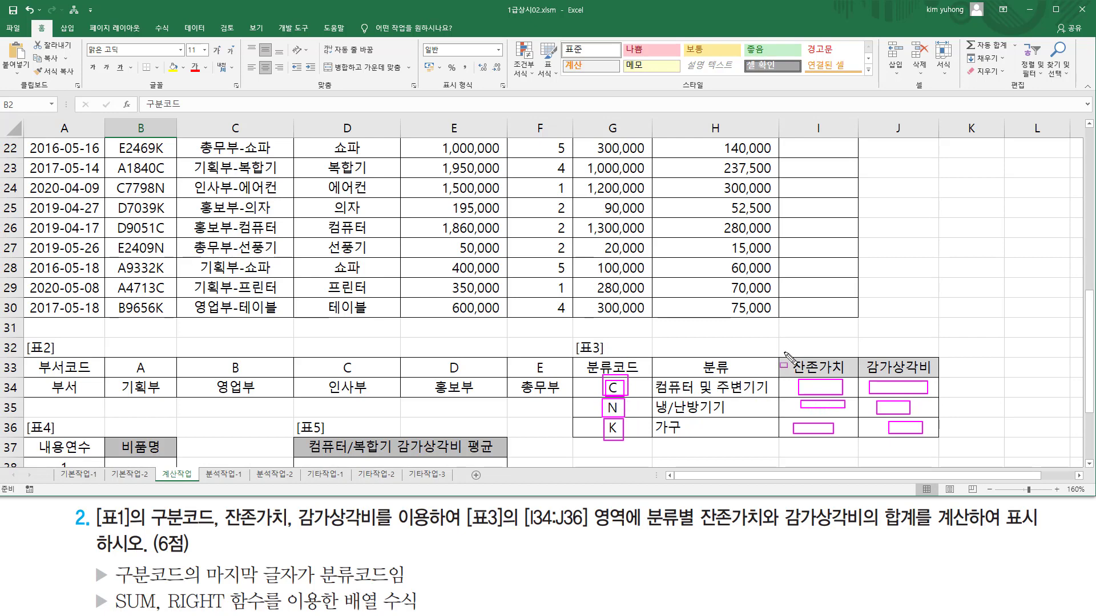
# Compare the 잔존가치 and 감가상각비 headers in [표3] with the matching column headers in [표1].
pyautogui.moveTo(784, 353)
pyautogui.mouseDown()
pyautogui.moveTo(847, 375)
pyautogui.moveTo(936, 374)
pyautogui.mouseUp()
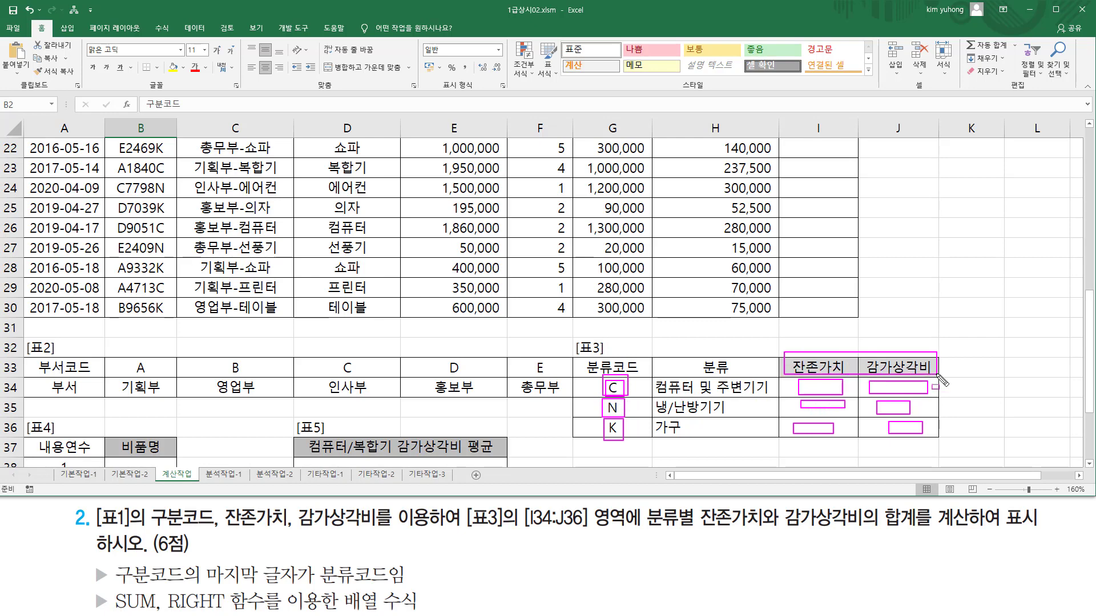
pyautogui.press('Escape')
pyautogui.scroll(7, 631, 264)
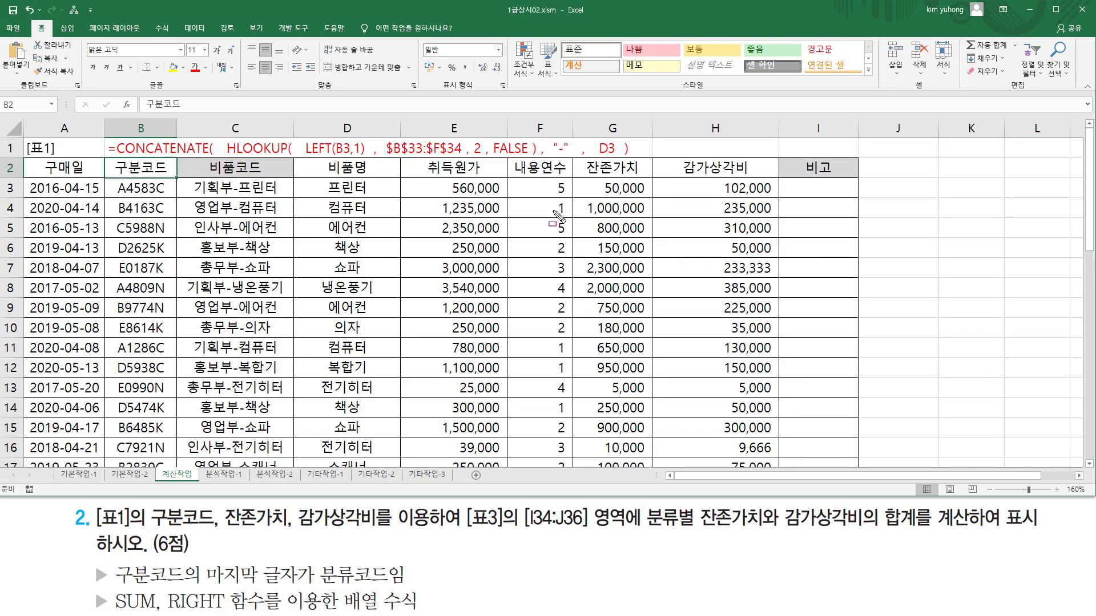
pyautogui.moveTo(576, 155)
pyautogui.mouseDown()
pyautogui.moveTo(668, 194)
pyautogui.moveTo(748, 190)
pyautogui.moveTo(769, 177)
pyautogui.mouseUp()
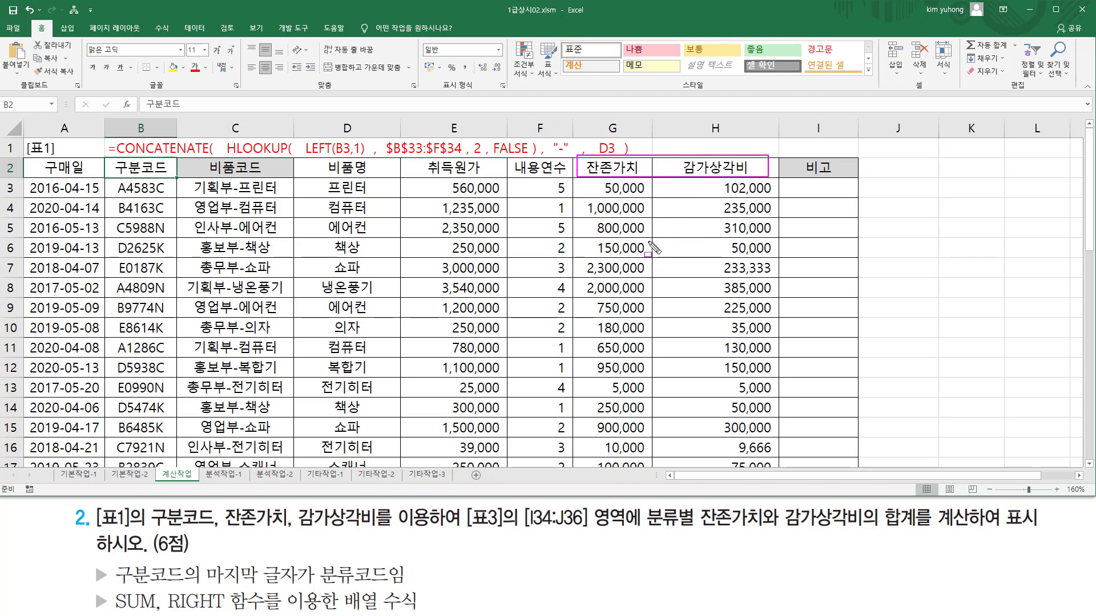
# Start a SUM formula in I34 with an additional opening parenthesis for the classification condition.
pyautogui.scroll(-9, 789, 267)
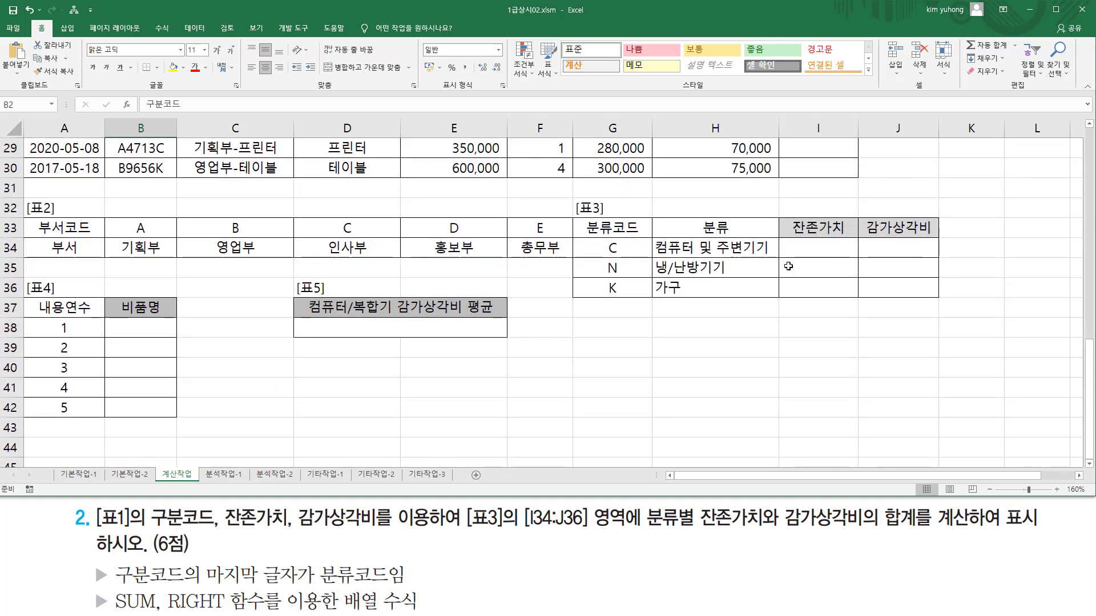
pyautogui.click(807, 248)
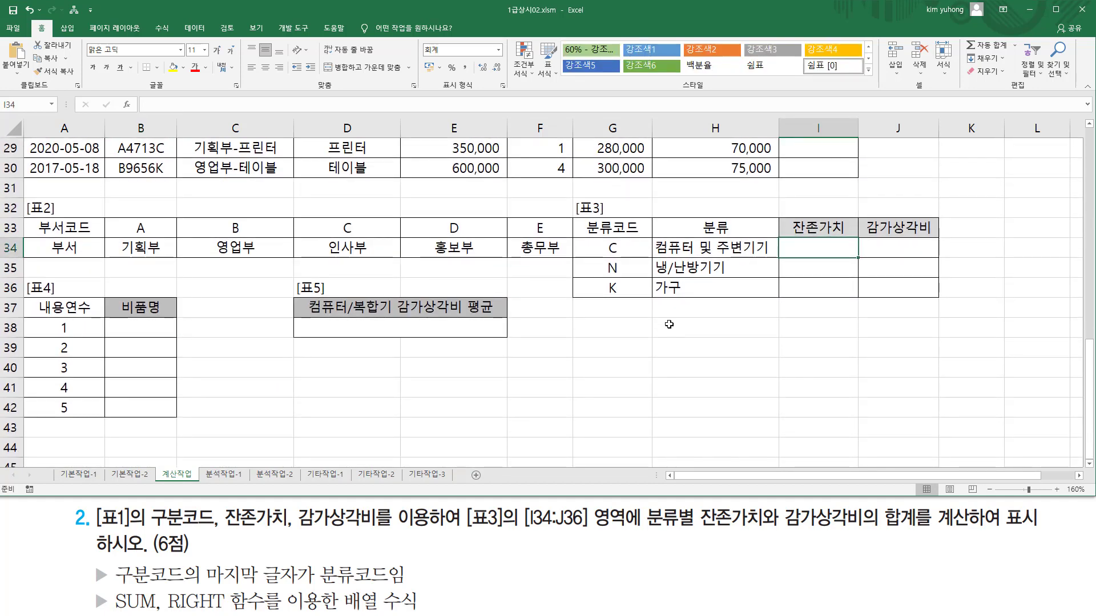
pyautogui.write('=')
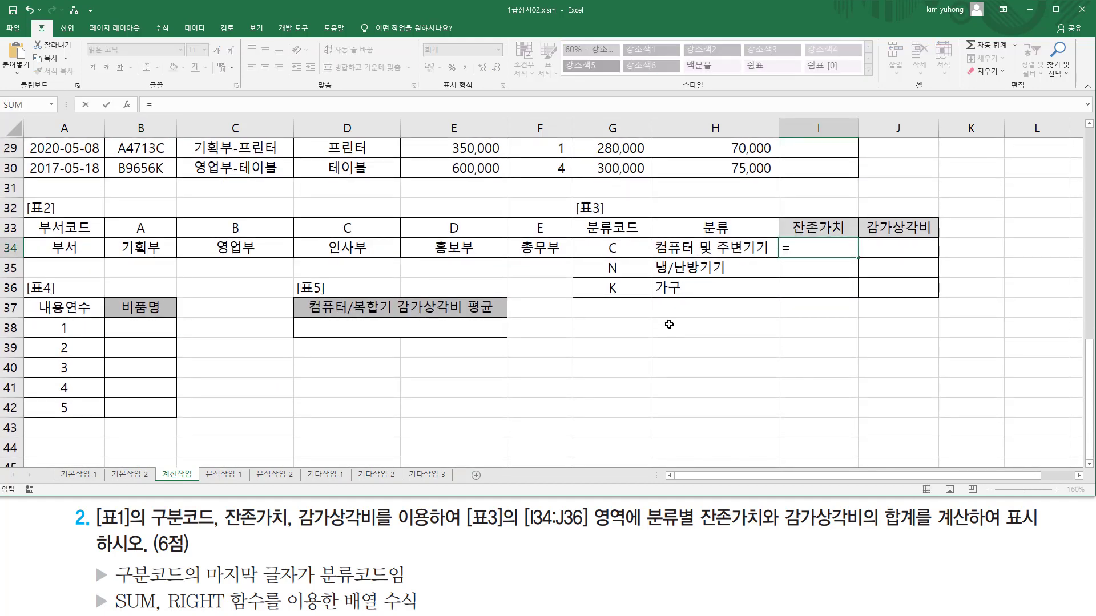
pyautogui.write('sum(')
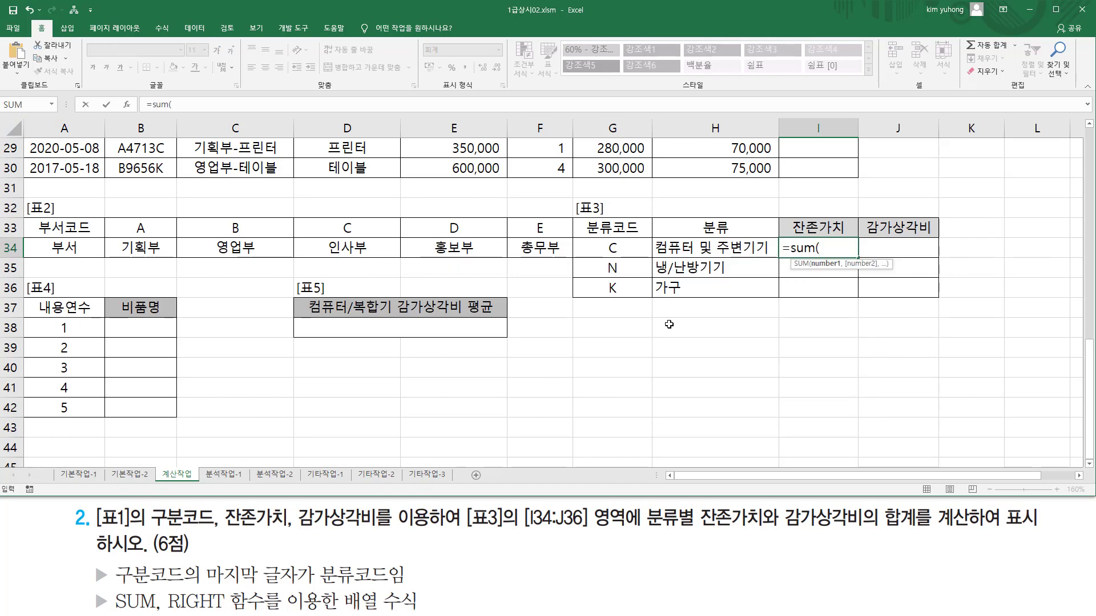
pyautogui.write('  (')
pyautogui.click(614, 250)
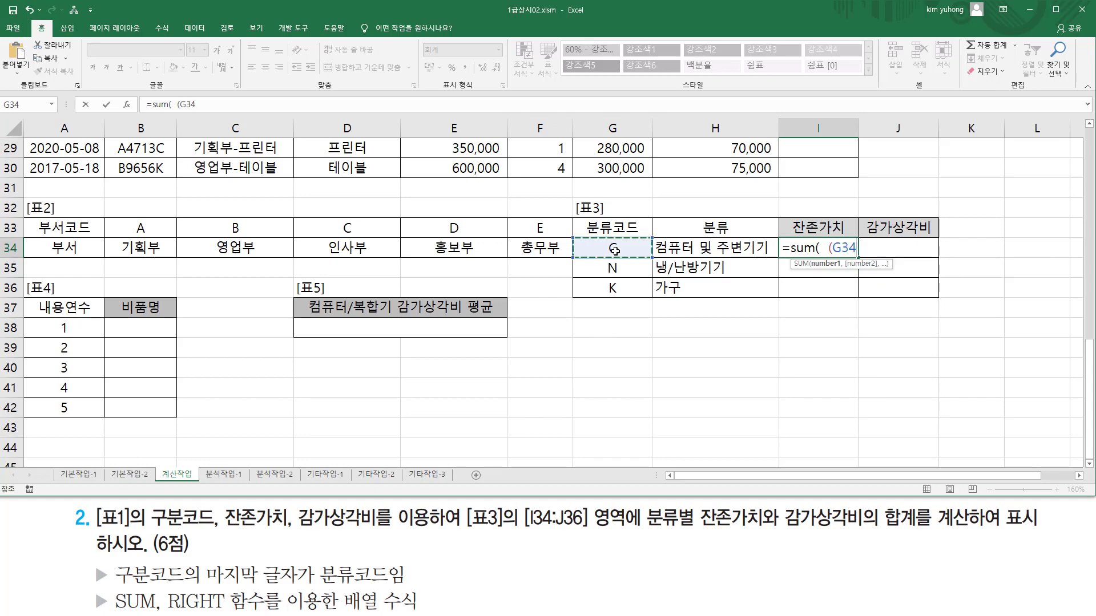
pyautogui.press('BackSpace')
pyautogui.press('BackSpace')
pyautogui.press('BackSpace')
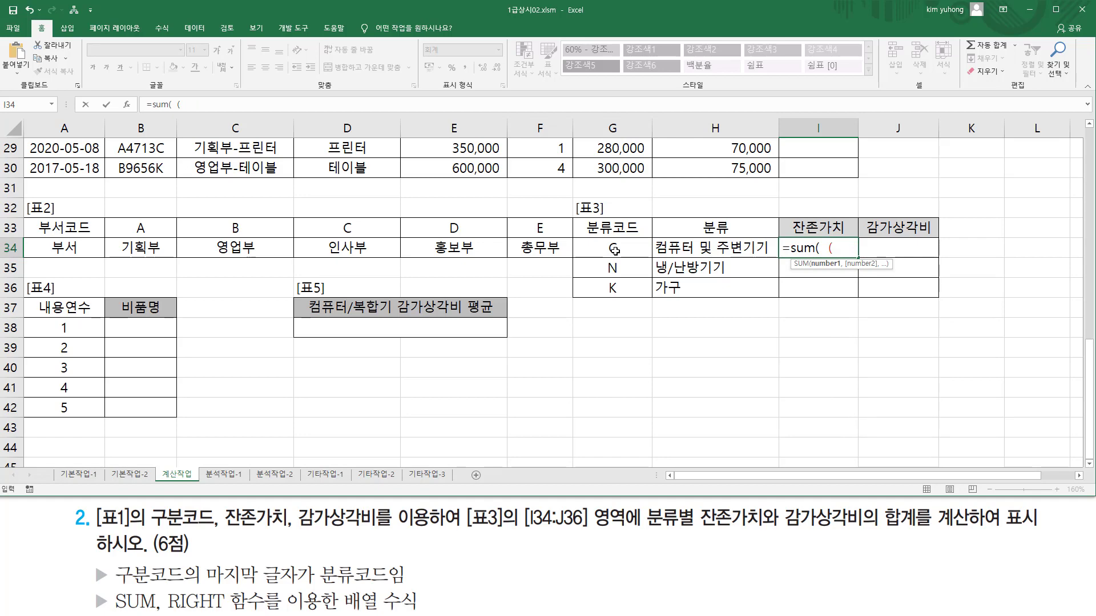
# Add RIGHT(B3:B30,1) inside the SUM formula in I34 to extract the last character of each 구분코드.
pyautogui.scroll(10, 216, 296)
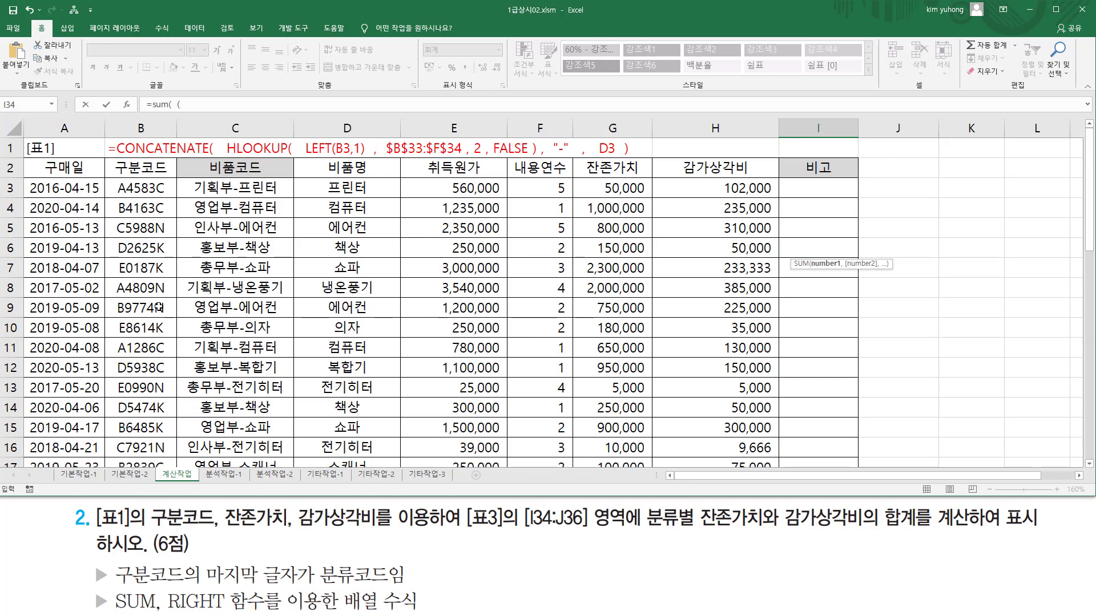
pyautogui.scroll(-10, 158, 308)
pyautogui.write('righ')
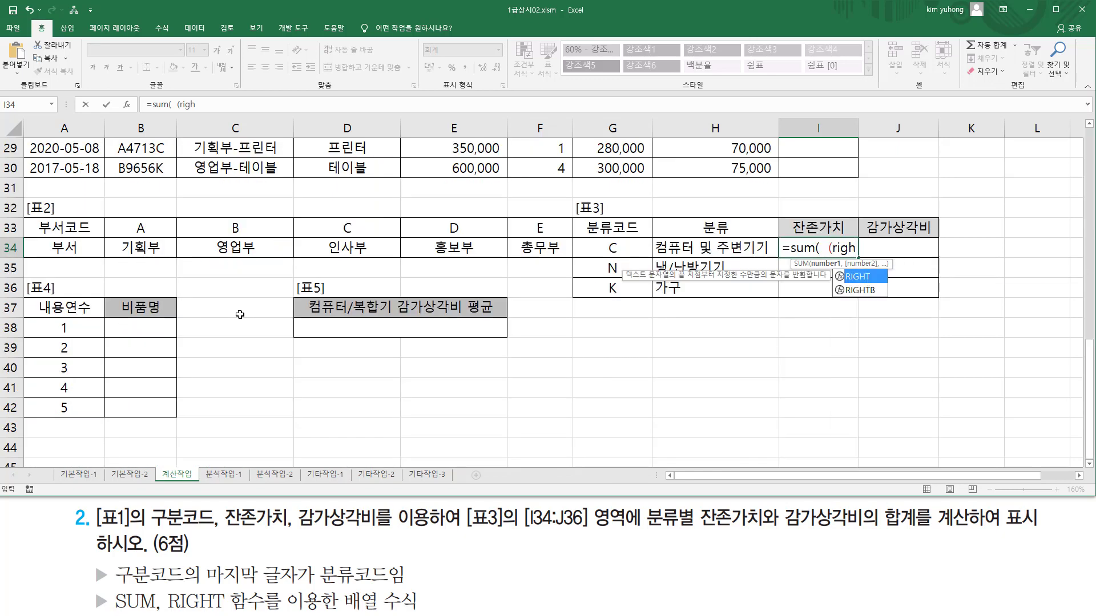
pyautogui.press('Tab')
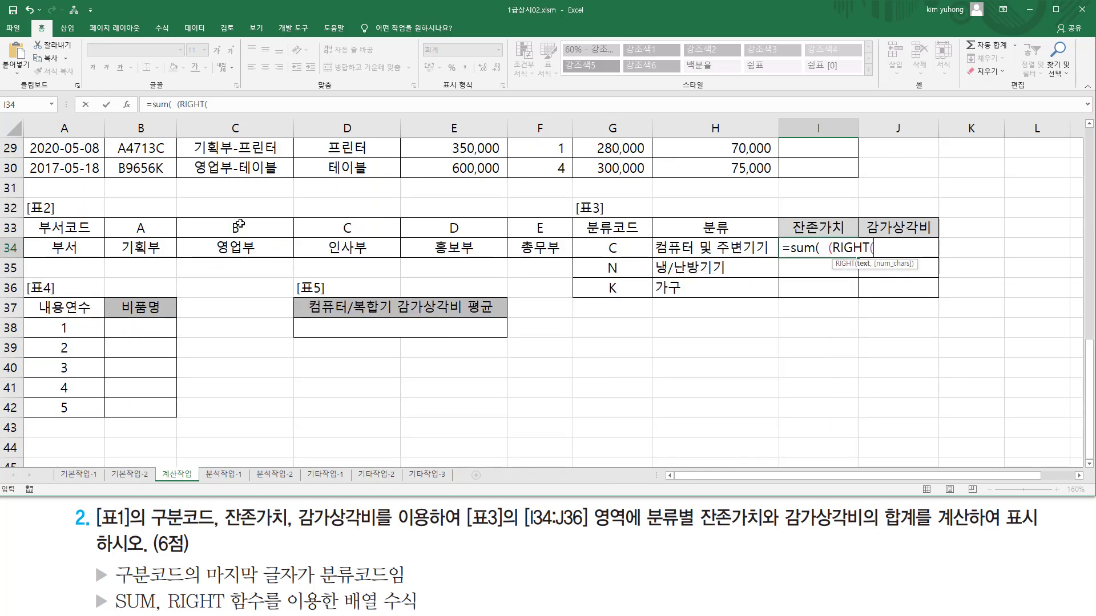
pyautogui.click(833, 249)
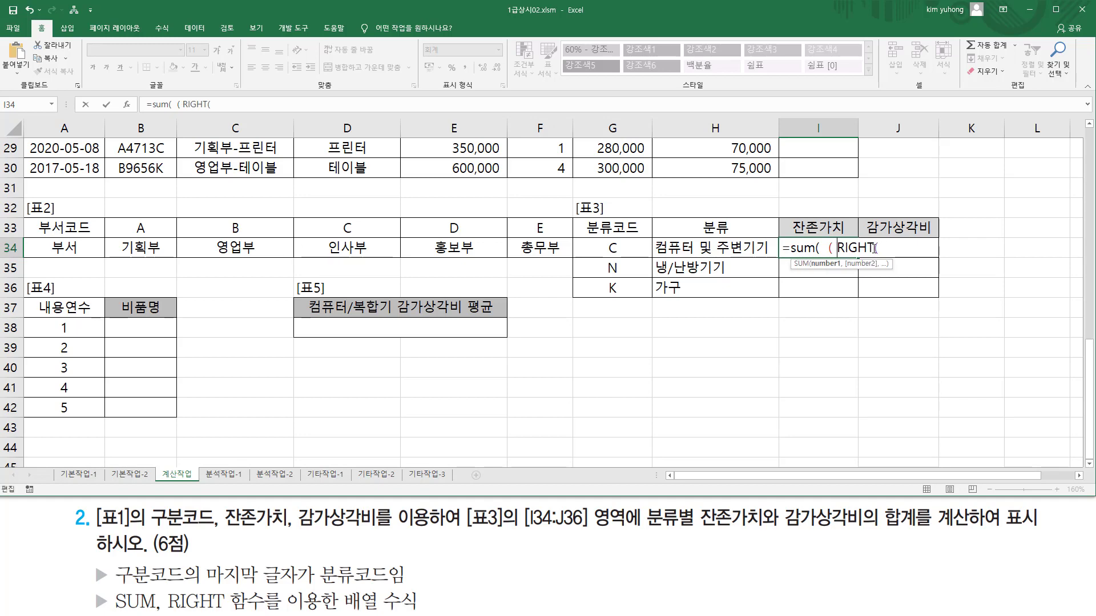
pyautogui.scroll(9, 328, 230)
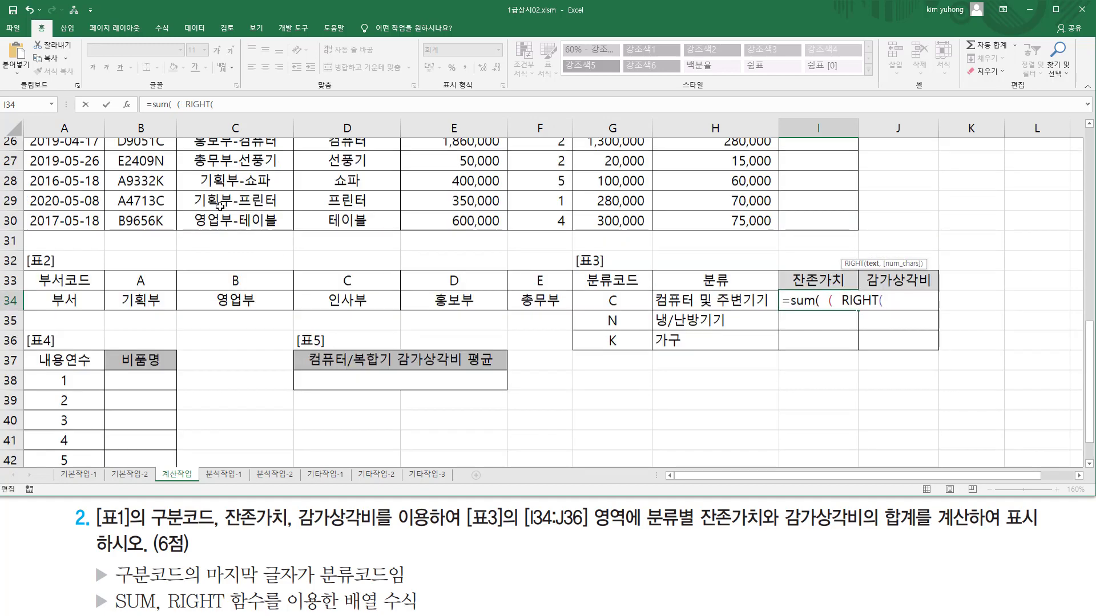
pyautogui.moveTo(162, 189); pyautogui.dragTo(154, 423)
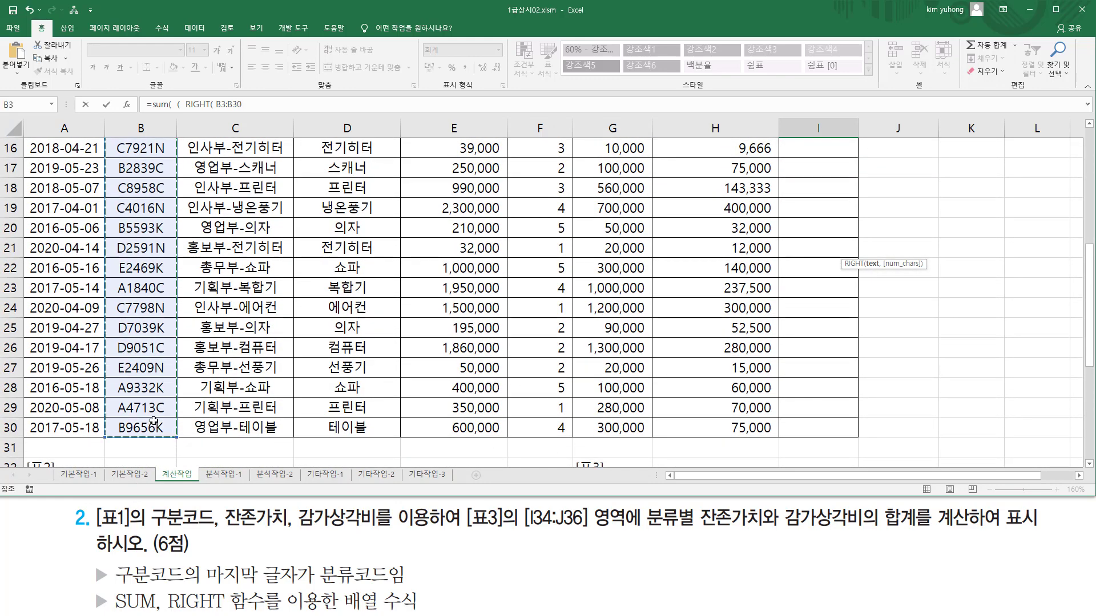
pyautogui.write(',1')
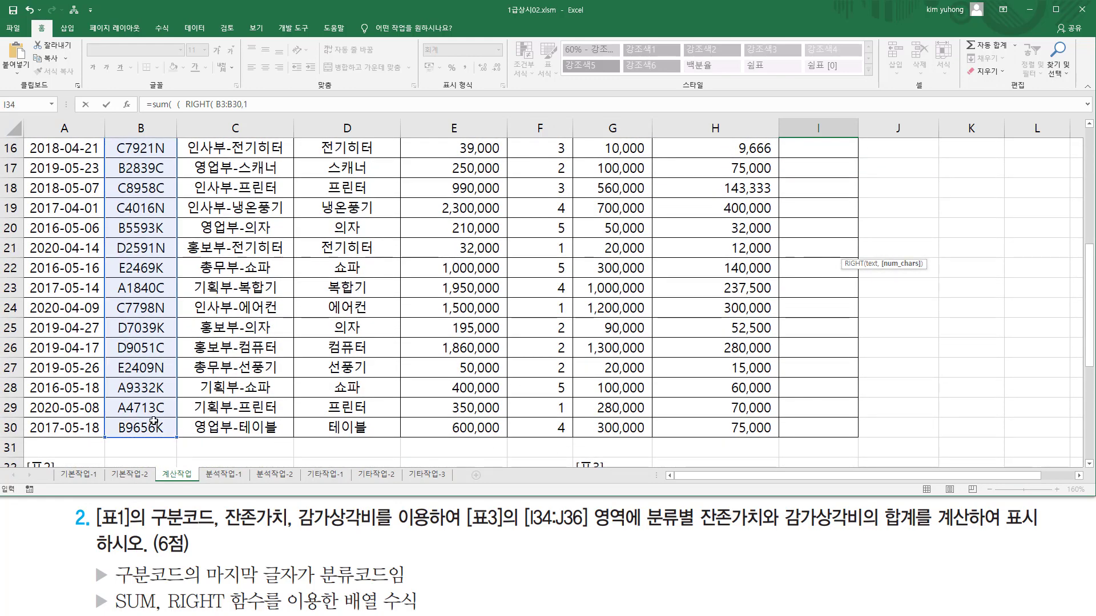
pyautogui.write(')')
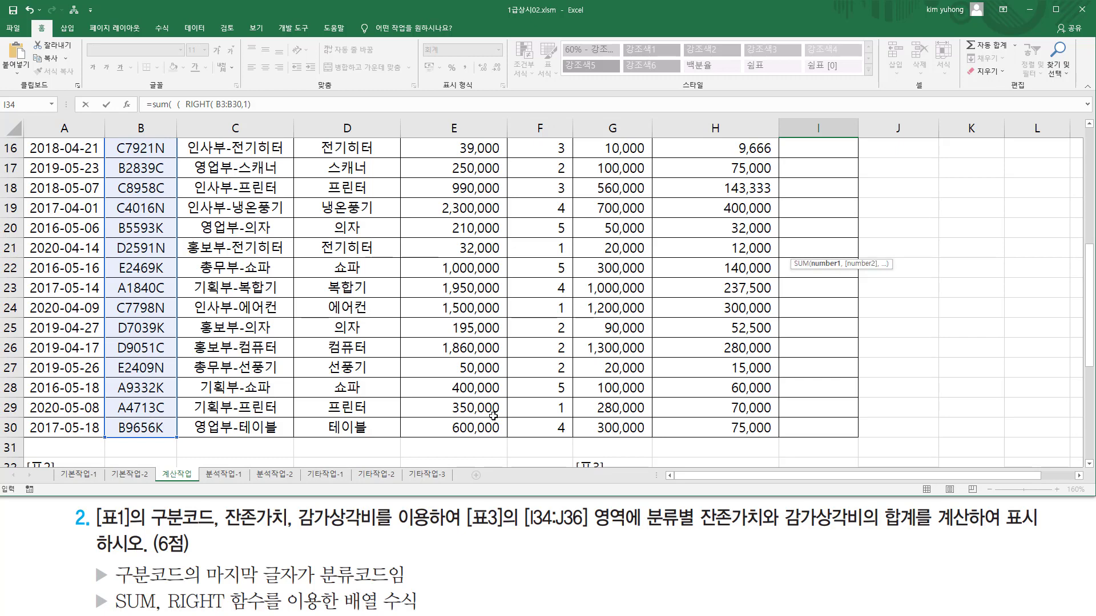
# Make the RIGHT function's 구분코드 range absolute as $B$3:$B$30 in the I34 formula.
pyautogui.scroll(-5, 922, 383)
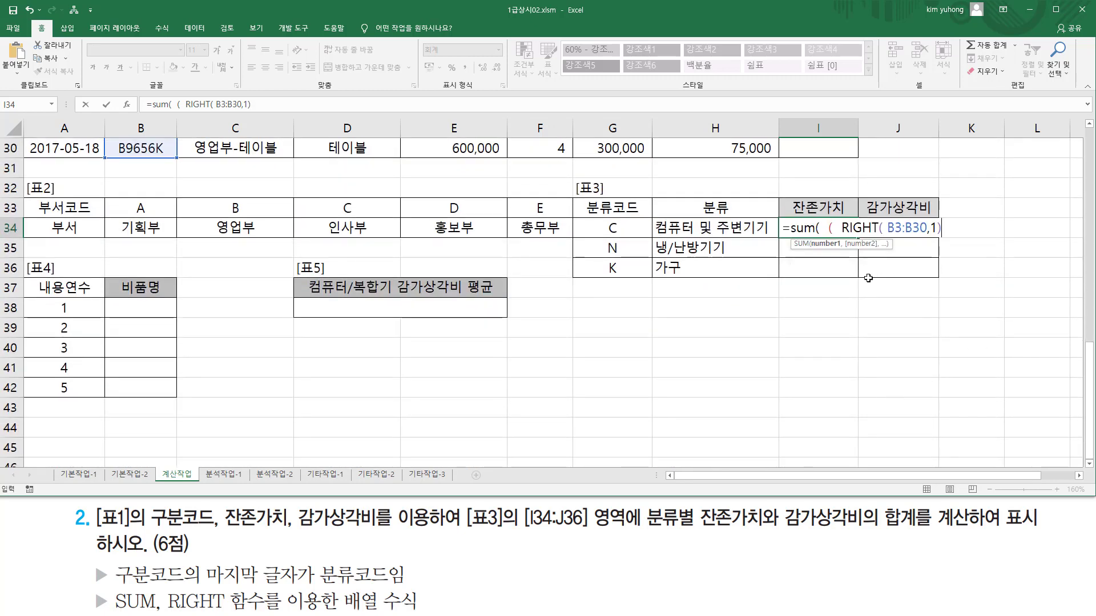
pyautogui.moveTo(887, 228); pyautogui.dragTo(932, 228)
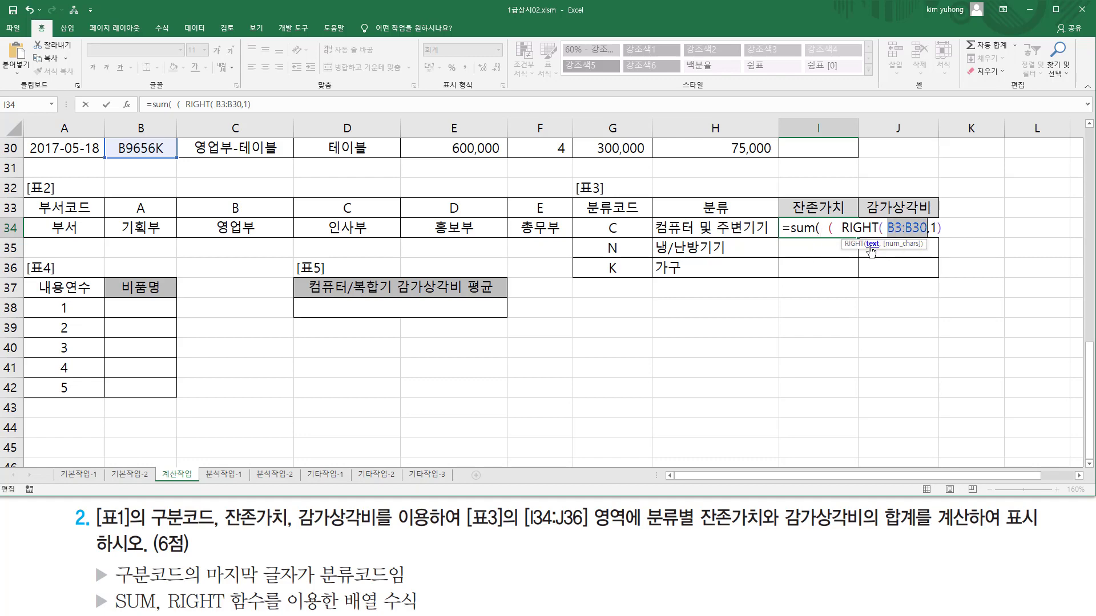
pyautogui.moveTo(888, 228); pyautogui.dragTo(927, 230)
pyautogui.hotkey('ctrl', 'shift', 'd')
pyautogui.moveTo(604, 218)
pyautogui.mouseDown()
pyautogui.moveTo(626, 235)
pyautogui.moveTo(625, 275)
pyautogui.mouseUp()
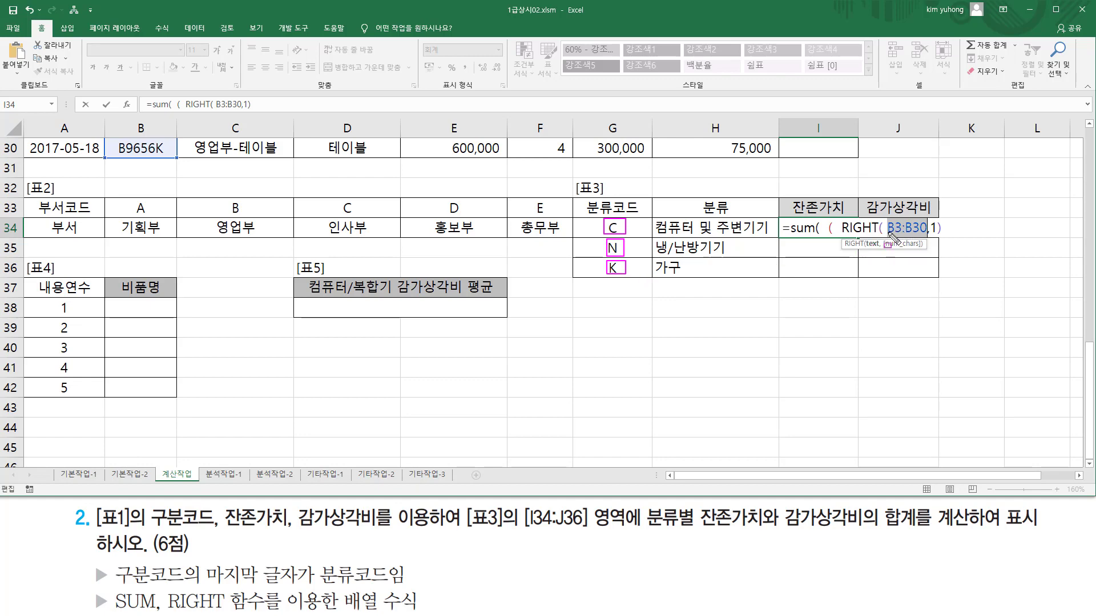
pyautogui.moveTo(889, 235); pyautogui.dragTo(928, 225)
pyautogui.press('Escape')
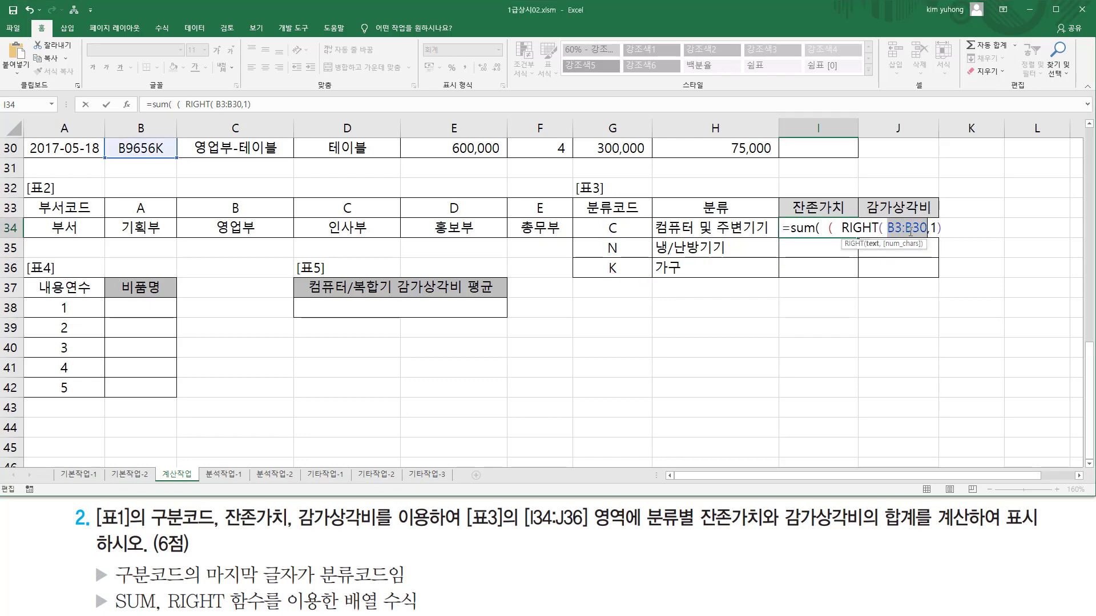
pyautogui.press('F4')
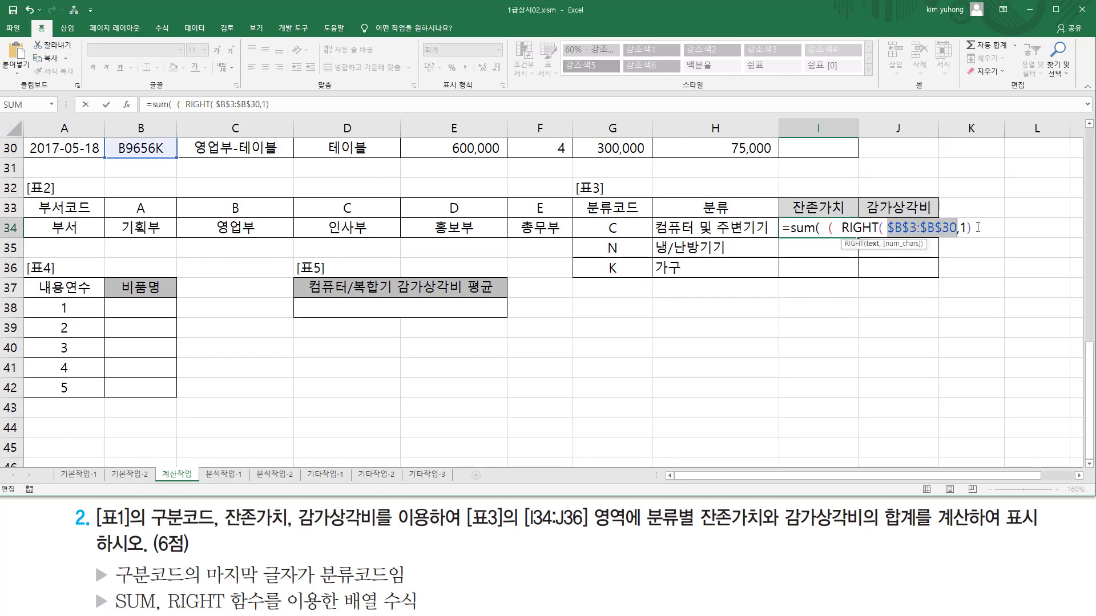
# Compare the RIGHT result with the 분류코드 in G34, close the condition's parenthesis and append the multiplication operator.
pyautogui.click(968, 228)
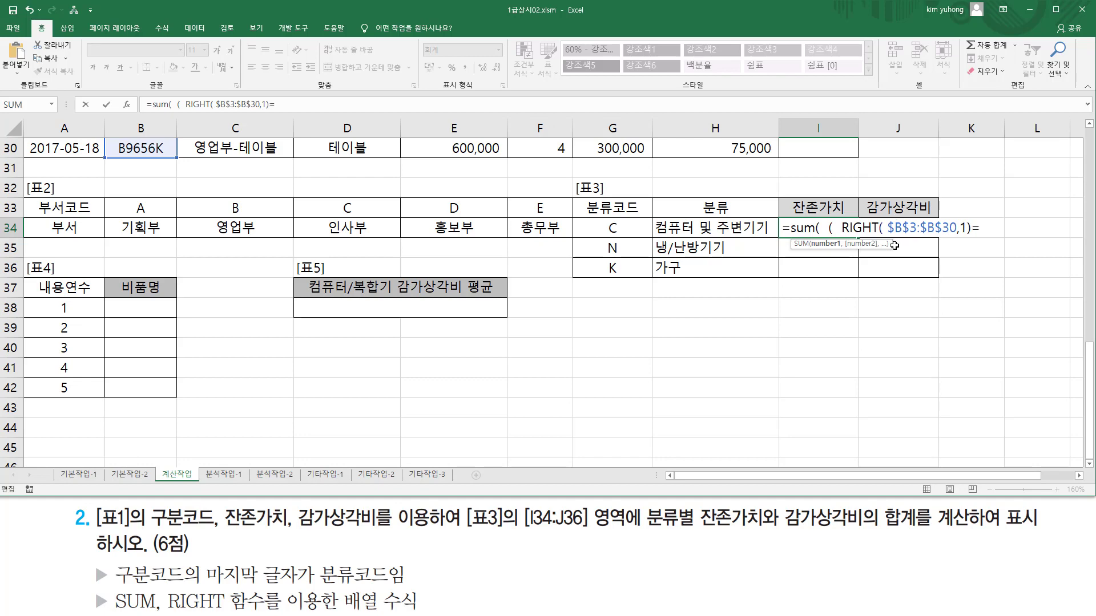
pyautogui.write('=')
pyautogui.click(615, 229)
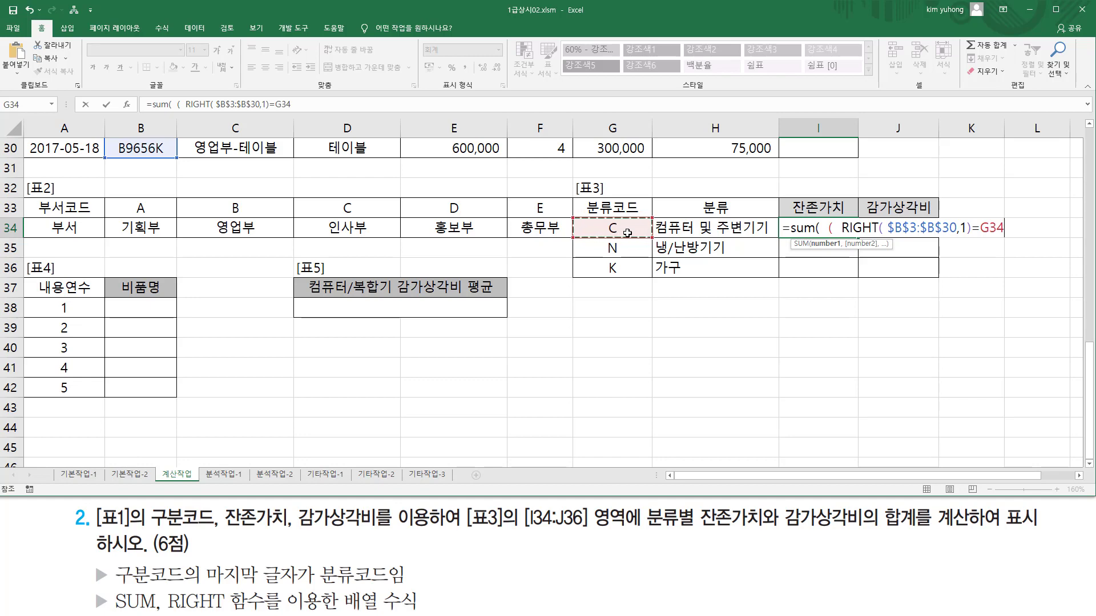
pyautogui.write(')')
pyautogui.click(1015, 238)
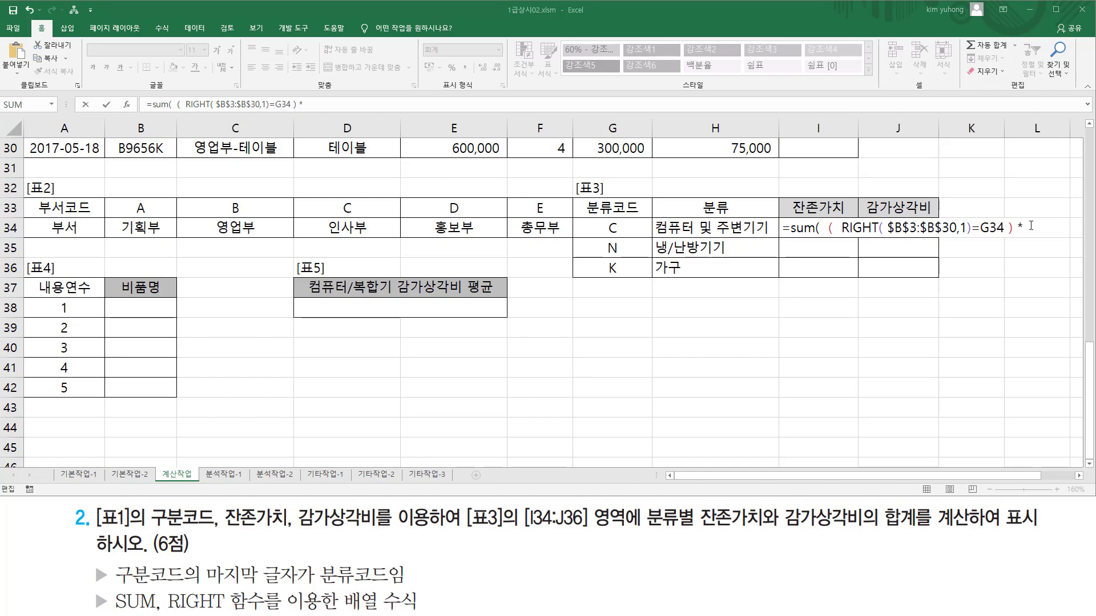
# Multiply the condition by the 잔존가치 range G3:G30, close the SUM and enter I34 as an array formula.
pyautogui.scroll(10, 657, 201)
pyautogui.moveTo(630, 187); pyautogui.dragTo(619, 448)
pyautogui.write(')')
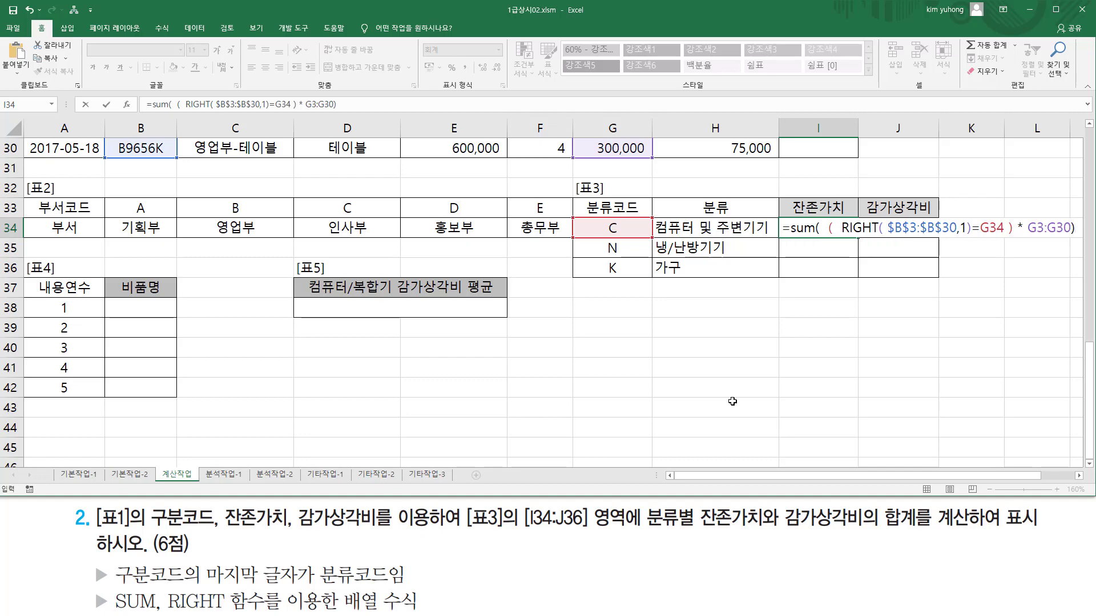
pyautogui.hotkey('ctrl', 'shift', 'Return')
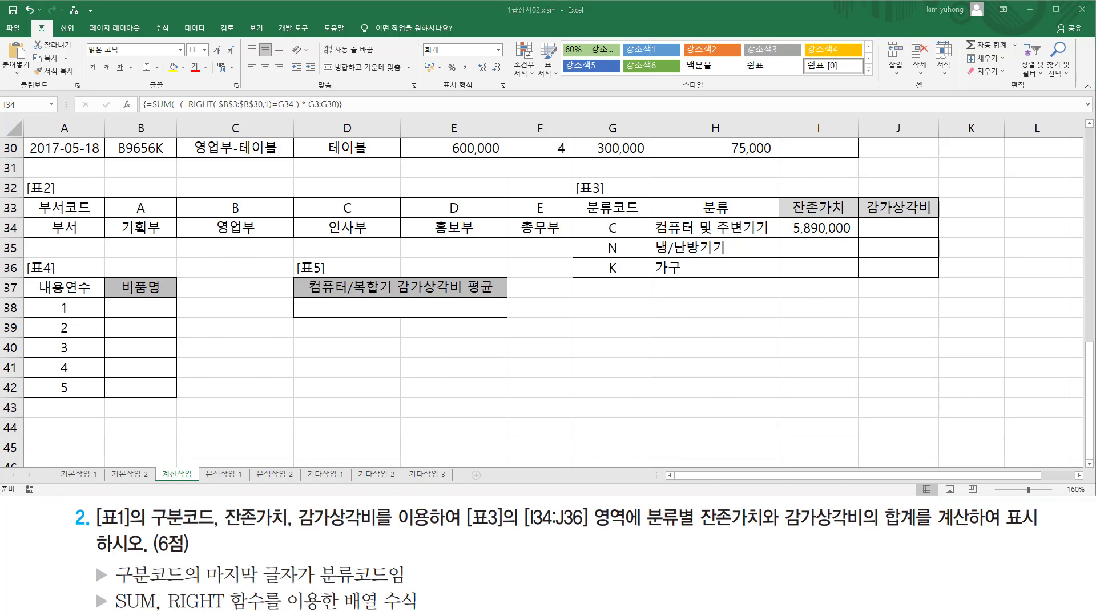
# Reopen the I34 formula and examine the absolute $B$3:$B$30 range against all result cells I34:J36.
pyautogui.click(830, 229)
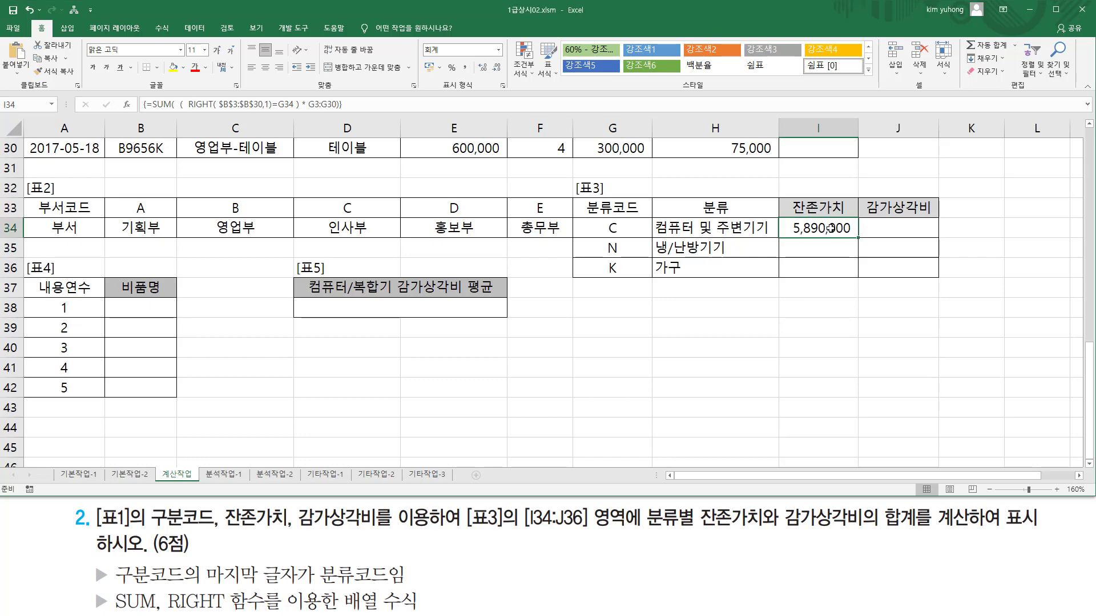
pyautogui.doubleClick(812, 227)
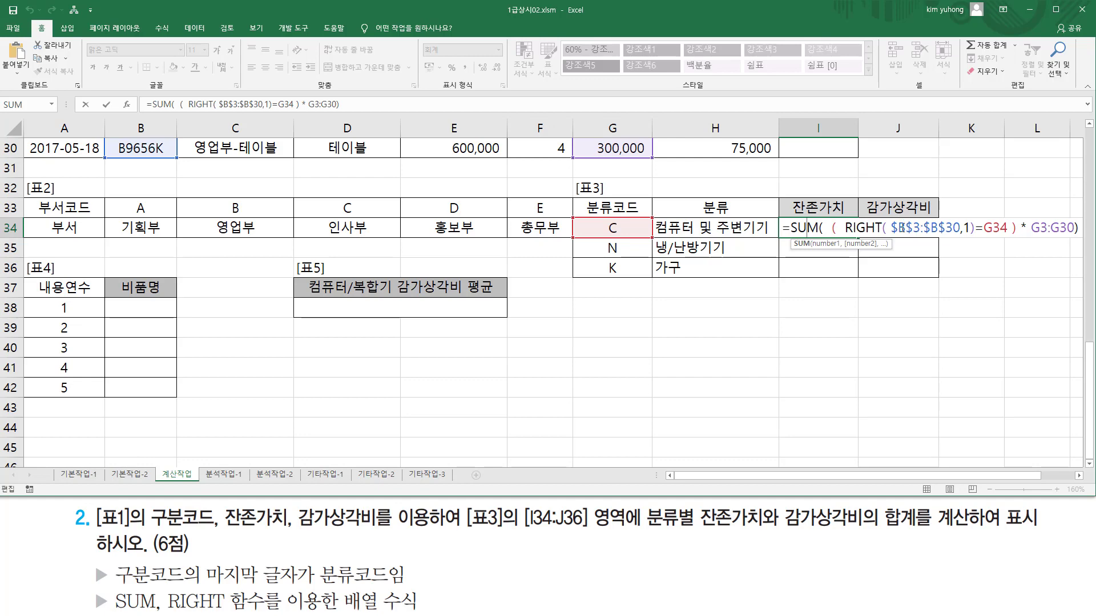
pyautogui.moveTo(896, 227); pyautogui.dragTo(959, 230)
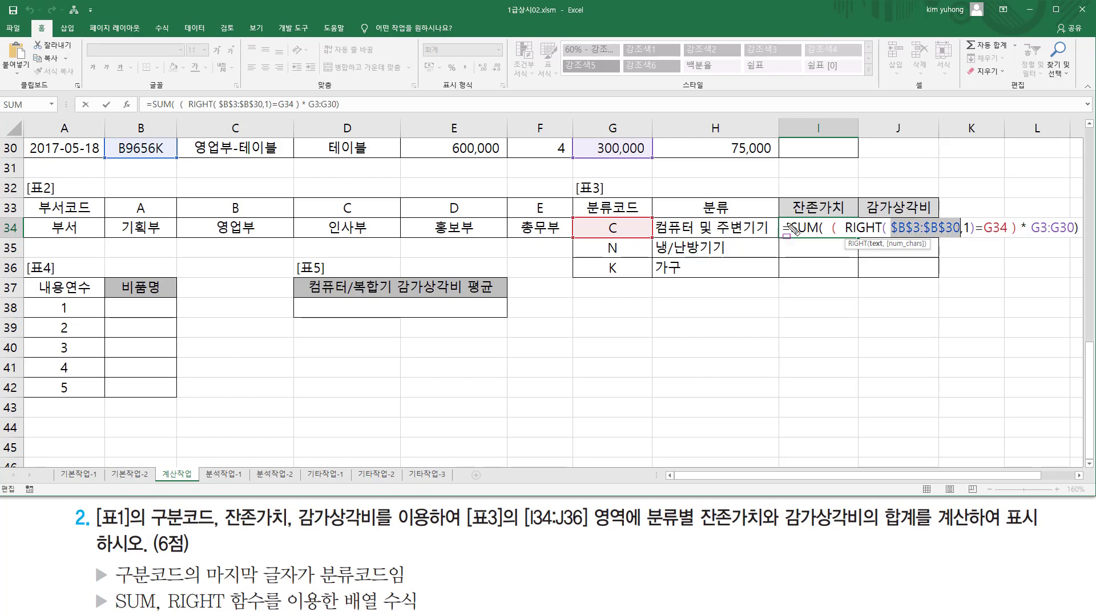
pyautogui.moveTo(786, 223)
pyautogui.mouseDown()
pyautogui.moveTo(831, 235)
pyautogui.moveTo(830, 273)
pyautogui.mouseUp()
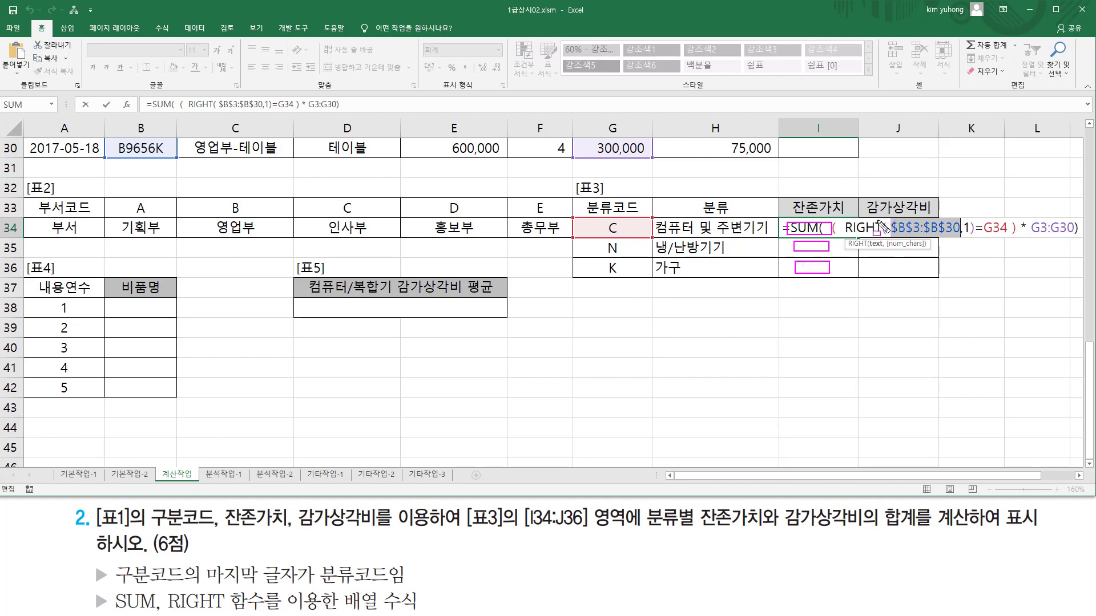
pyautogui.moveTo(874, 221)
pyautogui.mouseDown()
pyautogui.moveTo(899, 235)
pyautogui.moveTo(914, 277)
pyautogui.mouseUp()
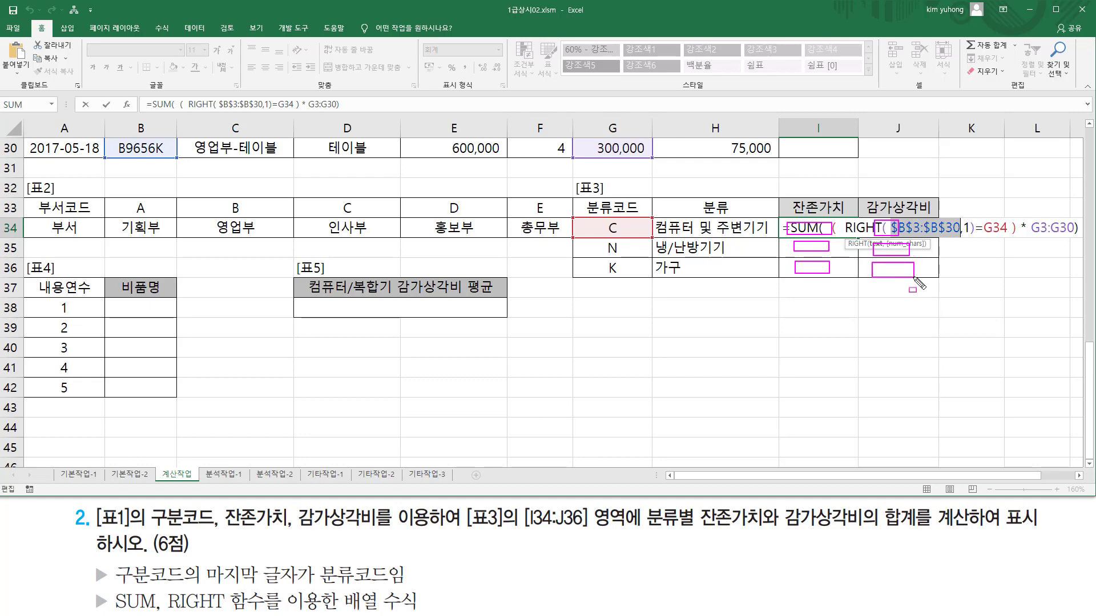
pyautogui.moveTo(898, 235)
pyautogui.mouseDown()
pyautogui.moveTo(959, 234)
pyautogui.moveTo(893, 222)
pyautogui.moveTo(955, 229)
pyautogui.mouseUp()
# Compare the formula's G34 reference with 분류코드 C, N and K for each 잔존가치 result row.
pyautogui.moveTo(982, 217); pyautogui.dragTo(1012, 241)
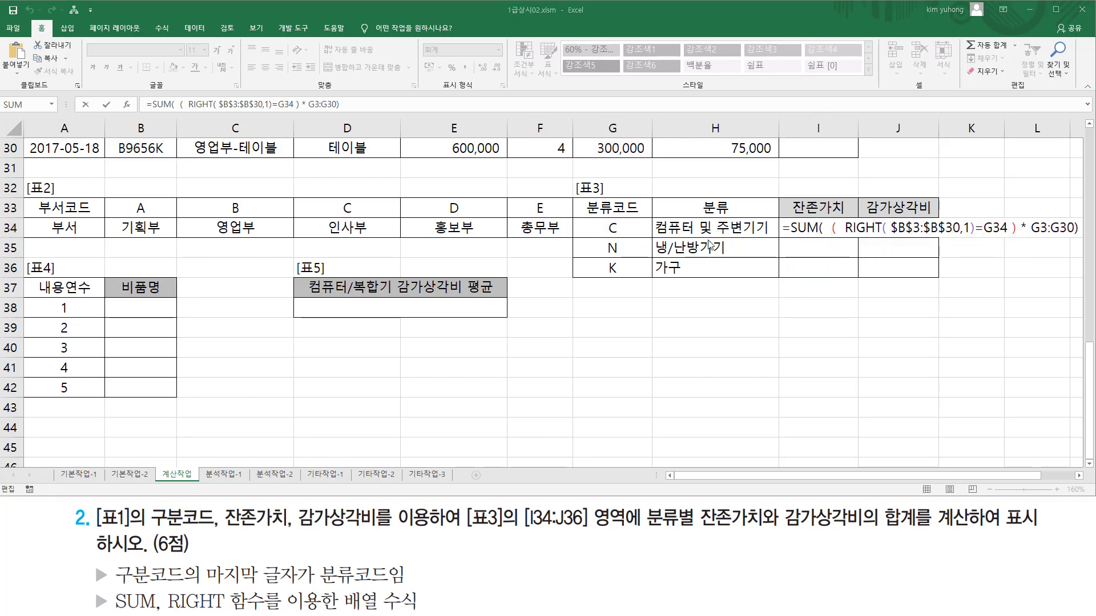
pyautogui.press('e')
pyautogui.moveTo(595, 217); pyautogui.dragTo(634, 237)
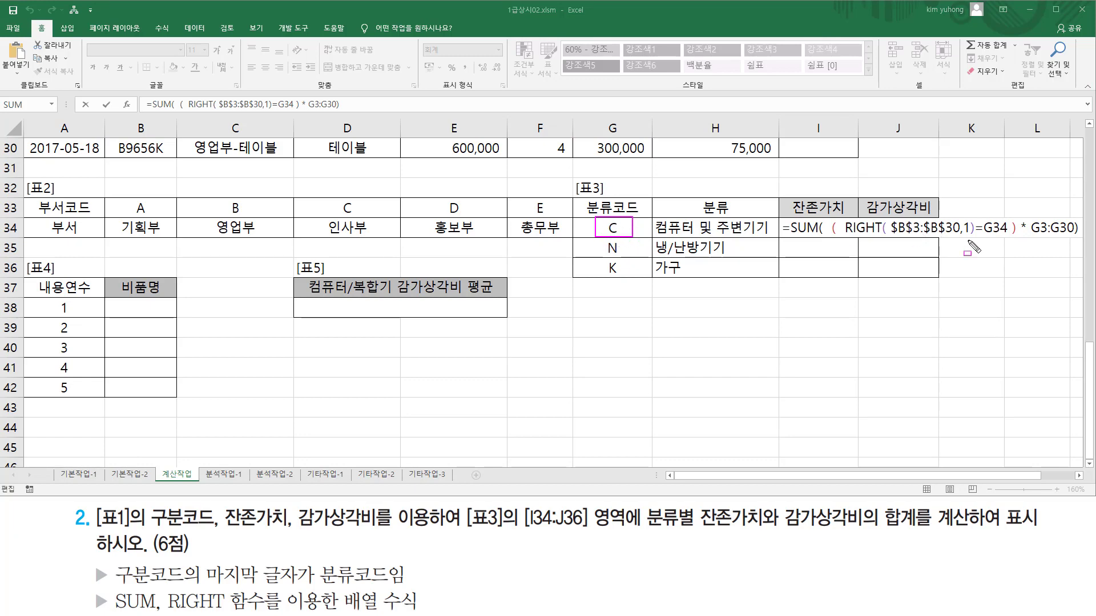
pyautogui.moveTo(982, 234); pyautogui.dragTo(1007, 234)
pyautogui.moveTo(801, 223)
pyautogui.mouseDown()
pyautogui.moveTo(836, 234)
pyautogui.moveTo(837, 253)
pyautogui.mouseUp()
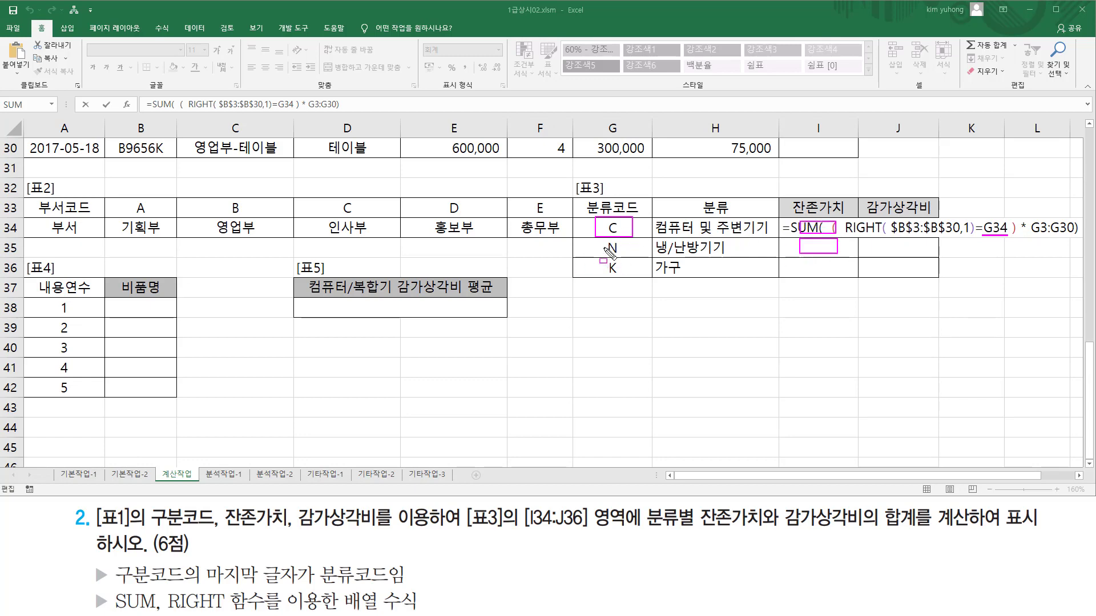
pyautogui.moveTo(599, 240); pyautogui.dragTo(626, 256)
pyautogui.moveTo(806, 265)
pyautogui.mouseDown()
pyautogui.moveTo(830, 269)
pyautogui.moveTo(804, 263)
pyautogui.mouseUp()
pyautogui.moveTo(602, 263)
pyautogui.mouseDown()
pyautogui.moveTo(603, 275)
pyautogui.moveTo(622, 276)
pyautogui.mouseUp()
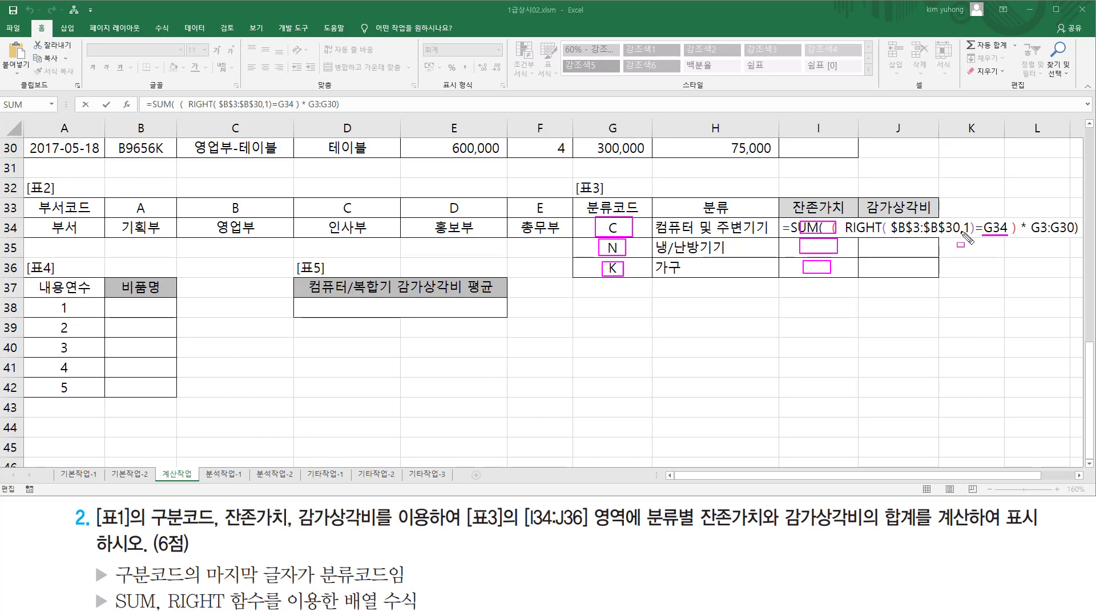
# Compare 분류코드 C, N and K in column G with the 잔존가치 and 감가상각비 result cells on each row.
pyautogui.press('Escape')
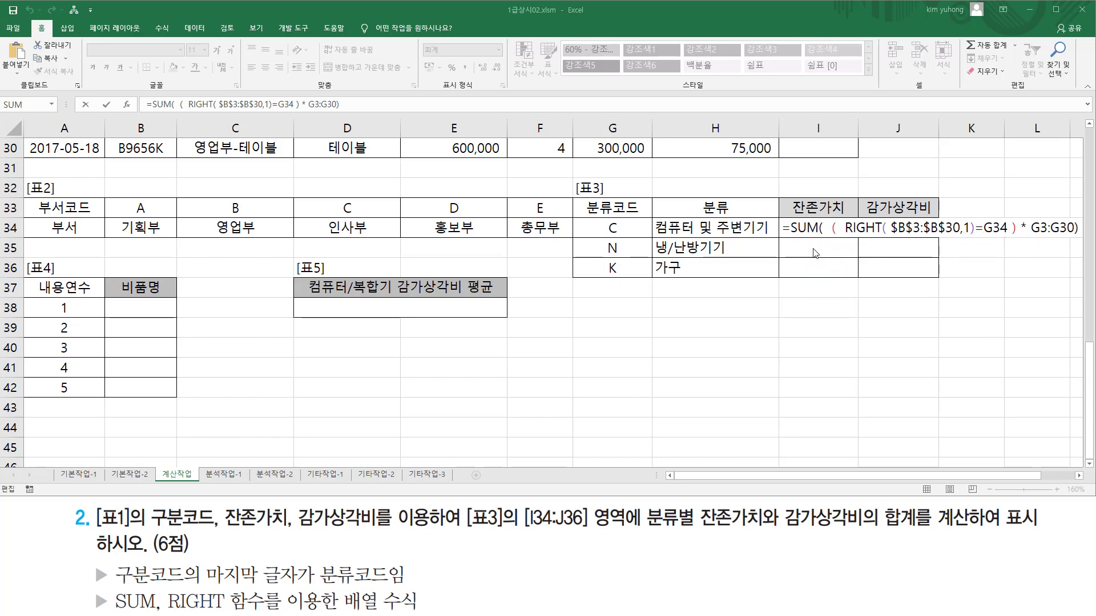
pyautogui.moveTo(798, 220)
pyautogui.mouseDown()
pyautogui.moveTo(846, 235)
pyautogui.moveTo(918, 234)
pyautogui.mouseUp()
pyautogui.moveTo(603, 219); pyautogui.dragTo(628, 235)
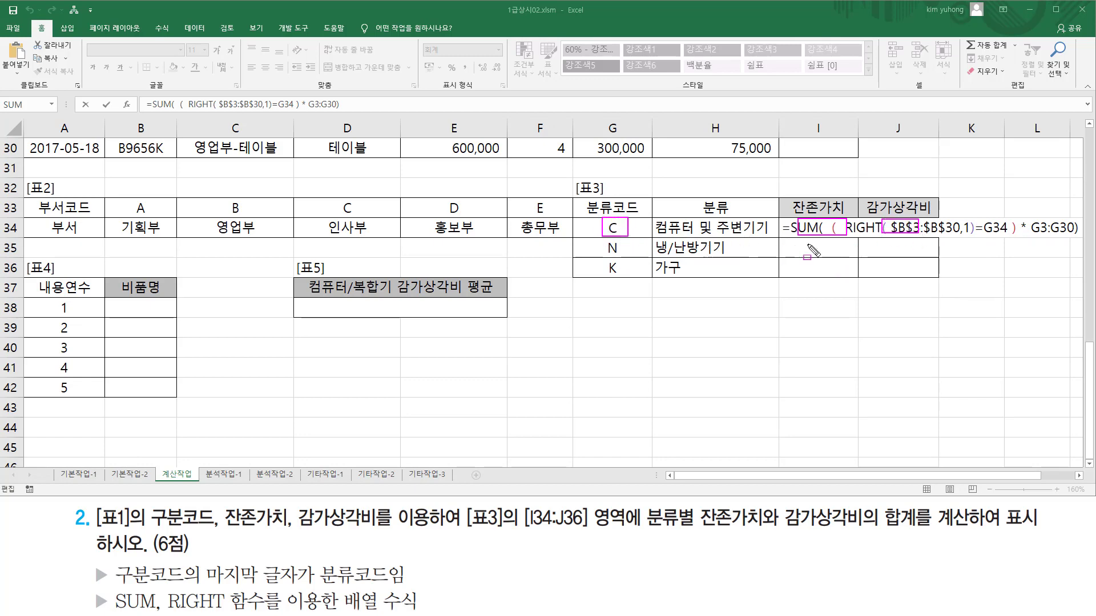
pyautogui.moveTo(802, 240)
pyautogui.mouseDown()
pyautogui.moveTo(834, 254)
pyautogui.moveTo(917, 251)
pyautogui.mouseUp()
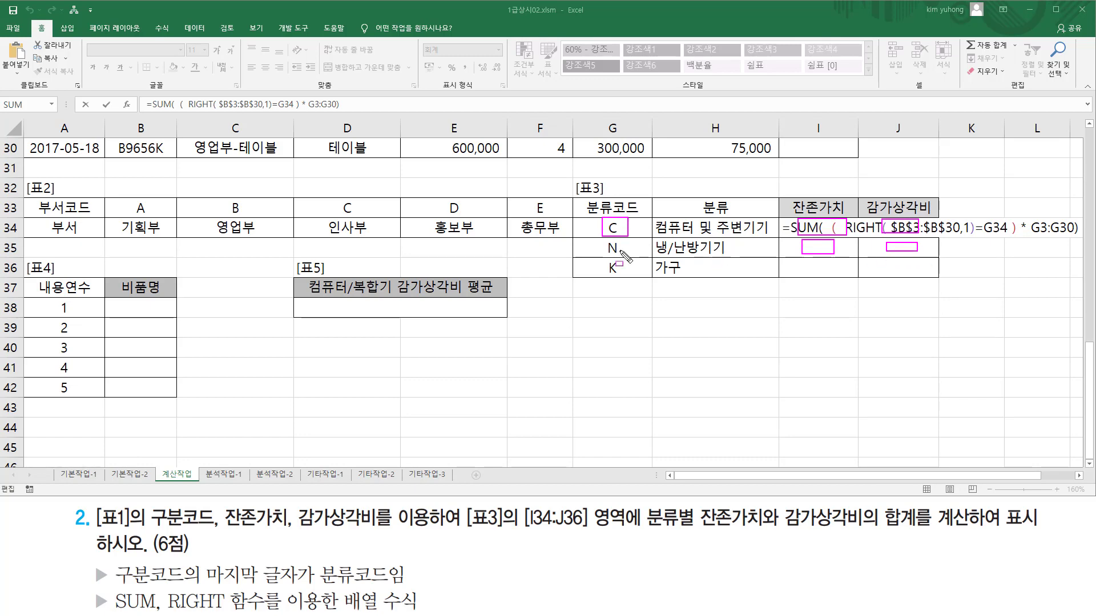
pyautogui.moveTo(605, 240); pyautogui.dragTo(630, 257)
pyautogui.moveTo(802, 262); pyautogui.dragTo(925, 277)
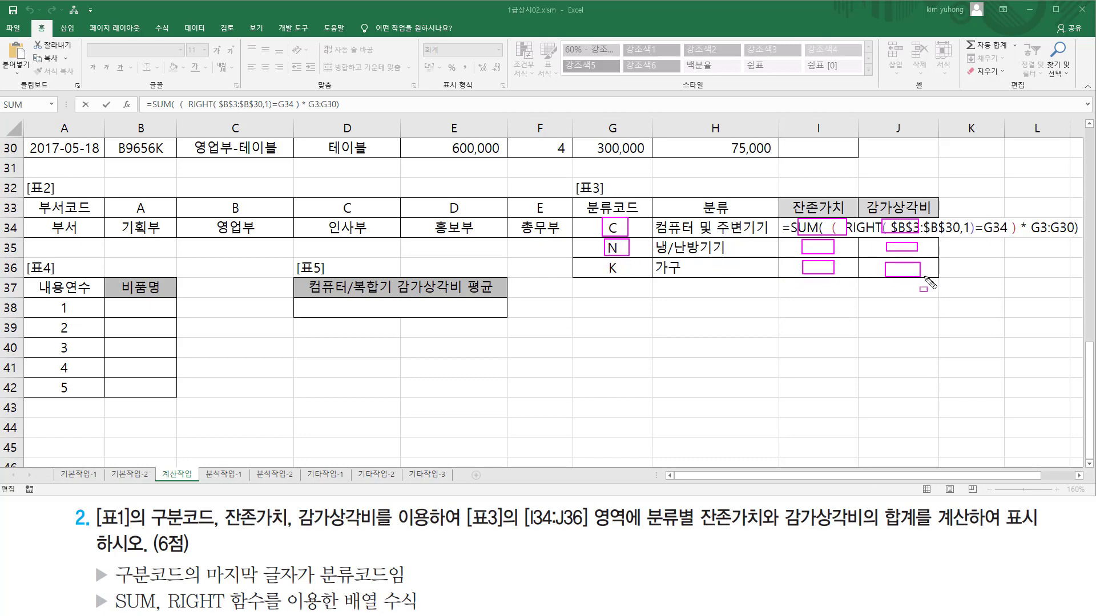
pyautogui.moveTo(603, 260); pyautogui.dragTo(624, 276)
pyautogui.press('Escape')
pyautogui.hotkey('ctrl', 'shift', 'd')
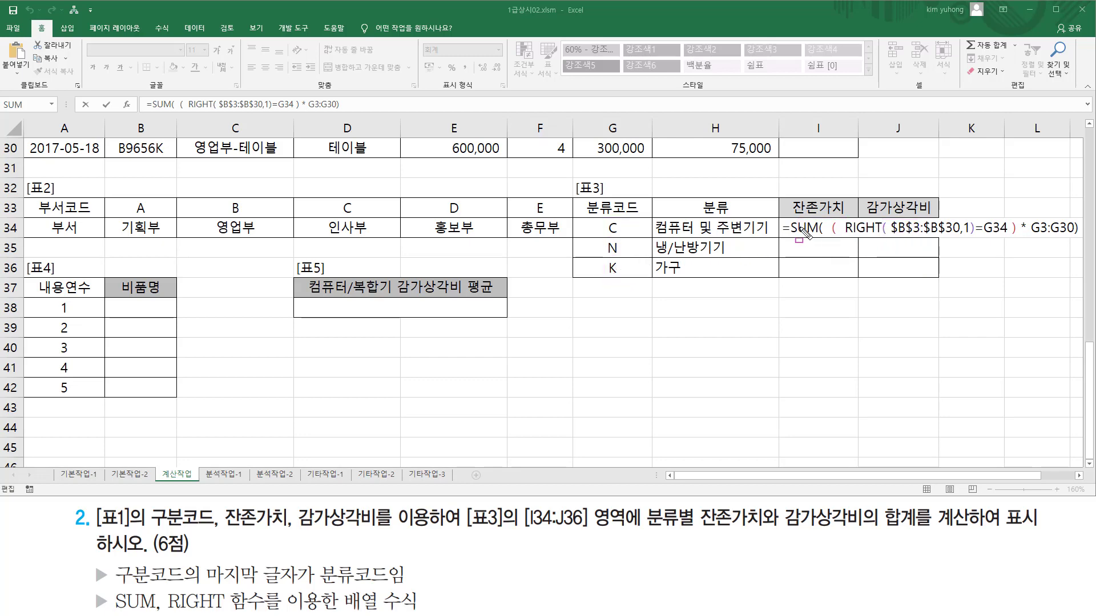
pyautogui.moveTo(602, 217); pyautogui.dragTo(621, 284)
pyautogui.press('Escape')
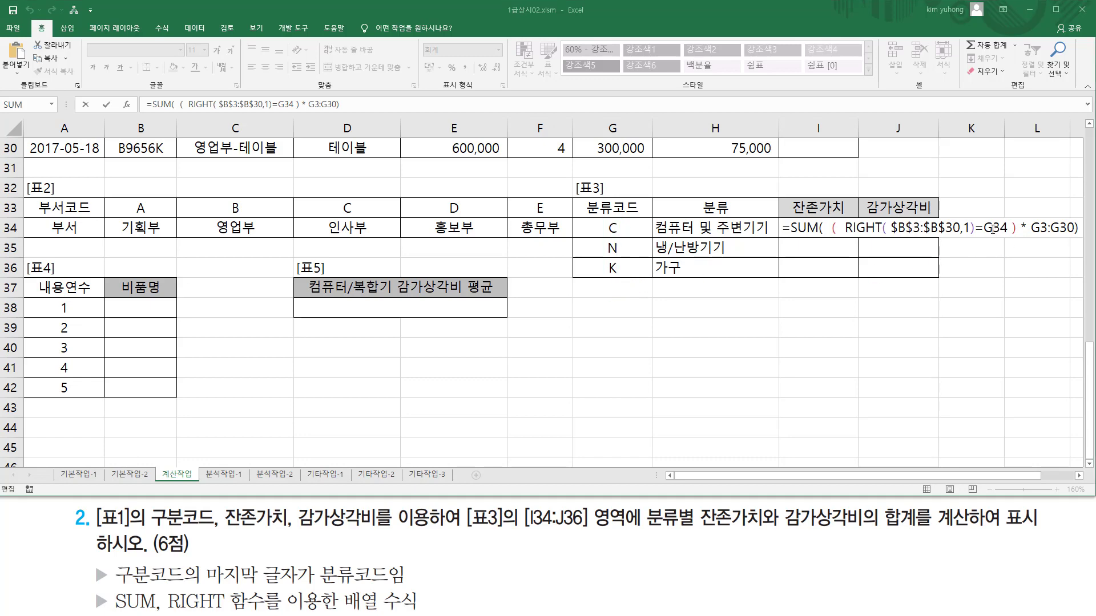
# Change the G34 reference in the I34 formula to the column-locked mixed reference $G34.
pyautogui.moveTo(890, 228); pyautogui.dragTo(961, 228)
pyautogui.click(991, 227)
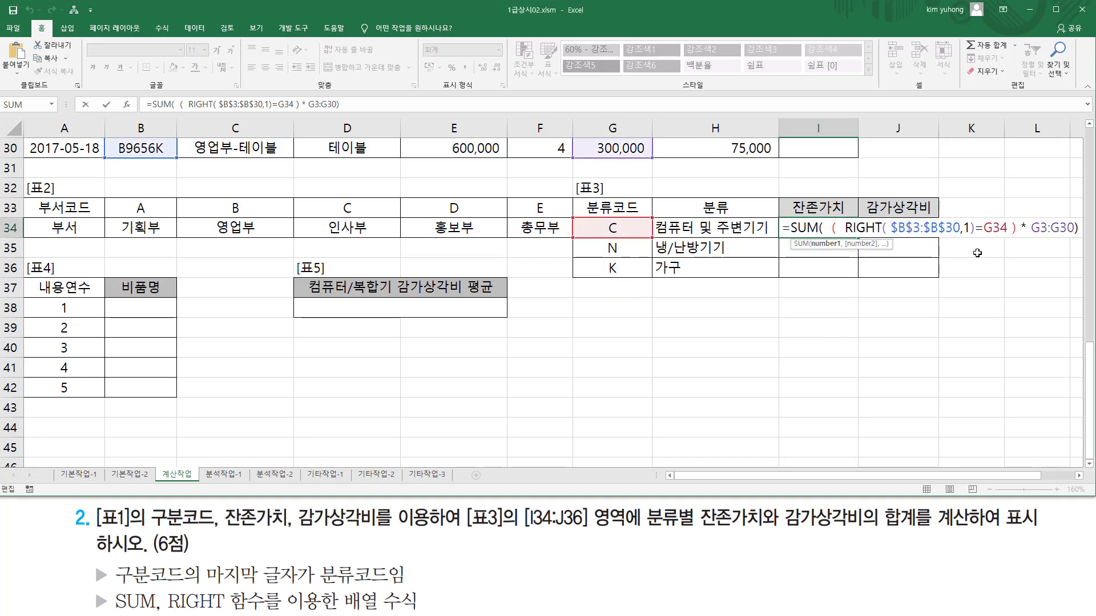
pyautogui.press('F4')
pyautogui.press('F4')
pyautogui.press('F4')
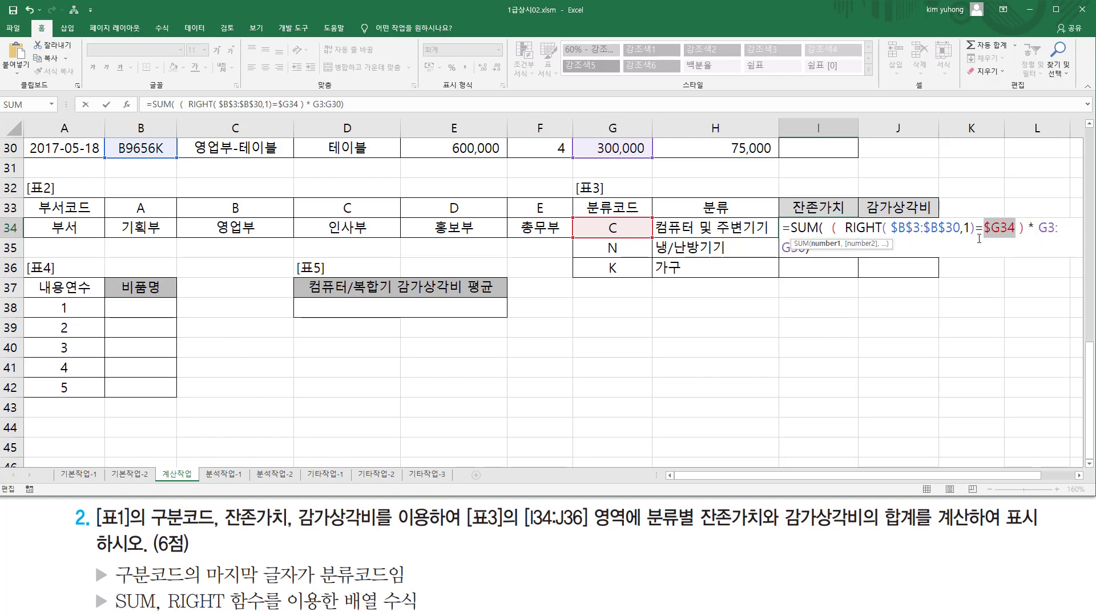
# Change the G3:G30 range in the I34 formula to the row-locked mixed reference G$3:G$30.
pyautogui.doubleClick(1046, 230)
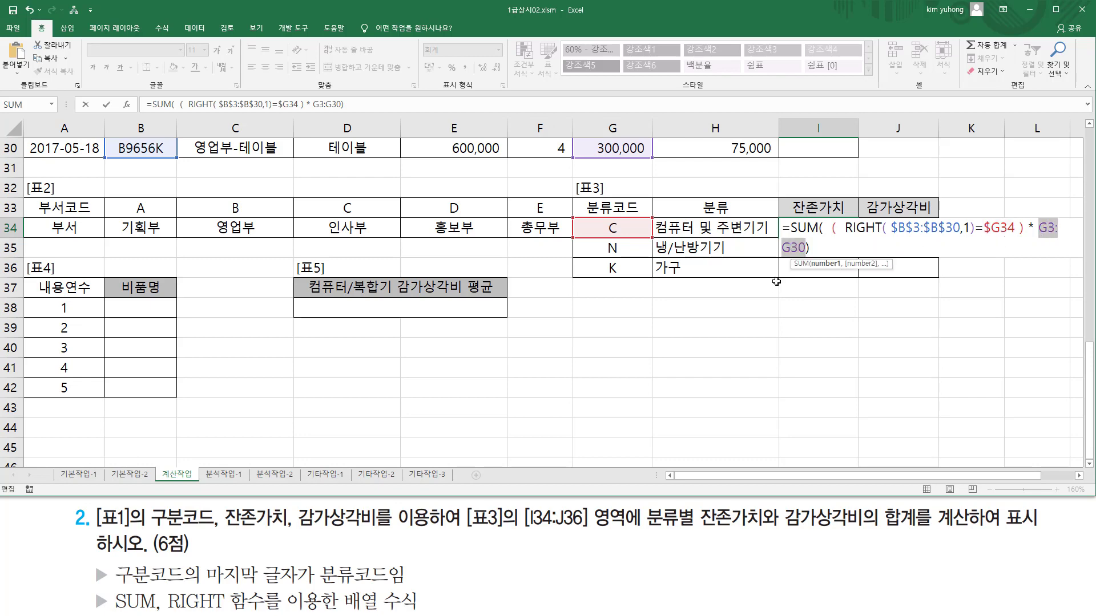
pyautogui.hotkey('ctrl', 'shift', 'd')
pyautogui.moveTo(800, 222)
pyautogui.mouseDown()
pyautogui.moveTo(833, 235)
pyautogui.moveTo(839, 254)
pyautogui.moveTo(812, 293)
pyautogui.mouseUp()
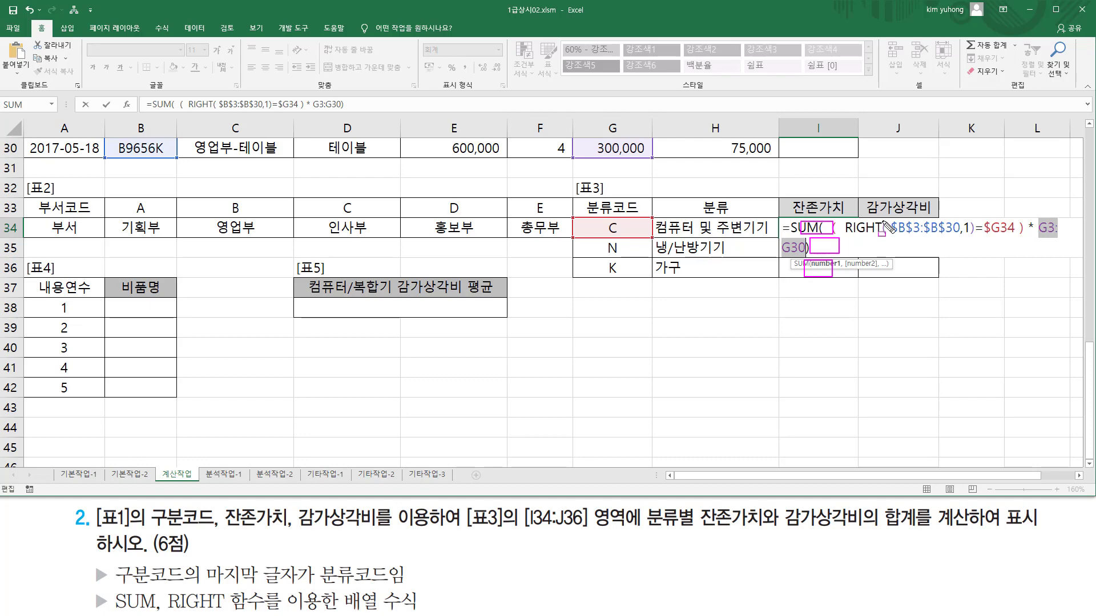
pyautogui.moveTo(882, 221)
pyautogui.mouseDown()
pyautogui.moveTo(916, 235)
pyautogui.moveTo(899, 252)
pyautogui.moveTo(921, 255)
pyautogui.moveTo(922, 274)
pyautogui.mouseUp()
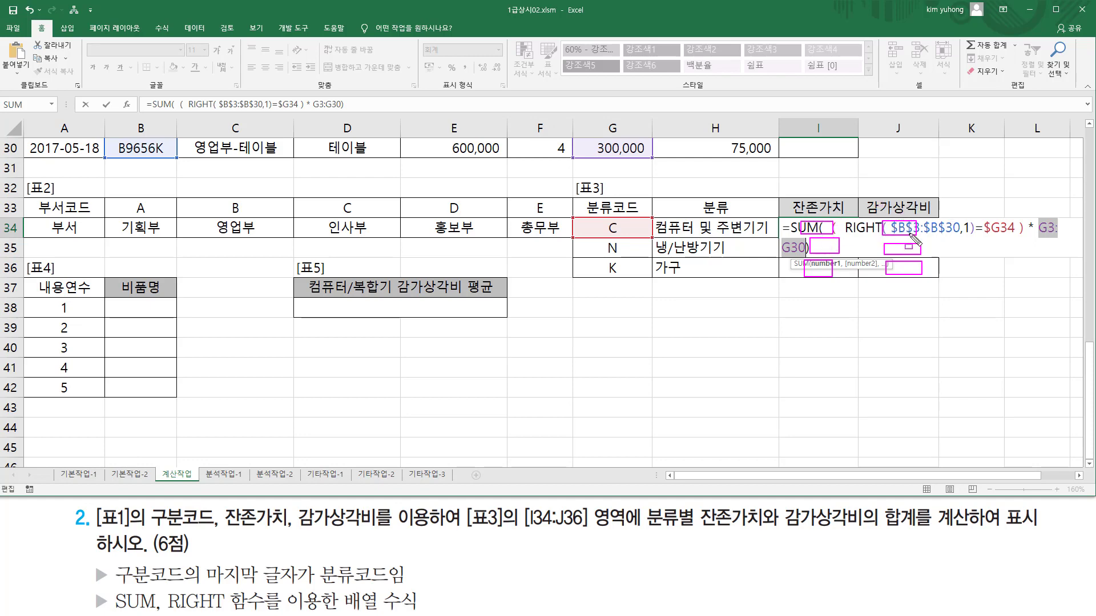
pyautogui.press('Escape')
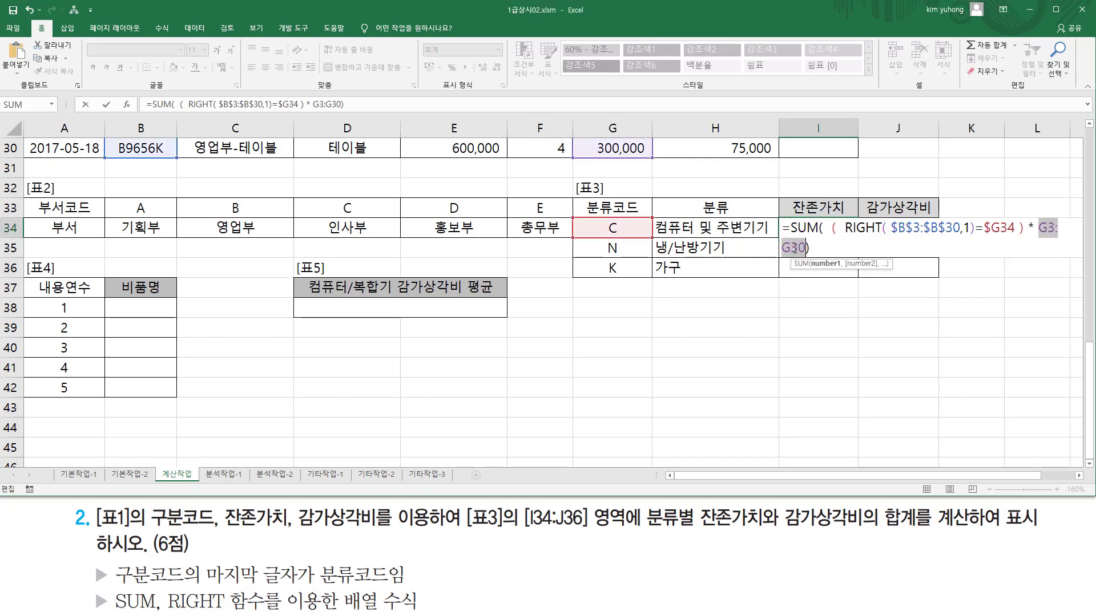
pyautogui.press('F4')
pyautogui.press('F4')
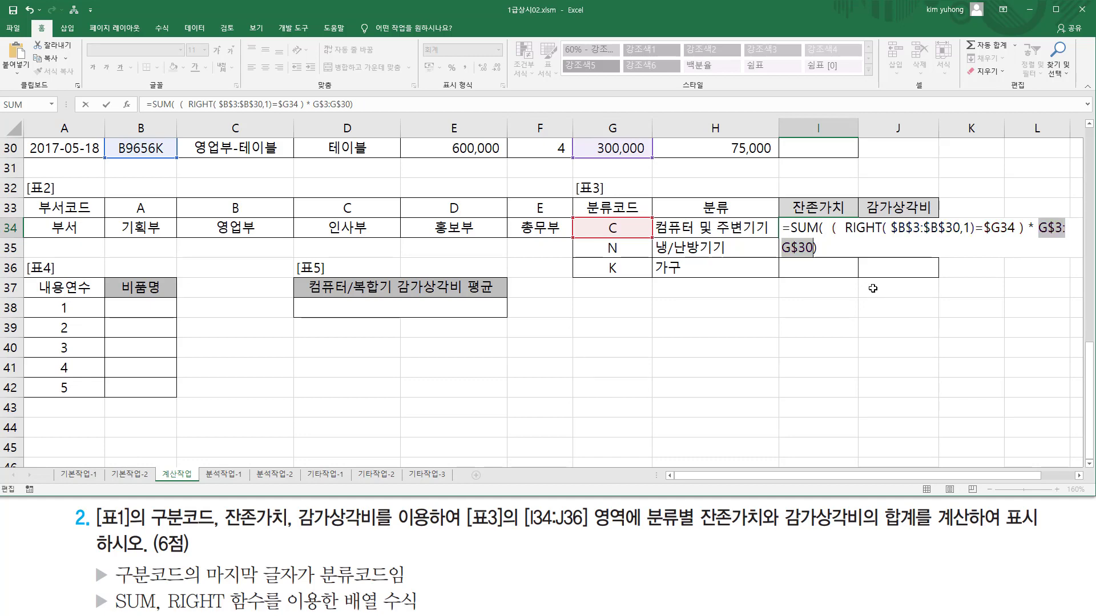
# Enter I34 as an array formula and fill it across the result cells I34:J36.
pyautogui.hotkey('ctrl', 'shift', 'Return')
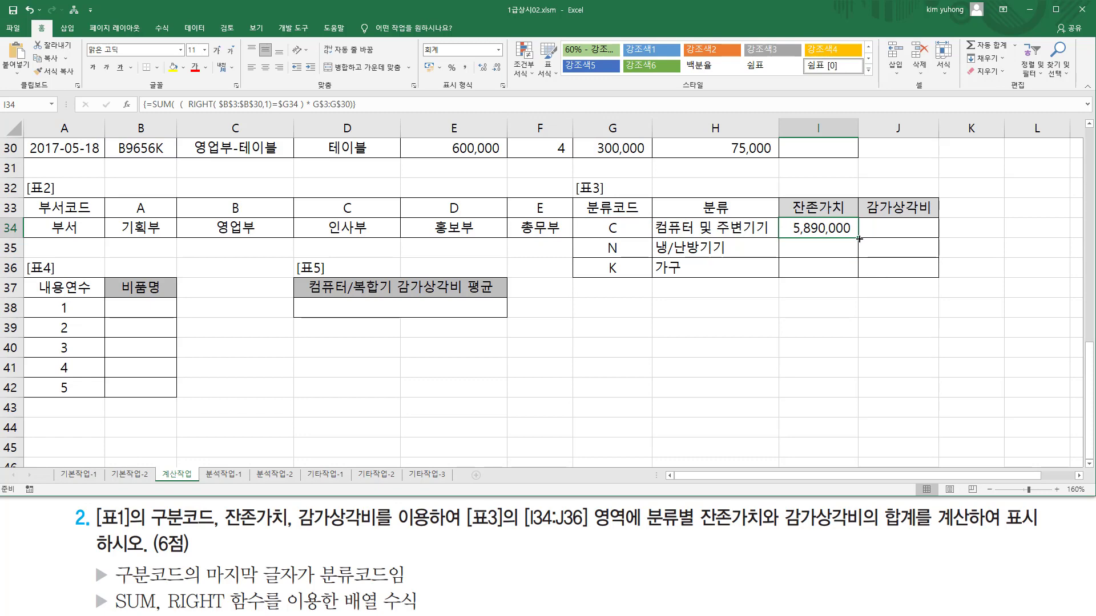
pyautogui.moveTo(860, 238); pyautogui.dragTo(925, 278)
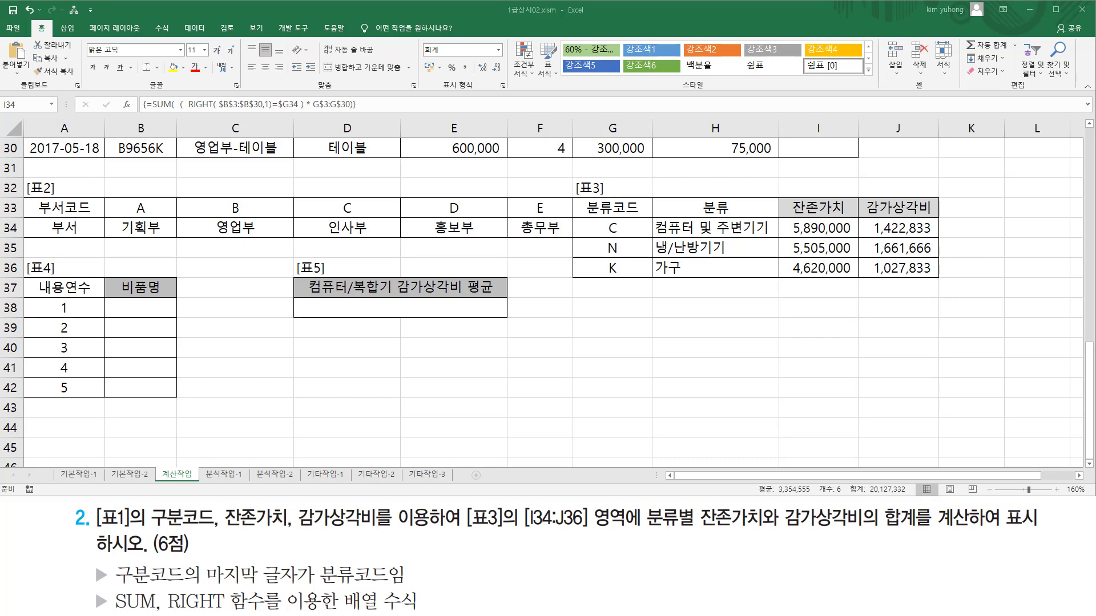
# Copy the I34 formula into G37 as a text note below [표3] and colour it red.
pyautogui.click(818, 227)
pyautogui.doubleClick(614, 308)
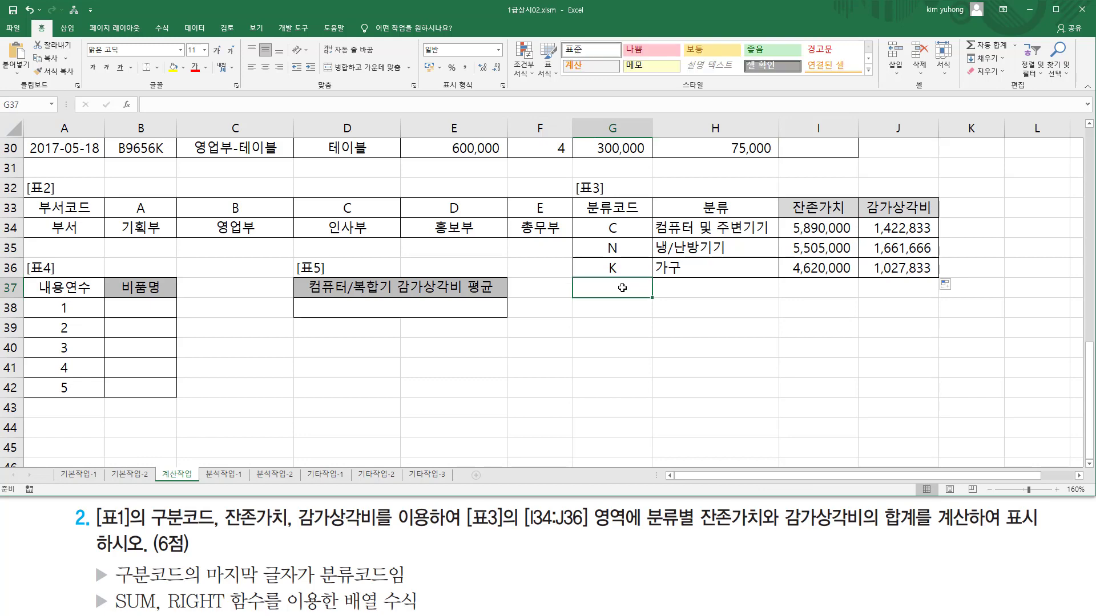
pyautogui.press('Escape')
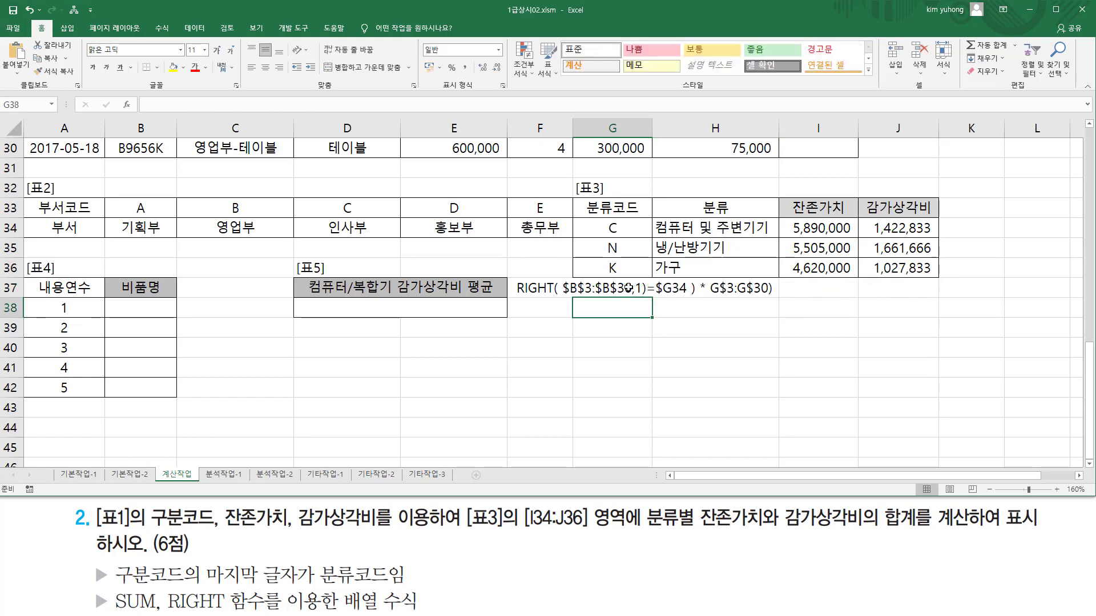
pyautogui.click(629, 288)
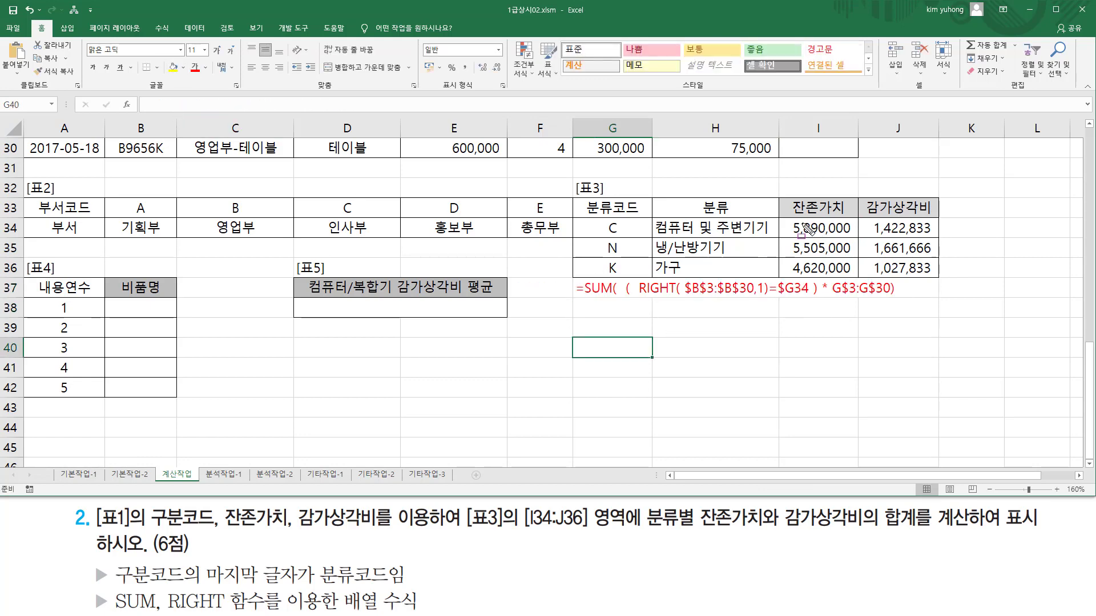
# Review the RIGHT condition, $G34 and G$3:G$30 in the noted formula against the 분류코드 and result cells of [표3].
pyautogui.moveTo(790, 218)
pyautogui.mouseDown()
pyautogui.moveTo(845, 232)
pyautogui.moveTo(839, 245)
pyautogui.moveTo(875, 261)
pyautogui.mouseUp()
pyautogui.moveTo(883, 220); pyautogui.dragTo(903, 234)
pyautogui.moveTo(880, 240); pyautogui.dragTo(909, 247)
pyautogui.moveTo(872, 259); pyautogui.dragTo(924, 276)
pyautogui.moveTo(601, 217); pyautogui.dragTo(625, 269)
pyautogui.moveTo(620, 279)
pyautogui.mouseDown()
pyautogui.moveTo(627, 285)
pyautogui.moveTo(624, 274)
pyautogui.mouseUp()
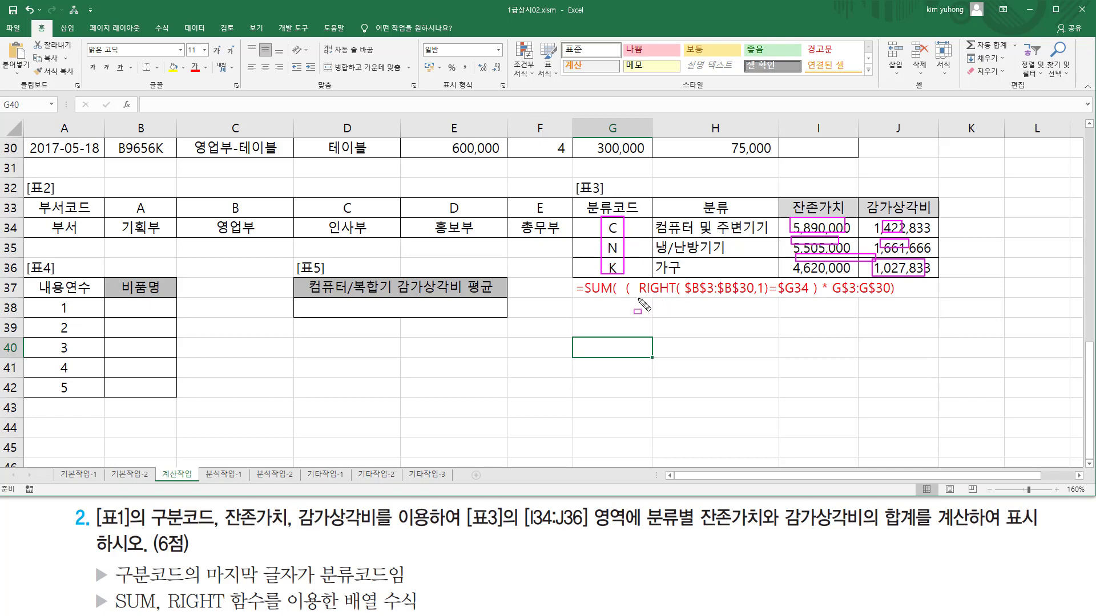
pyautogui.moveTo(638, 298)
pyautogui.mouseDown()
pyautogui.moveTo(779, 313)
pyautogui.moveTo(767, 279)
pyautogui.mouseUp()
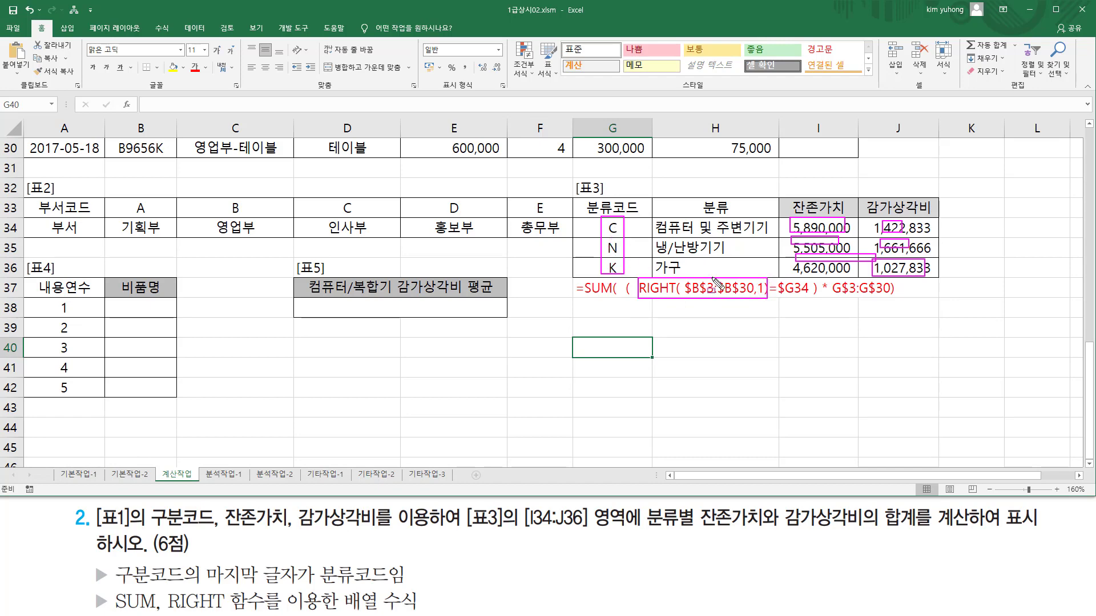
pyautogui.moveTo(779, 296); pyautogui.dragTo(812, 295)
pyautogui.moveTo(831, 278); pyautogui.dragTo(890, 298)
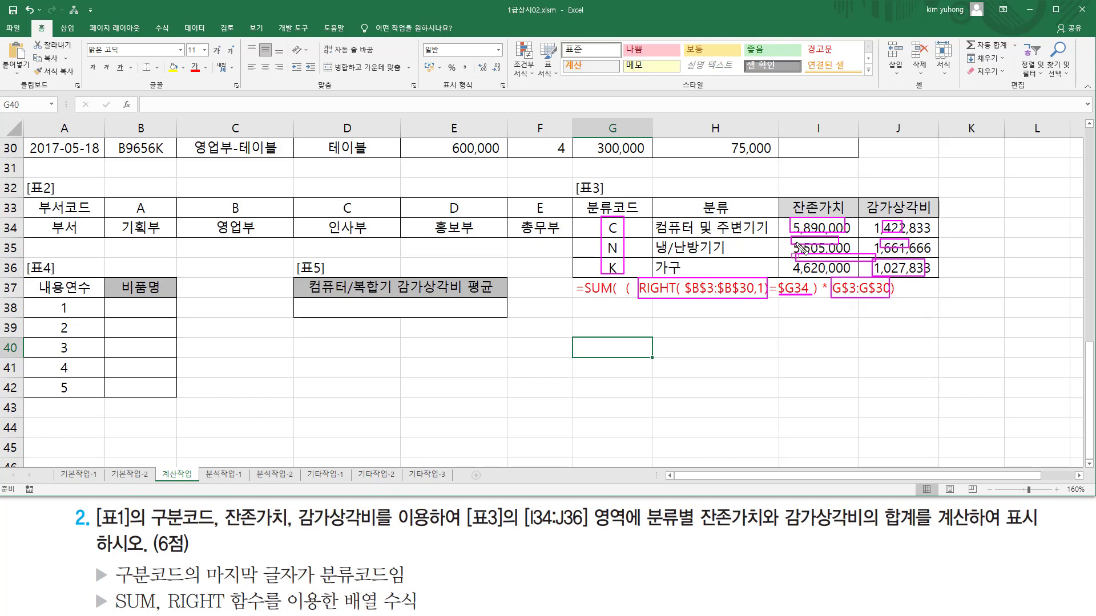
pyautogui.moveTo(783, 261); pyautogui.dragTo(789, 265)
pyautogui.press('Escape')
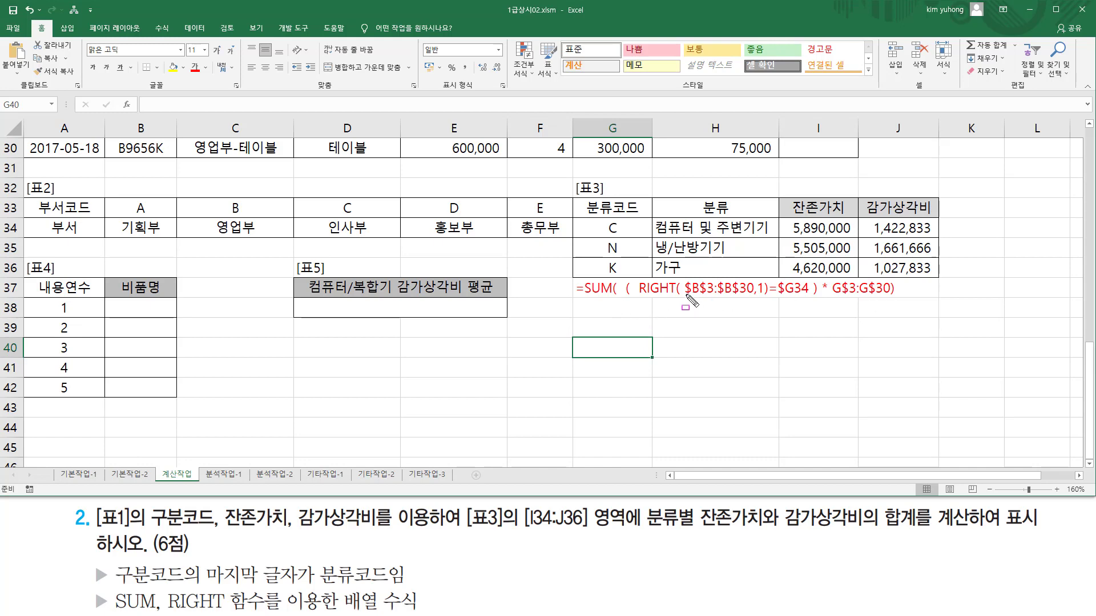
pyautogui.moveTo(685, 309)
pyautogui.mouseDown()
pyautogui.moveTo(809, 310)
pyautogui.moveTo(891, 296)
pyautogui.mouseUp()
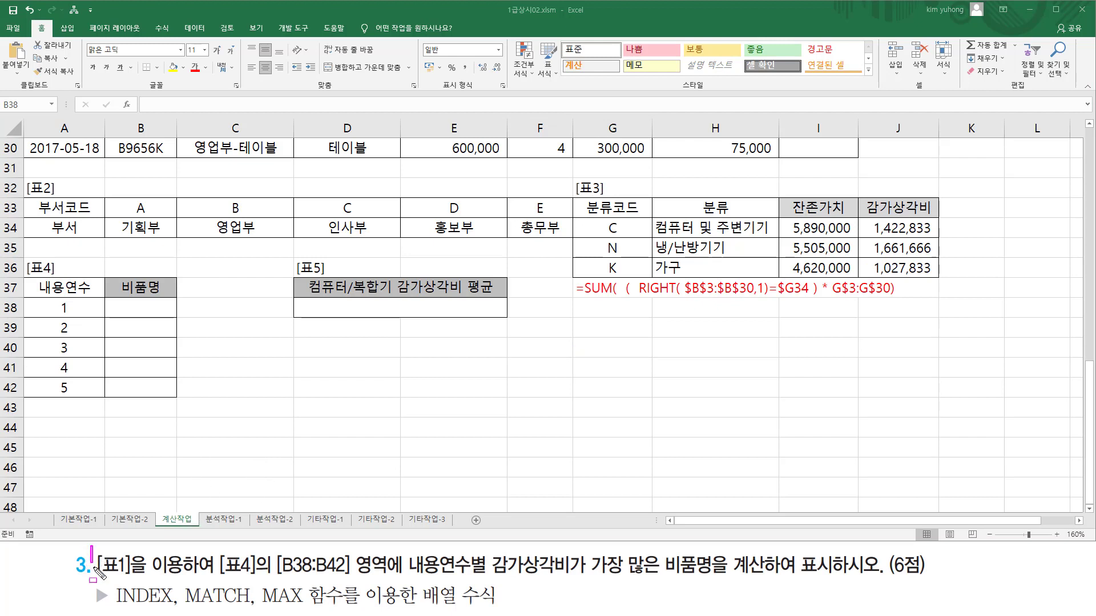
# Read task 3 on the 비품명 with the highest 감가상각비 per 내용연수 and locate its result range B38:B42 in [표4].
pyautogui.moveTo(90, 546)
pyautogui.mouseDown()
pyautogui.moveTo(156, 576)
pyautogui.moveTo(352, 581)
pyautogui.mouseUp()
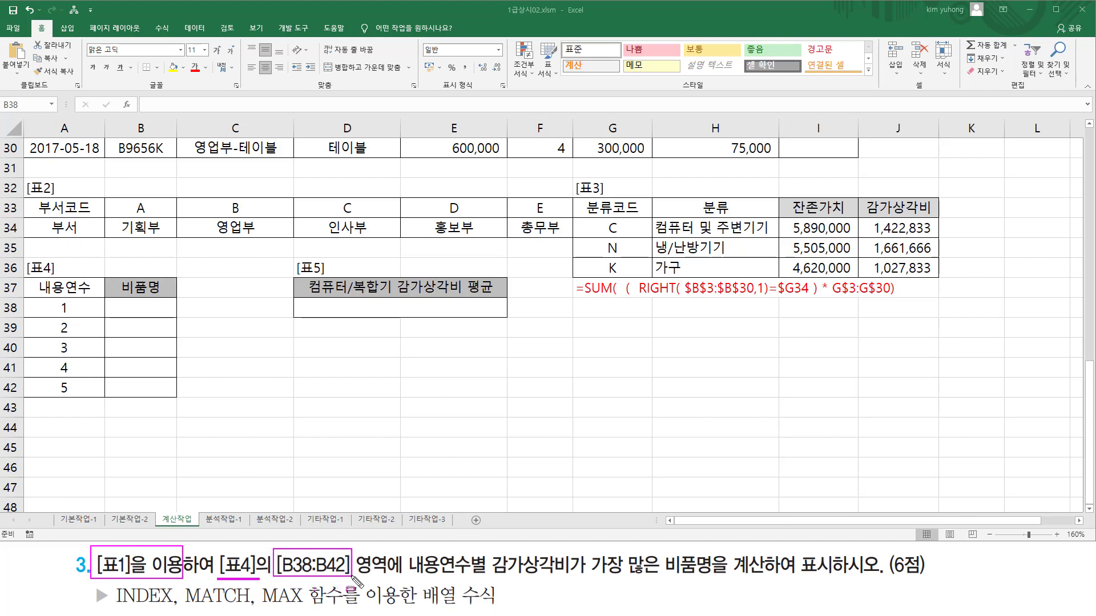
pyautogui.moveTo(119, 302); pyautogui.dragTo(166, 396)
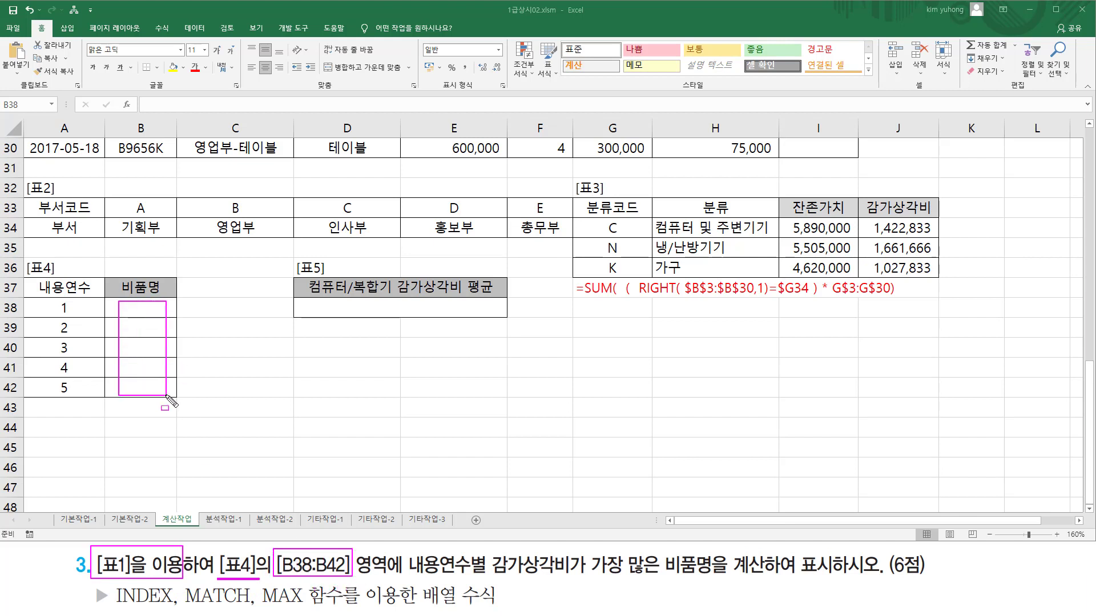
pyautogui.moveTo(398, 580)
pyautogui.mouseDown()
pyautogui.moveTo(601, 569)
pyautogui.moveTo(713, 581)
pyautogui.mouseUp()
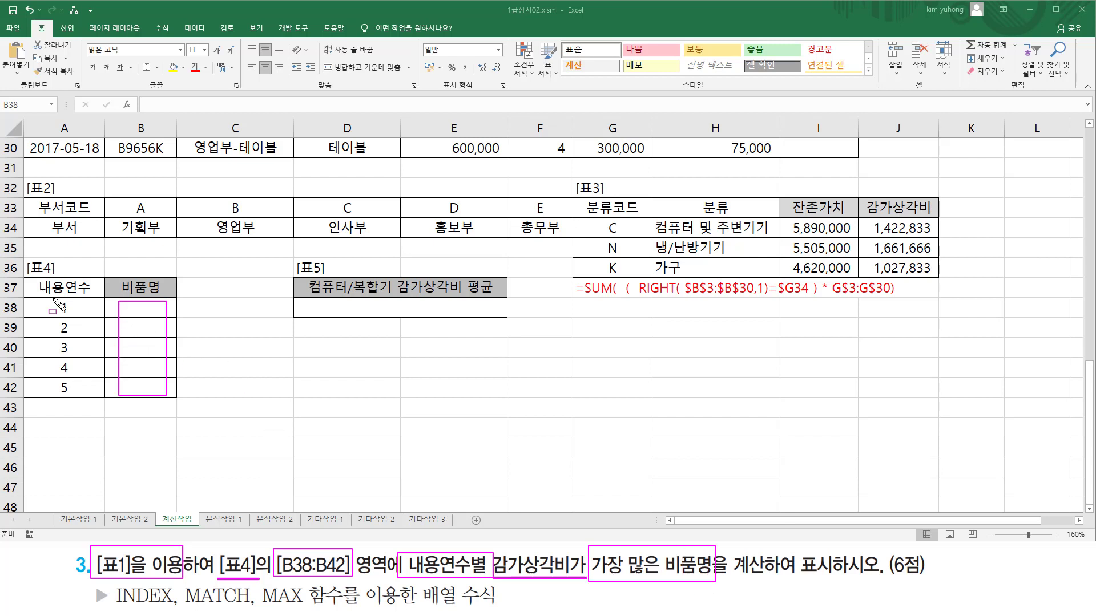
pyautogui.moveTo(53, 303); pyautogui.dragTo(79, 320)
pyautogui.moveTo(130, 305); pyautogui.dragTo(154, 314)
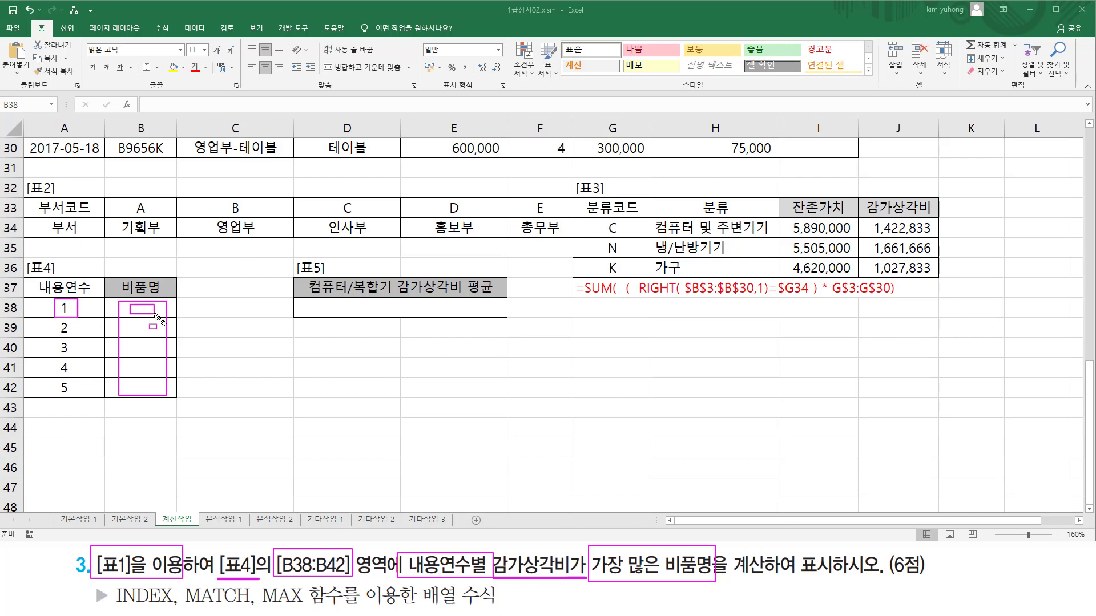
pyautogui.moveTo(58, 321); pyautogui.dragTo(73, 336)
pyautogui.moveTo(130, 322); pyautogui.dragTo(155, 334)
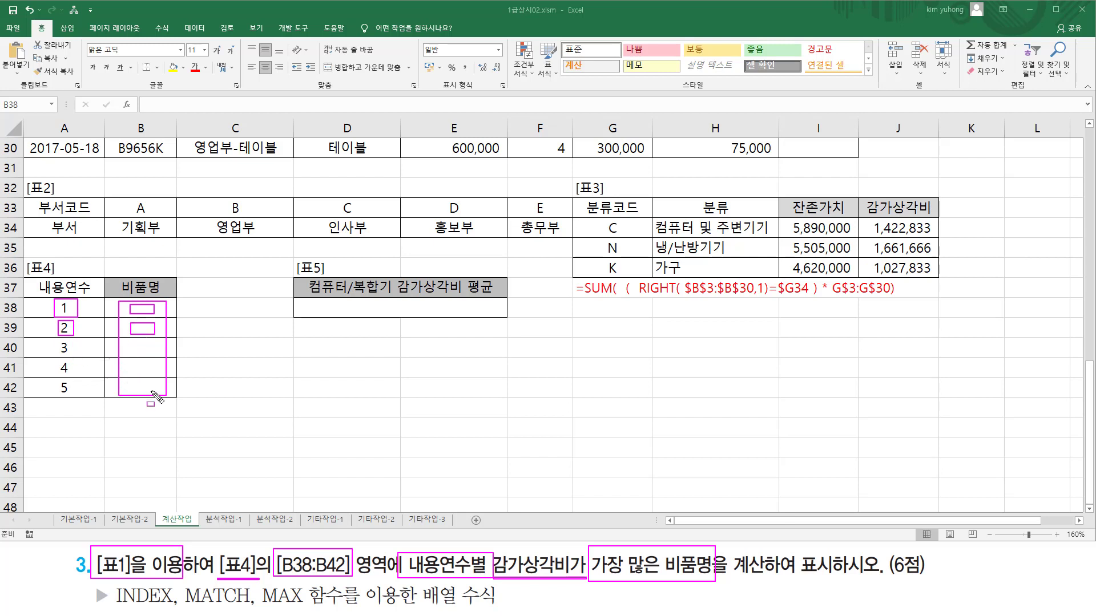
pyautogui.press('Escape')
# Select the 내용연수 1 cells and their 감가상각비 values together in rows 4, 11, 12 and 14 of [표1].
pyautogui.scroll(10, 627, 326)
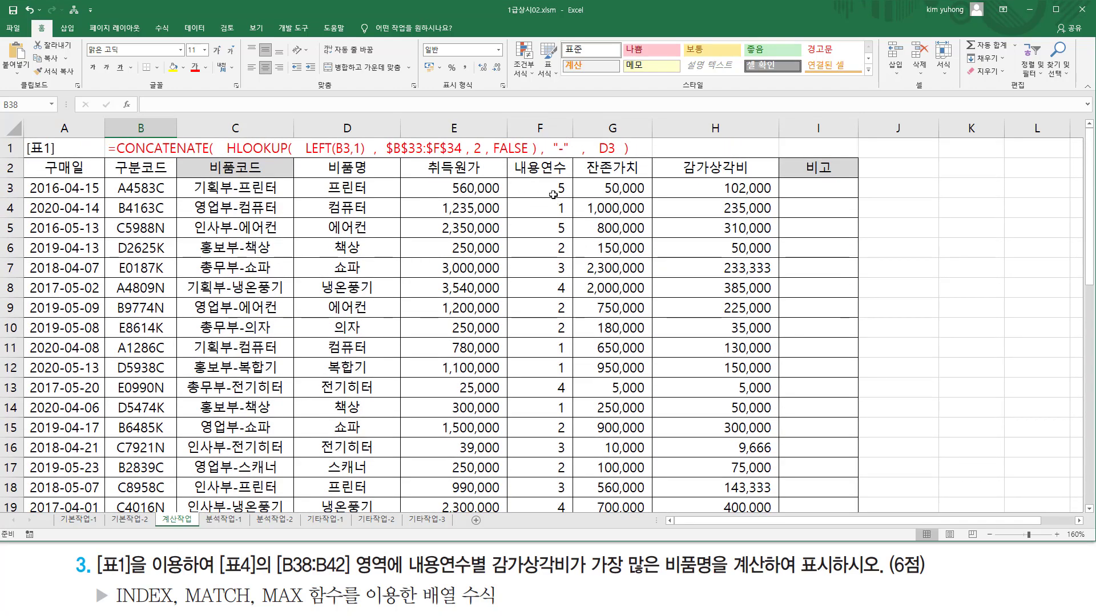
pyautogui.click(560, 208)
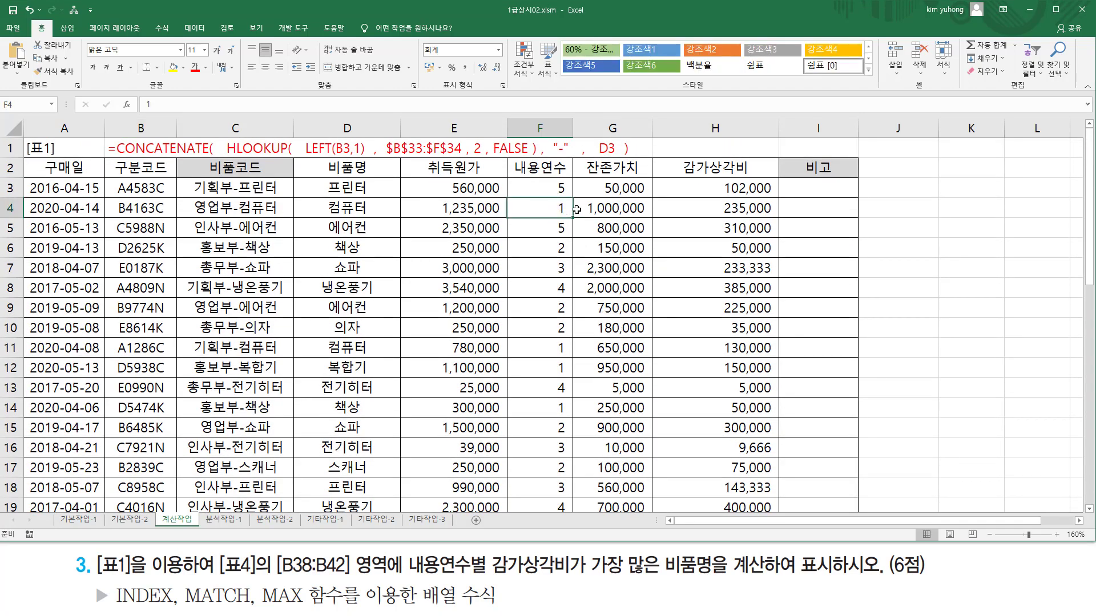
pyautogui.keyDown('ctrl'); pyautogui.click(699, 211); pyautogui.keyUp('ctrl')
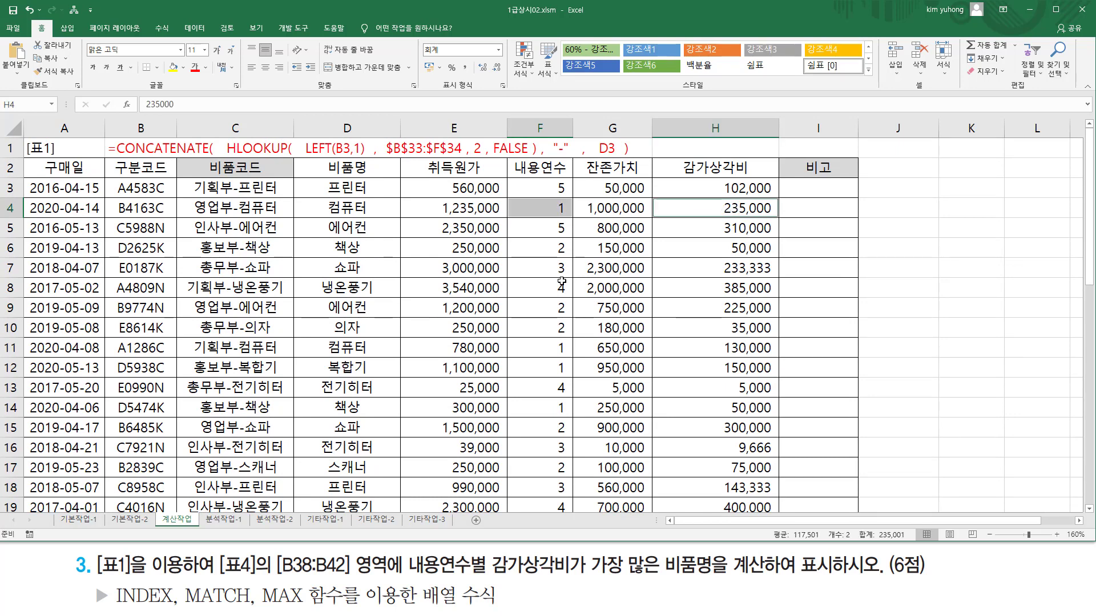
pyautogui.keyDown('ctrl'); pyautogui.click(550, 348); pyautogui.keyUp('ctrl')
pyautogui.keyDown('ctrl'); pyautogui.click(714, 348); pyautogui.keyUp('ctrl')
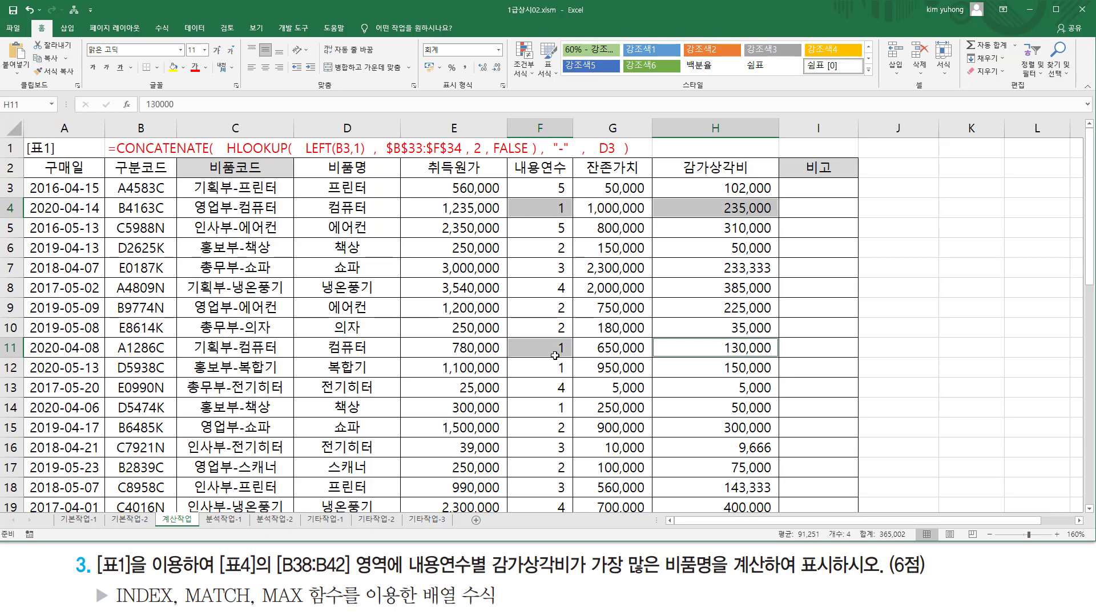
pyautogui.keyDown('ctrl'); pyautogui.click(555, 367); pyautogui.keyUp('ctrl')
pyautogui.keyDown('ctrl'); pyautogui.click(684, 363); pyautogui.keyUp('ctrl')
pyautogui.keyDown('ctrl'); pyautogui.click(559, 410); pyautogui.keyUp('ctrl')
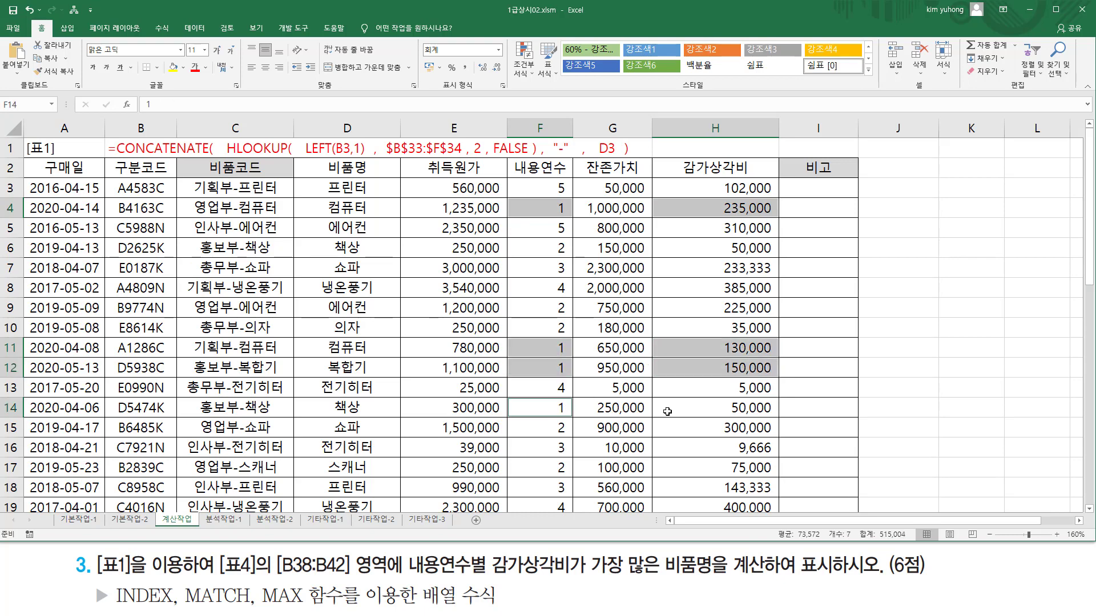
pyautogui.keyDown('ctrl'); pyautogui.click(684, 407); pyautogui.keyUp('ctrl')
# Add the remaining 내용연수 1 cells and their 감가상각비 values in rows 21, 24 and 29 of [표1] to the selection.
pyautogui.scroll(-4, 669, 382)
pyautogui.scroll(-1, 668, 378)
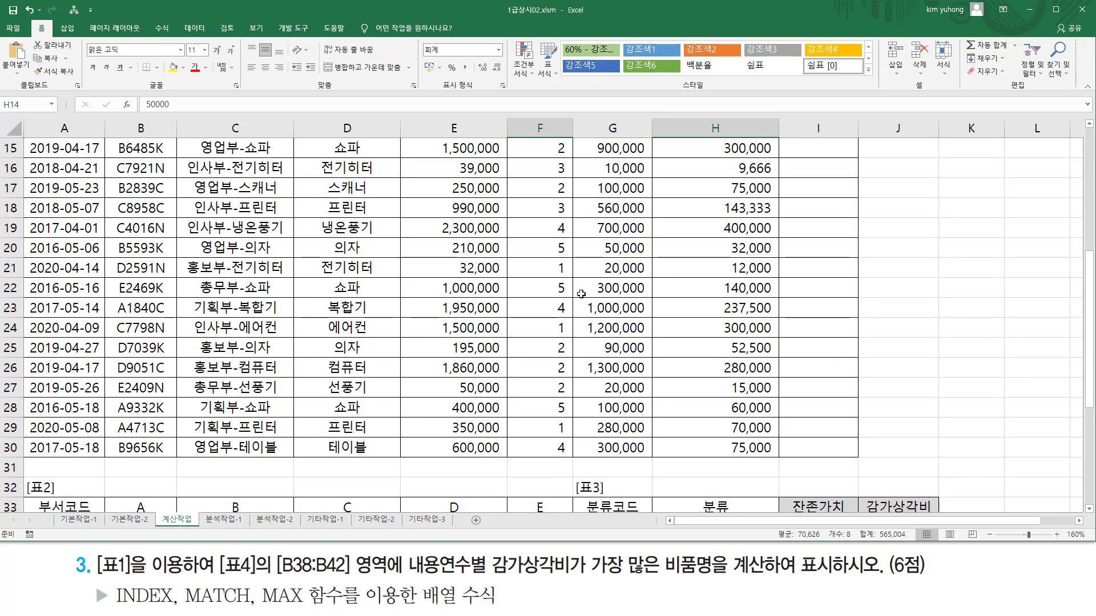
pyautogui.keyDown('ctrl'); pyautogui.click(562, 272); pyautogui.keyUp('ctrl')
pyautogui.keyDown('ctrl'); pyautogui.click(659, 277); pyautogui.keyUp('ctrl')
pyautogui.keyDown('ctrl'); pyautogui.click(541, 327); pyautogui.keyUp('ctrl')
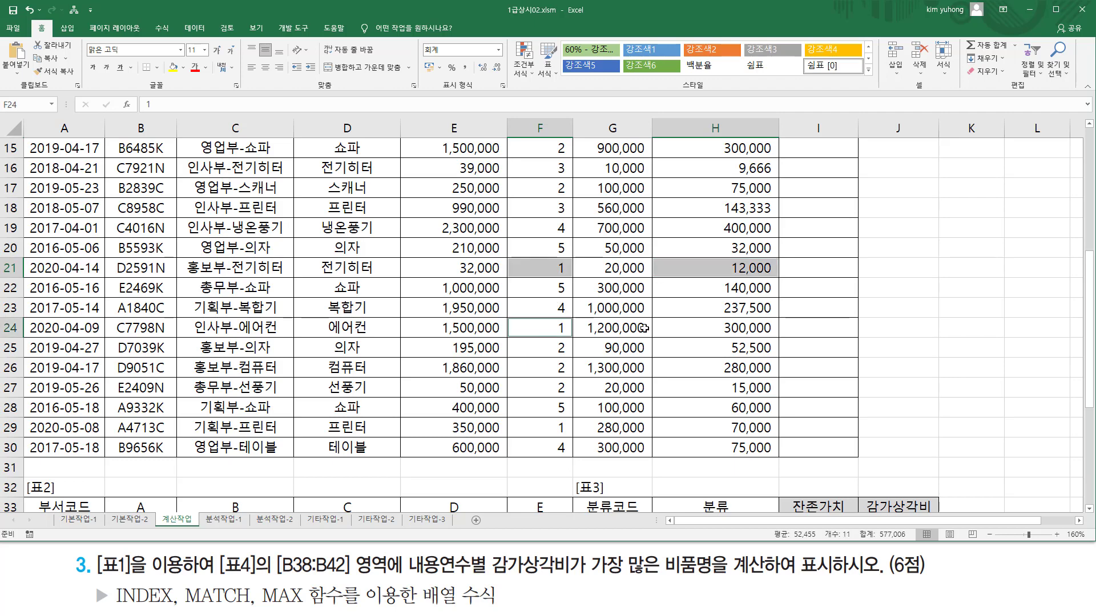
pyautogui.keyDown('ctrl'); pyautogui.click(692, 335); pyautogui.keyUp('ctrl')
pyautogui.keyDown('ctrl'); pyautogui.click(532, 430); pyautogui.keyUp('ctrl')
pyautogui.keyDown('ctrl'); pyautogui.click(690, 428); pyautogui.keyUp('ctrl')
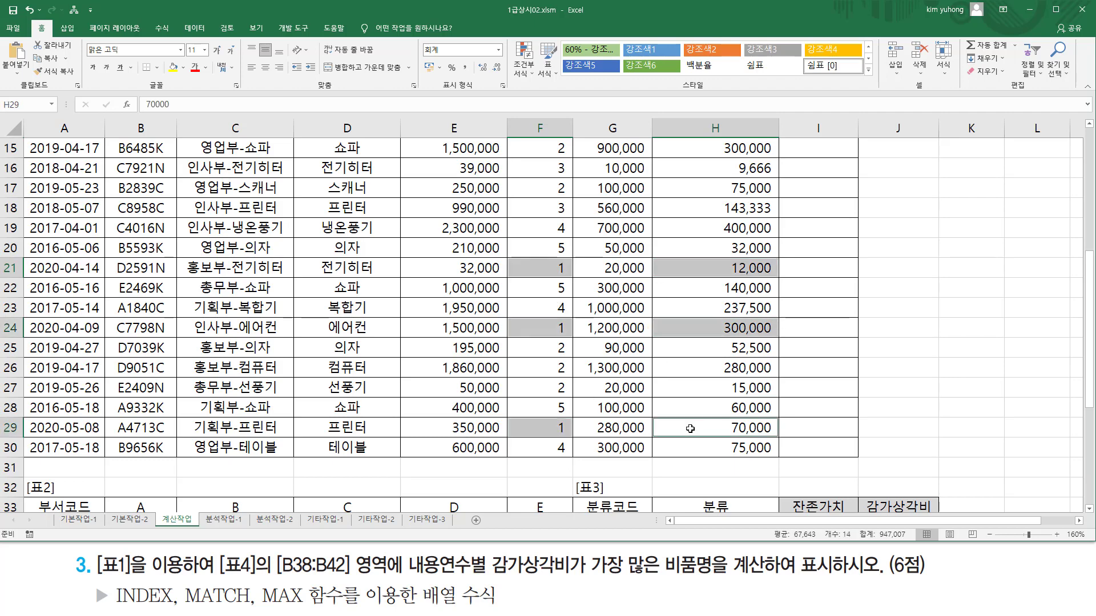
# Compare the selected 감가상각비 values for 내용연수 1 and identify the 비품명 in the row with the highest one.
pyautogui.scroll(5, 602, 325)
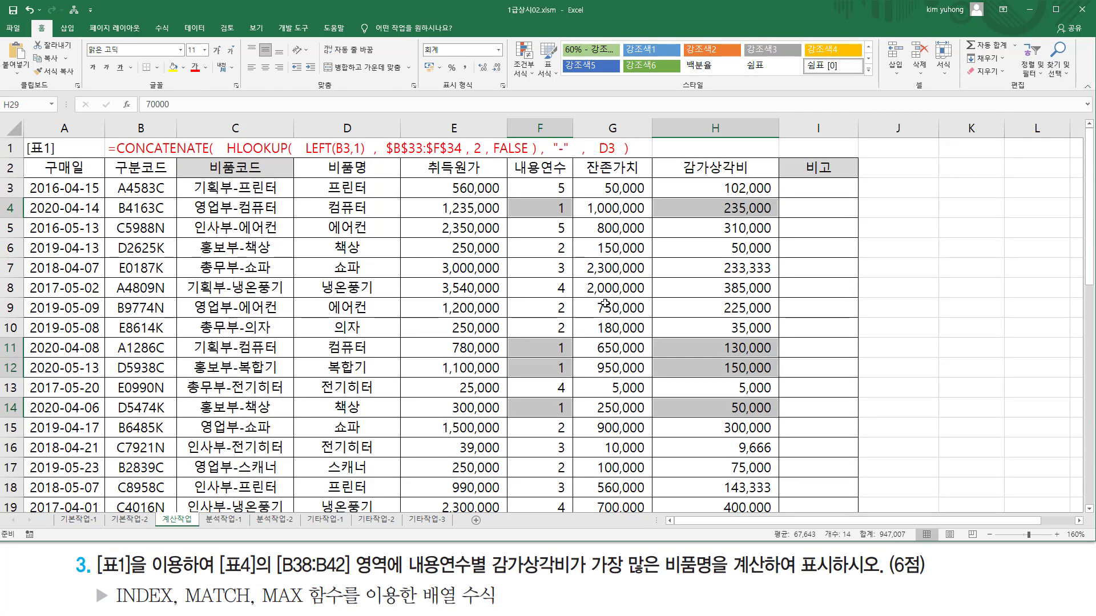
pyautogui.scroll(-5, 591, 272)
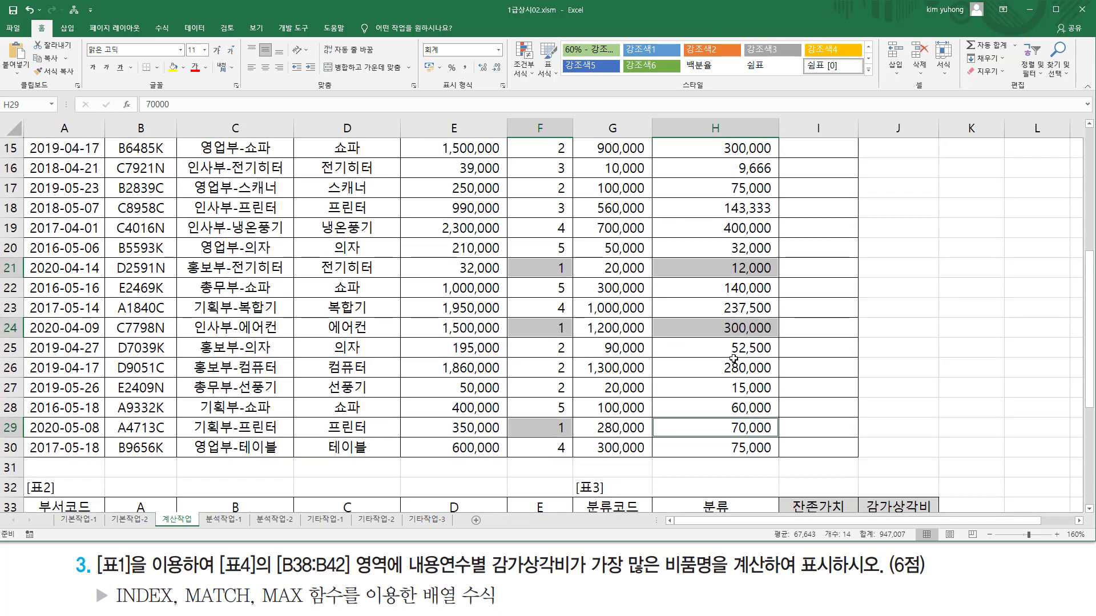
pyautogui.scroll(5, 733, 359)
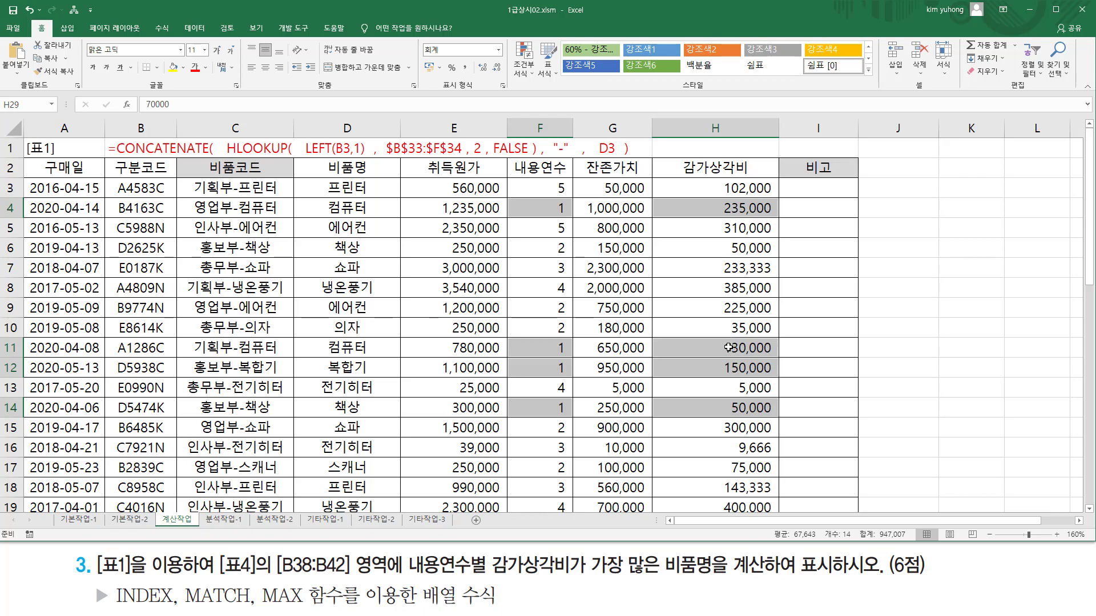
pyautogui.scroll(-5, 748, 412)
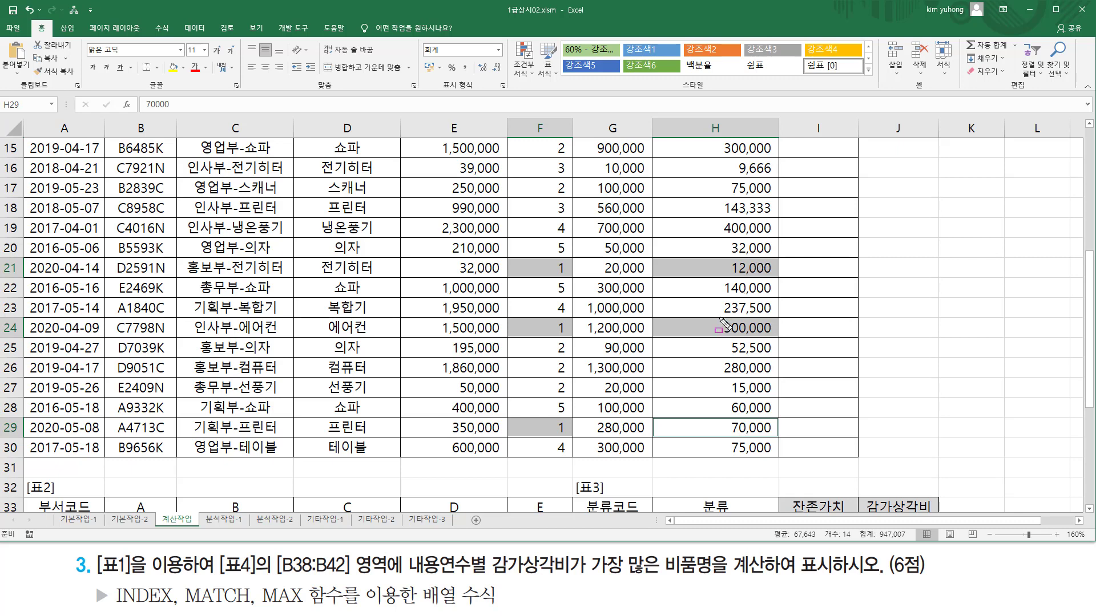
pyautogui.moveTo(719, 318); pyautogui.dragTo(774, 340)
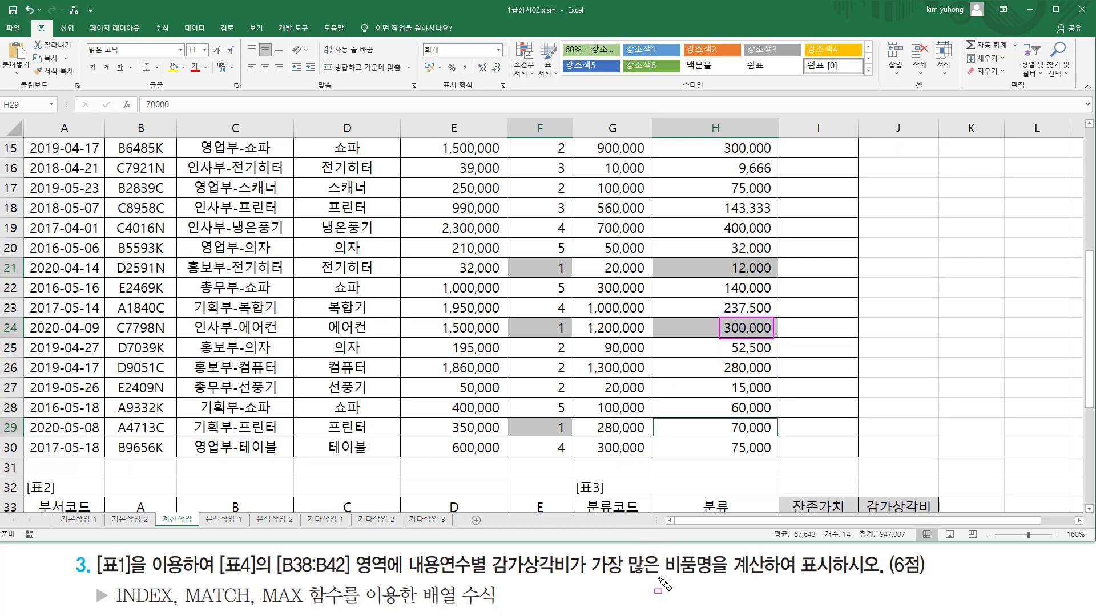
pyautogui.moveTo(490, 576); pyautogui.dragTo(713, 585)
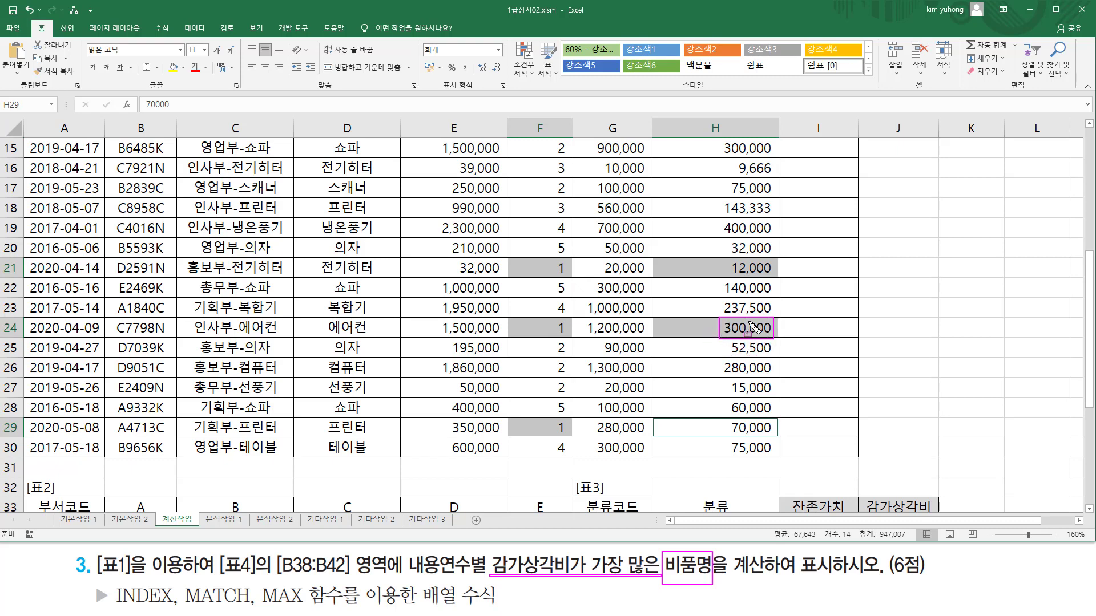
pyautogui.moveTo(324, 318)
pyautogui.mouseDown()
pyautogui.moveTo(341, 336)
pyautogui.moveTo(370, 337)
pyautogui.mouseUp()
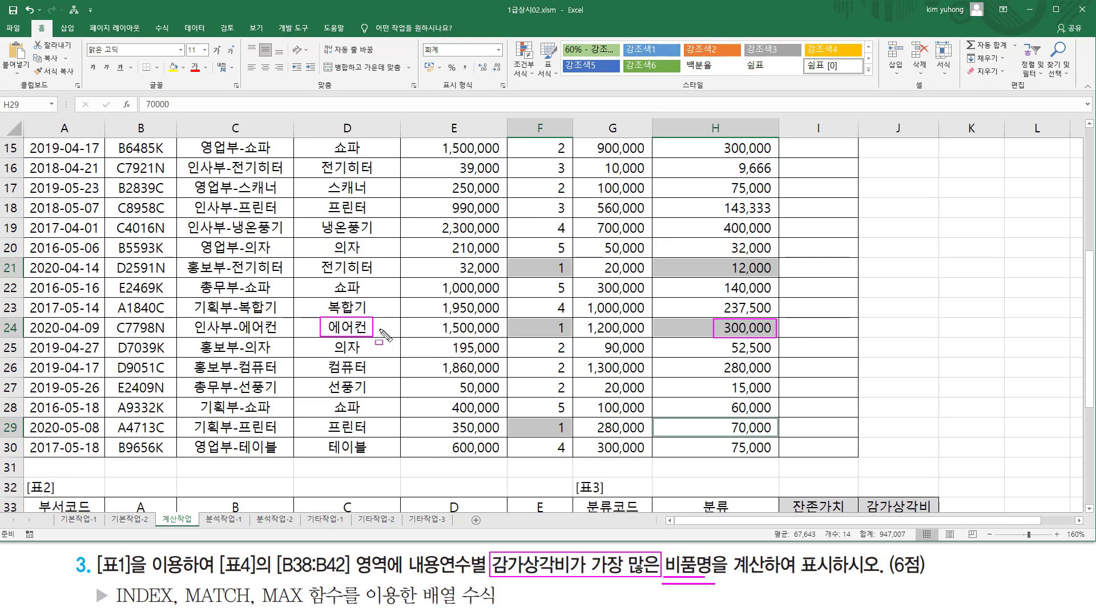
pyautogui.press('Escape')
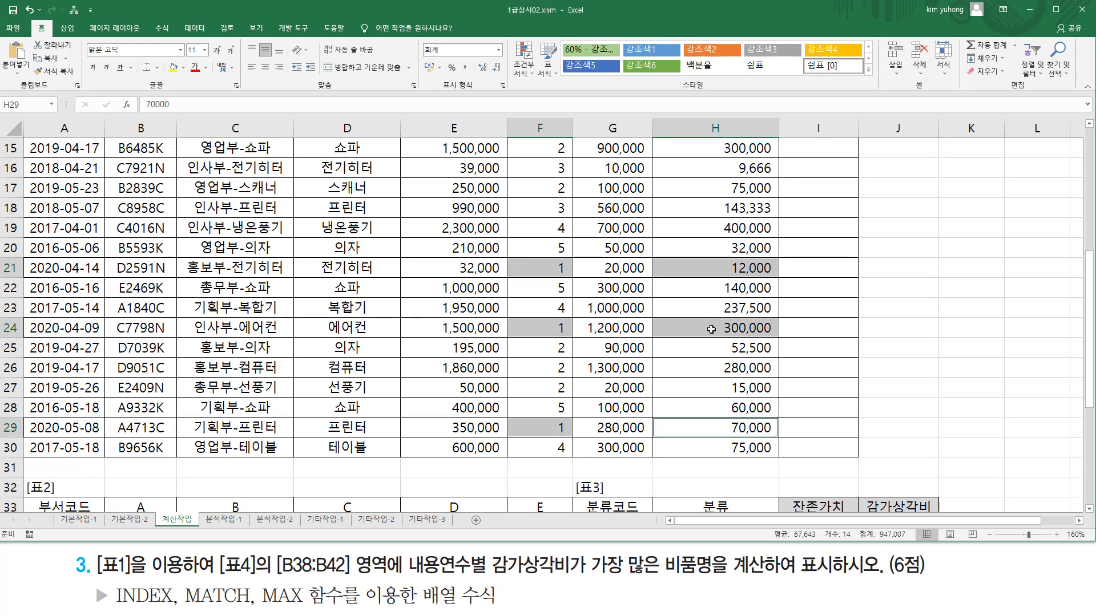
# Review the rows with 내용연수 1 in [표1] and relate their highest 감가상각비 to the MAX function required by task 3.
pyautogui.scroll(5, 711, 329)
pyautogui.hotkey('ctrl', '2')
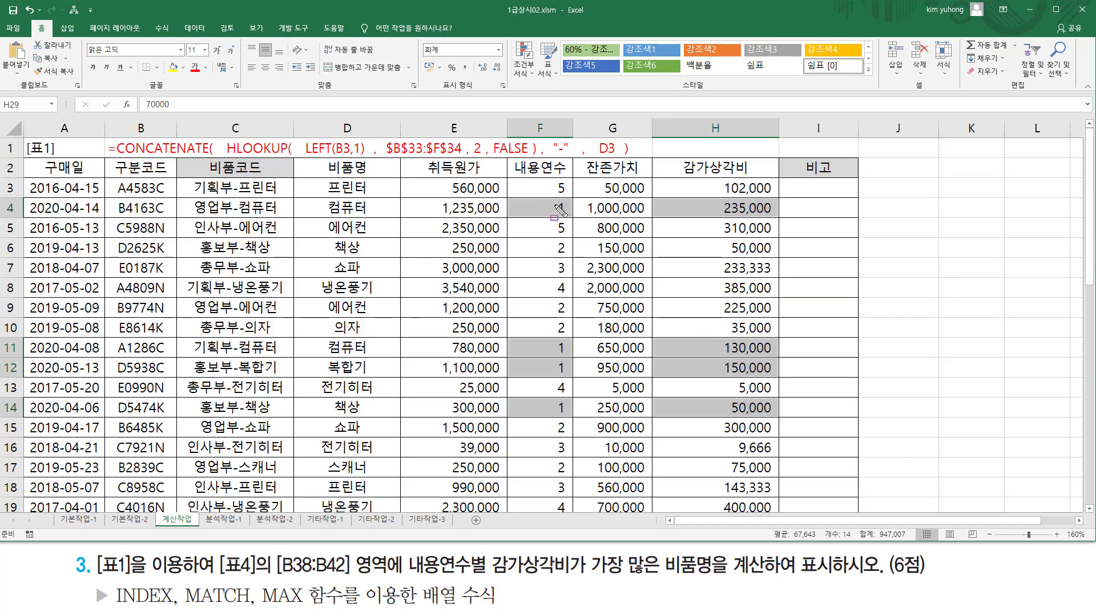
pyautogui.moveTo(544, 198); pyautogui.dragTo(576, 220)
pyautogui.moveTo(551, 336)
pyautogui.mouseDown()
pyautogui.moveTo(578, 361)
pyautogui.moveTo(575, 374)
pyautogui.mouseUp()
pyautogui.click(550, 407)
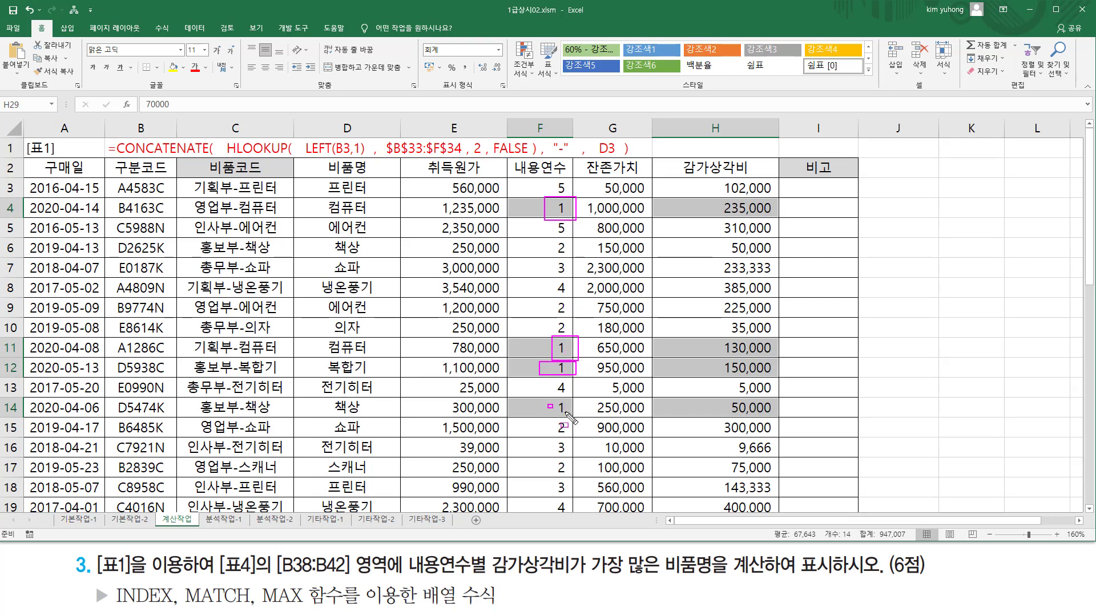
pyautogui.moveTo(565, 412); pyautogui.dragTo(590, 416)
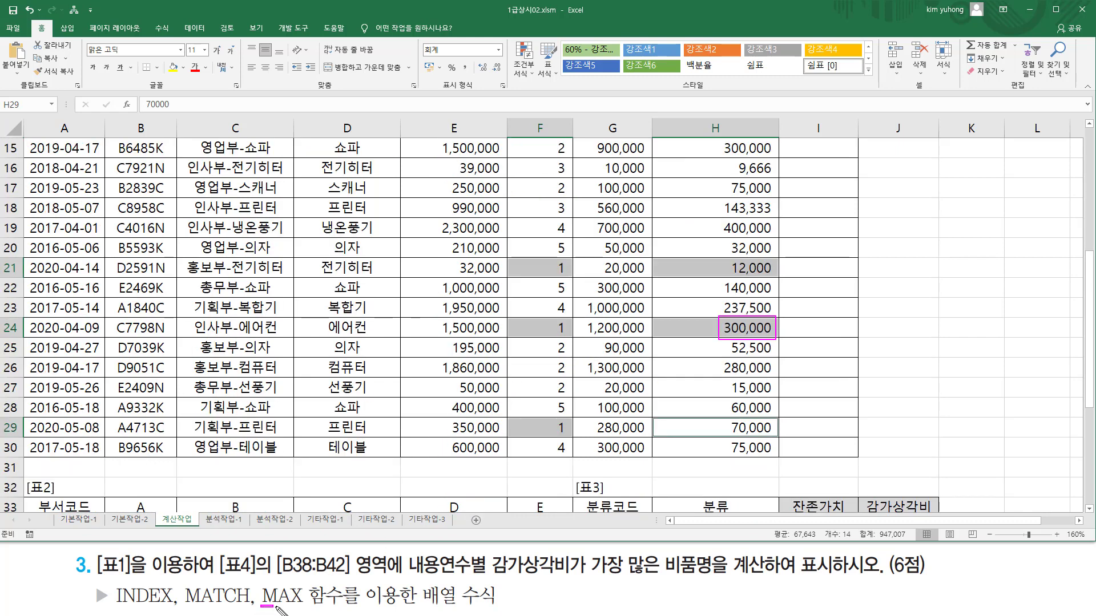
pyautogui.moveTo(276, 607)
pyautogui.mouseDown()
pyautogui.moveTo(343, 606)
pyautogui.moveTo(342, 588)
pyautogui.moveTo(304, 588)
pyautogui.mouseUp()
pyautogui.moveTo(321, 318)
pyautogui.mouseDown()
pyautogui.moveTo(337, 338)
pyautogui.moveTo(372, 338)
pyautogui.mouseUp()
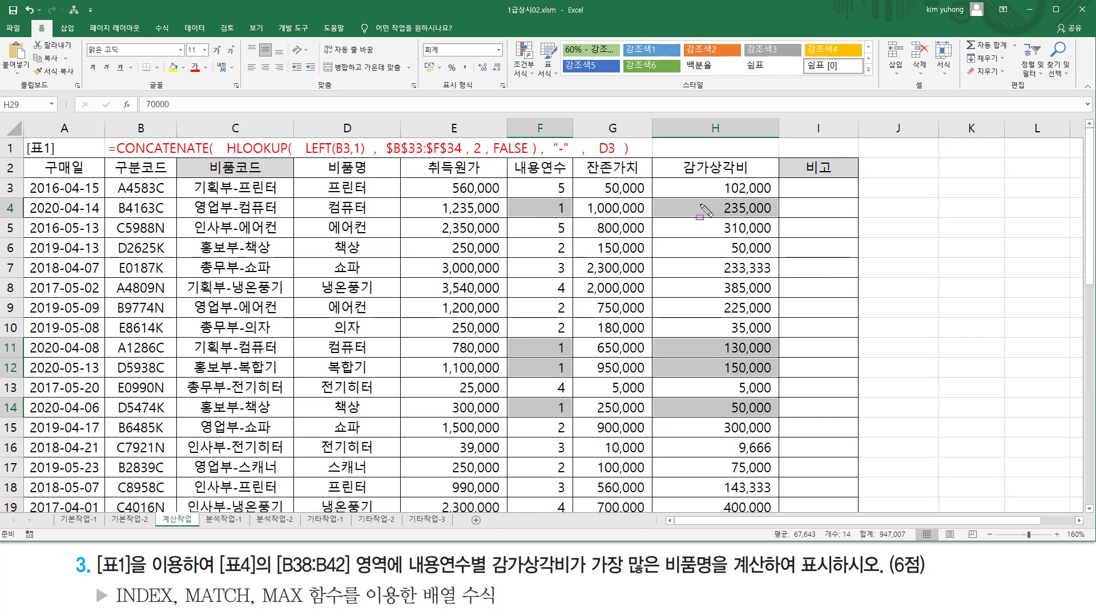
pyautogui.press('Escape')
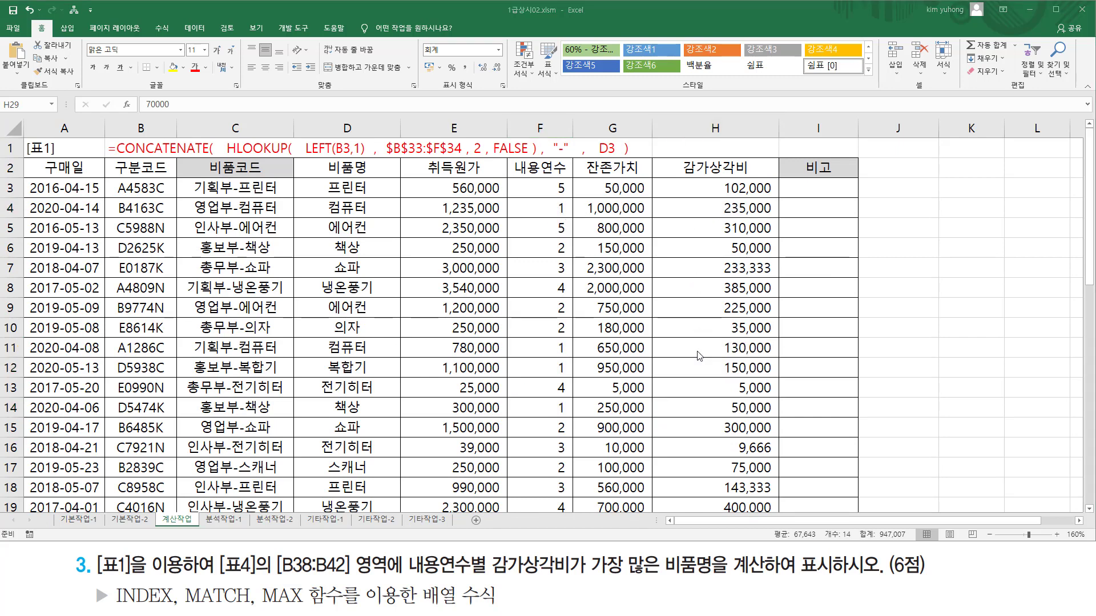
# Examine how MATCH locates the row of the highest 감가상각비 and INDEX returns the 비품명 from that row.
pyautogui.scroll(-5, 700, 356)
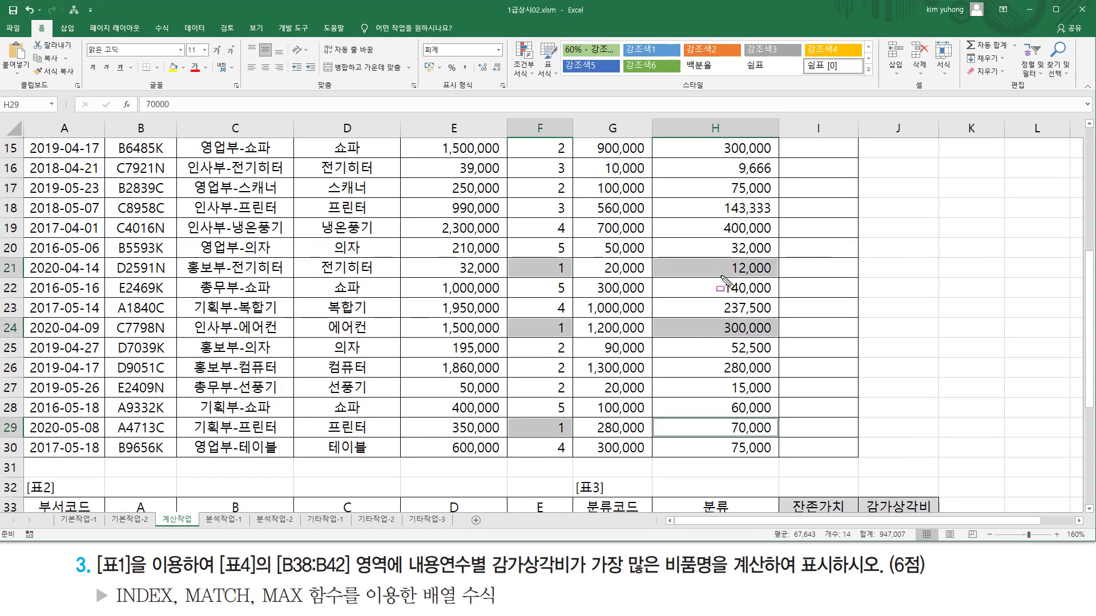
pyautogui.moveTo(722, 317); pyautogui.dragTo(776, 338)
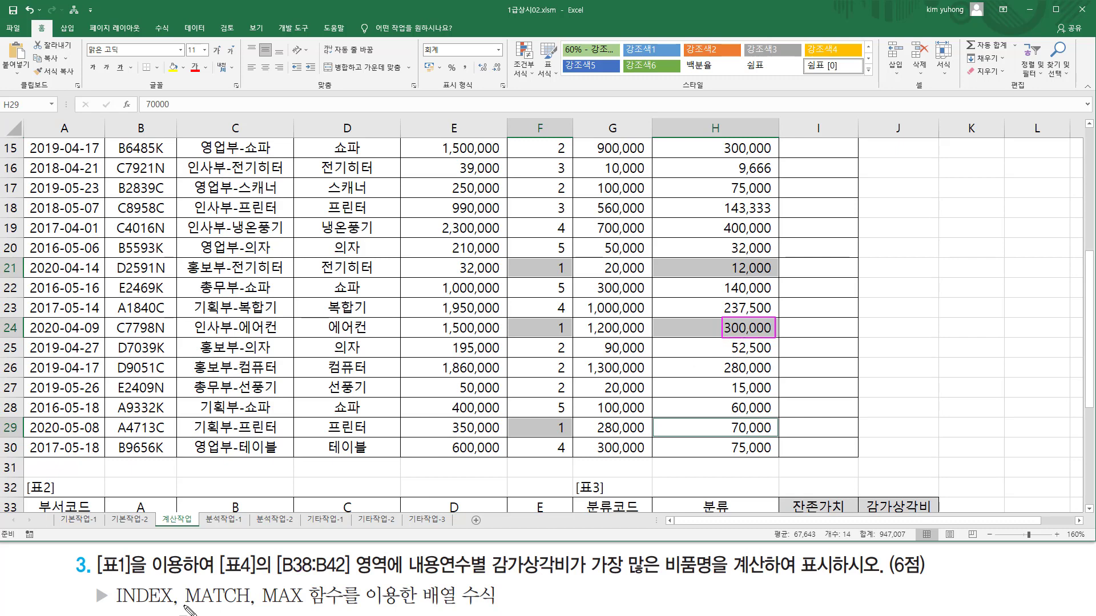
pyautogui.moveTo(184, 607)
pyautogui.mouseDown()
pyautogui.moveTo(249, 606)
pyautogui.moveTo(255, 587)
pyautogui.mouseUp()
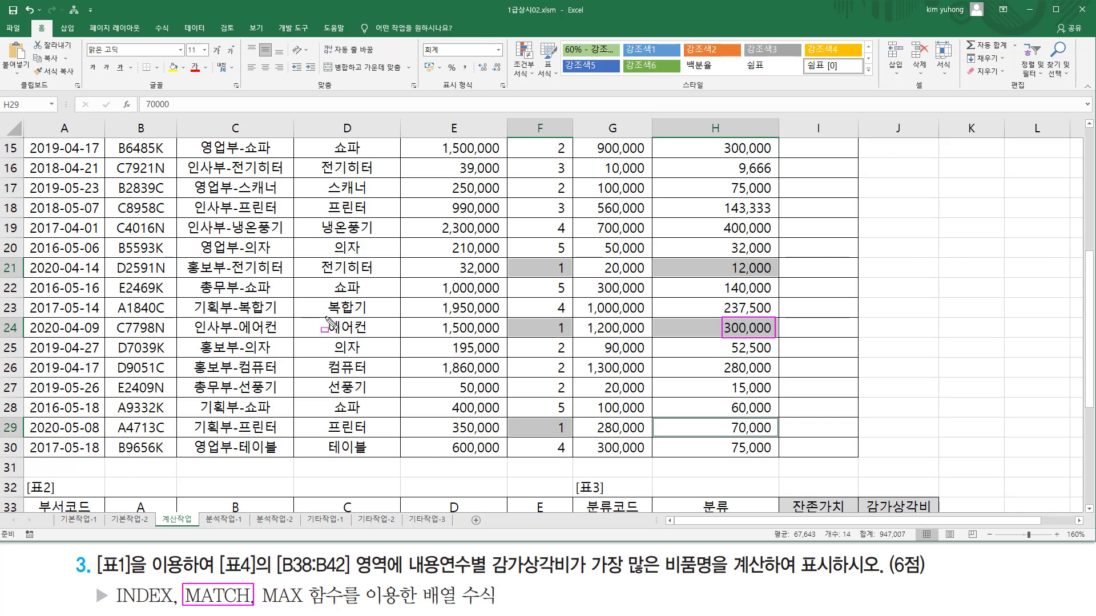
pyautogui.moveTo(327, 318)
pyautogui.mouseDown()
pyautogui.moveTo(340, 337)
pyautogui.moveTo(377, 340)
pyautogui.mouseUp()
pyautogui.moveTo(113, 606); pyautogui.dragTo(173, 607)
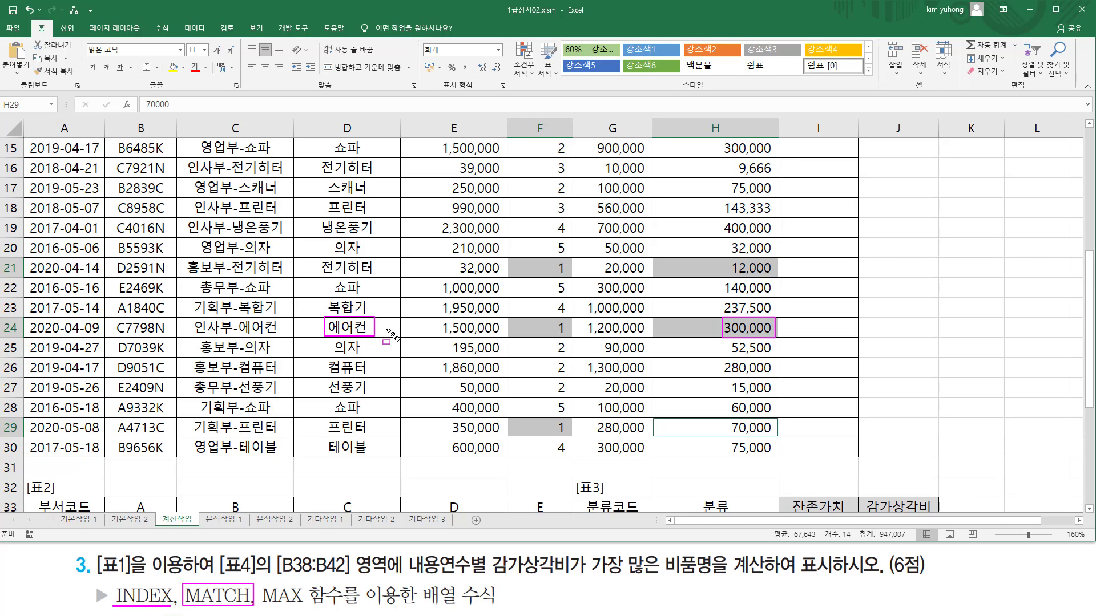
pyautogui.moveTo(378, 340); pyautogui.dragTo(384, 344)
pyautogui.press('Escape')
# Begin a formula in B38 of [표4] with the MAX function and an opening parenthesis for its condition.
pyautogui.scroll(-5, 350, 344)
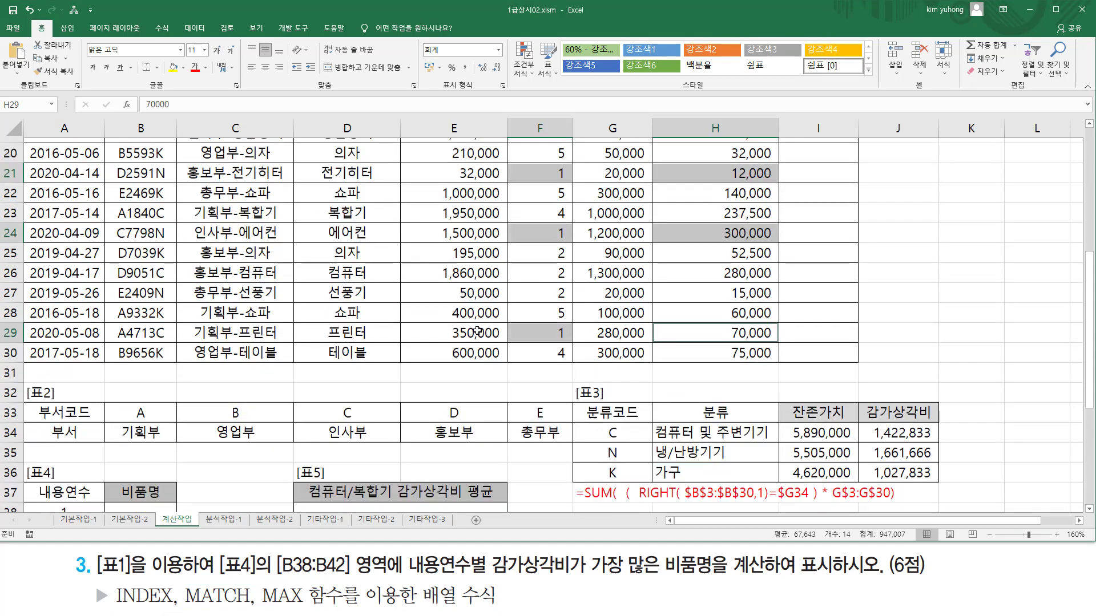
pyautogui.click(153, 329)
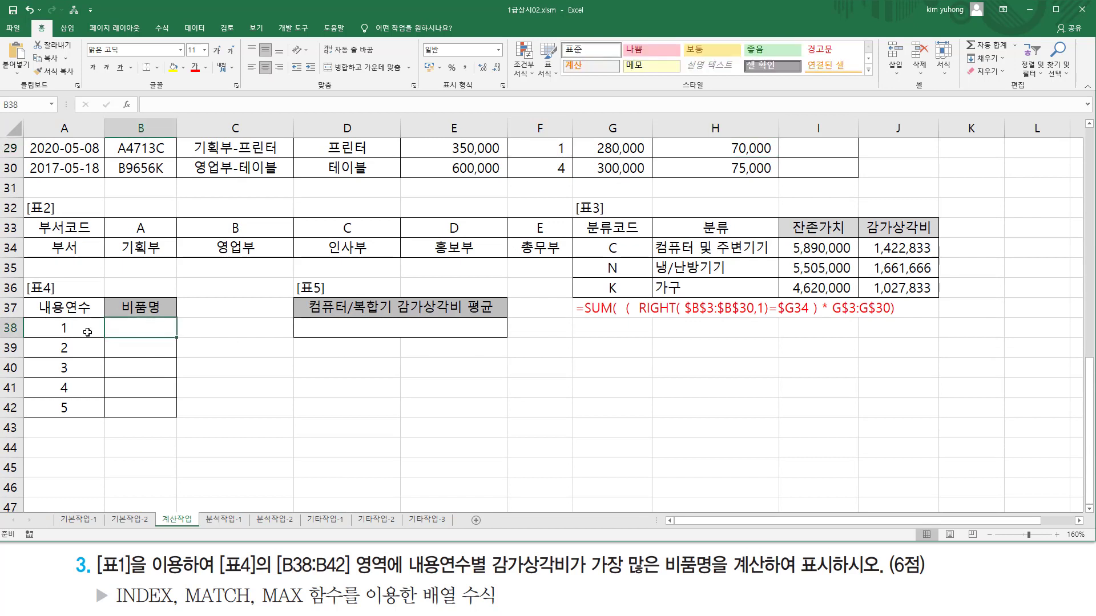
pyautogui.write('=')
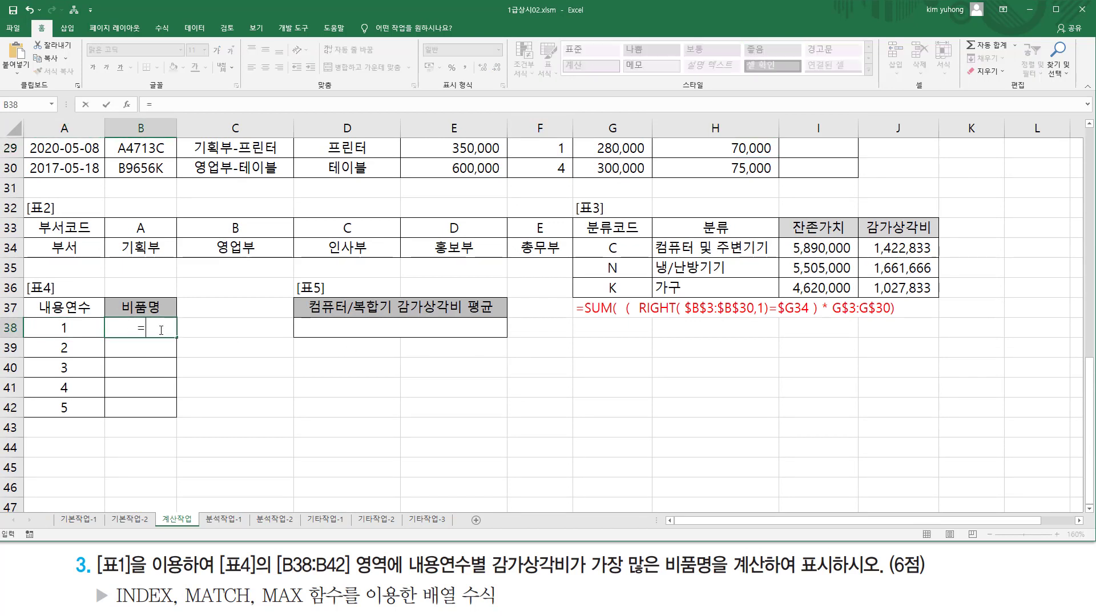
pyautogui.write('max')
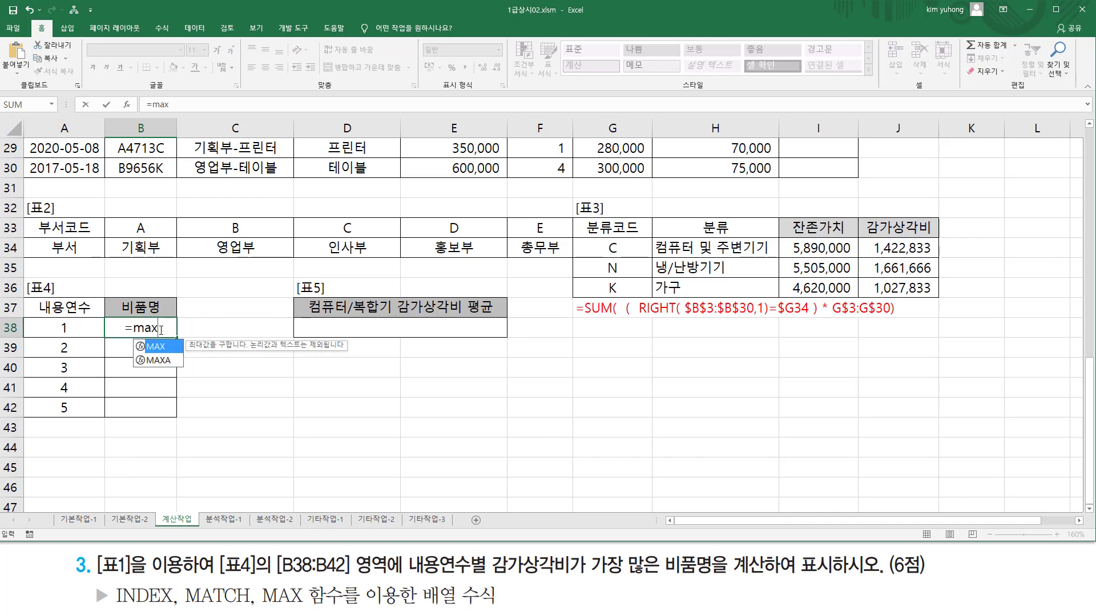
pyautogui.press('Tab')
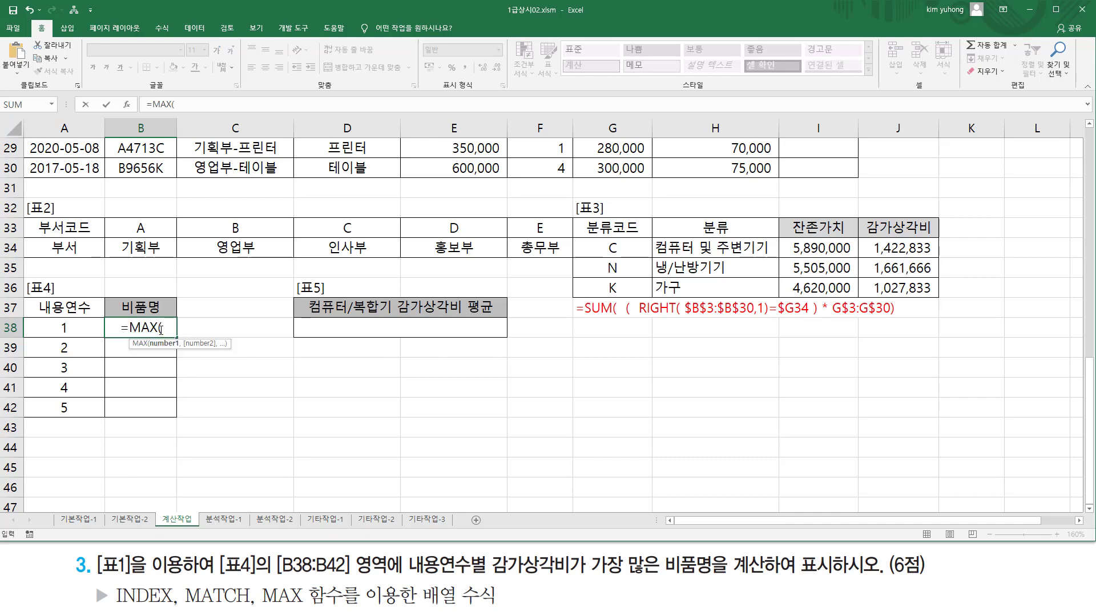
pyautogui.write('(')
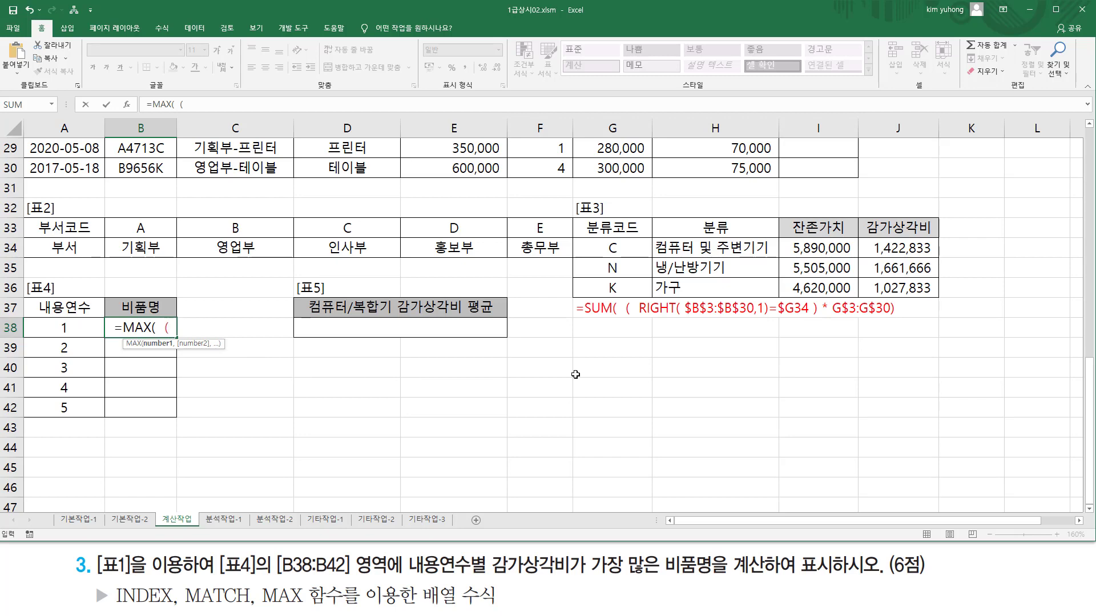
# Enter the condition (F3:F30=A38) inside MAX, comparing the 내용연수 column of [표1] with the first 내용연수 of [표4].
pyautogui.scroll(9, 637, 374)
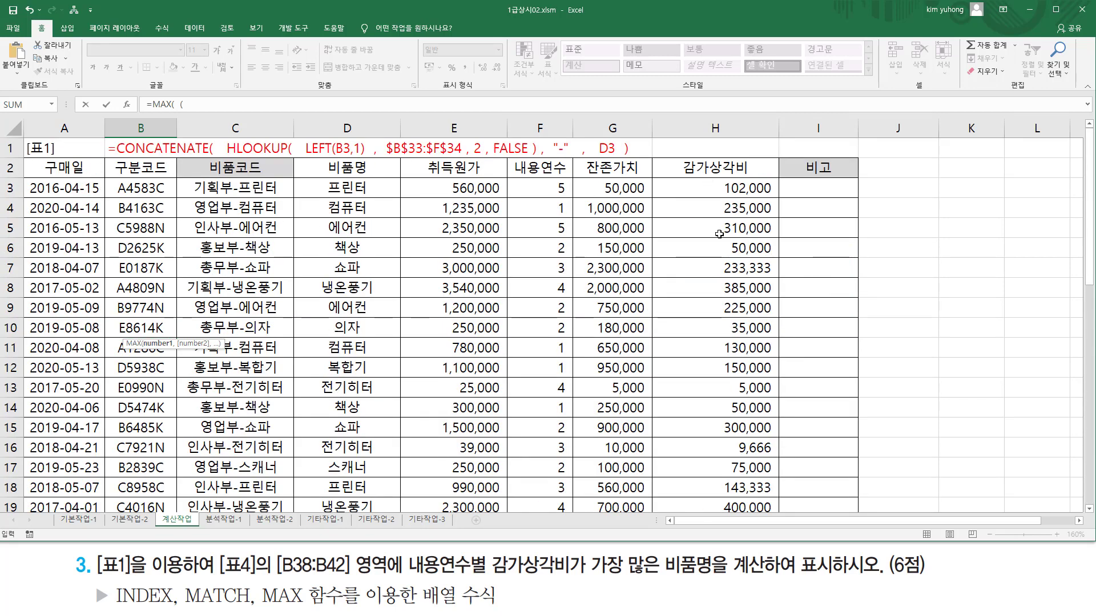
pyautogui.moveTo(543, 194); pyautogui.dragTo(548, 614)
pyautogui.moveTo(544, 540); pyautogui.dragTo(552, 474)
pyautogui.scroll(5, 551, 466)
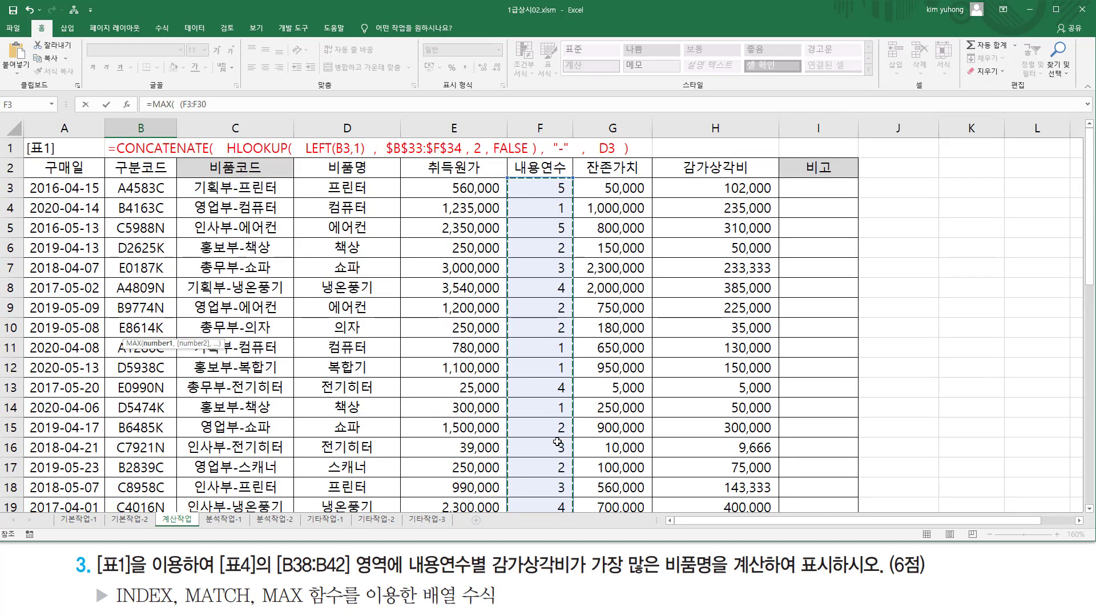
pyautogui.scroll(-2, 548, 446)
pyautogui.scroll(-3, 549, 442)
pyautogui.scroll(-2, 372, 454)
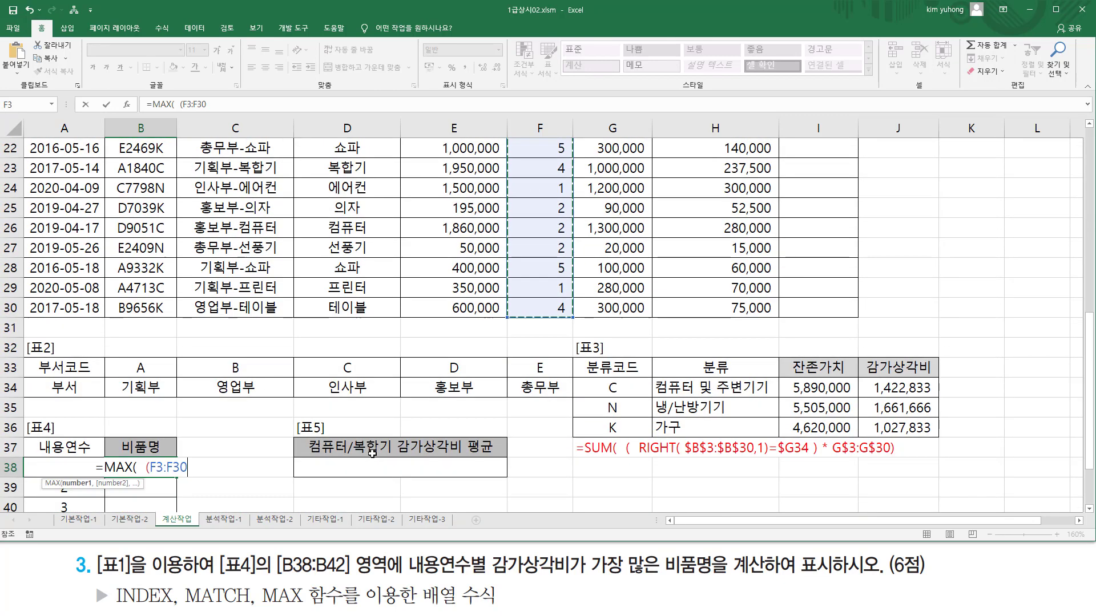
pyautogui.scroll(-2, 137, 377)
pyautogui.write('=')
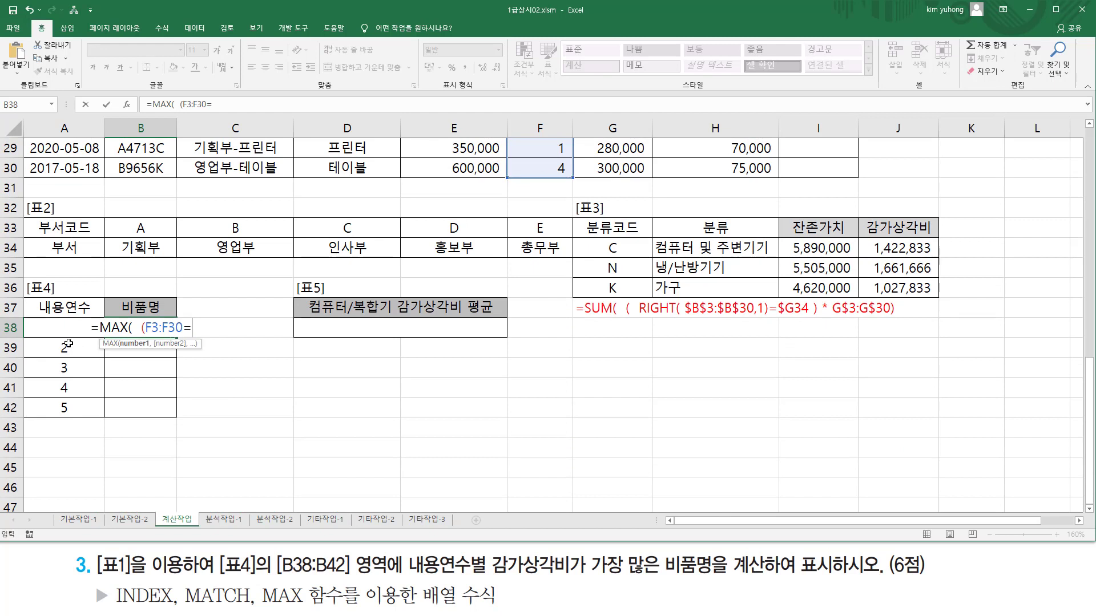
pyautogui.click(75, 346)
pyautogui.click(63, 331)
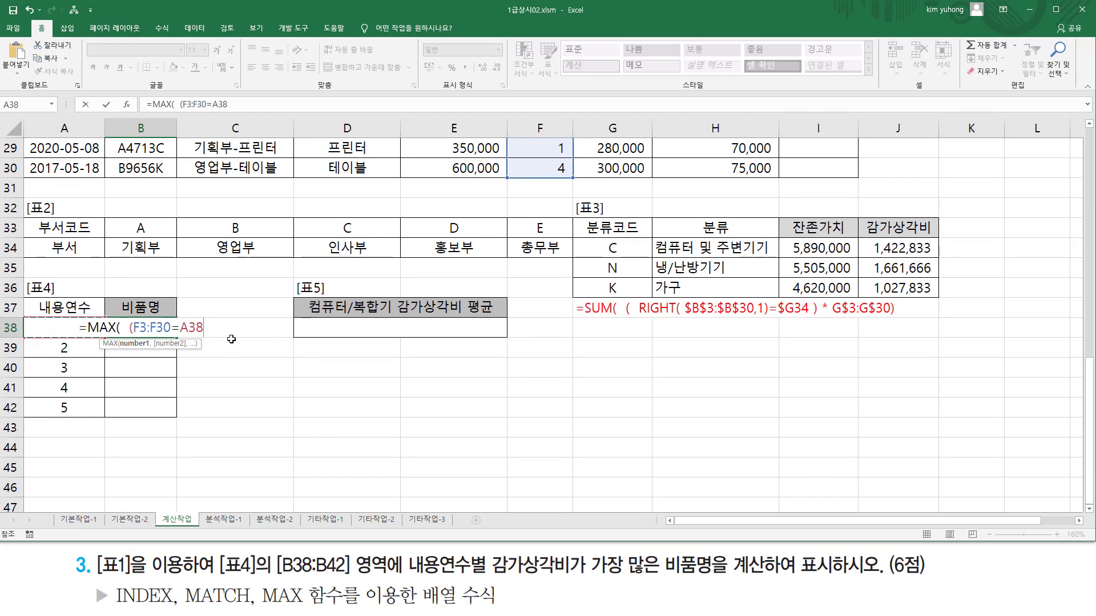
pyautogui.write(')')
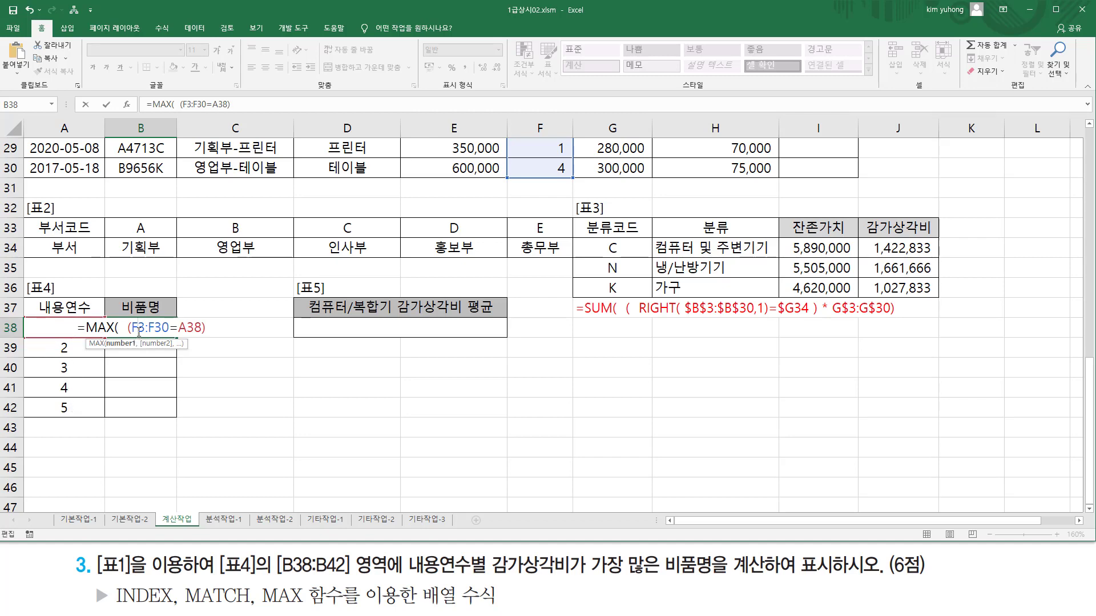
# Make the condition's range absolute as $F$3:$F$30 and add a multiplication operator after the closed condition.
pyautogui.moveTo(137, 328); pyautogui.dragTo(159, 330)
pyautogui.press('F4')
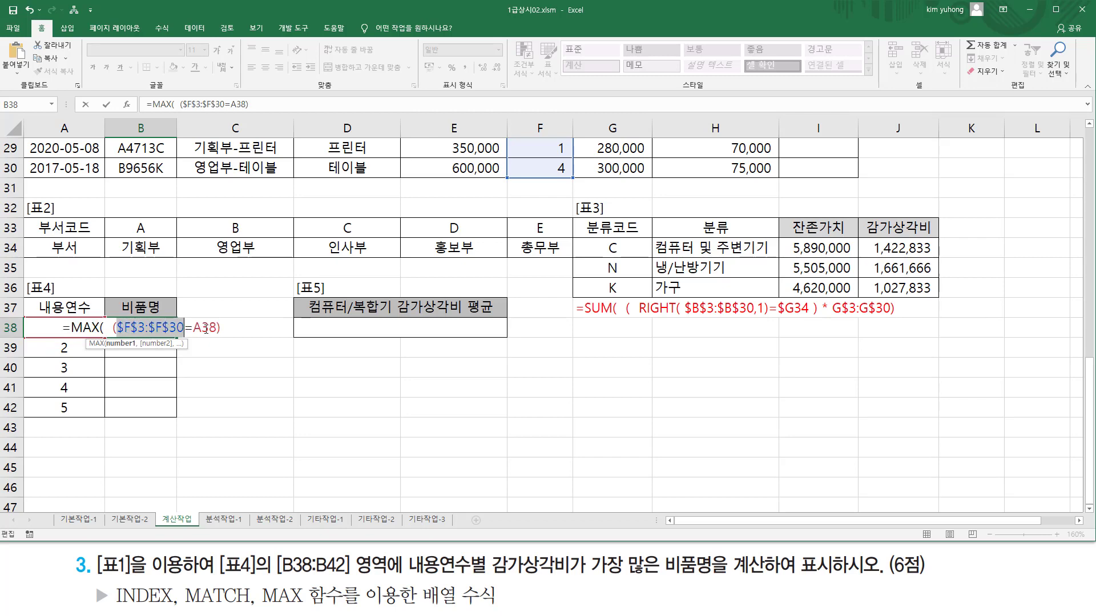
pyautogui.click(227, 330)
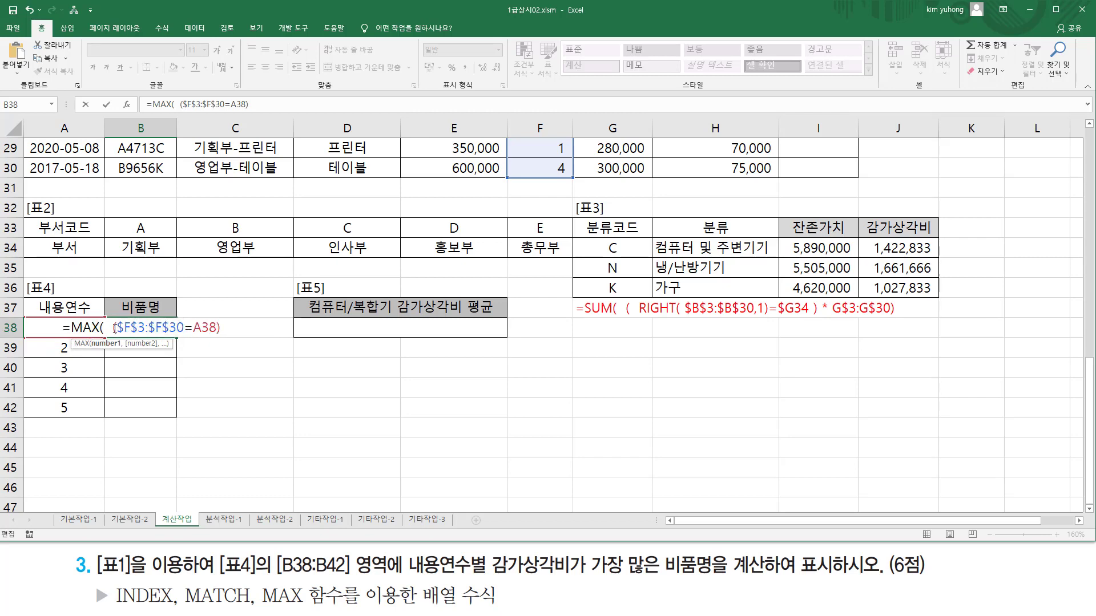
pyautogui.moveTo(115, 329); pyautogui.dragTo(222, 328)
pyautogui.click(228, 328)
pyautogui.write('*')
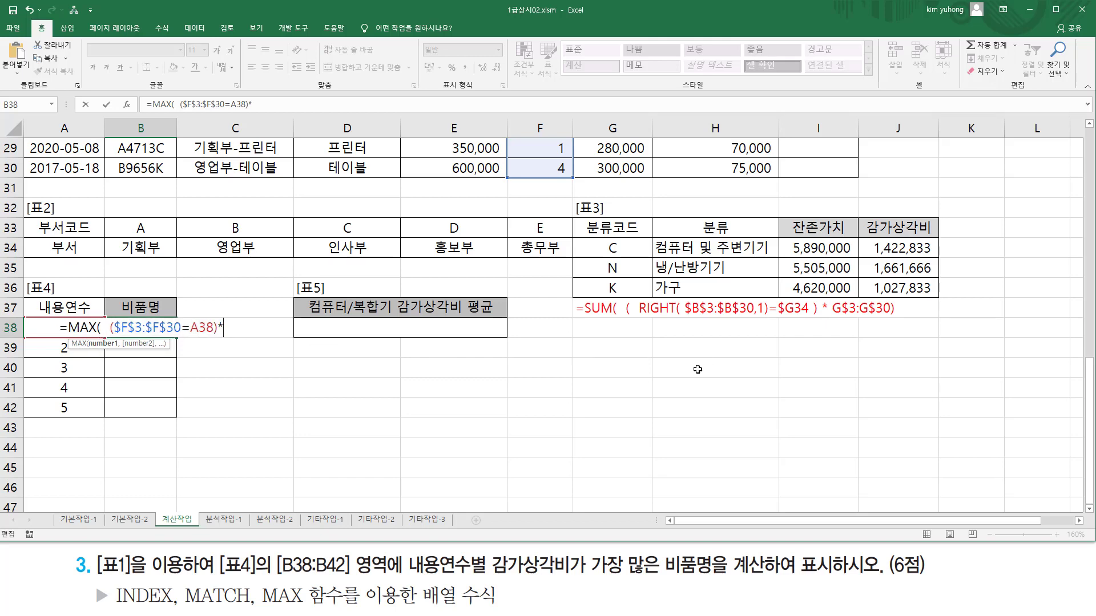
# Multiply the condition inside MAX by the 감가상각비 column of [표1], entered as the absolute range $H$3:$H$30.
pyautogui.scroll(10, 698, 370)
pyautogui.moveTo(707, 188); pyautogui.dragTo(724, 470)
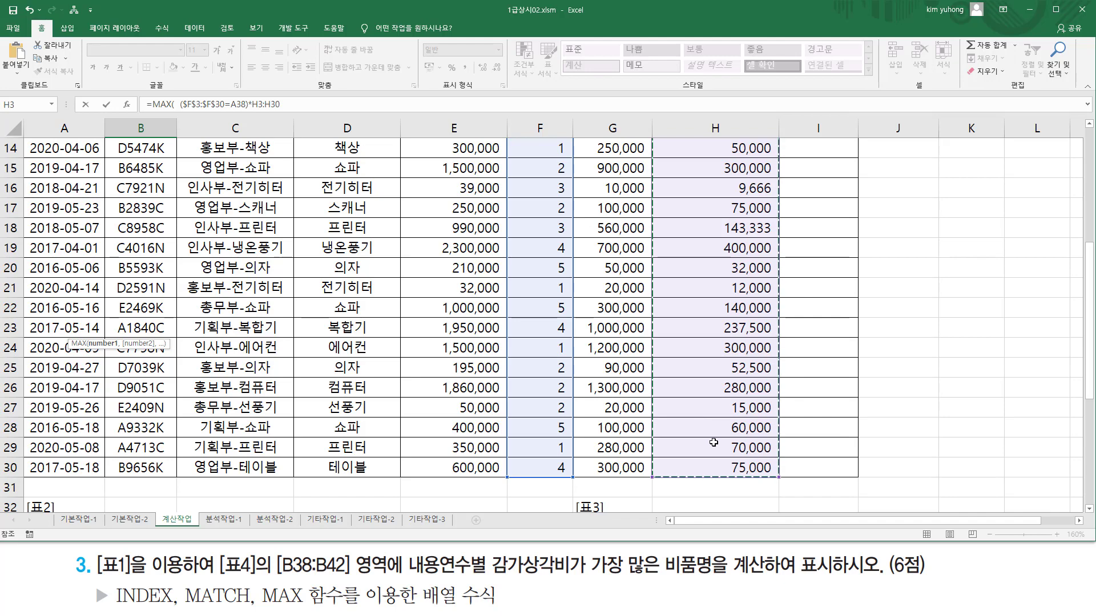
pyautogui.scroll(-5, 669, 404)
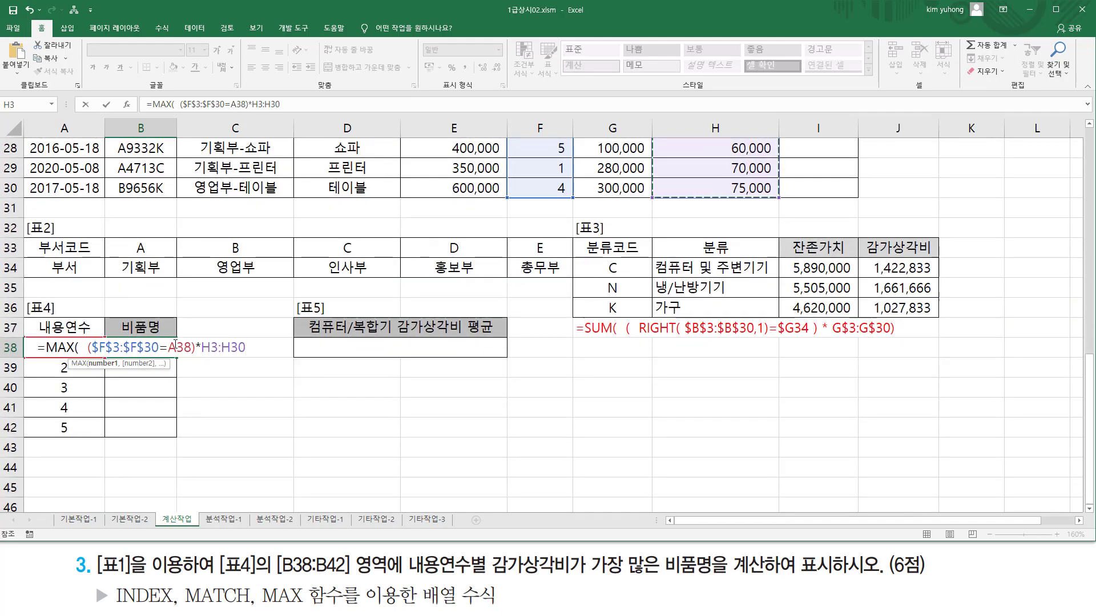
pyautogui.moveTo(205, 347)
pyautogui.mouseDown()
pyautogui.moveTo(246, 348)
pyautogui.moveTo(208, 348)
pyautogui.mouseUp()
pyautogui.click(250, 348)
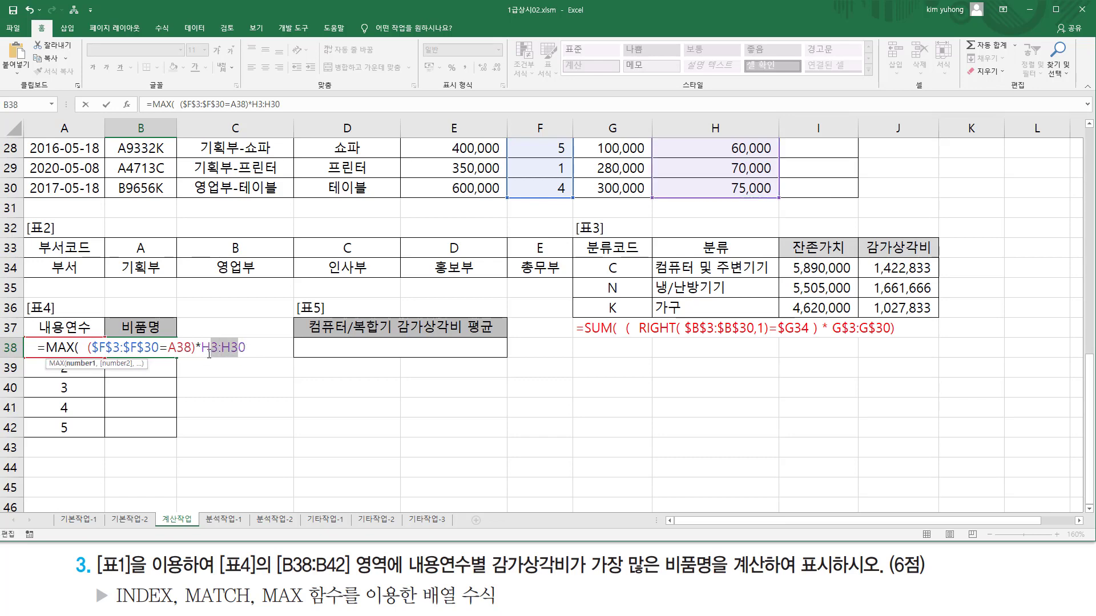
pyautogui.press('F4')
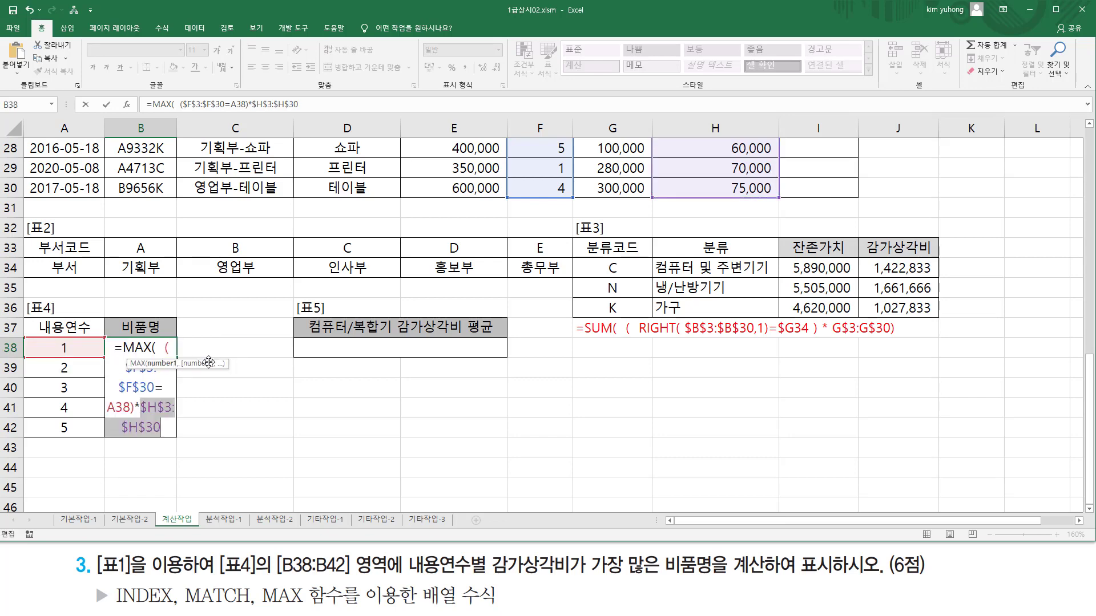
pyautogui.click(169, 429)
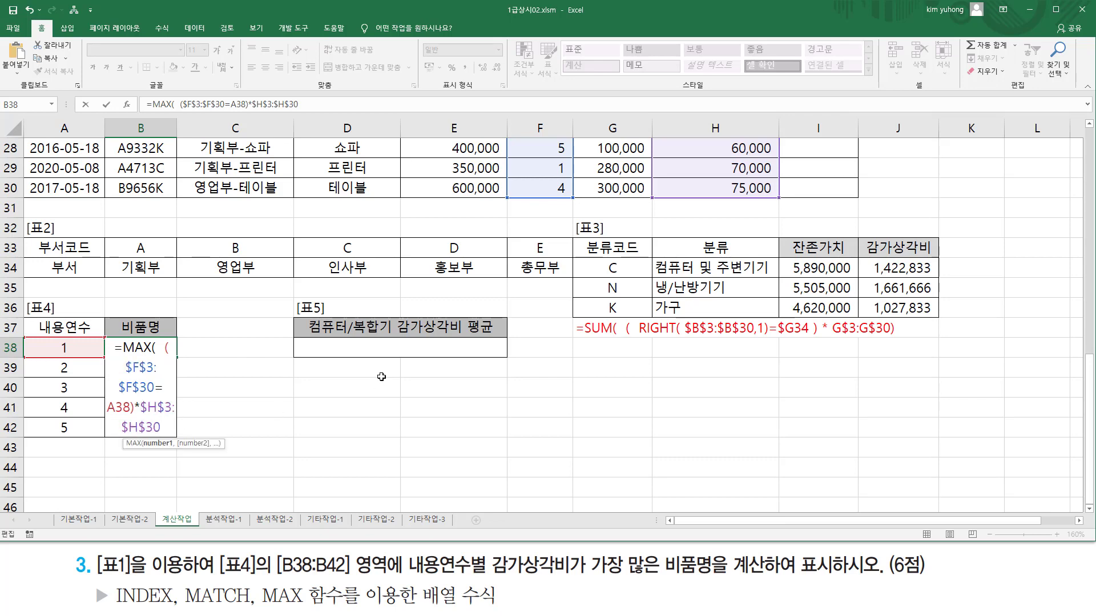
# Close the MAX function, enter it in B38 as an array formula, and compare the result with the 감가상각비 values in [표1].
pyautogui.write(')')
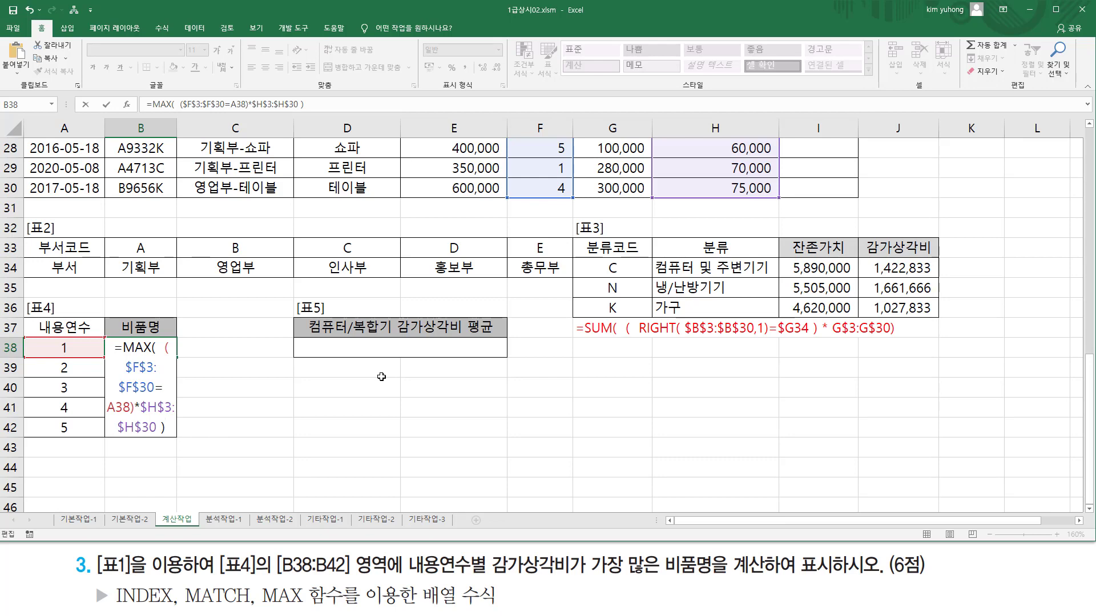
pyautogui.hotkey('ctrl', 'shift', 'Return')
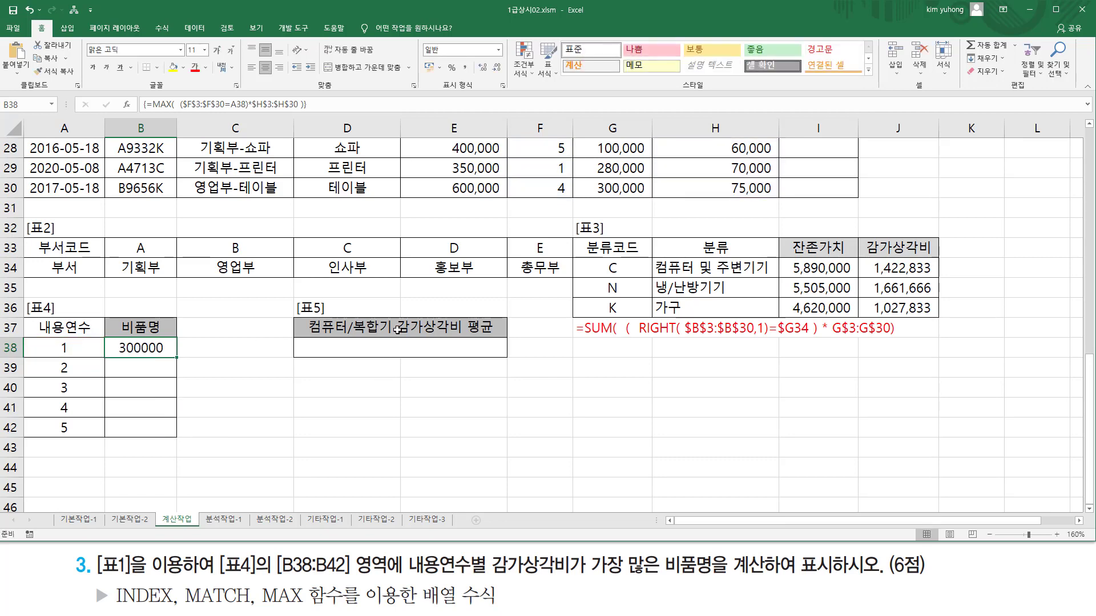
pyautogui.scroll(5, 398, 330)
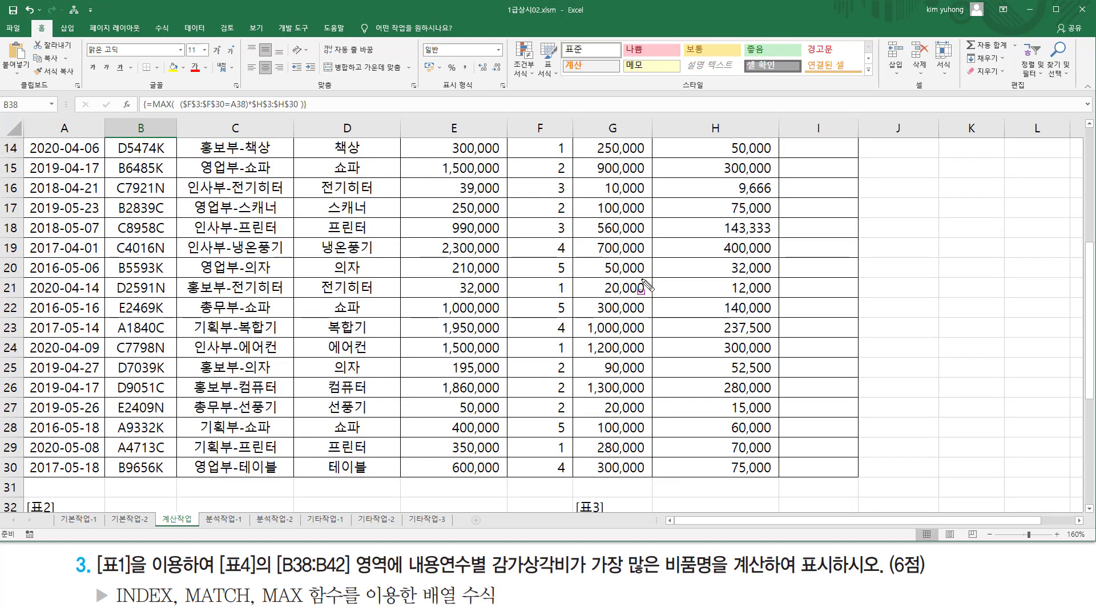
pyautogui.moveTo(553, 339); pyautogui.dragTo(569, 357)
pyautogui.moveTo(718, 337); pyautogui.dragTo(775, 357)
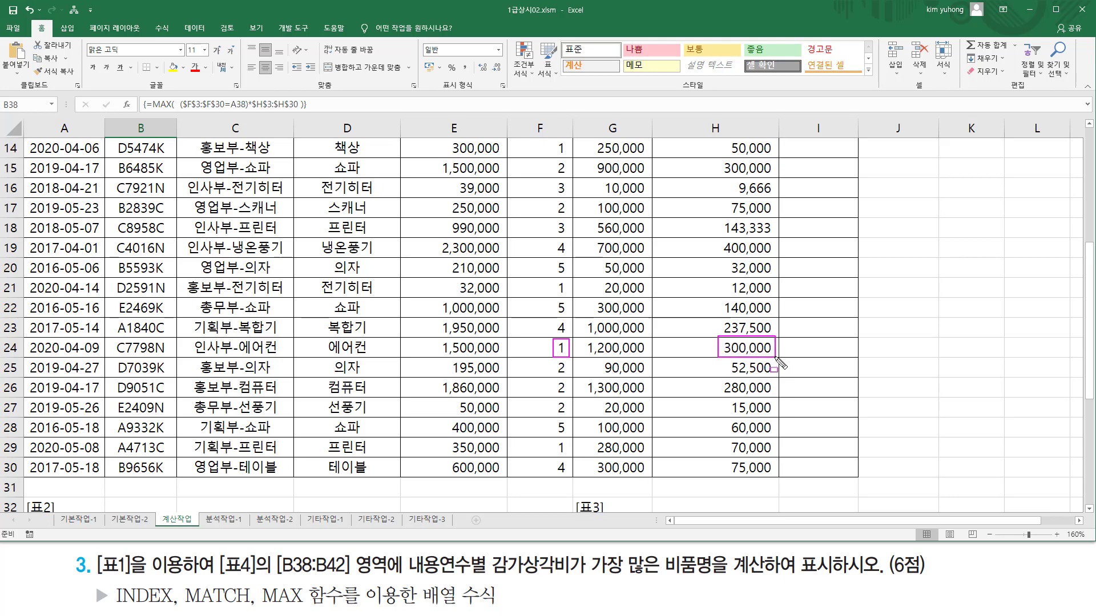
pyautogui.press('Escape')
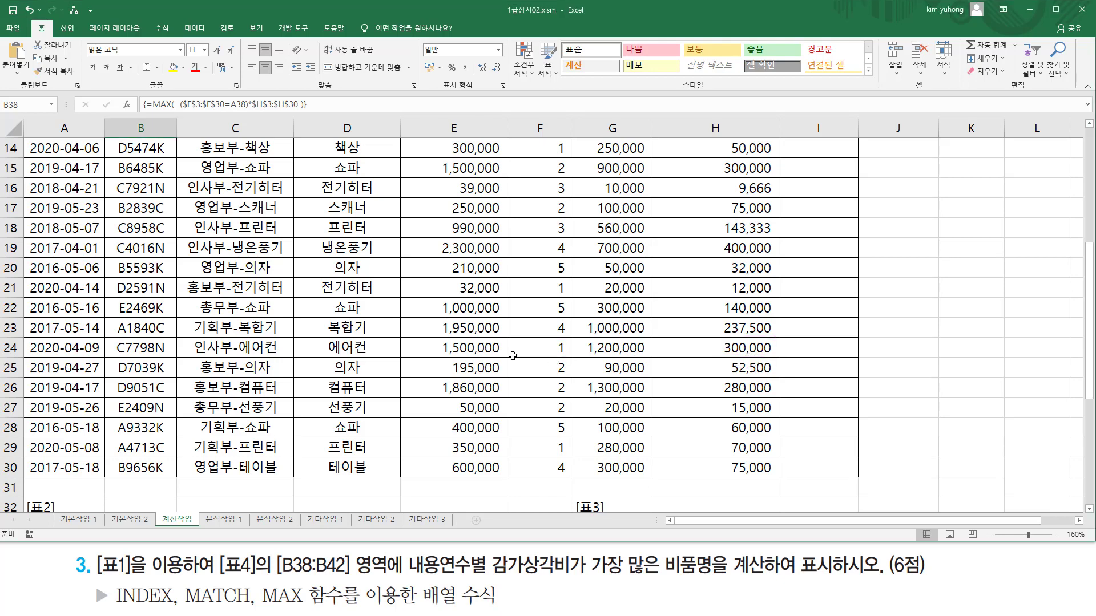
# Wrap the existing MAX expression in B38 in a MATCH function as its lookup value and start the next argument.
pyautogui.scroll(-5, 513, 356)
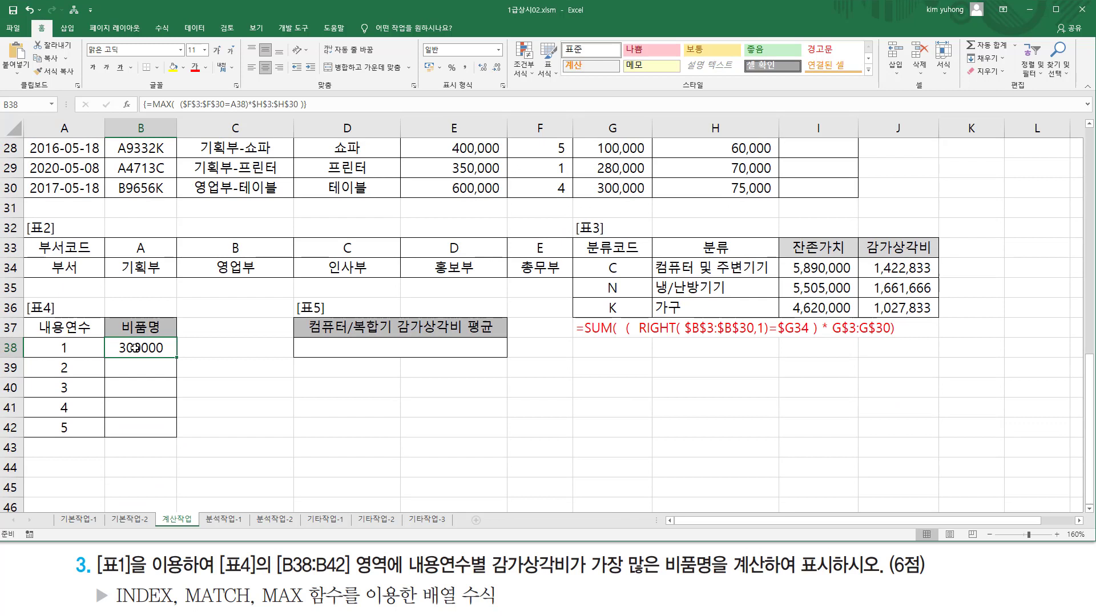
pyautogui.doubleClick(130, 348)
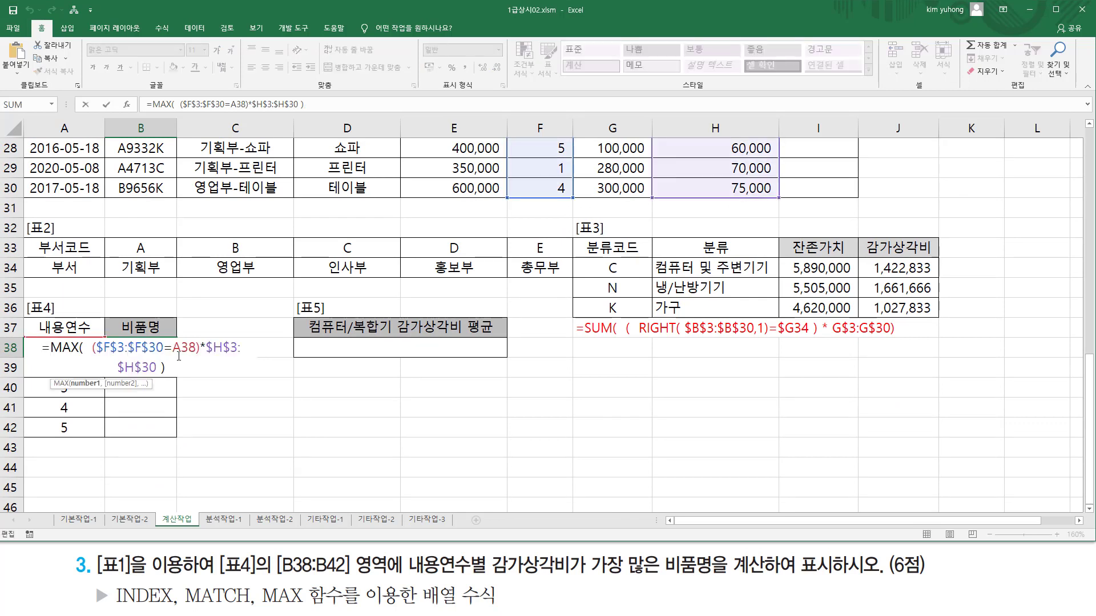
pyautogui.moveTo(50, 349); pyautogui.dragTo(213, 370)
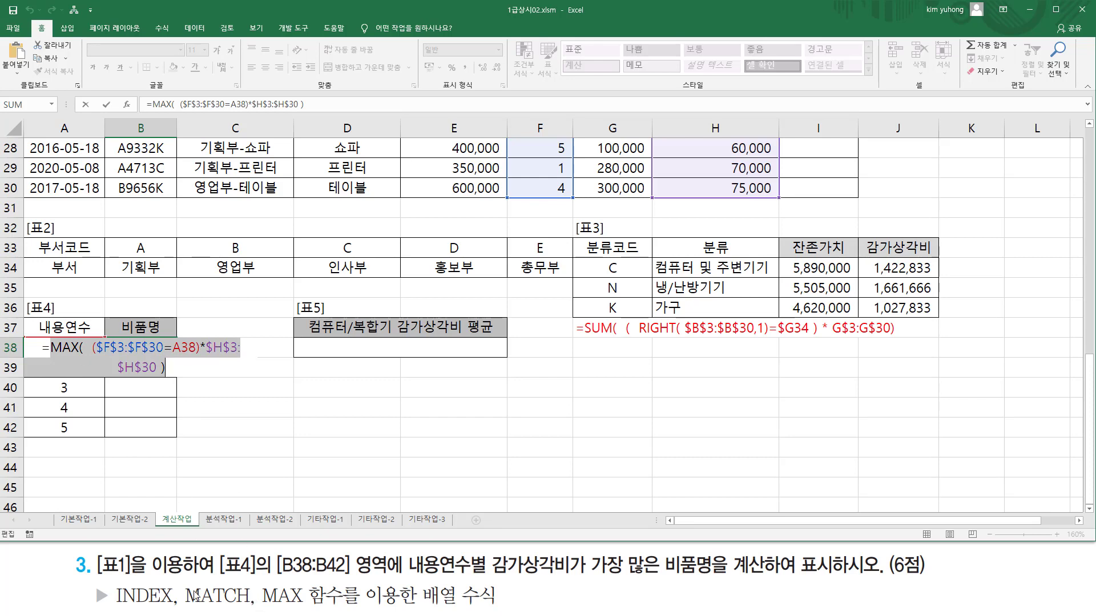
pyautogui.click(54, 348)
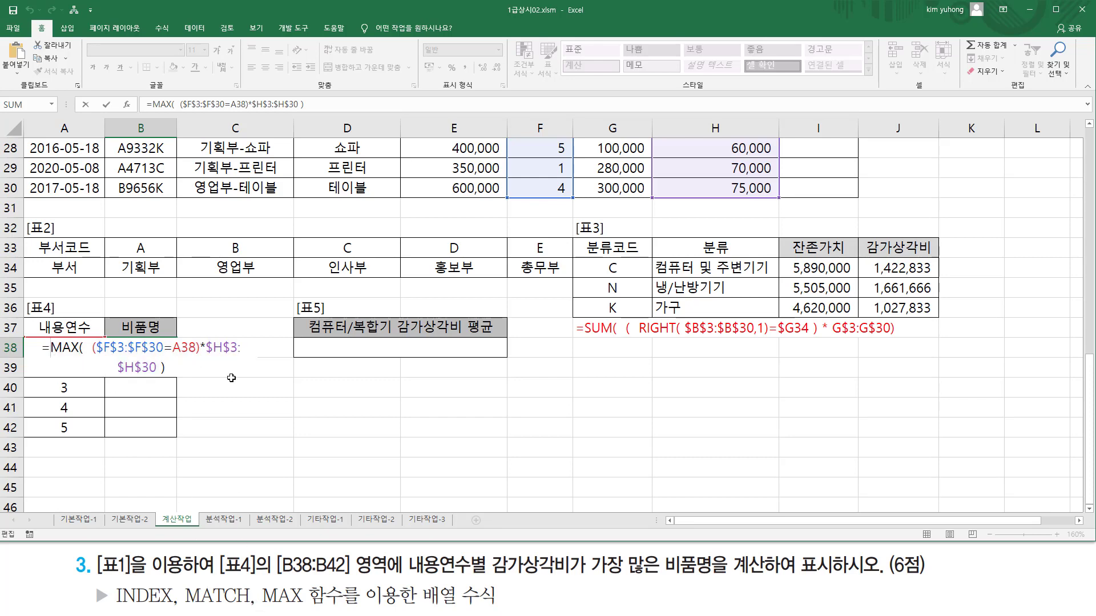
pyautogui.write('ma')
pyautogui.press('Tab')
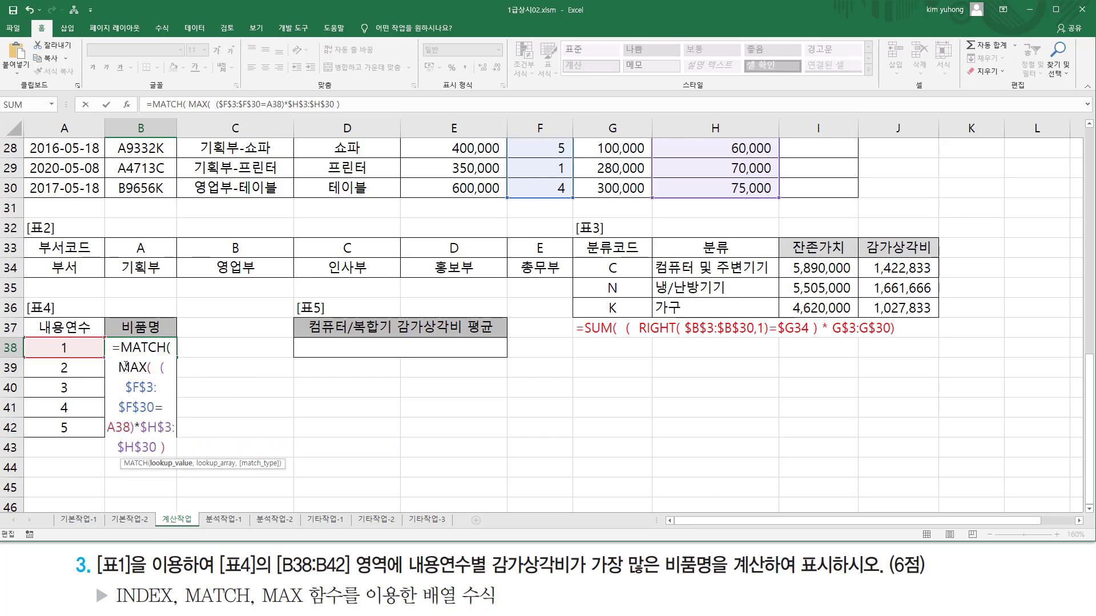
pyautogui.moveTo(118, 367); pyautogui.dragTo(172, 449)
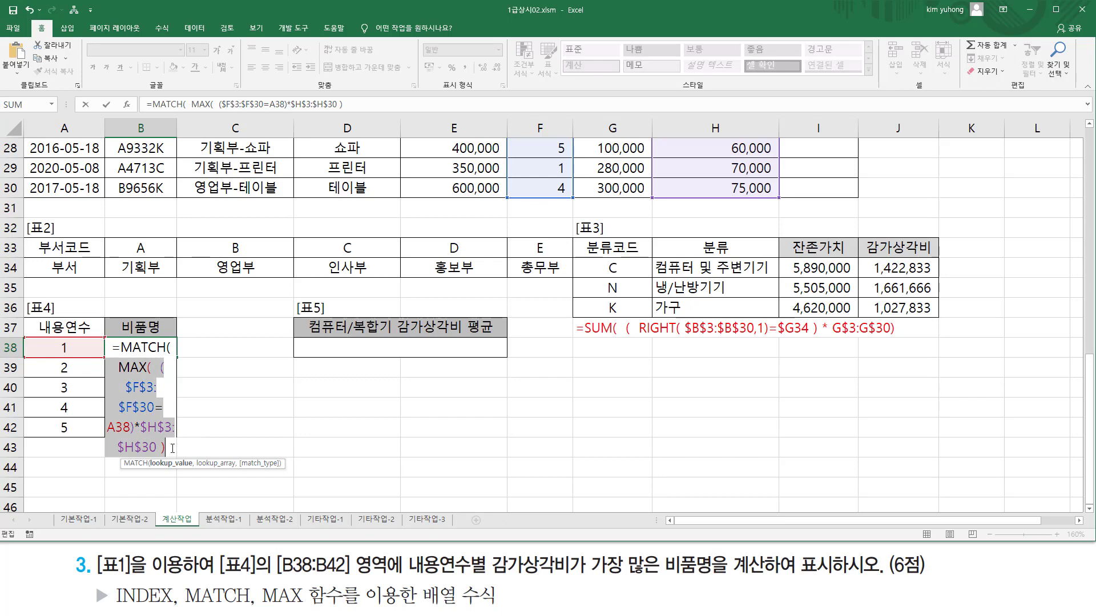
pyautogui.click(173, 449)
pyautogui.write(',')
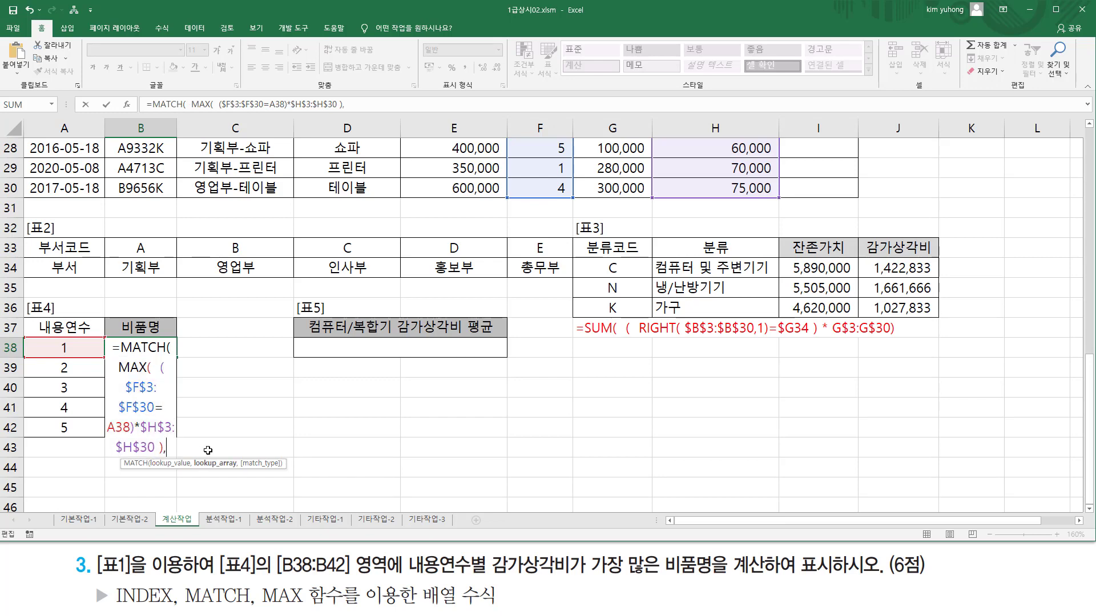
# Complete B38's MATCH with lookup array H3:H30 and exact match type 0, and enter it as an array formula.
pyautogui.scroll(9, 635, 334)
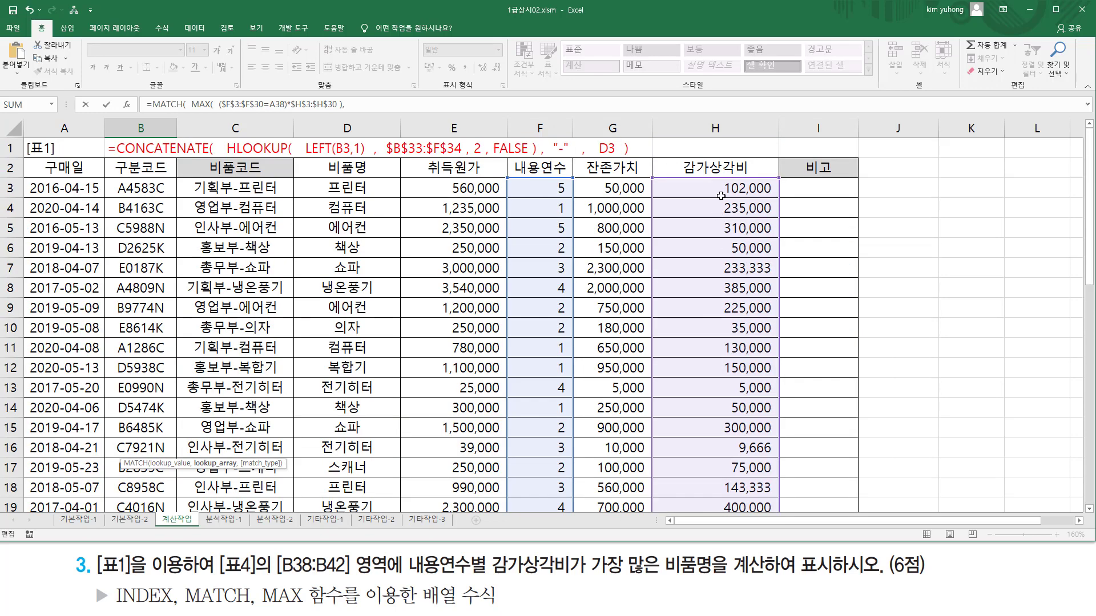
pyautogui.moveTo(715, 188); pyautogui.dragTo(738, 471)
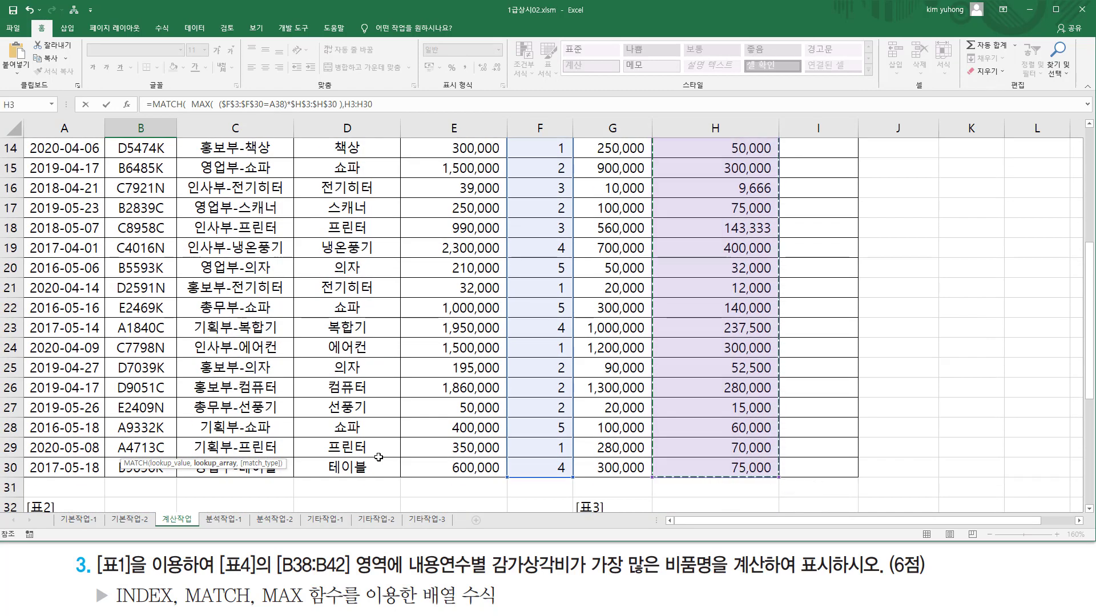
pyautogui.scroll(-2, 377, 457)
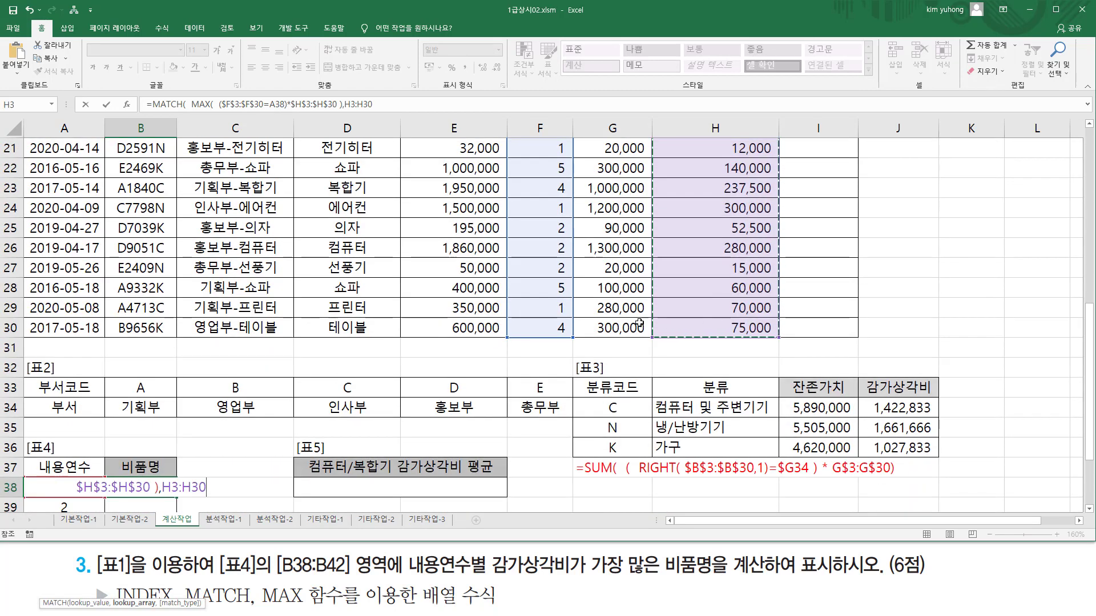
pyautogui.write(',')
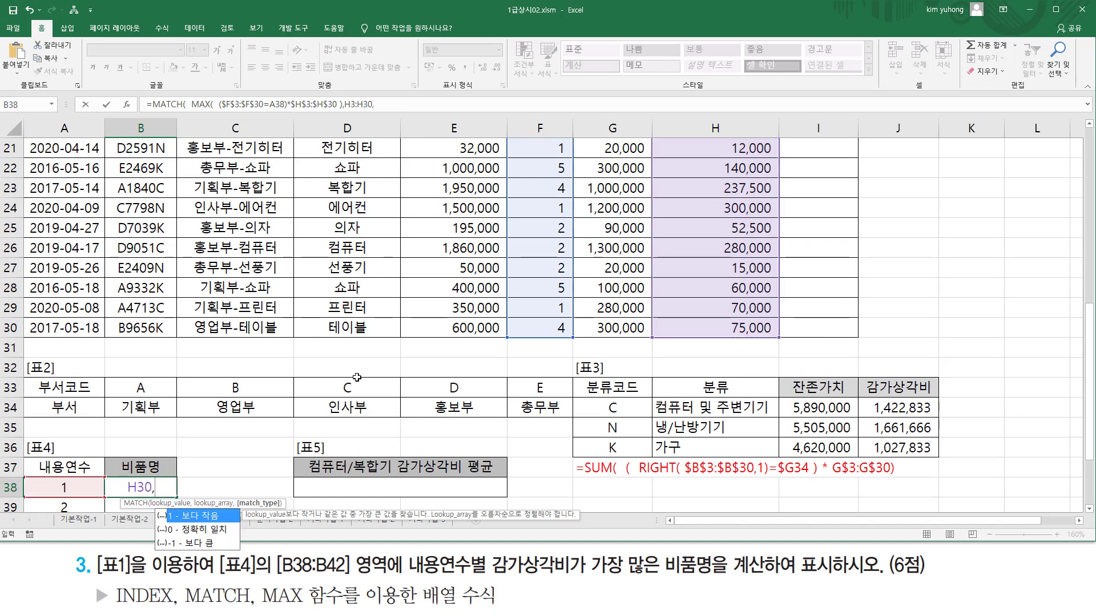
pyautogui.write('0')
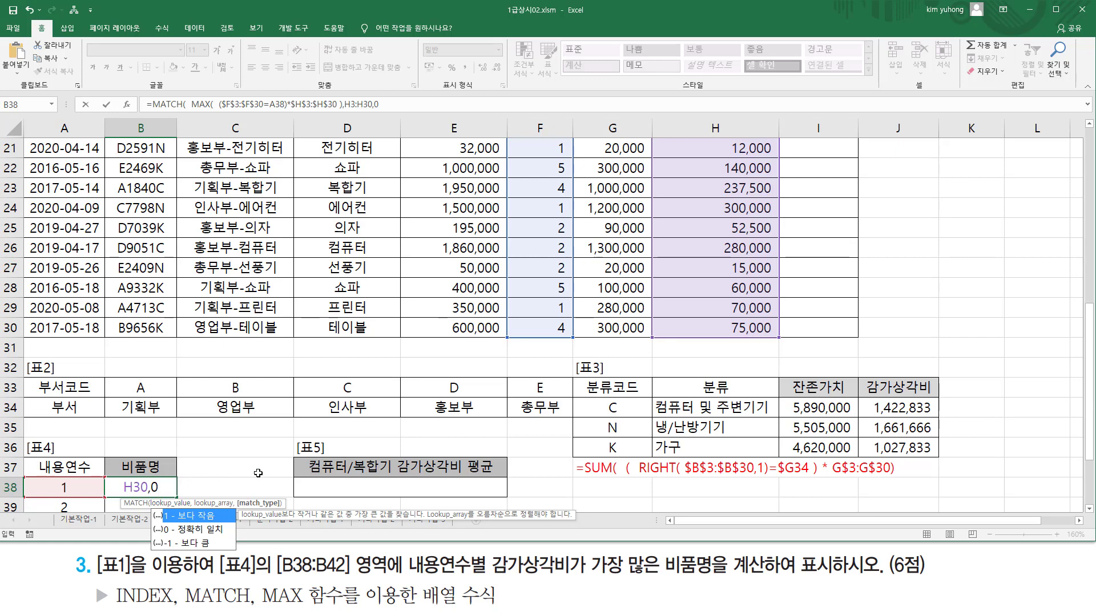
pyautogui.write(')')
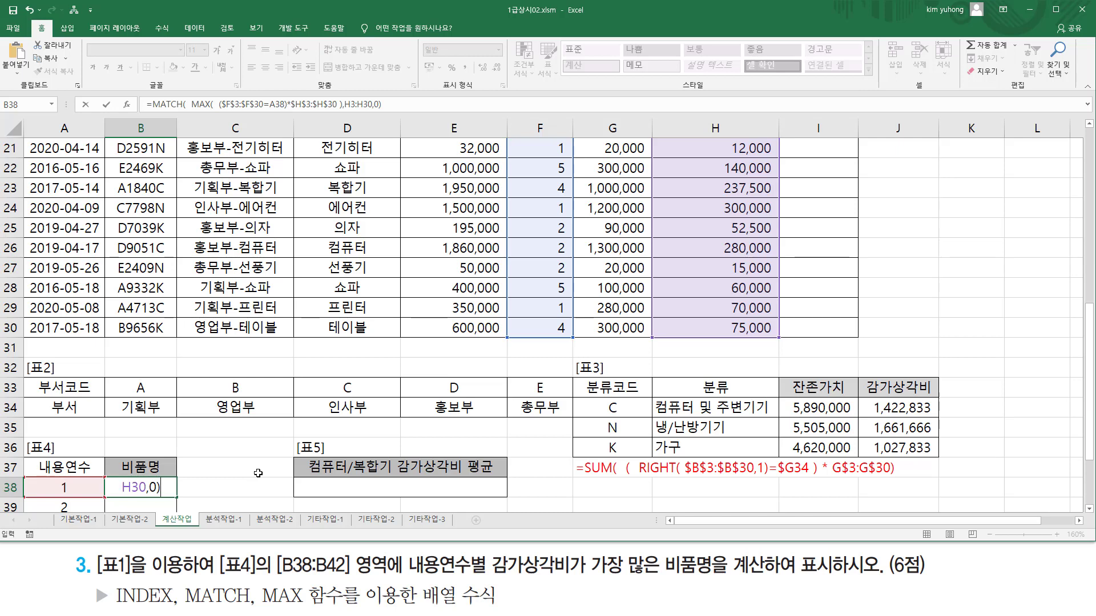
pyautogui.hotkey('ctrl', 'shift', 'Return')
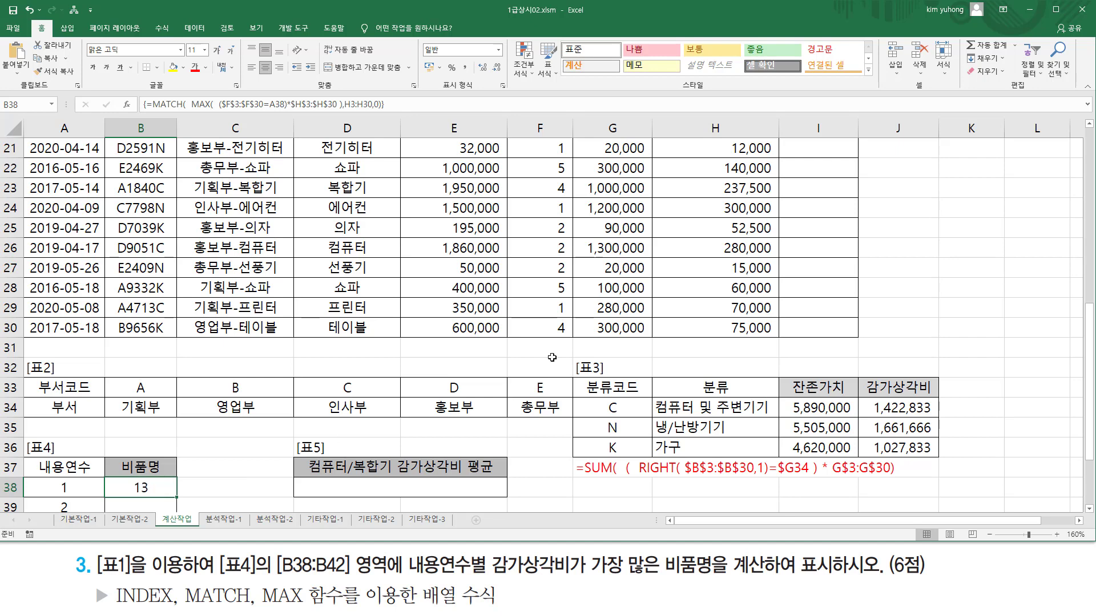
# Compare the useful life and depreciation in rows 24 and 15 of Table 1, counting positions down H3:H30.
pyautogui.click(692, 309)
pyautogui.scroll(3, 692, 309)
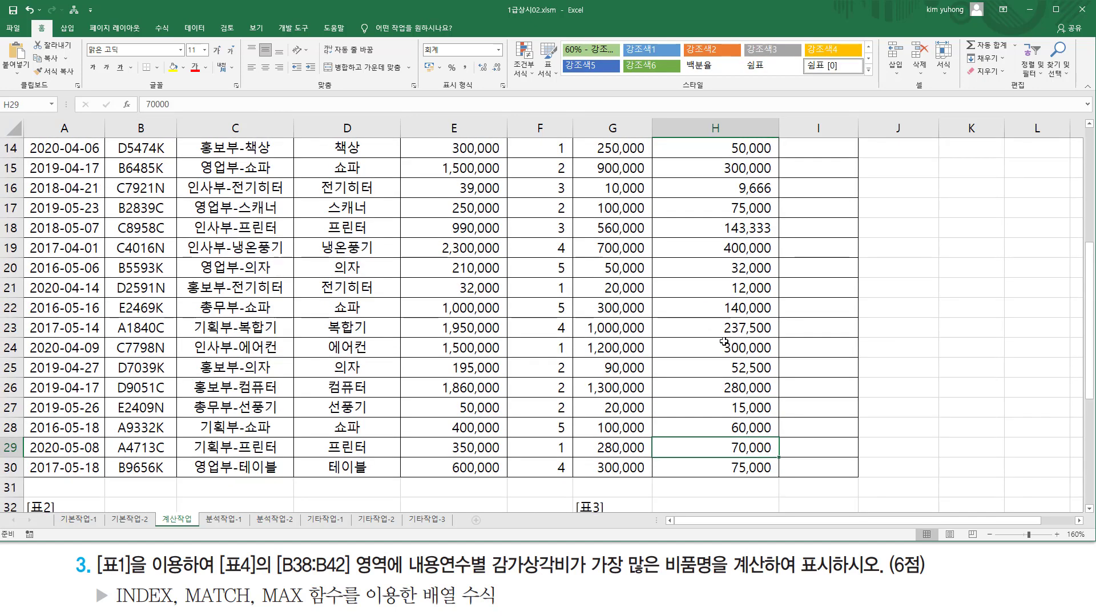
pyautogui.moveTo(549, 339); pyautogui.dragTo(572, 357)
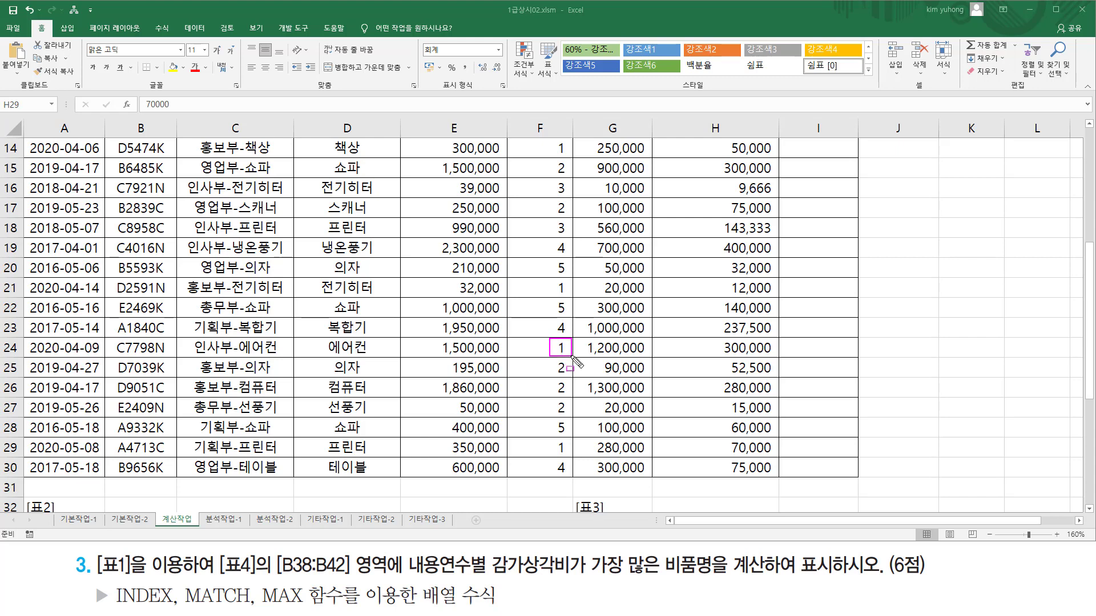
pyautogui.moveTo(714, 339); pyautogui.dragTo(775, 359)
pyautogui.moveTo(718, 356); pyautogui.dragTo(765, 356)
pyautogui.scroll(5, 736, 257)
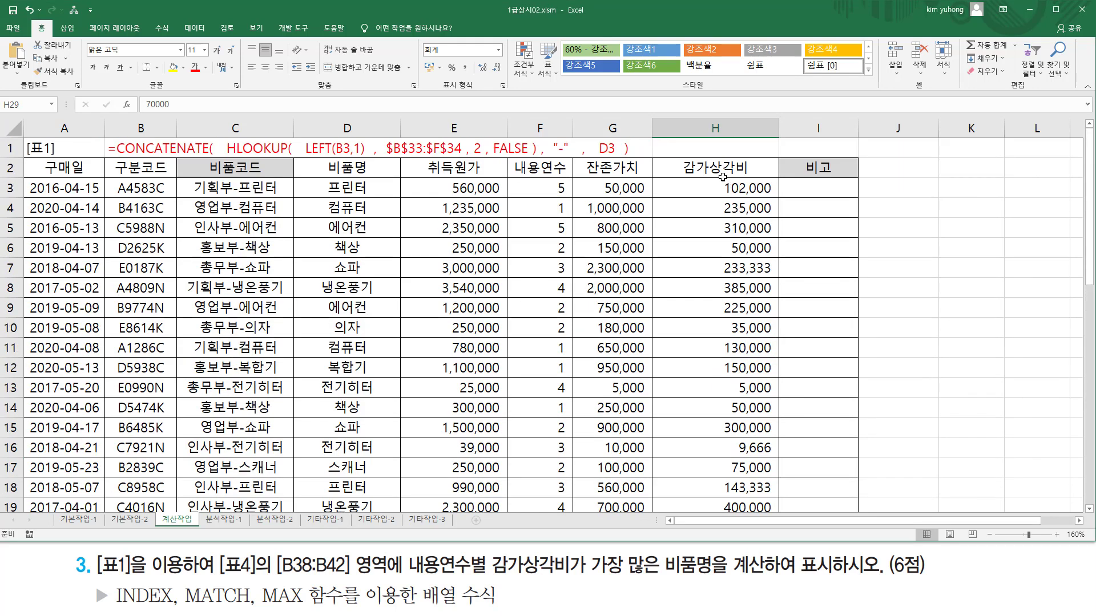
pyautogui.click(721, 194)
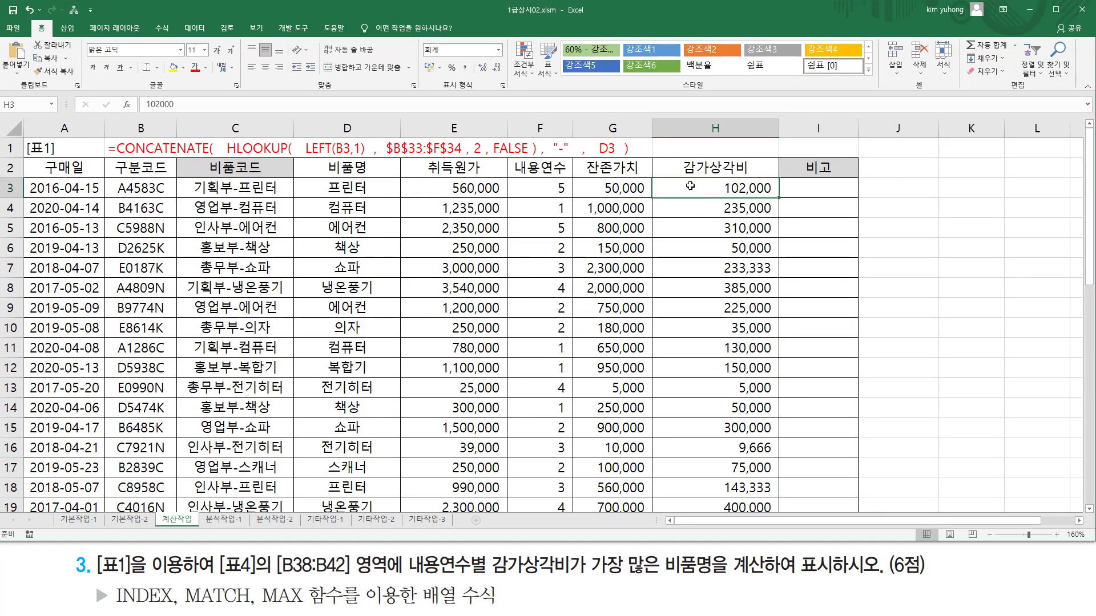
pyautogui.moveTo(692, 188); pyautogui.dragTo(722, 469)
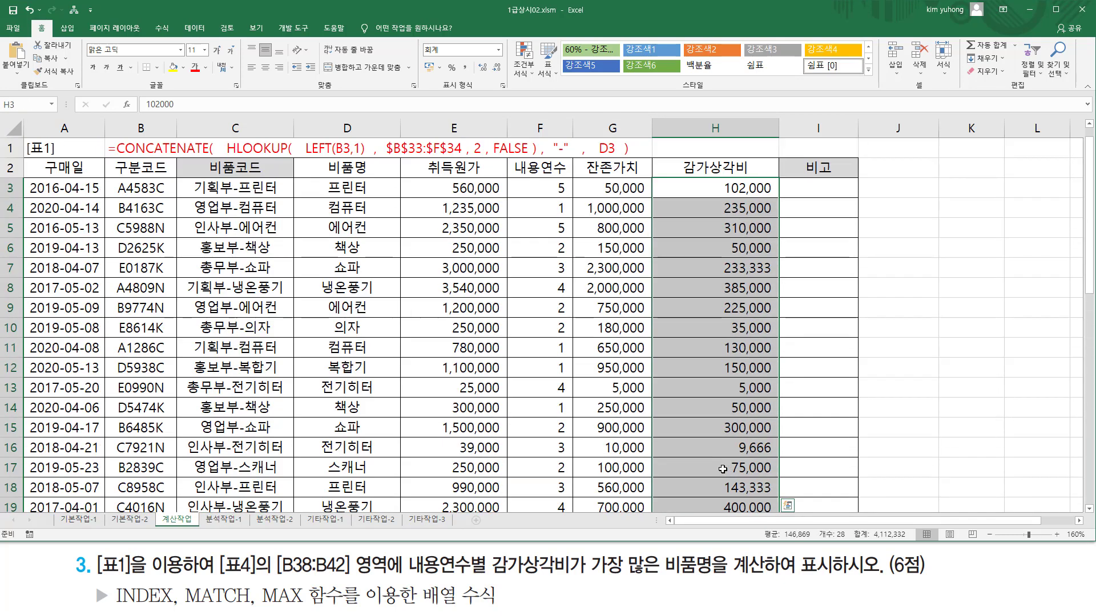
pyautogui.scroll(5, 722, 469)
pyautogui.scroll(-7, 343, 473)
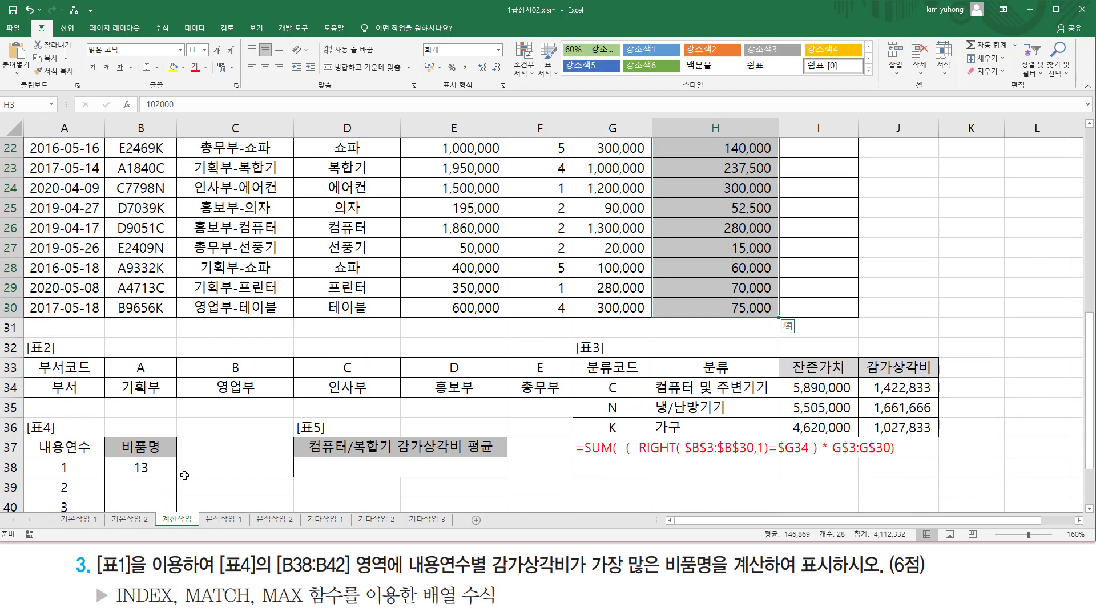
pyautogui.scroll(7, 629, 339)
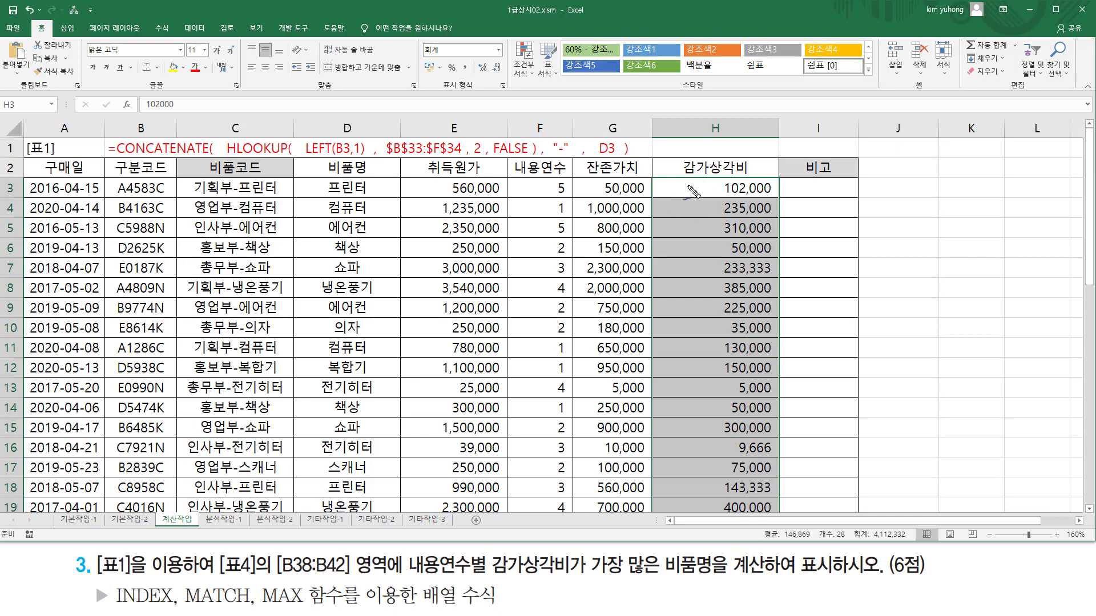
pyautogui.moveTo(689, 186)
pyautogui.mouseDown()
pyautogui.moveTo(688, 206)
pyautogui.moveTo(702, 215)
pyautogui.moveTo(683, 231)
pyautogui.moveTo(692, 266)
pyautogui.moveTo(683, 300)
pyautogui.moveTo(692, 377)
pyautogui.moveTo(711, 393)
pyautogui.moveTo(688, 417)
pyautogui.moveTo(716, 409)
pyautogui.moveTo(693, 438)
pyautogui.moveTo(714, 431)
pyautogui.moveTo(706, 436)
pyautogui.mouseUp()
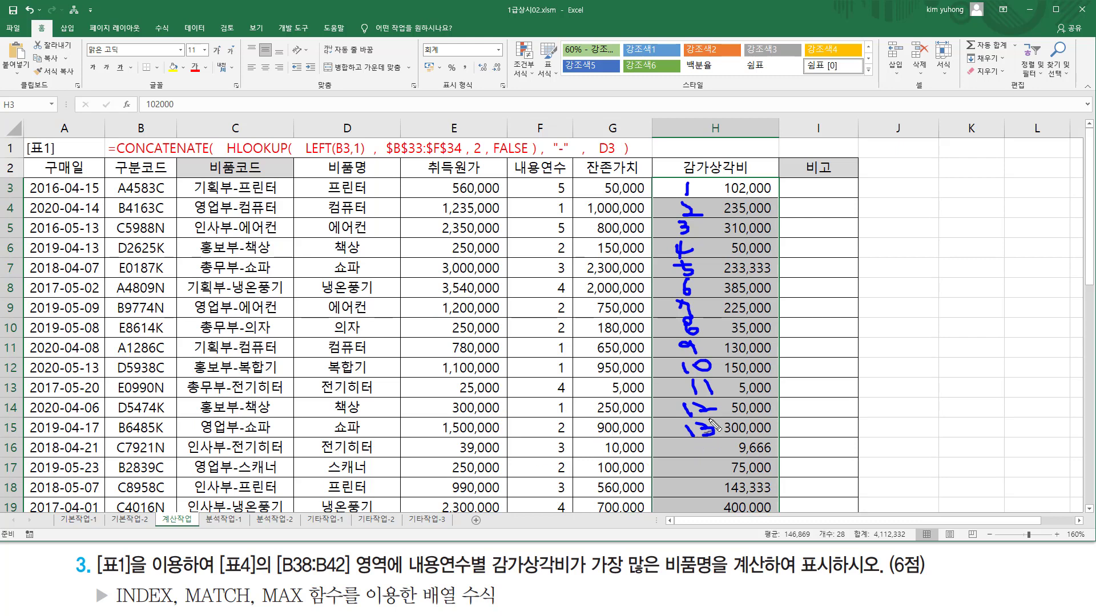
pyautogui.moveTo(722, 435); pyautogui.dragTo(771, 434)
pyautogui.moveTo(569, 433)
pyautogui.mouseDown()
pyautogui.moveTo(552, 436)
pyautogui.moveTo(566, 418)
pyautogui.moveTo(574, 439)
pyautogui.mouseUp()
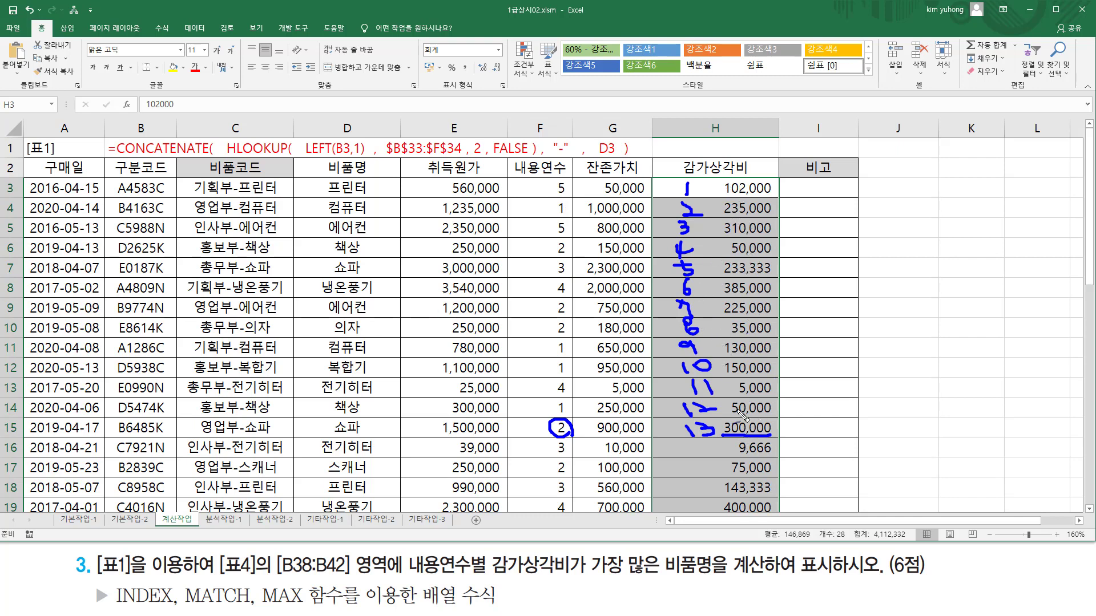
pyautogui.press('Escape')
pyautogui.scroll(-7, 514, 416)
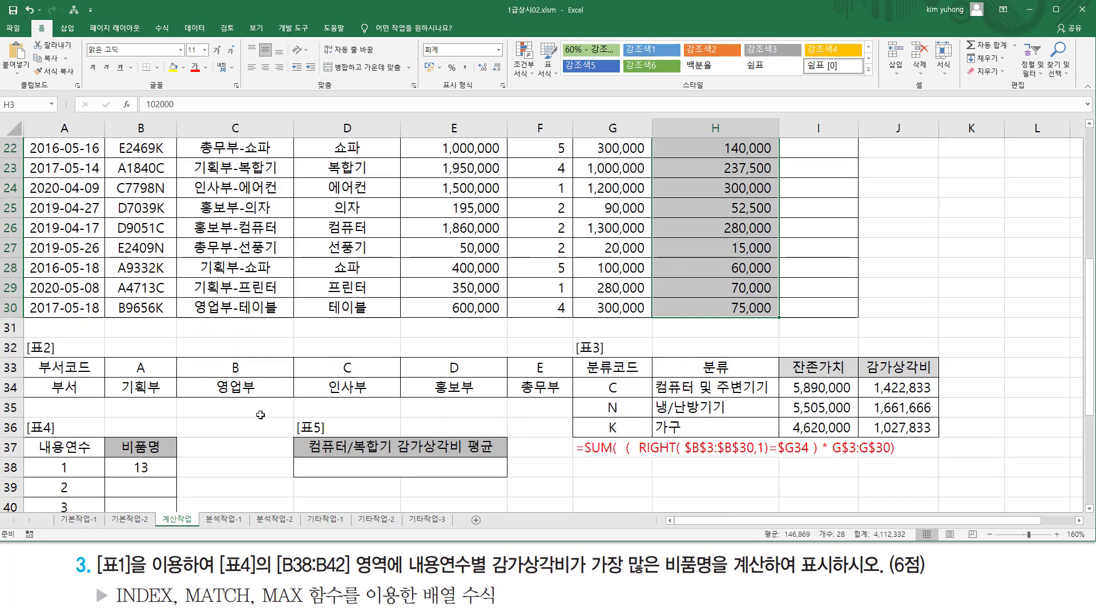
# Review the lookup array H3:H30 in B38's MATCH formula against the useful life and depreciation columns of Table 1.
pyautogui.doubleClick(155, 466)
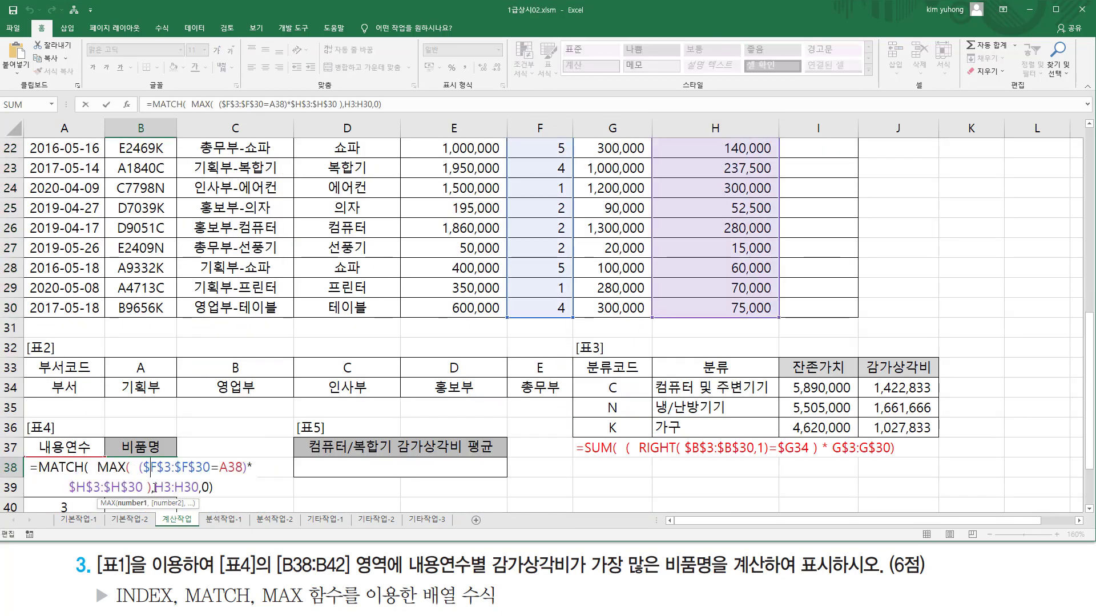
pyautogui.moveTo(155, 486); pyautogui.dragTo(198, 487)
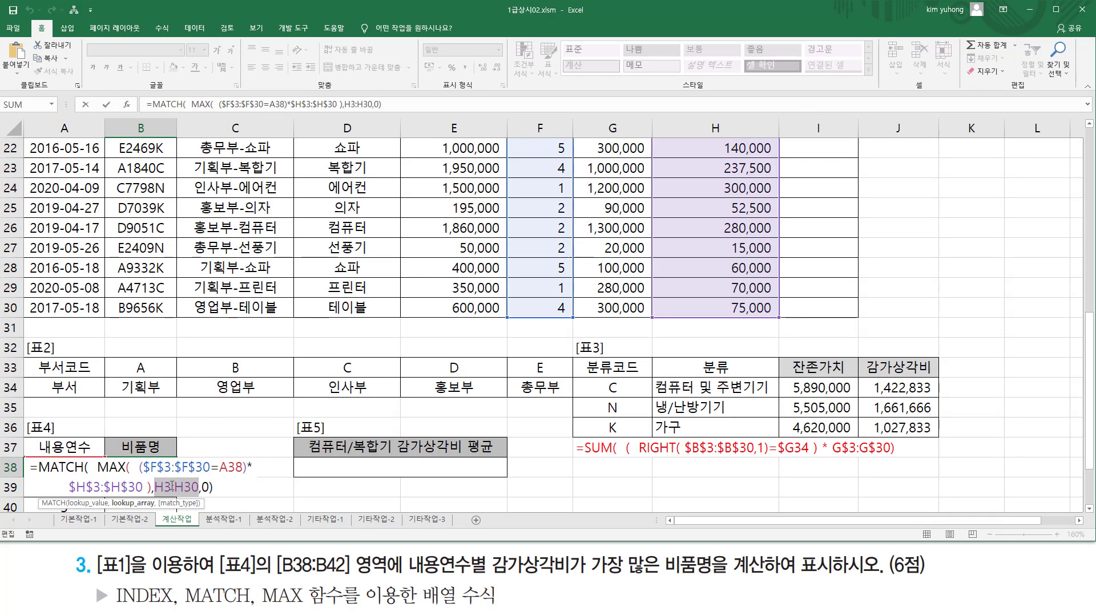
pyautogui.scroll(7, 821, 303)
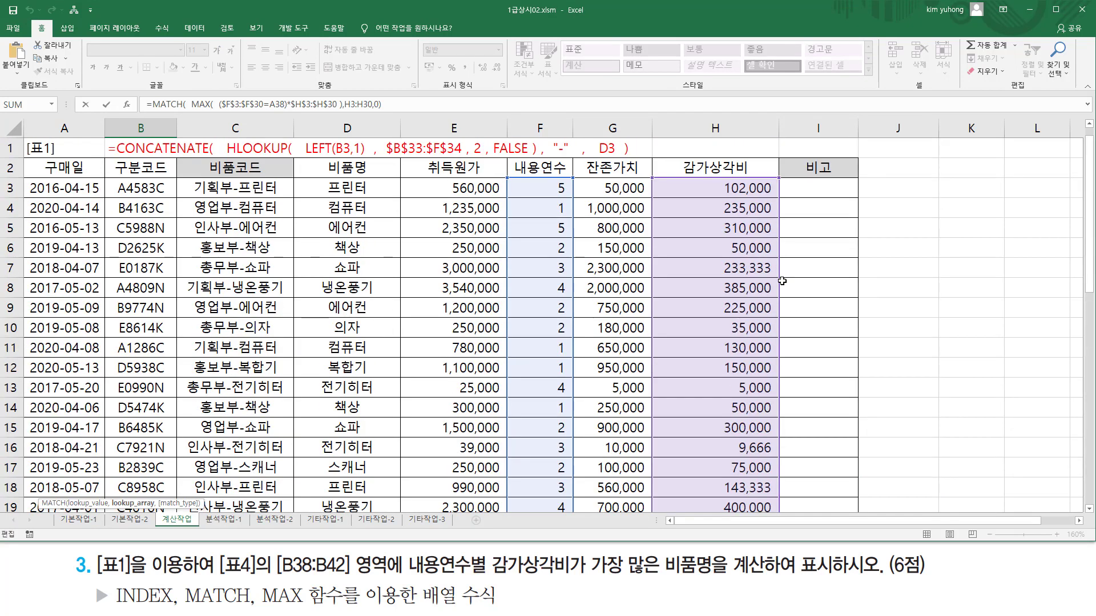
pyautogui.hotkey('ctrl', 'shift', 'd')
pyautogui.moveTo(551, 180); pyautogui.dragTo(569, 198)
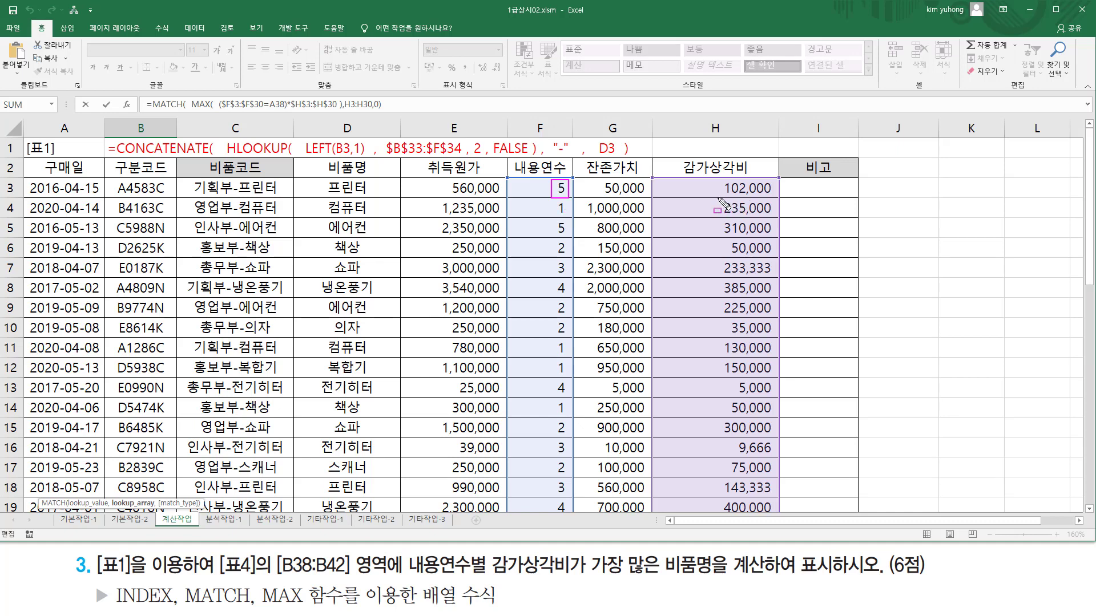
pyautogui.moveTo(717, 197)
pyautogui.mouseDown()
pyautogui.moveTo(781, 198)
pyautogui.moveTo(778, 178)
pyautogui.mouseUp()
pyautogui.press('Escape')
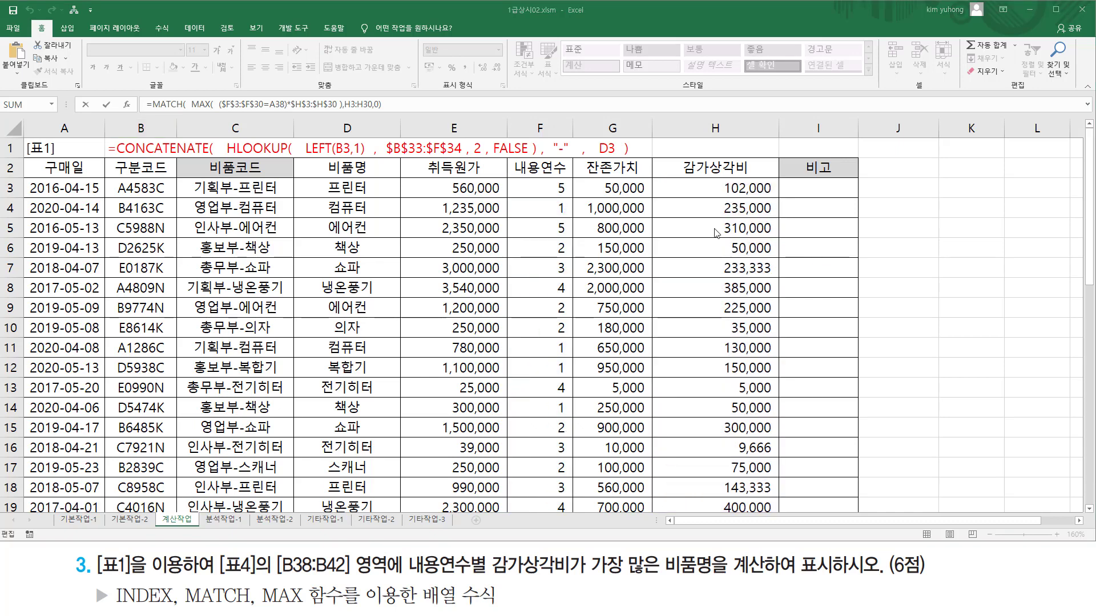
pyautogui.scroll(-3, 698, 255)
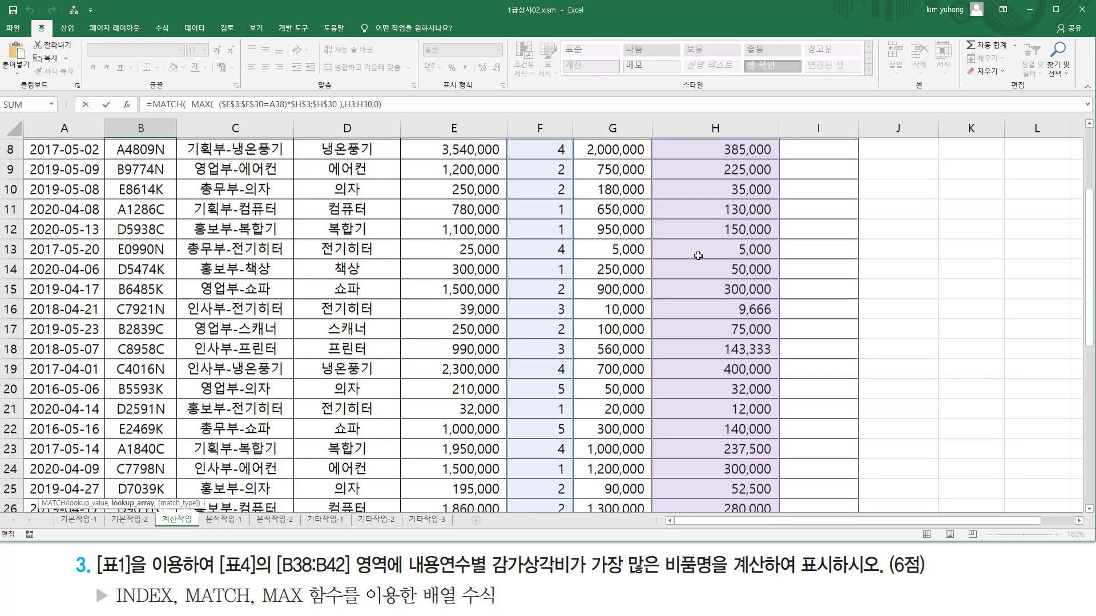
pyautogui.scroll(3, 698, 255)
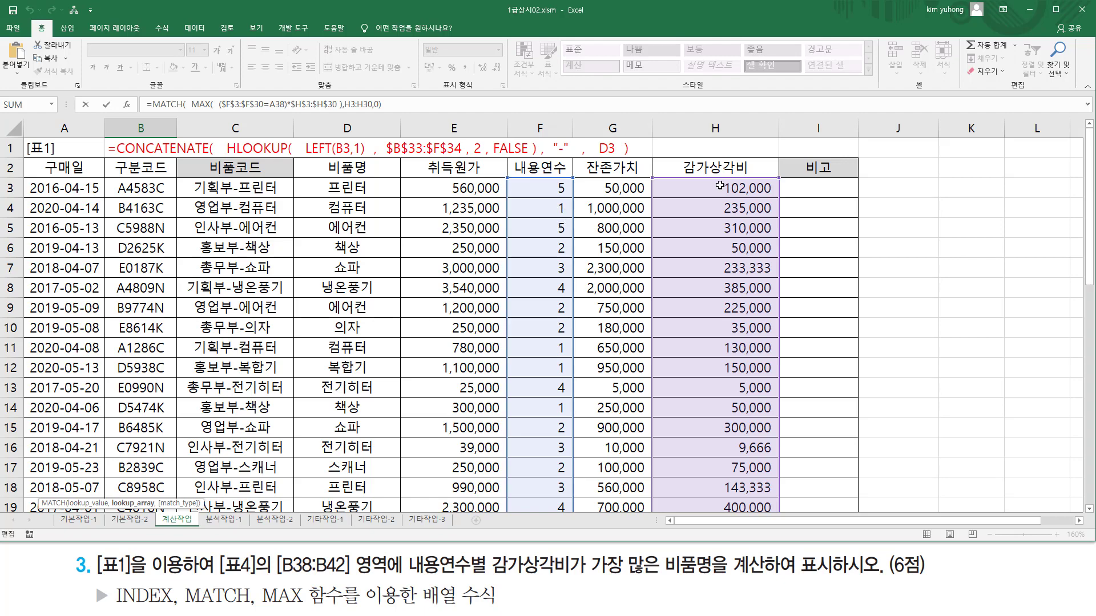
pyautogui.scroll(-9, 709, 236)
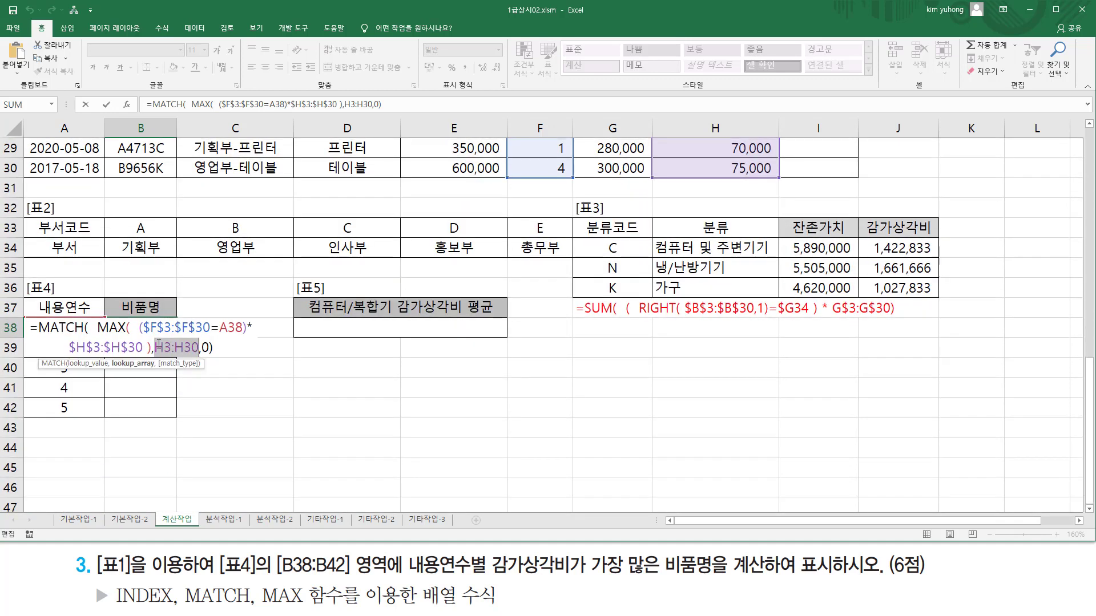
# Multiply the MATCH lookup array H3:H30 in B38 by the condition ($F$3:$F$30=A38) and enter it as an array formula.
pyautogui.click(160, 348)
pyautogui.moveTo(156, 349); pyautogui.dragTo(187, 350)
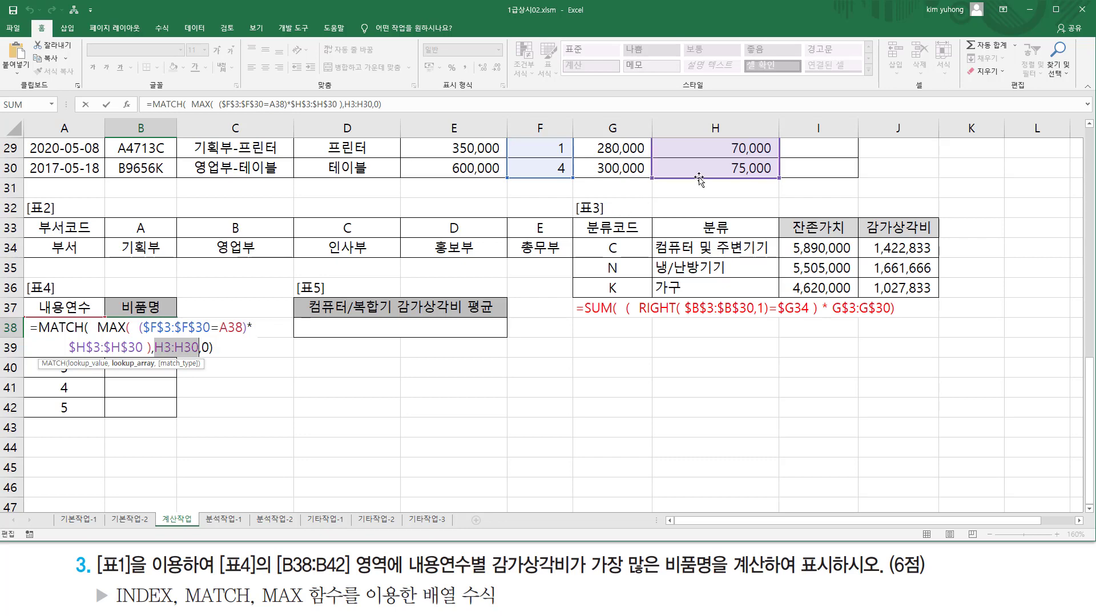
pyautogui.click(155, 347)
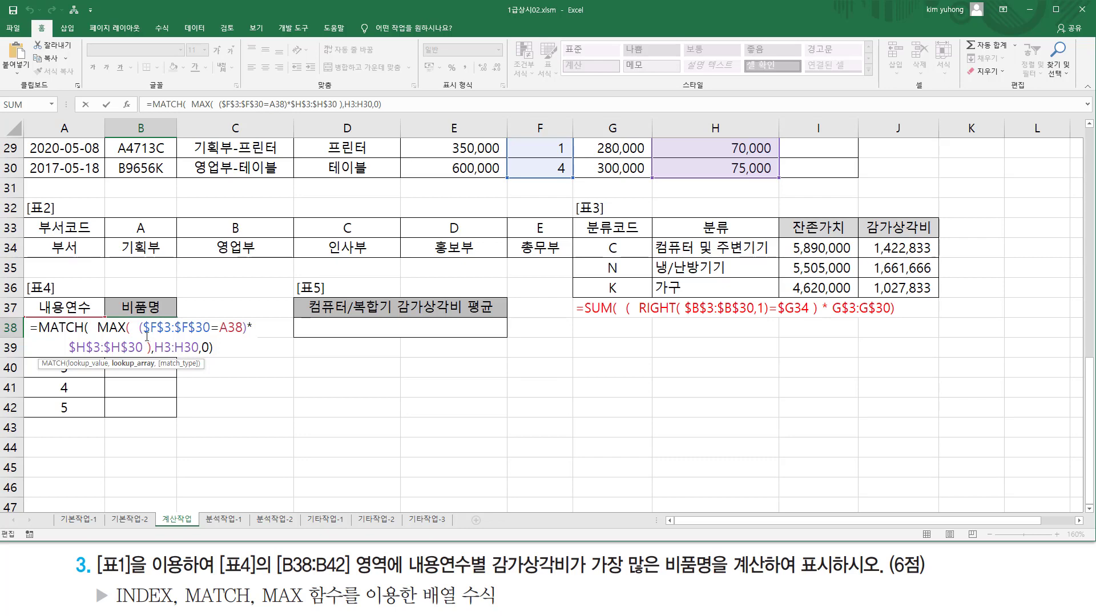
pyautogui.moveTo(140, 330); pyautogui.dragTo(248, 329)
pyautogui.hotkey('ctrl', 'c')
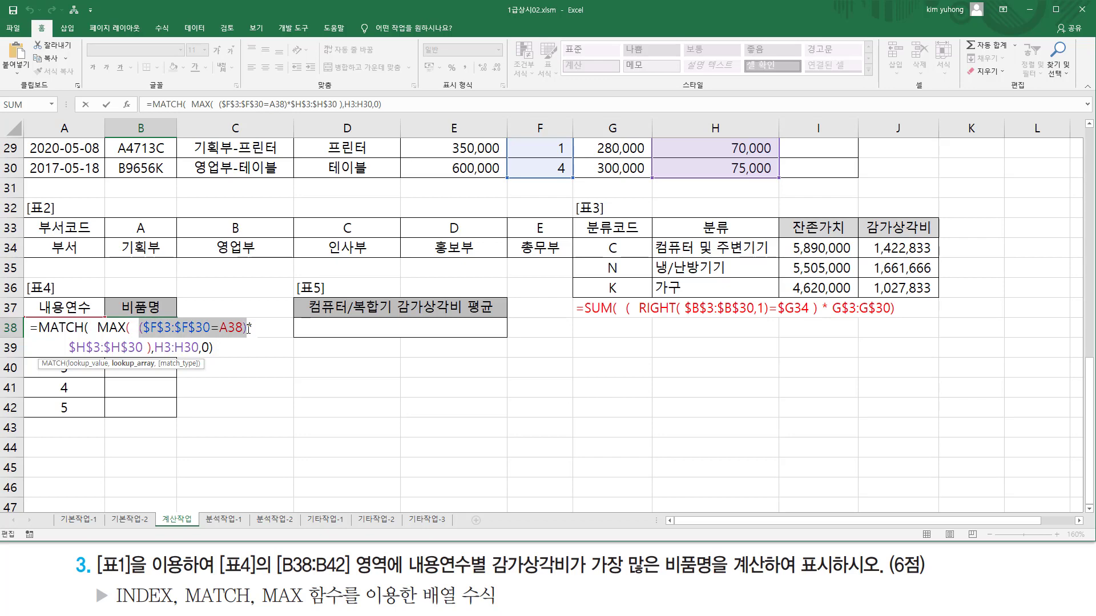
pyautogui.click(159, 350)
pyautogui.hotkey('ctrl', 'v')
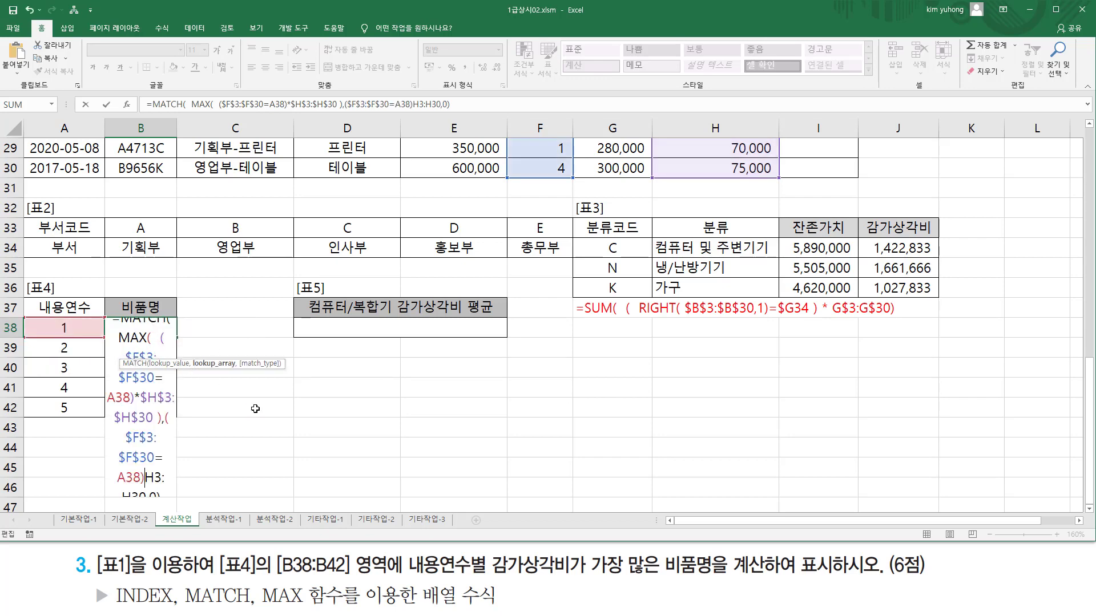
pyautogui.write('*')
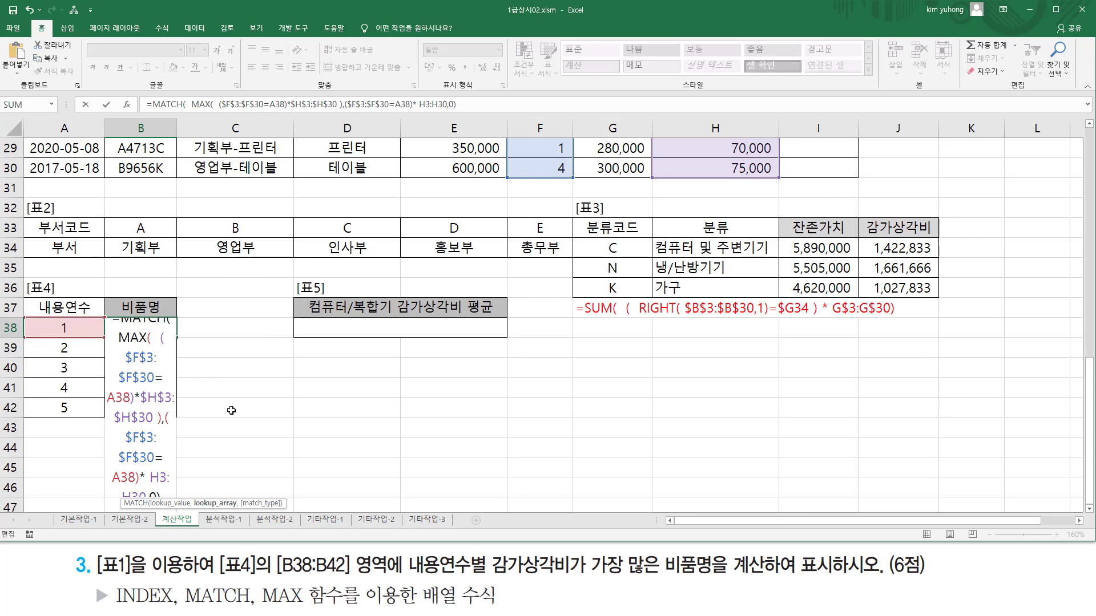
pyautogui.press('BackSpace')
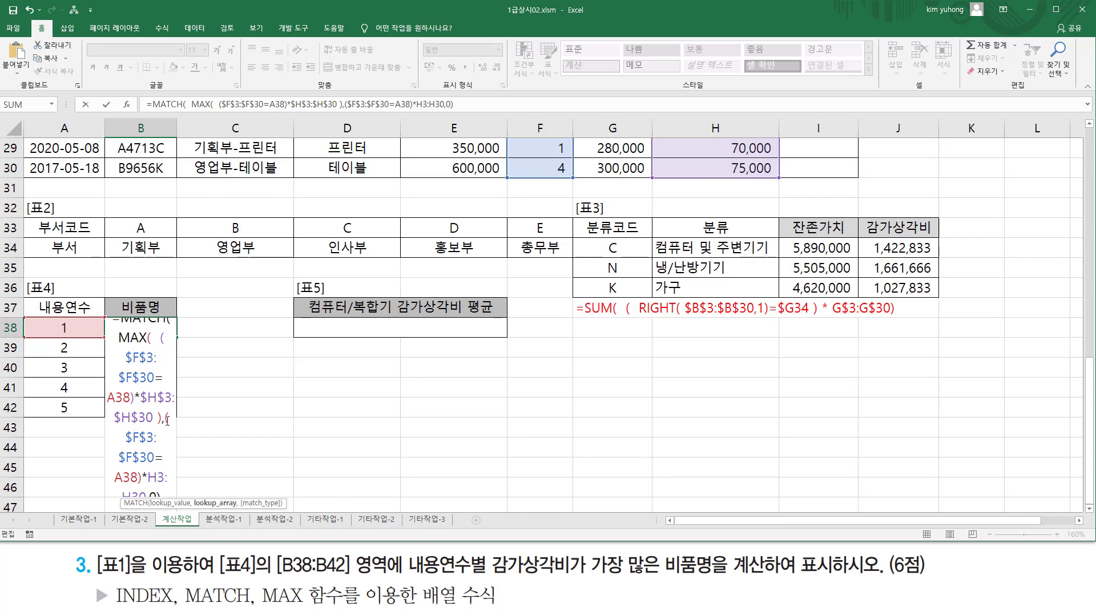
pyautogui.hotkey('ctrl', 'shift', 'Return')
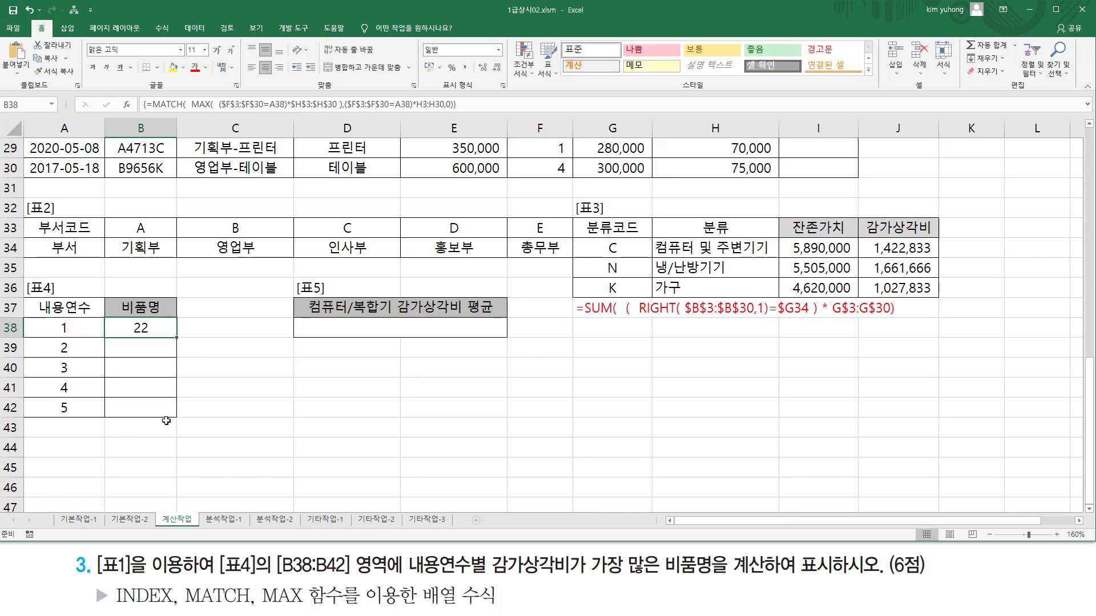
# Copy B38's MATCH formula as plain text into D40 for reference.
pyautogui.doubleClick(144, 327)
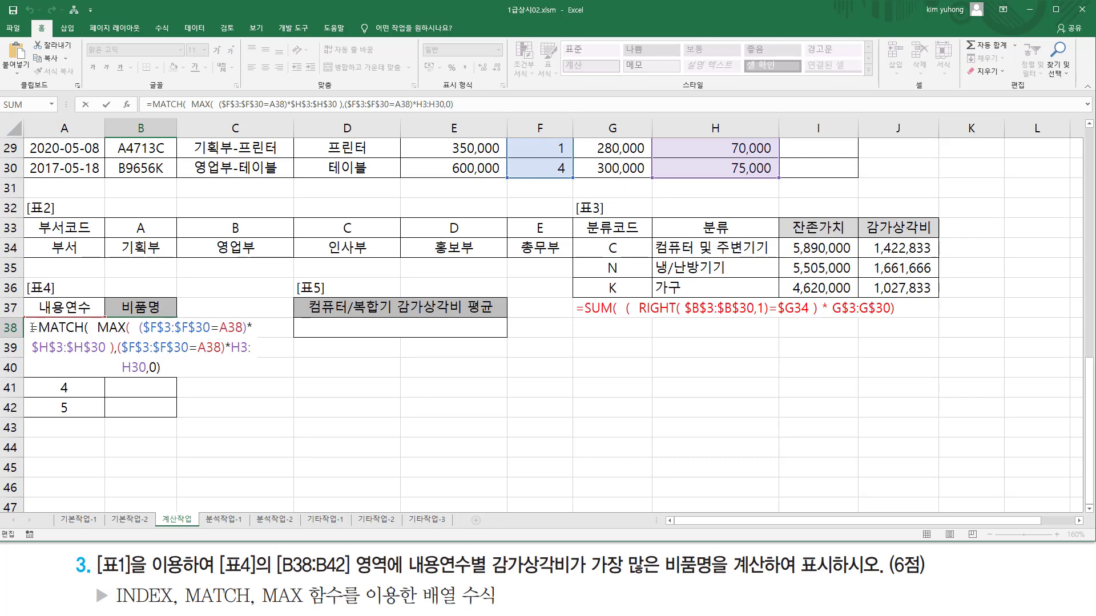
pyautogui.press('Escape')
pyautogui.click(194, 368)
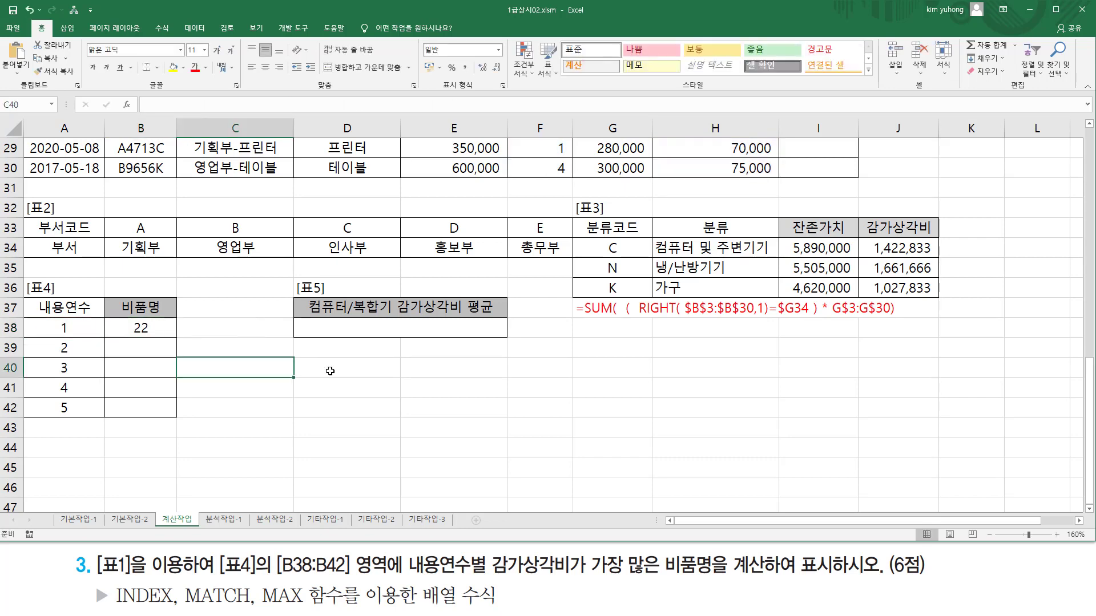
pyautogui.click(330, 371)
pyautogui.doubleClick(330, 371)
pyautogui.write('=MATCH(  MAX(  ($F$3:$F$30=A38)*$H$3:$H$30 ),($F$3:$F$30=A38)*H3:H30,0)')
pyautogui.press('Return')
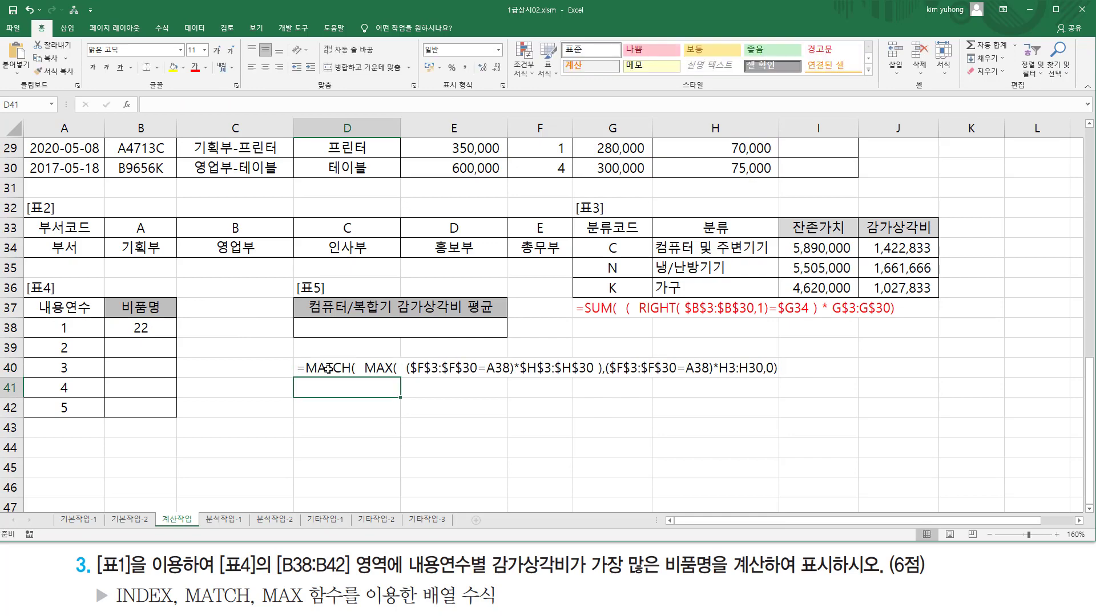
# Check B38's position by counting down the depreciation values from H3 to row 24 and comparing that row's useful life.
pyautogui.click(138, 327)
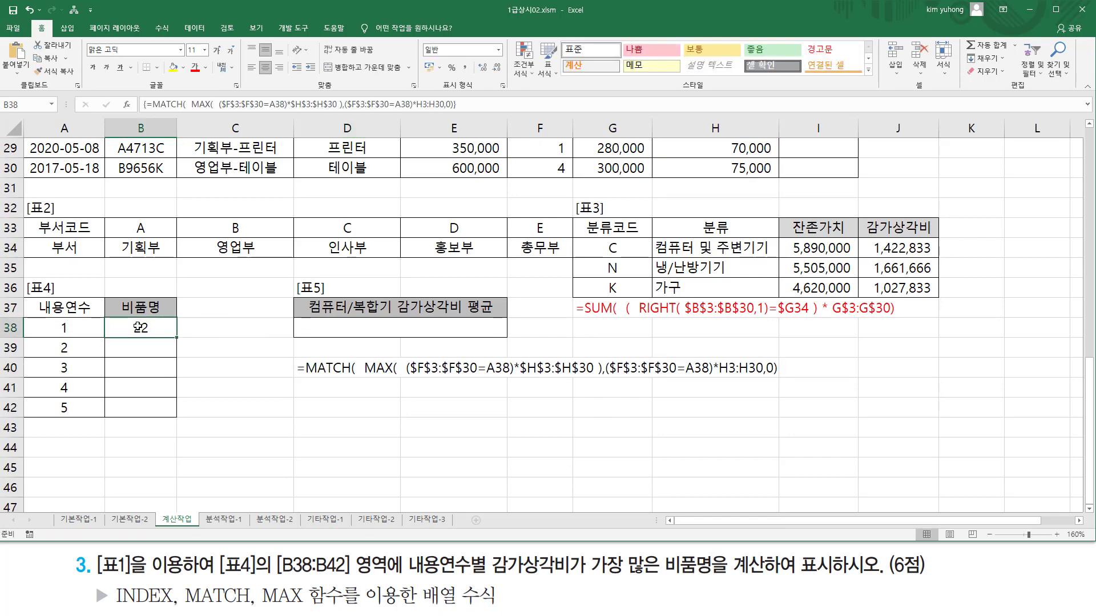
pyautogui.scroll(9, 627, 294)
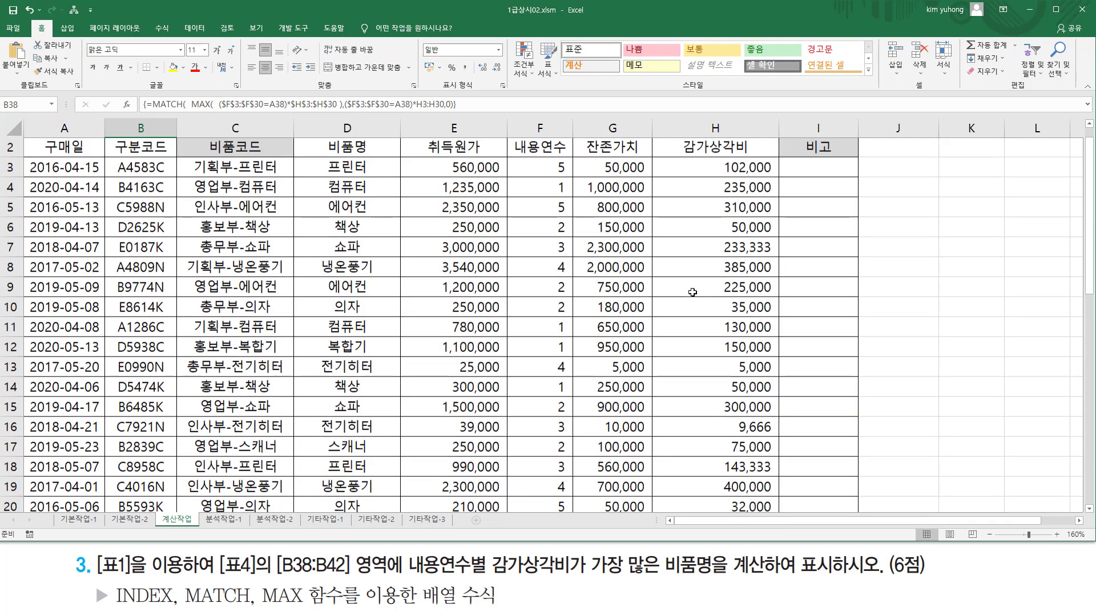
pyautogui.moveTo(711, 188); pyautogui.dragTo(723, 499)
pyautogui.scroll(-7, 720, 489)
pyautogui.scroll(2, 721, 488)
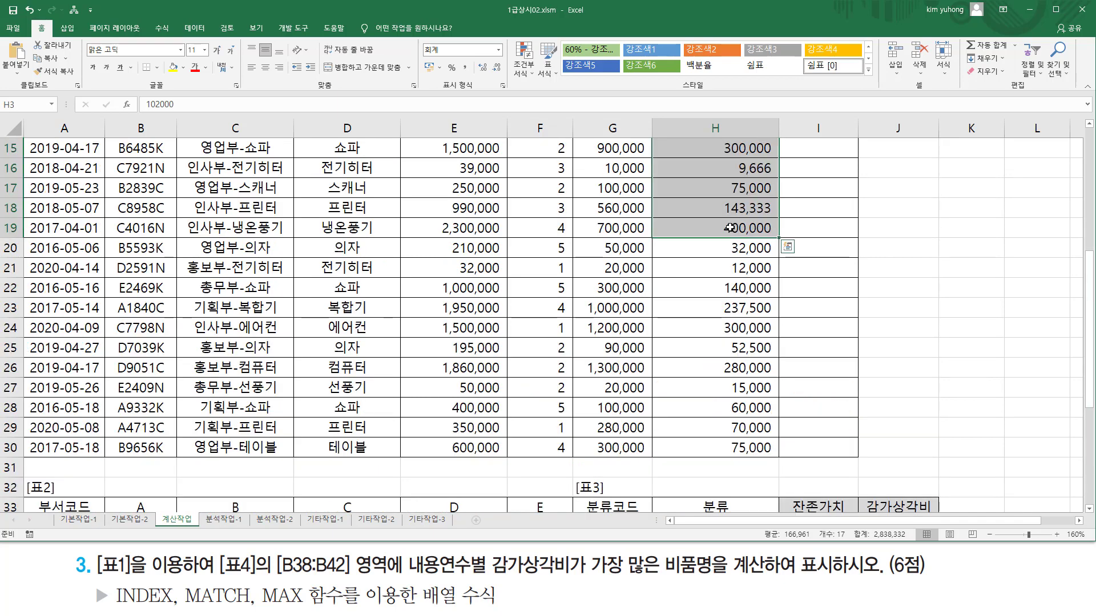
pyautogui.click(729, 228)
pyautogui.moveTo(730, 241); pyautogui.dragTo(725, 323)
pyautogui.scroll(-3, 725, 323)
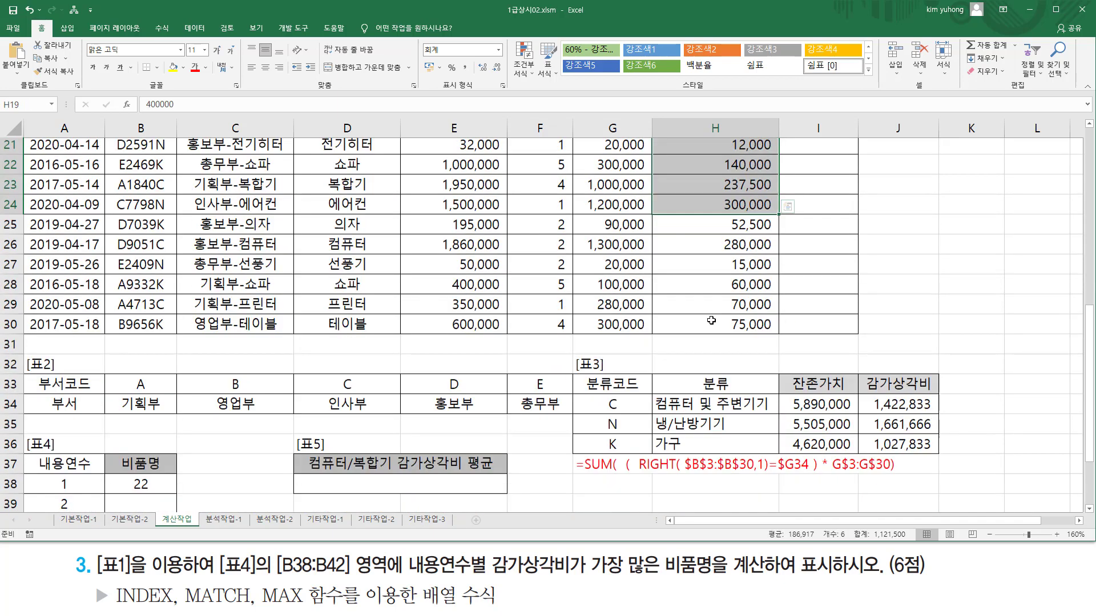
pyautogui.moveTo(722, 182); pyautogui.dragTo(777, 199)
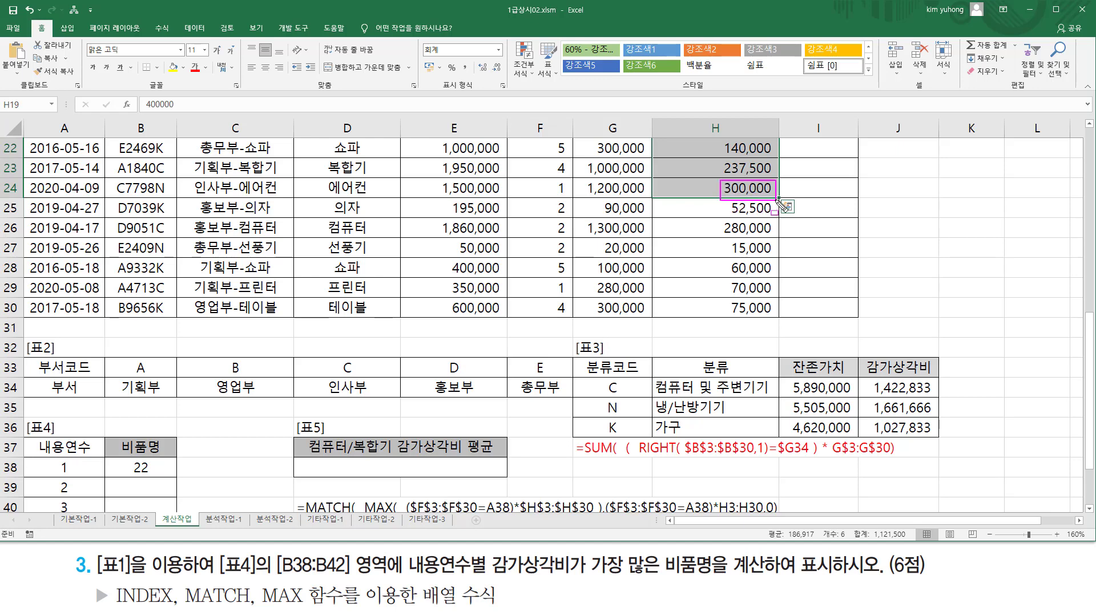
pyautogui.moveTo(718, 181); pyautogui.dragTo(777, 197)
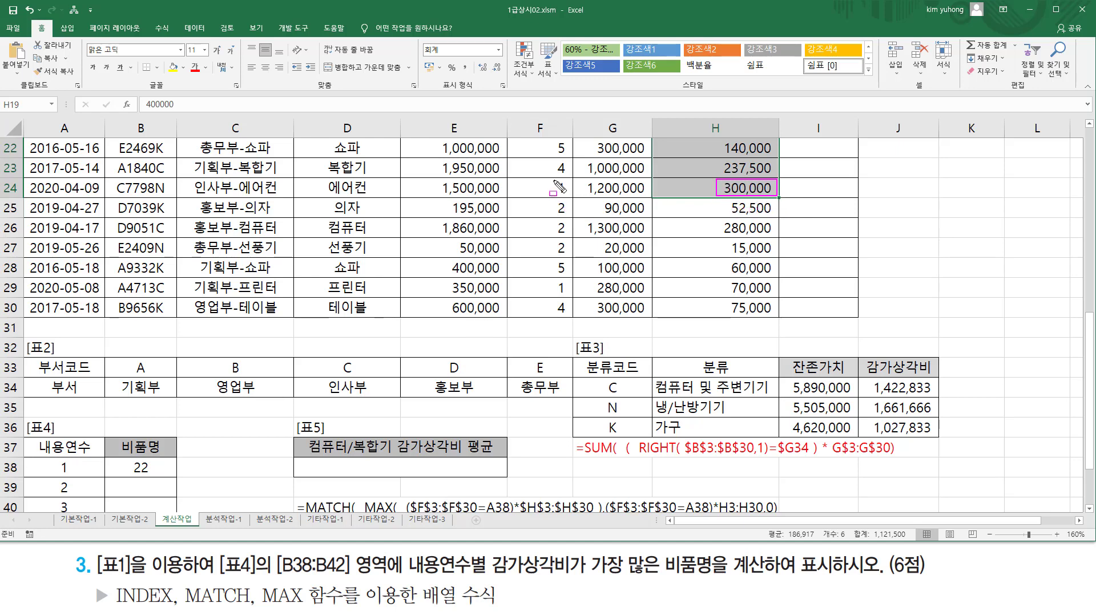
pyautogui.moveTo(554, 181); pyautogui.dragTo(569, 196)
pyautogui.moveTo(124, 457); pyautogui.dragTo(155, 478)
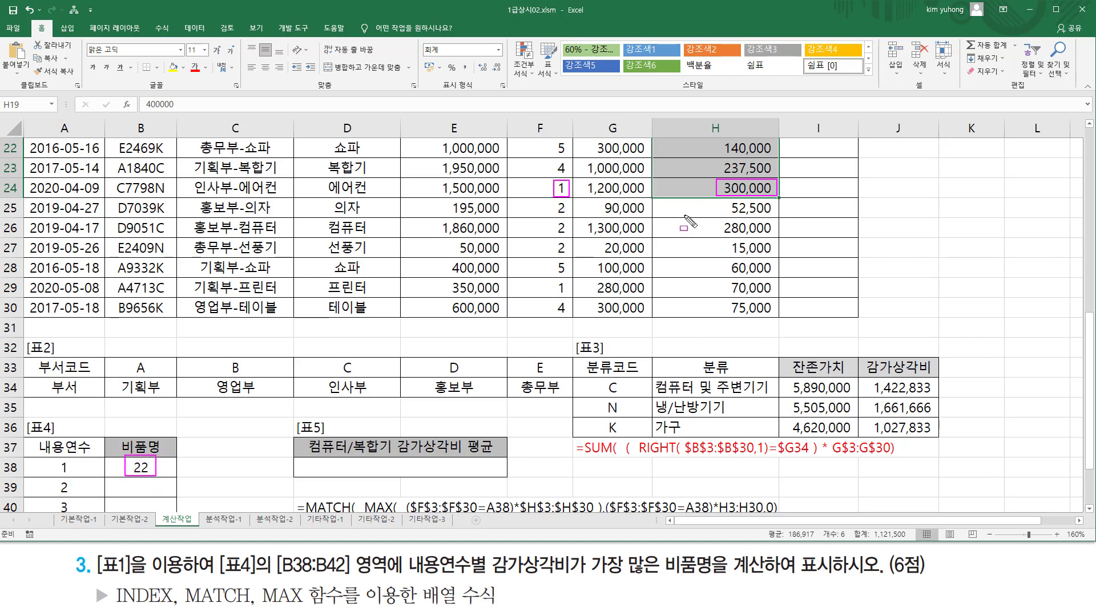
# Examine the MATCH formula text in D40, comparing the condition and depreciation range in its MAX lookup value and its lookup array.
pyautogui.scroll(-3, 386, 431)
pyautogui.click(410, 409)
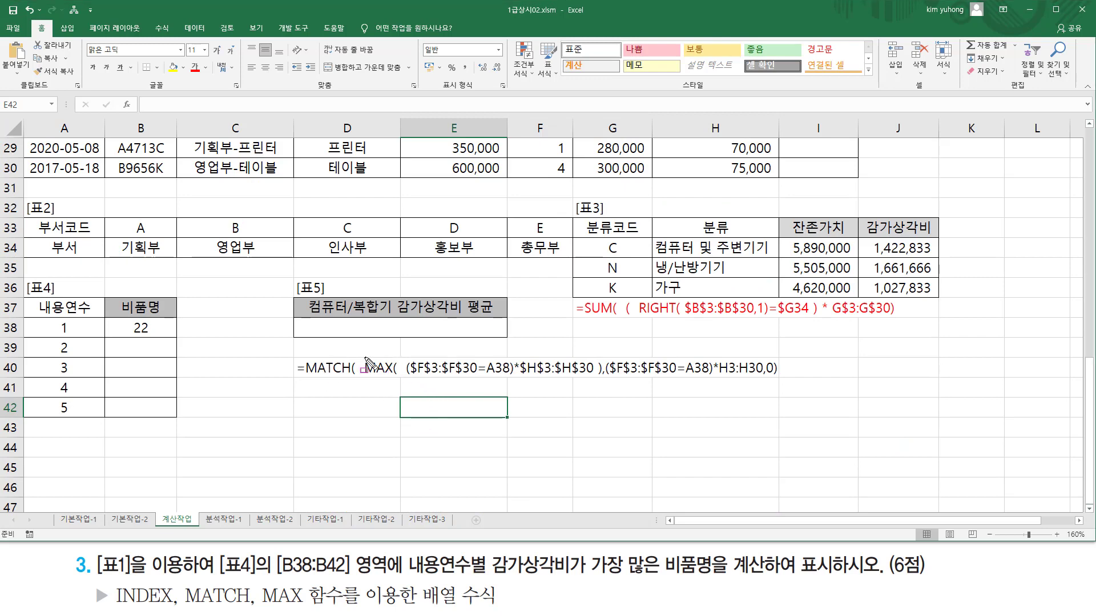
pyautogui.moveTo(362, 354)
pyautogui.mouseDown()
pyautogui.moveTo(391, 402)
pyautogui.moveTo(601, 382)
pyautogui.mouseUp()
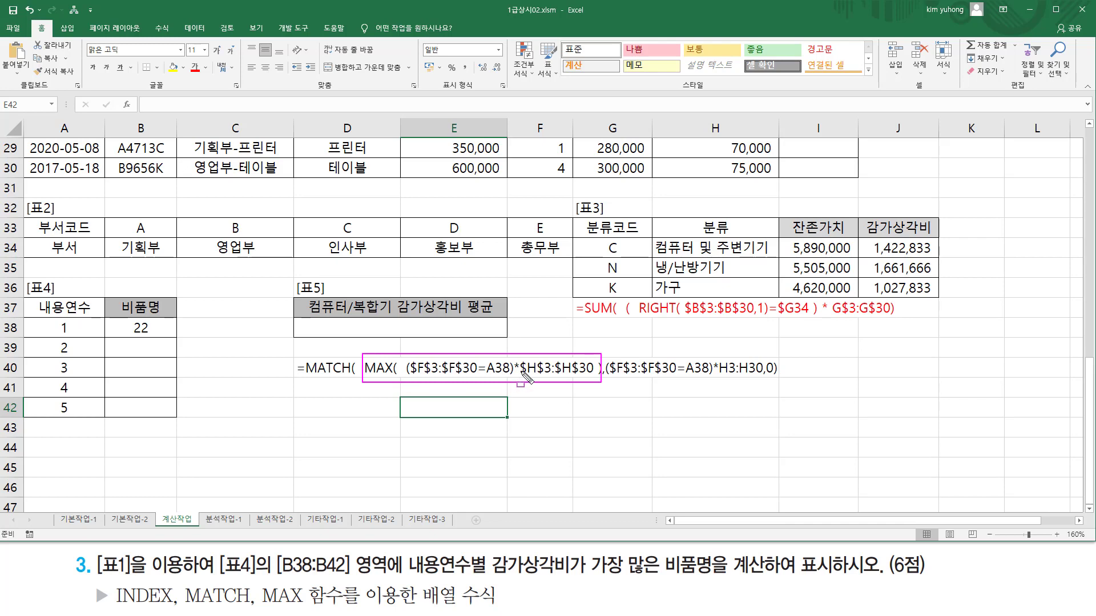
pyautogui.moveTo(520, 376); pyautogui.dragTo(593, 377)
pyautogui.moveTo(407, 376); pyautogui.dragTo(510, 376)
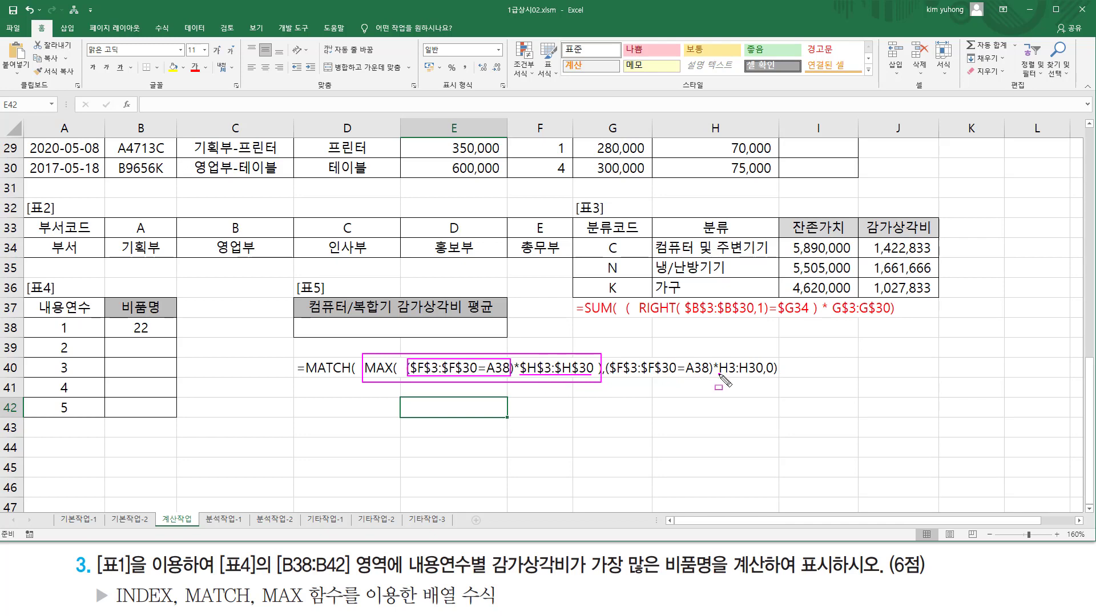
pyautogui.moveTo(719, 376); pyautogui.dragTo(760, 376)
pyautogui.moveTo(609, 376); pyautogui.dragTo(706, 376)
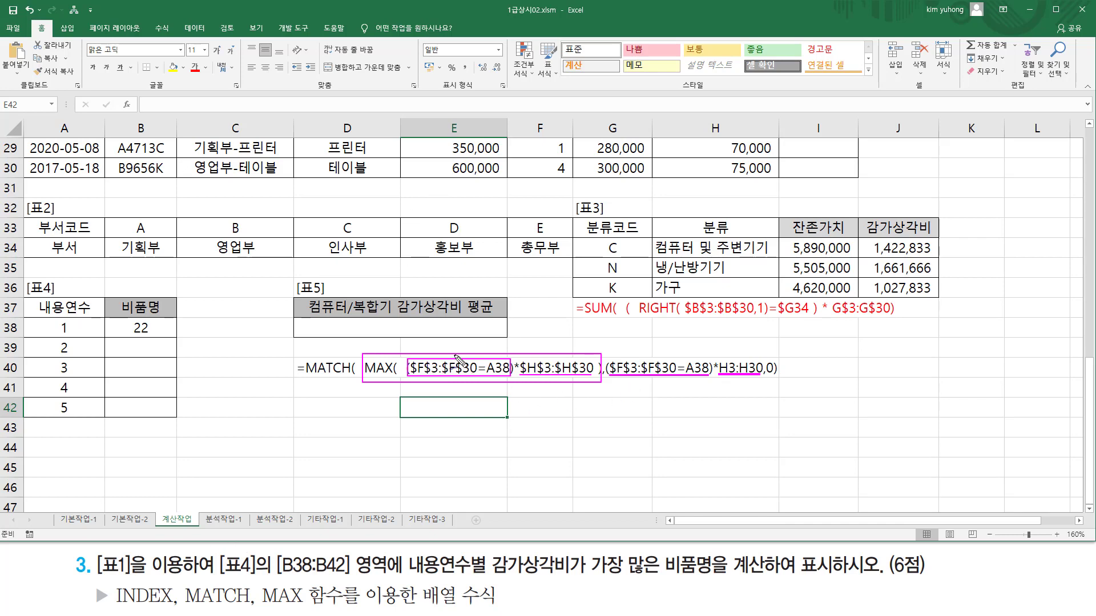
pyautogui.moveTo(446, 351); pyautogui.dragTo(465, 349)
pyautogui.moveTo(69, 323)
pyautogui.mouseDown()
pyautogui.moveTo(48, 327)
pyautogui.moveTo(62, 338)
pyautogui.moveTo(79, 324)
pyautogui.moveTo(68, 321)
pyautogui.mouseUp()
pyautogui.moveTo(526, 378); pyautogui.dragTo(596, 376)
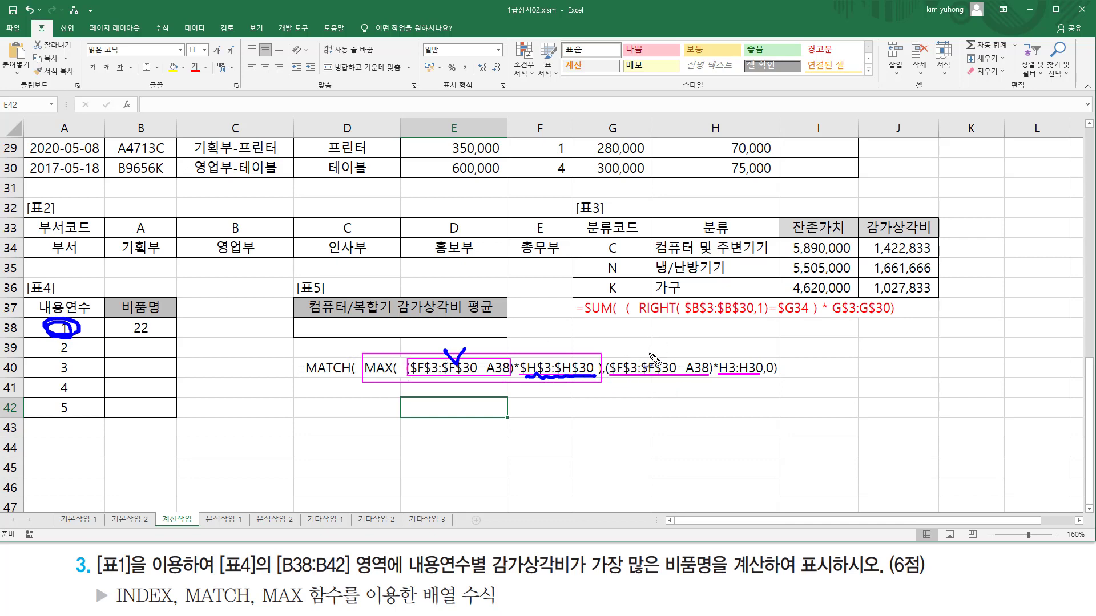
pyautogui.moveTo(652, 354); pyautogui.dragTo(670, 350)
pyautogui.moveTo(723, 376); pyautogui.dragTo(760, 375)
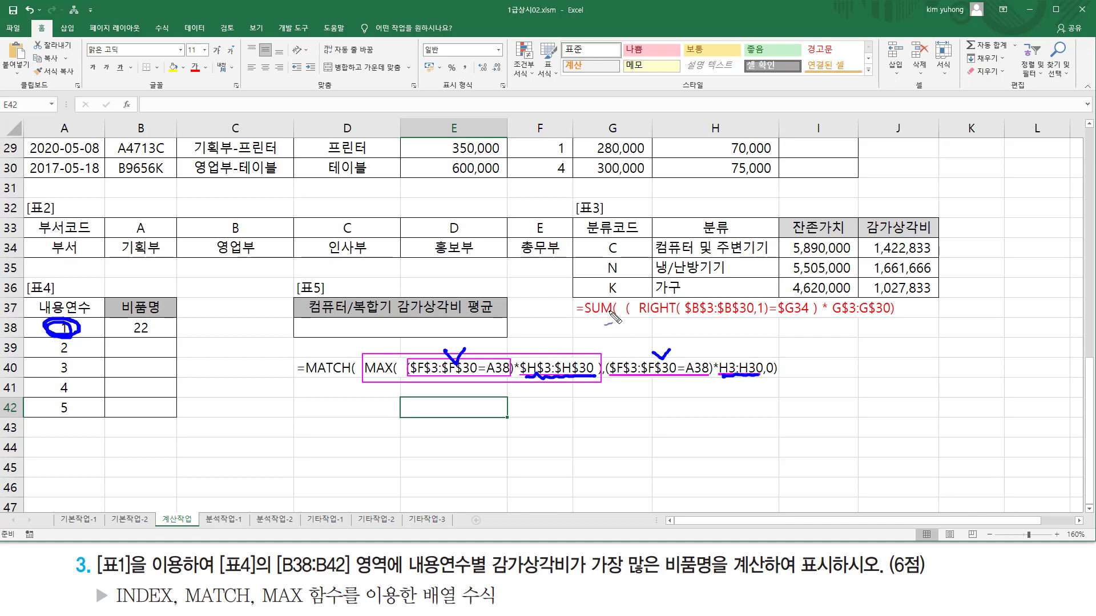
pyautogui.moveTo(127, 334); pyautogui.dragTo(147, 337)
pyautogui.moveTo(665, 578); pyautogui.dragTo(710, 580)
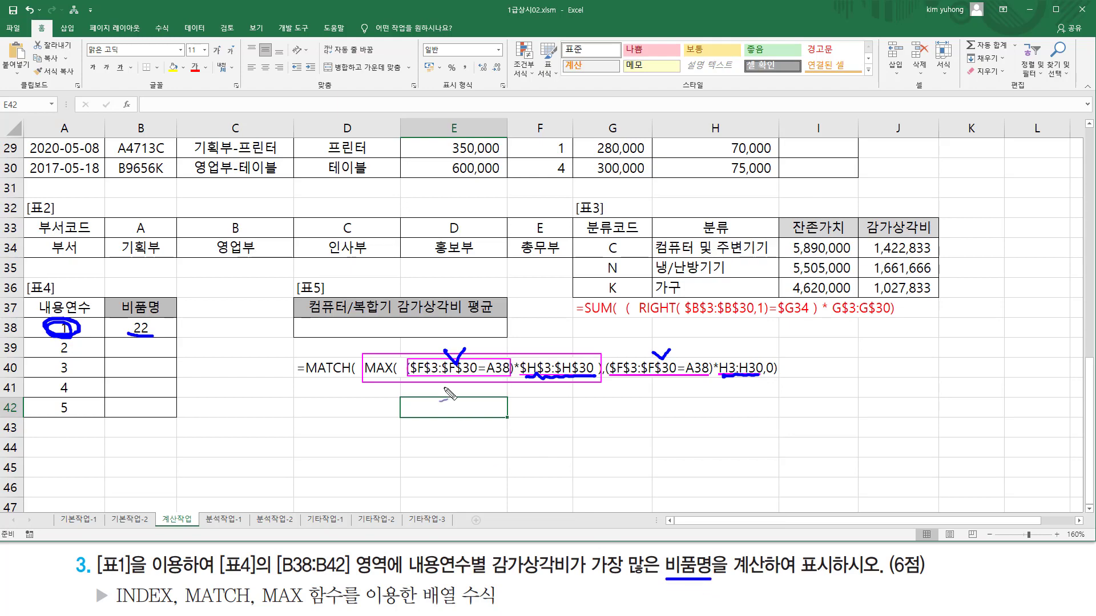
pyautogui.press('Escape')
# Select the item names in D3:D30 of Table 1 and look through them as the range to return from.
pyautogui.scroll(9, 290, 242)
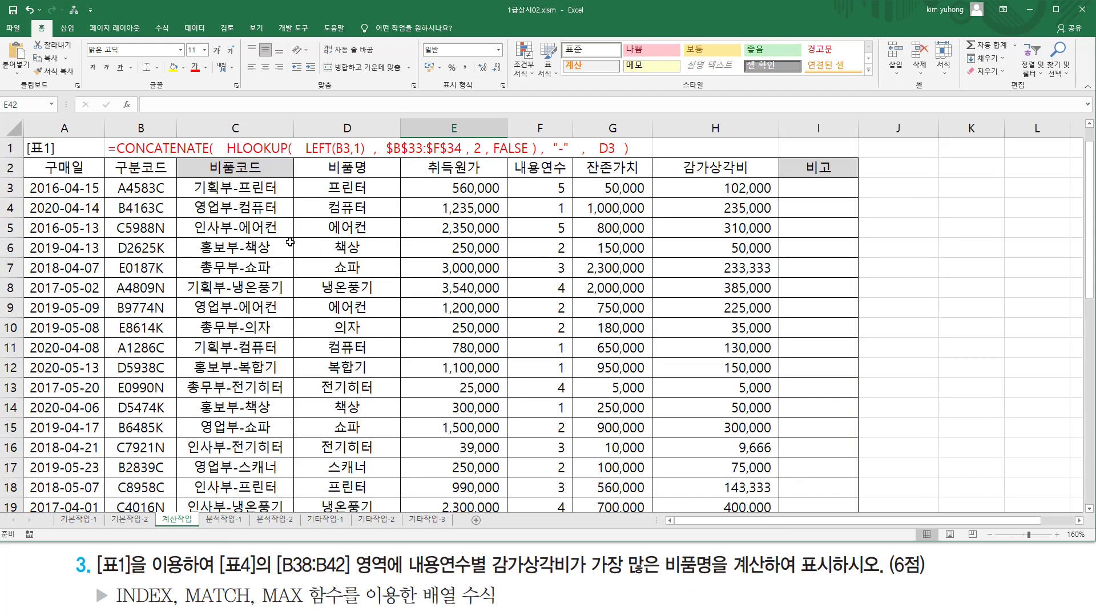
pyautogui.click(345, 181)
pyautogui.scroll(-5, 345, 201)
pyautogui.keyDown('shift'); pyautogui.click(351, 446); pyautogui.keyUp('shift')
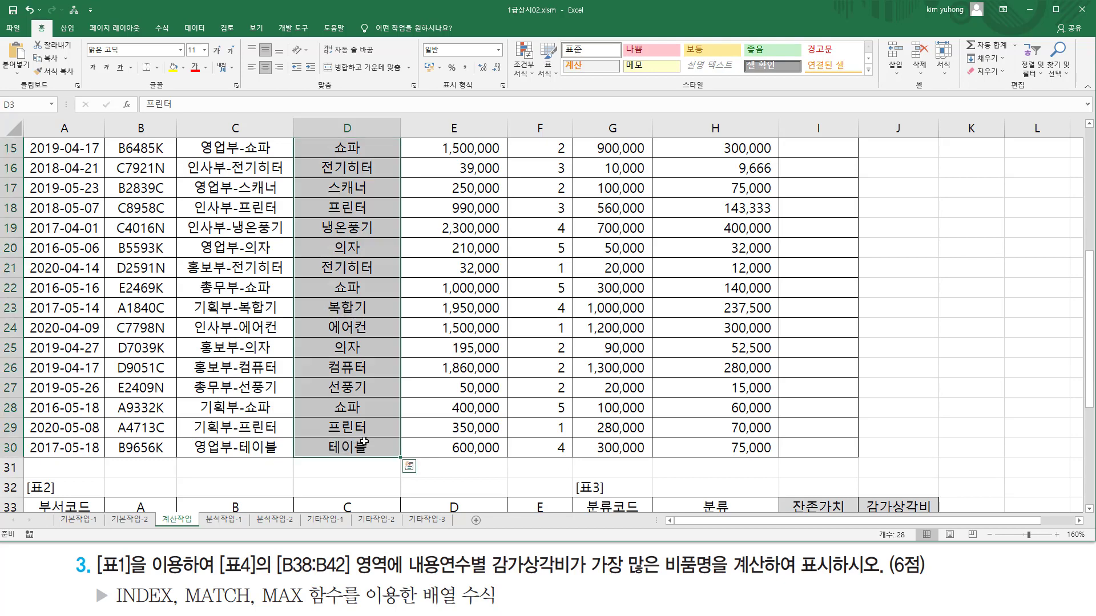
pyautogui.scroll(-2, 363, 411)
pyautogui.scroll(7, 375, 228)
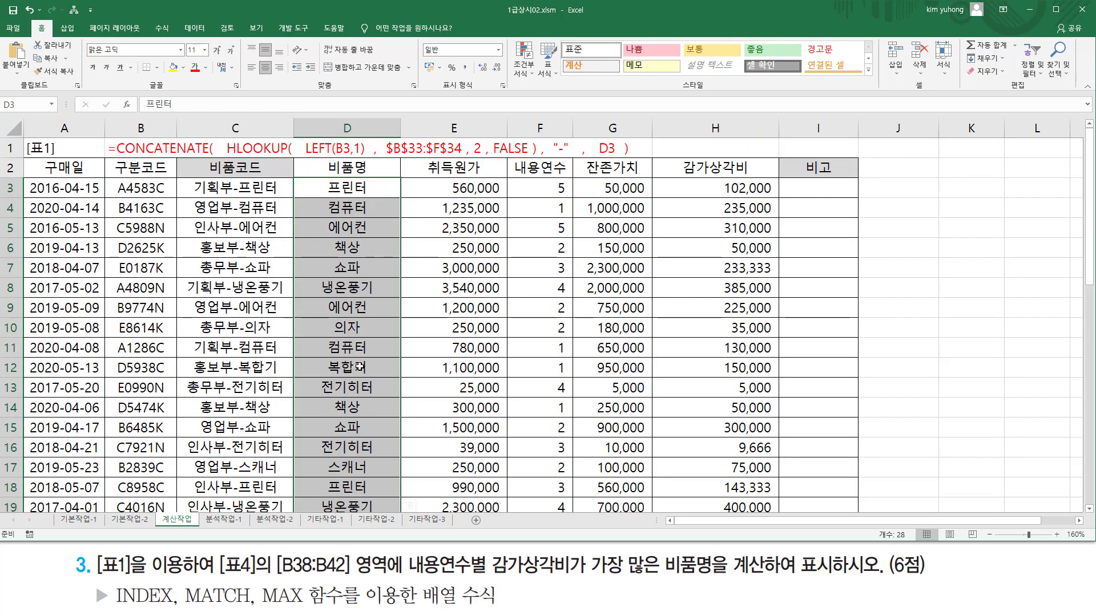
# Count down the item names from D3 to row 24 and check that row's useful life and depreciation.
pyautogui.scroll(-5, 339, 444)
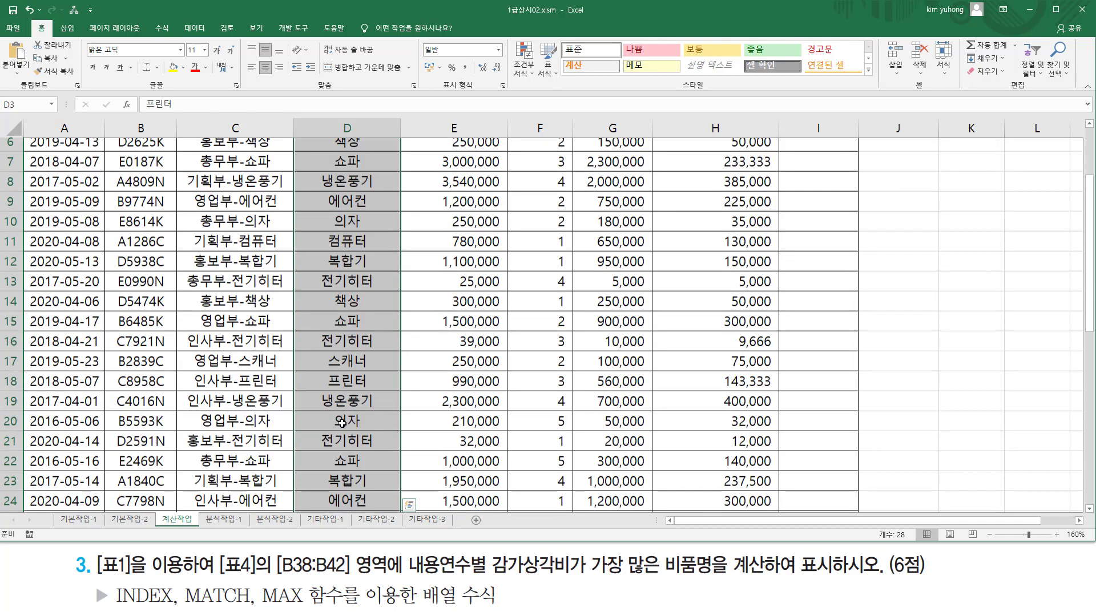
pyautogui.scroll(2, 341, 418)
pyautogui.scroll(3, 342, 419)
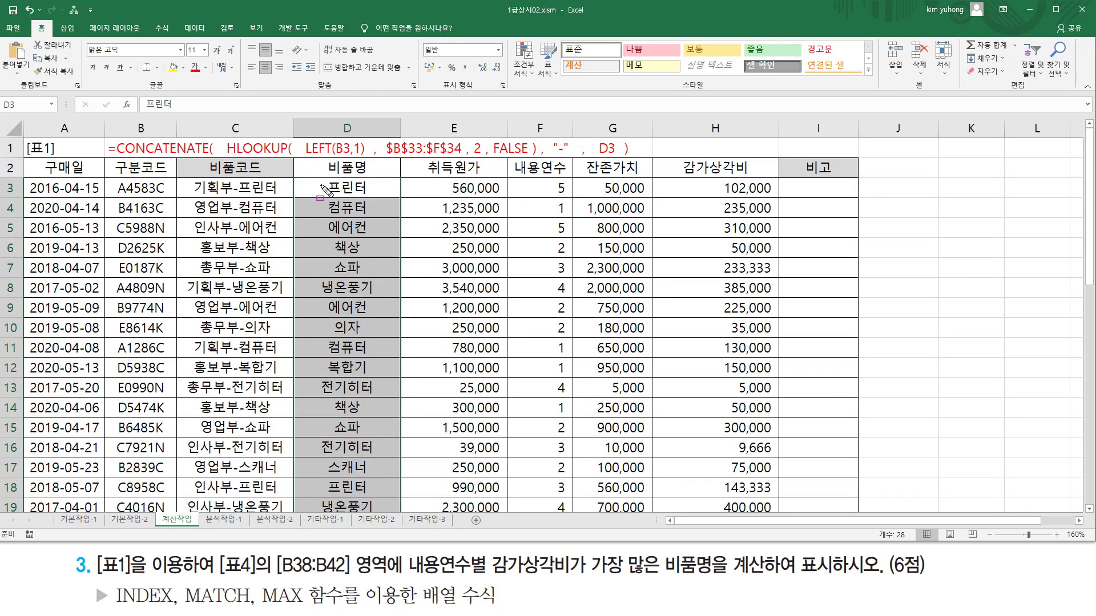
pyautogui.moveTo(320, 192)
pyautogui.mouseDown()
pyautogui.moveTo(370, 194)
pyautogui.moveTo(368, 290)
pyautogui.mouseUp()
pyautogui.moveTo(308, 310)
pyautogui.mouseDown()
pyautogui.moveTo(367, 310)
pyautogui.moveTo(368, 330)
pyautogui.mouseUp()
pyautogui.moveTo(316, 353)
pyautogui.mouseDown()
pyautogui.moveTo(375, 352)
pyautogui.moveTo(371, 390)
pyautogui.moveTo(317, 409)
pyautogui.moveTo(365, 428)
pyautogui.moveTo(365, 468)
pyautogui.mouseUp()
pyautogui.moveTo(313, 490); pyautogui.dragTo(374, 489)
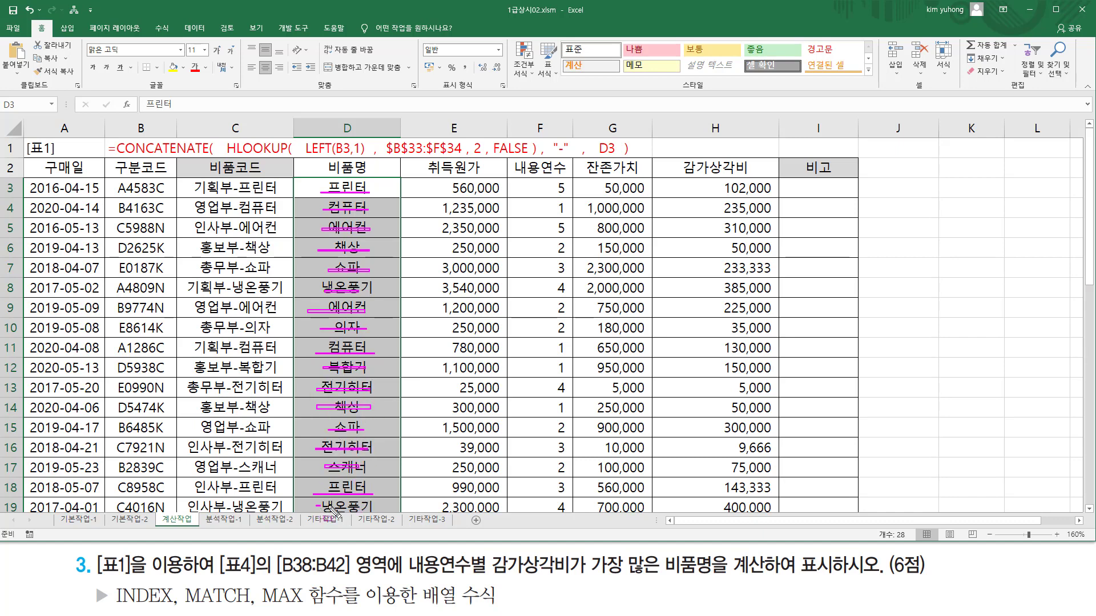
pyautogui.moveTo(312, 505); pyautogui.dragTo(373, 505)
pyautogui.press('Escape')
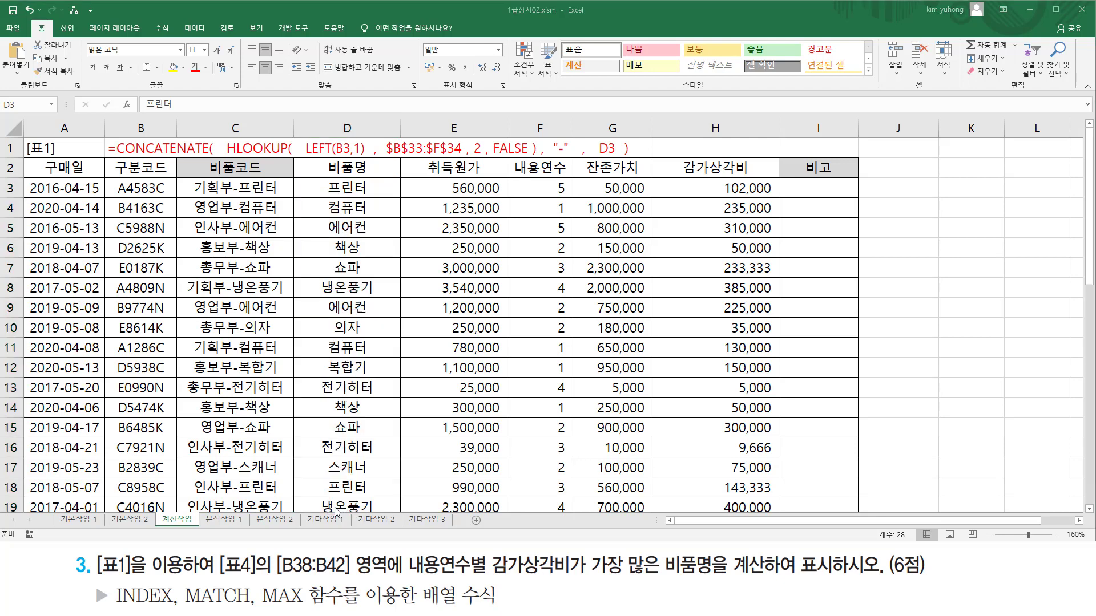
pyautogui.click(326, 505)
pyautogui.scroll(-5, 326, 506)
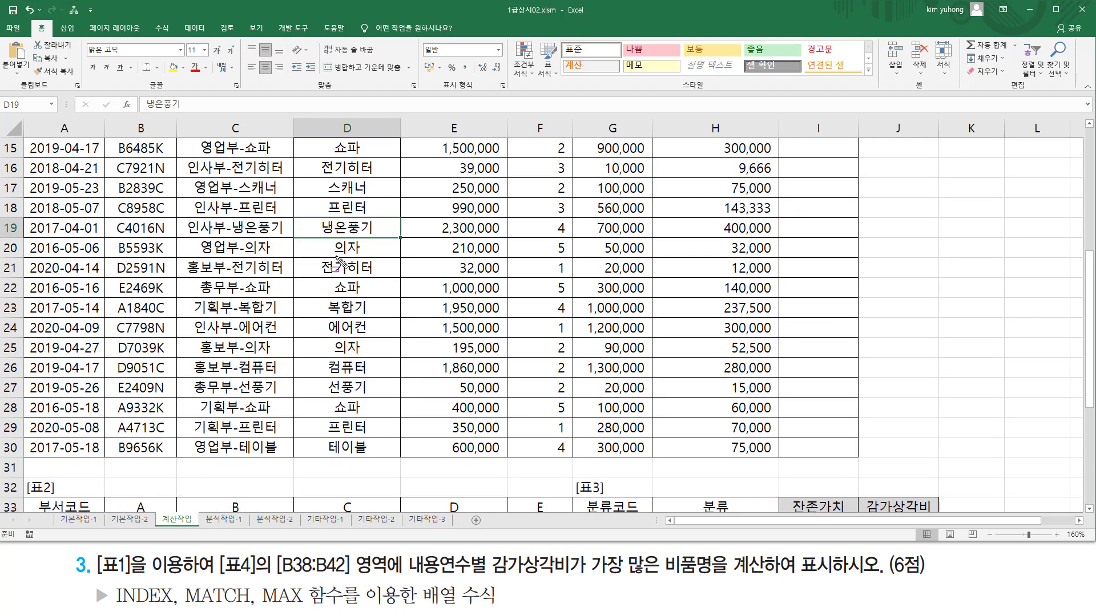
pyautogui.moveTo(324, 251)
pyautogui.mouseDown()
pyautogui.moveTo(368, 253)
pyautogui.moveTo(372, 267)
pyautogui.mouseUp()
pyautogui.moveTo(323, 291)
pyautogui.mouseDown()
pyautogui.moveTo(378, 292)
pyautogui.moveTo(387, 309)
pyautogui.mouseUp()
pyautogui.moveTo(326, 328)
pyautogui.mouseDown()
pyautogui.moveTo(379, 328)
pyautogui.moveTo(378, 341)
pyautogui.mouseUp()
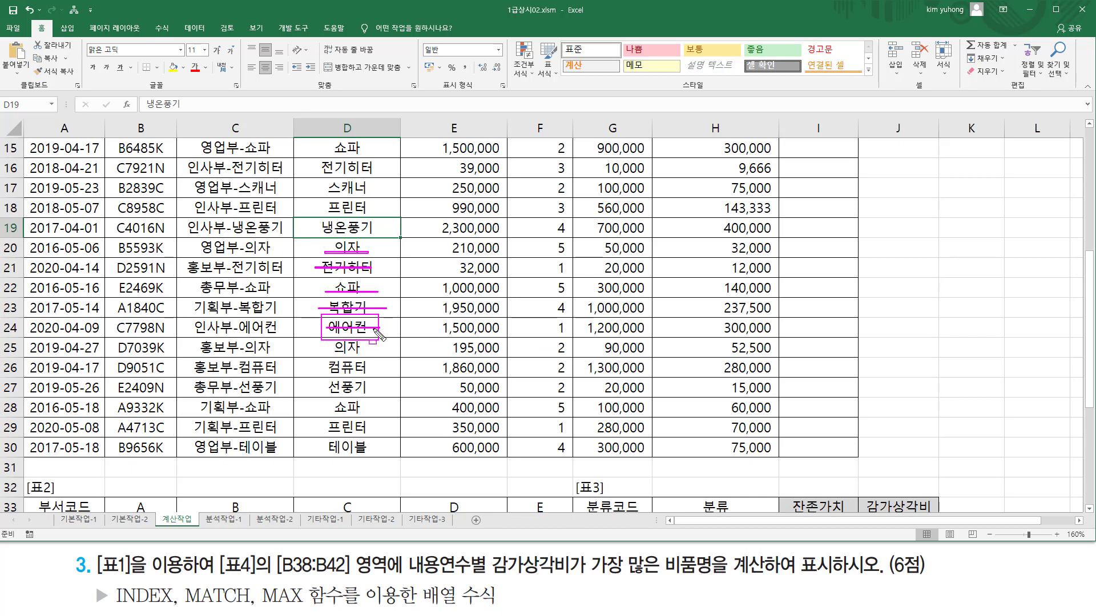
pyautogui.moveTo(550, 317)
pyautogui.mouseDown()
pyautogui.moveTo(568, 326)
pyautogui.moveTo(551, 317)
pyautogui.mouseUp()
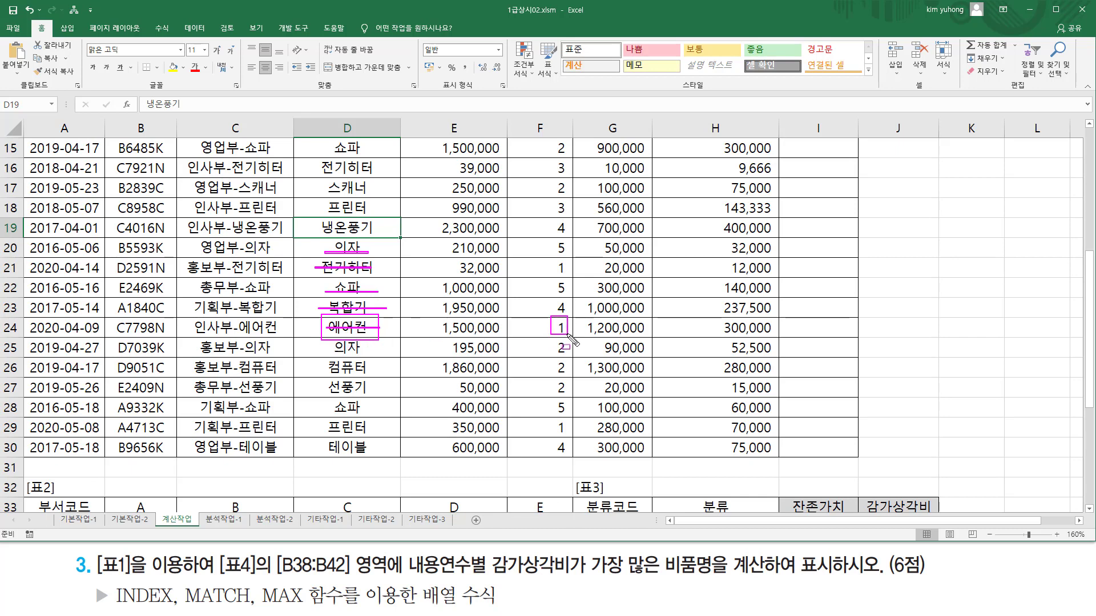
pyautogui.moveTo(713, 320); pyautogui.dragTo(714, 322)
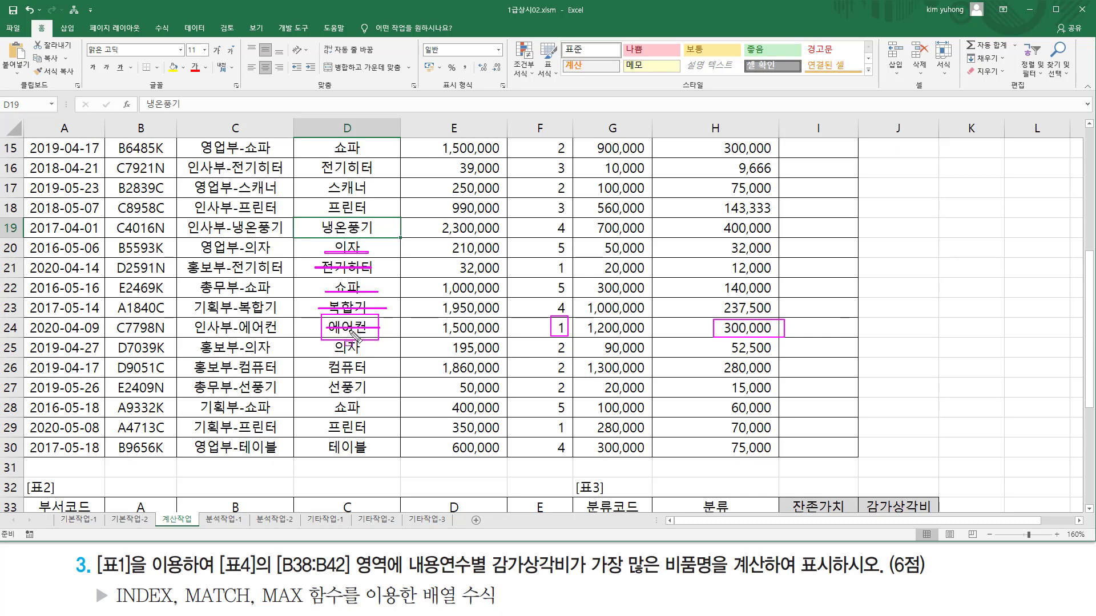
# Wrap B38's MATCH formula in an INDEX function that uses the item names in D3:D30 as its array.
pyautogui.scroll(-5, 354, 332)
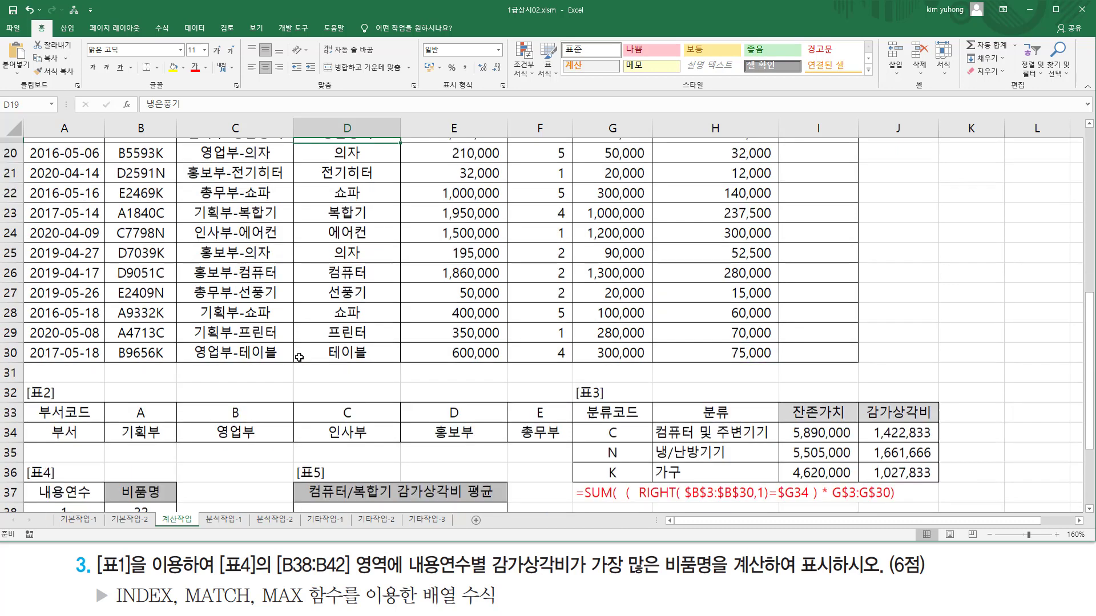
pyautogui.doubleClick(111, 328)
pyautogui.write('=MATCH(  MAX(  ($F$3:$F$30=A38)*$H$3:$H$30 ),($F$3:$F$30=A38)*H3:H30,0)')
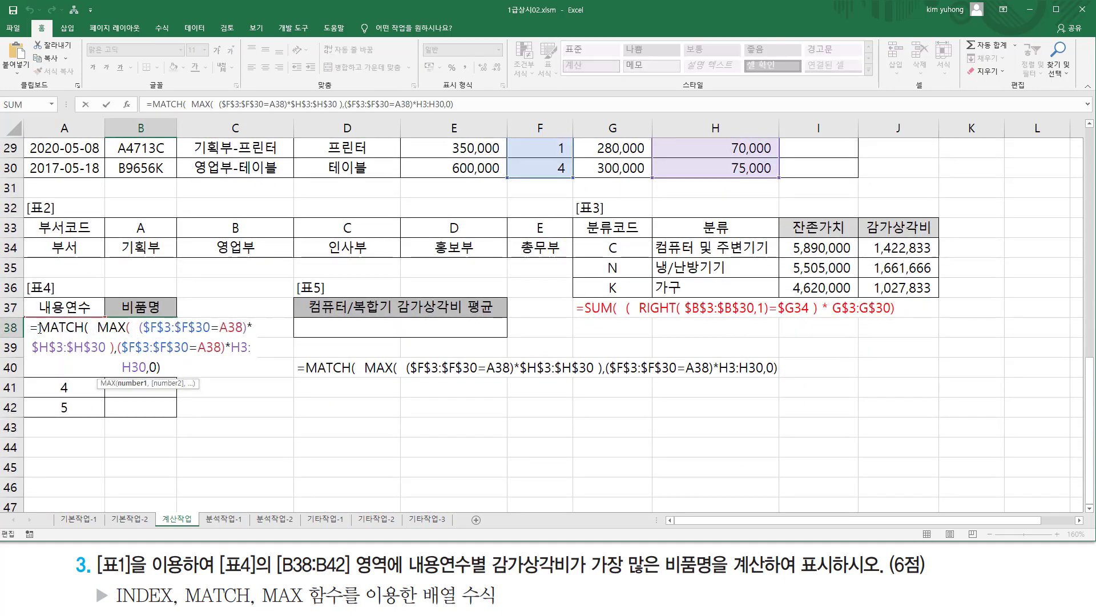
pyautogui.press('Home')
pyautogui.press('Right')
pyautogui.write('index(')
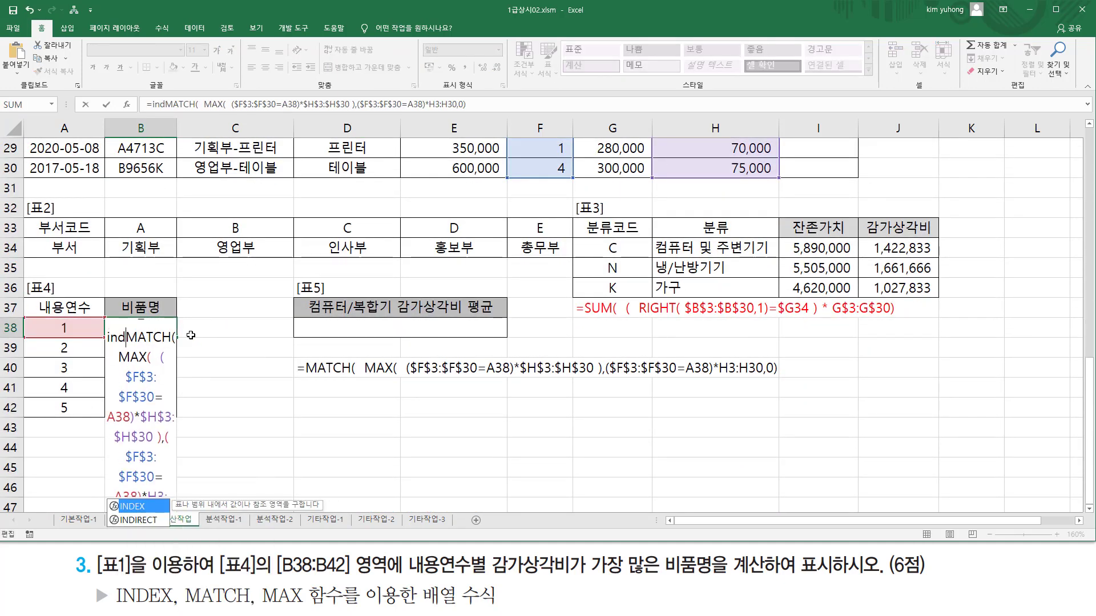
pyautogui.scroll(9, 265, 324)
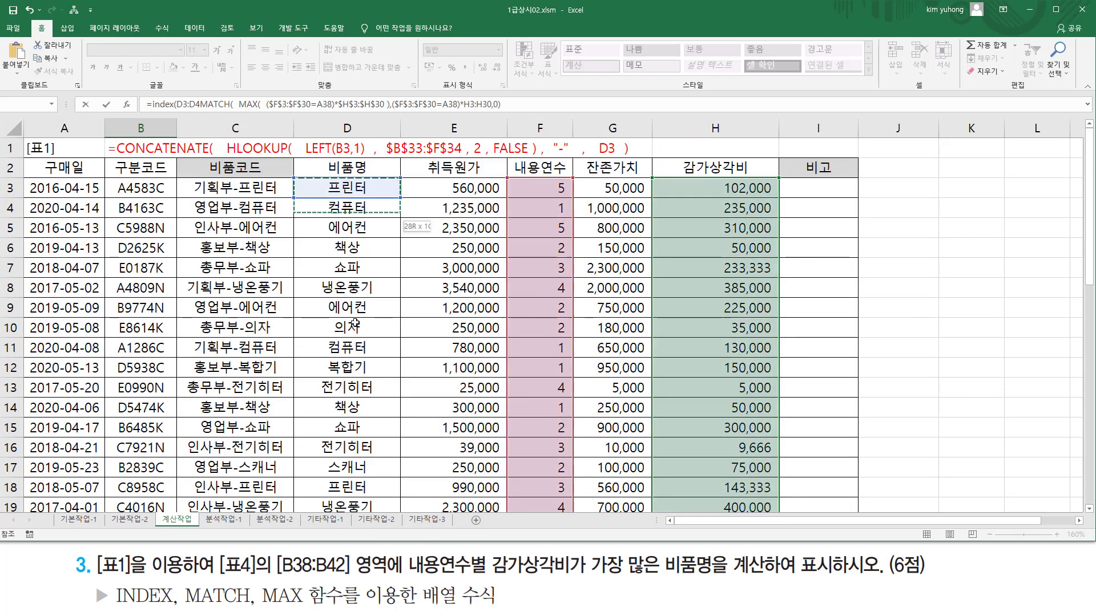
pyautogui.moveTo(347, 181); pyautogui.dragTo(355, 483)
pyautogui.write(',')
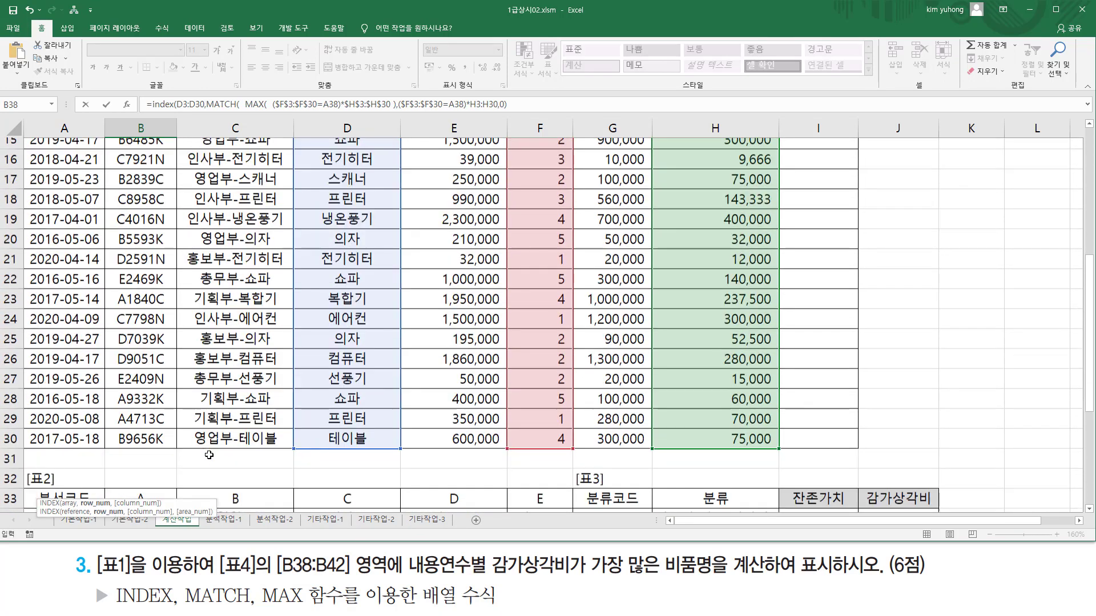
# Check that MATCH supplies the INDEX row number, close the INDEX parenthesis in B38 and enter it as an array formula.
pyautogui.scroll(-5, 210, 451)
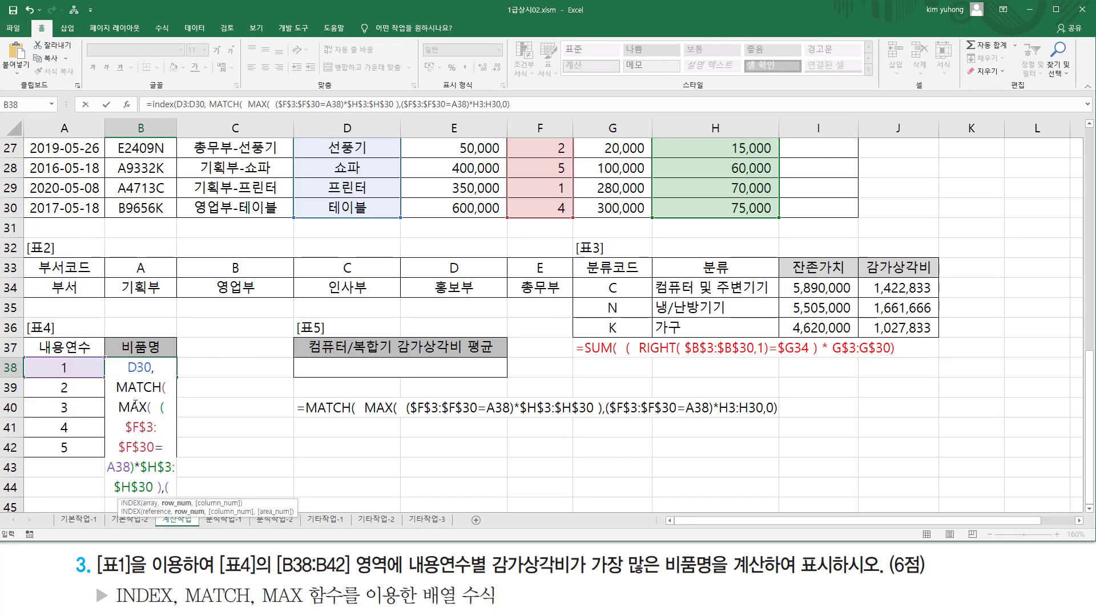
pyautogui.moveTo(117, 388); pyautogui.dragTo(163, 488)
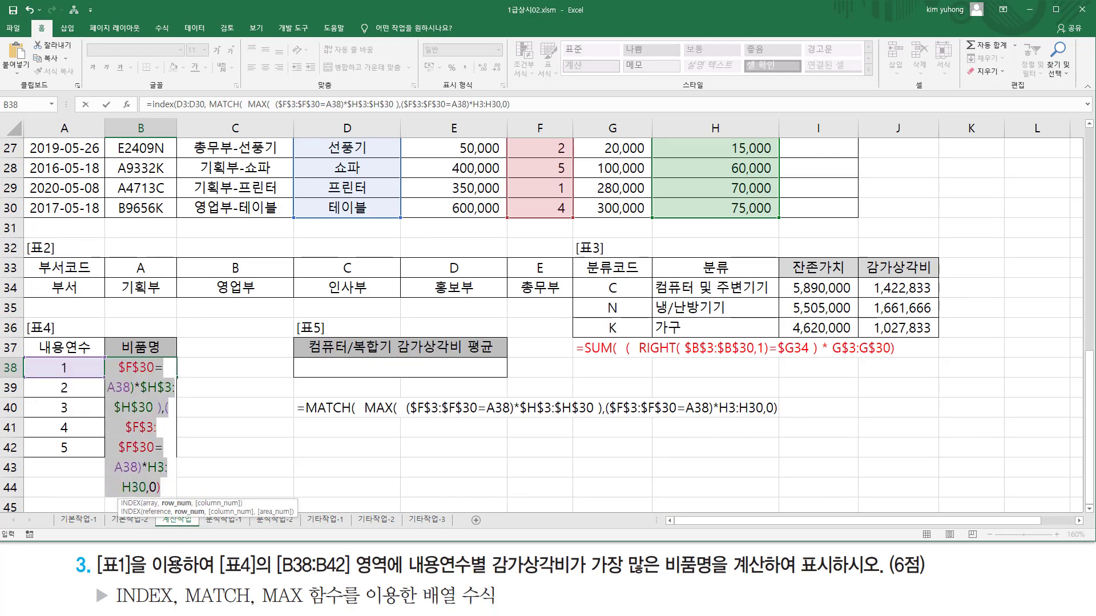
pyautogui.click(178, 490)
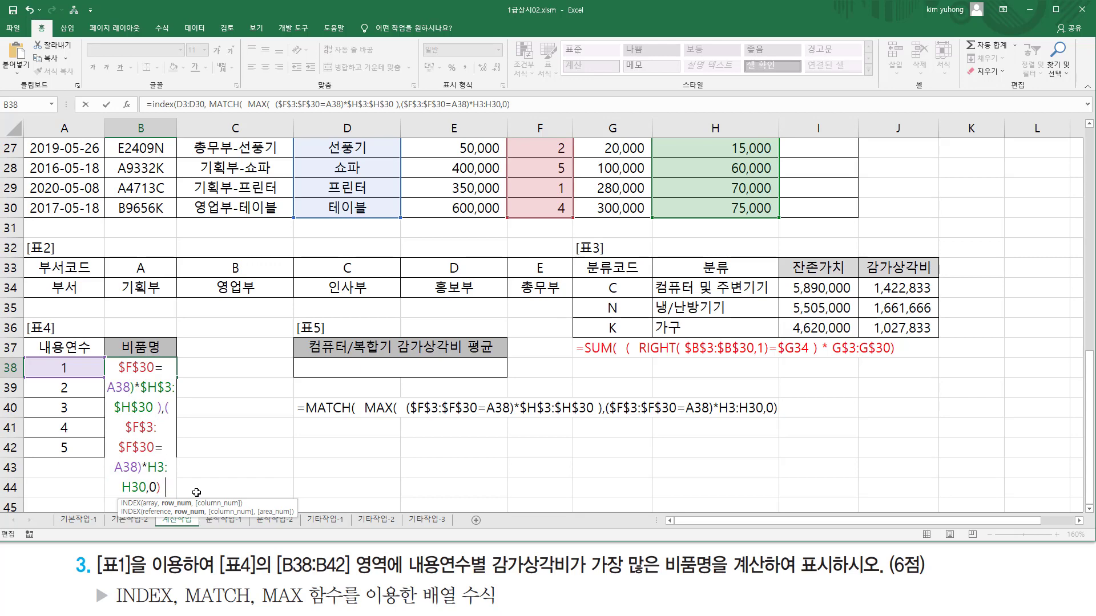
pyautogui.write(')')
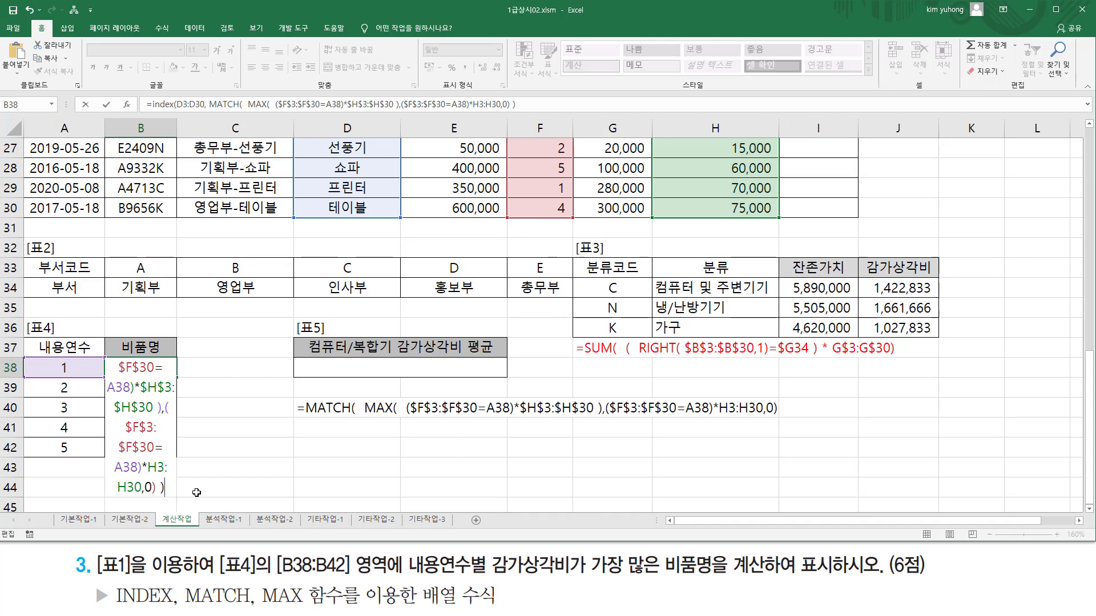
pyautogui.hotkey('ctrl', 'shift', 'Return')
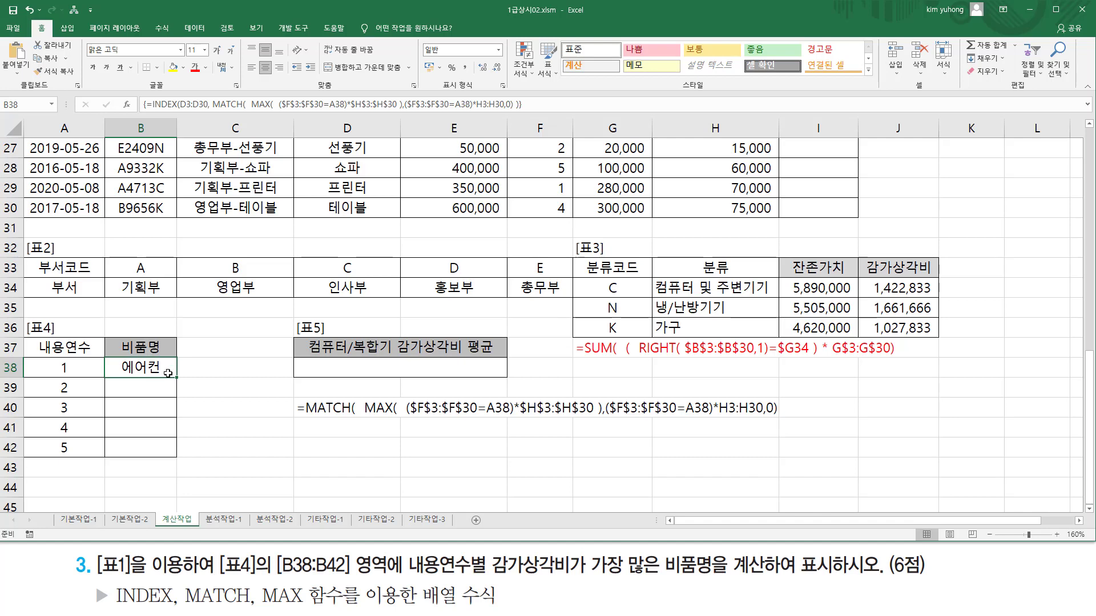
# Make the D3:D30 and H3:H30 references in B38's array formula absolute and fill the formula down to B42.
pyautogui.doubleClick(154, 368)
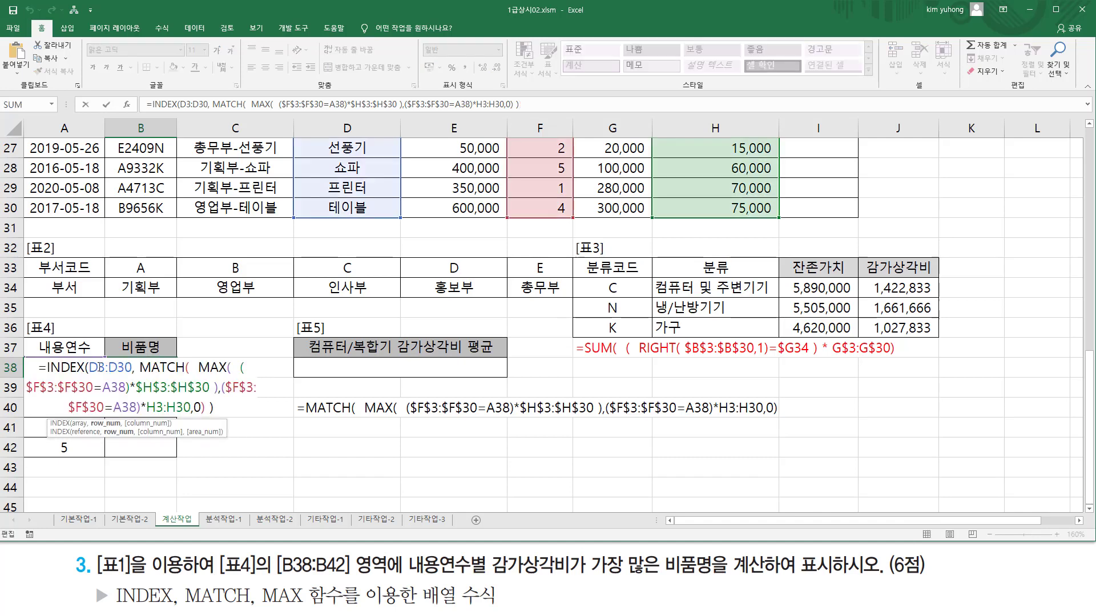
pyautogui.moveTo(99, 367); pyautogui.dragTo(125, 368)
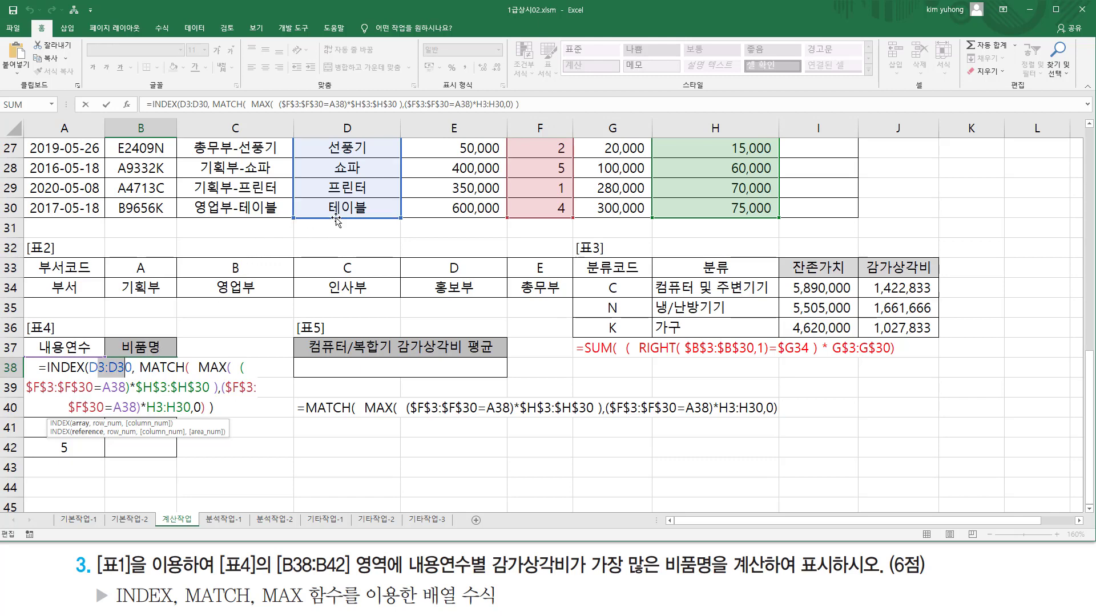
pyautogui.press('F4')
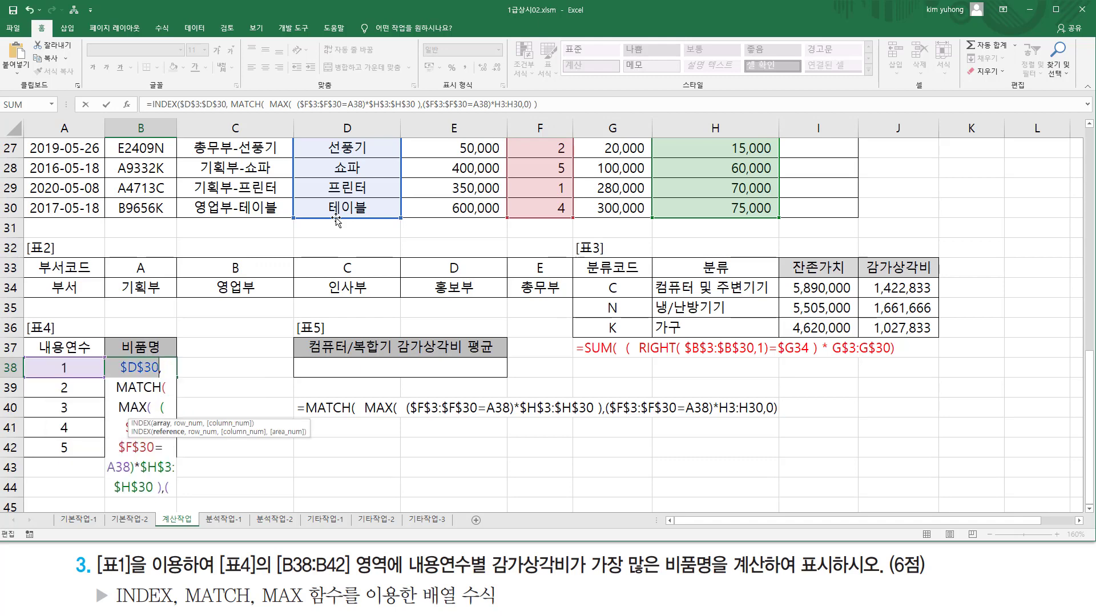
pyautogui.scroll(-2, 166, 366)
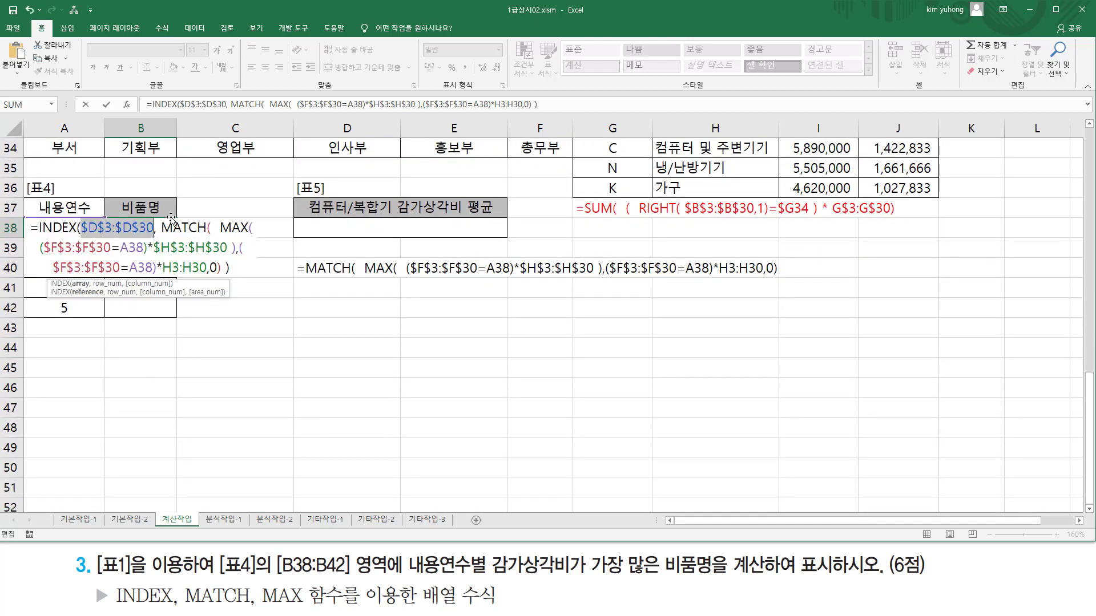
pyautogui.moveTo(52, 268); pyautogui.dragTo(203, 272)
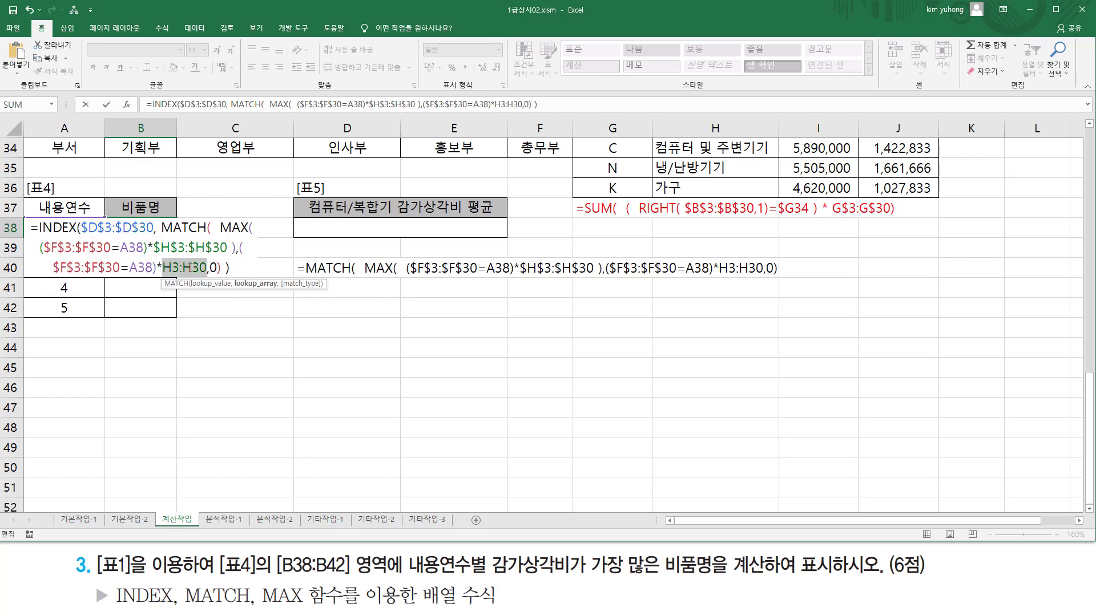
pyautogui.press('F4')
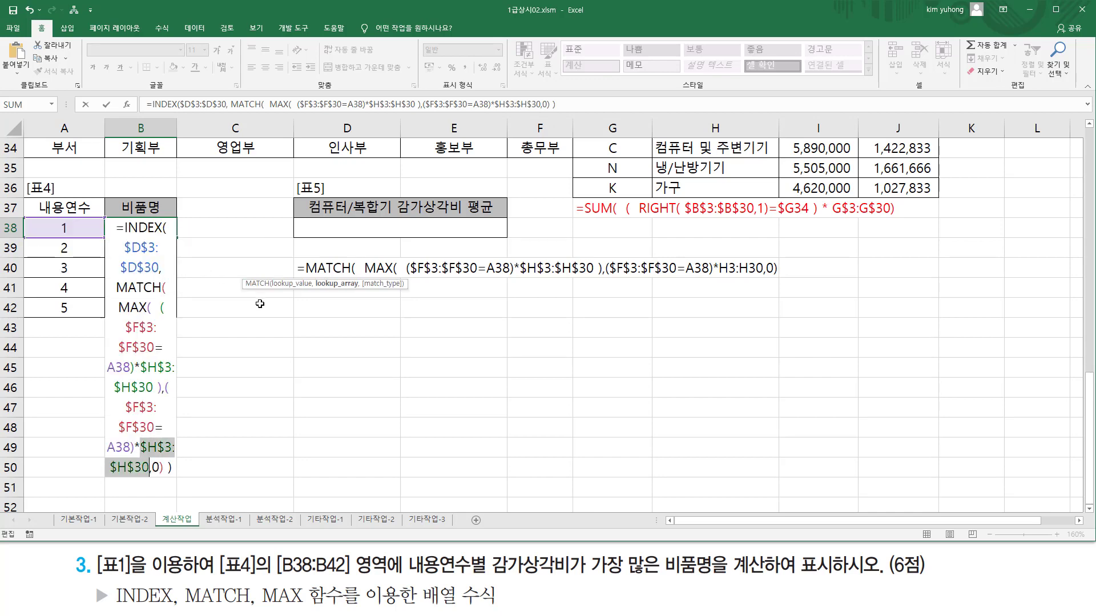
pyautogui.hotkey('ctrl', 'shift', 'Return')
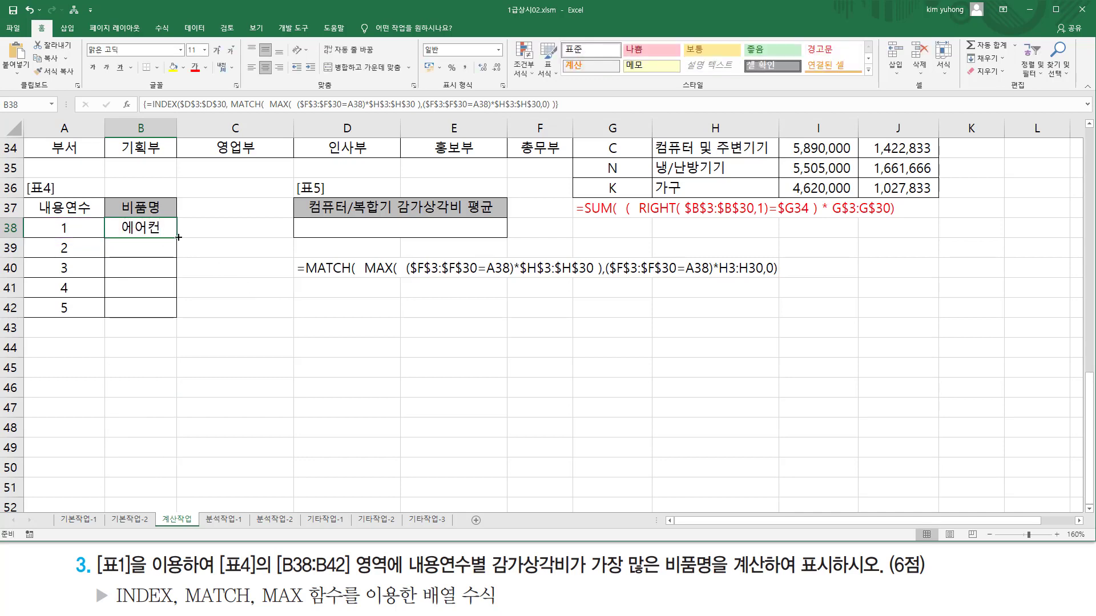
pyautogui.moveTo(178, 237); pyautogui.dragTo(170, 314)
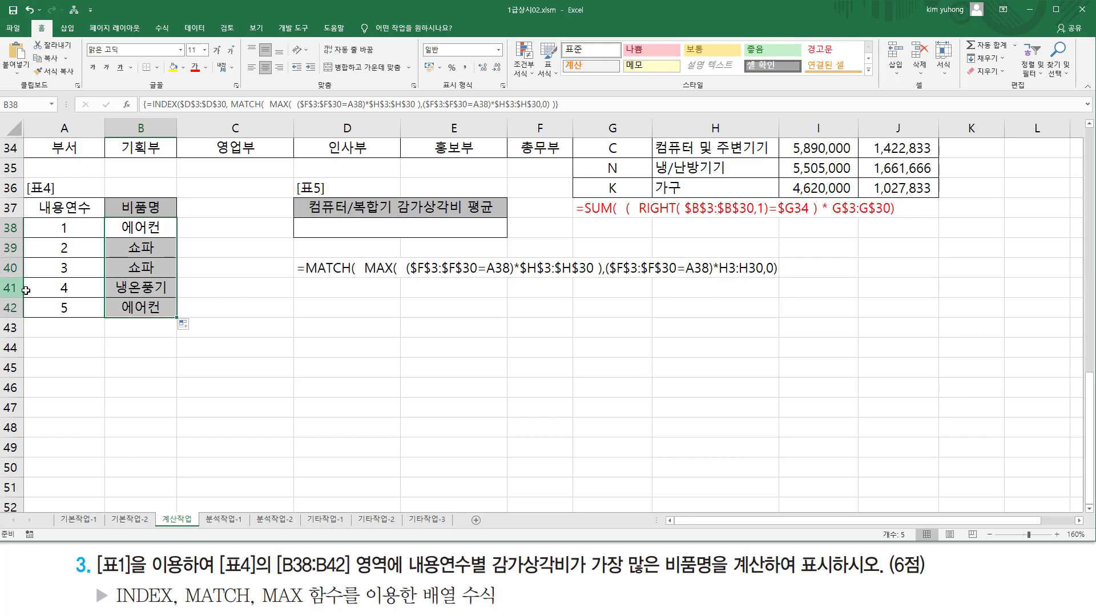
# Copy B38's completed INDEX formula as red plain text into D41, replacing the MATCH reference text in D40.
pyautogui.click(34, 227)
pyautogui.doubleClick(34, 228)
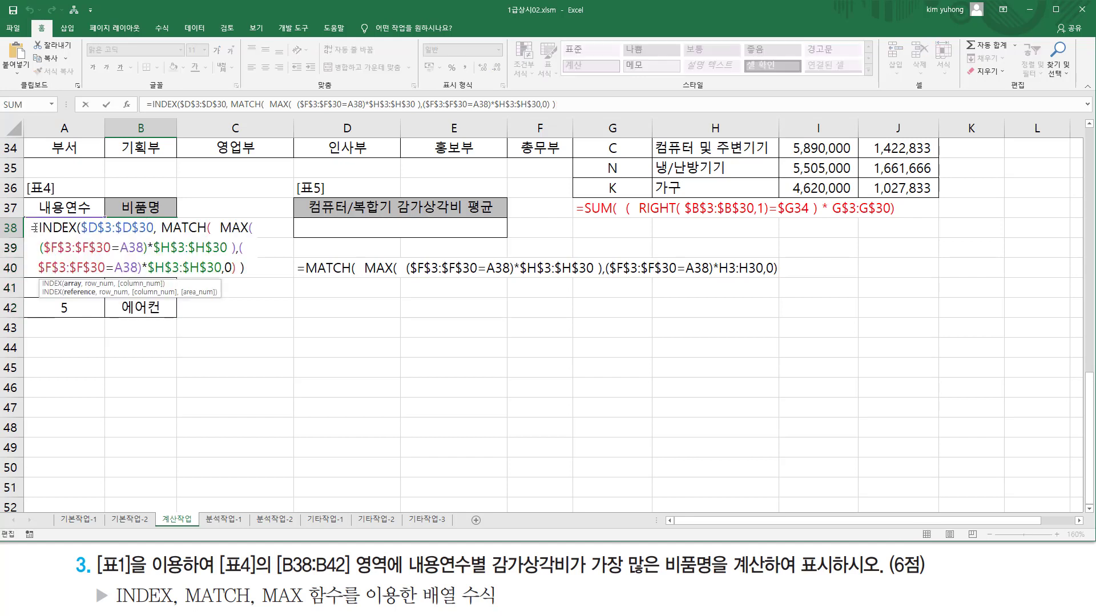
pyautogui.hotkey('ctrl', 'shift', 'Return')
pyautogui.click(315, 289)
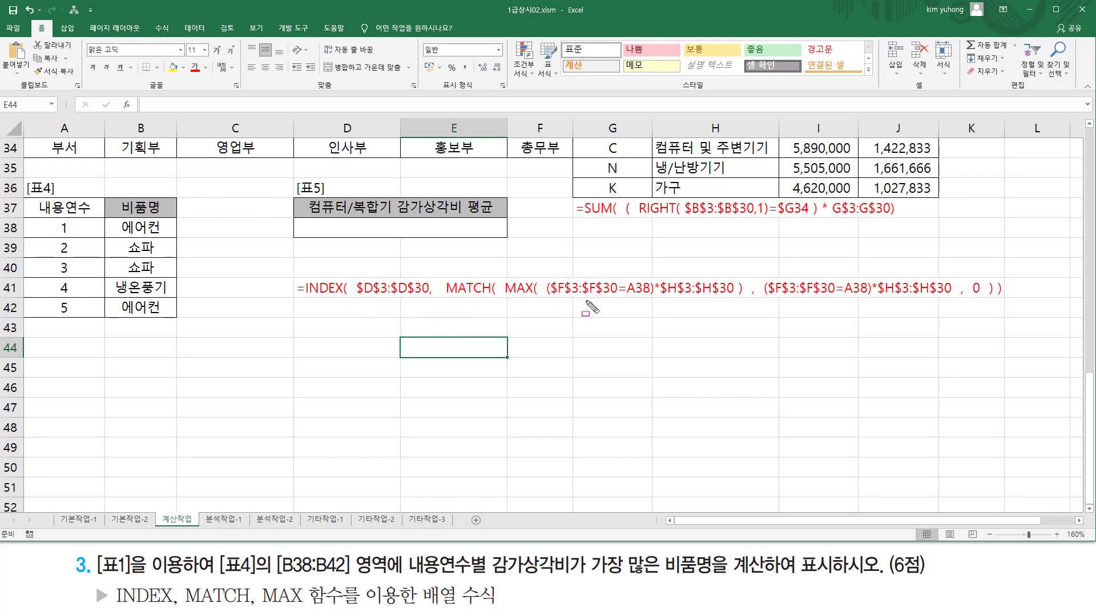
# Examine the formula text in D41, reviewing the MAX lookup value, the conditional lookup array, match type 0 and the INDEX range.
pyautogui.moveTo(502, 267)
pyautogui.mouseDown()
pyautogui.moveTo(512, 300)
pyautogui.moveTo(744, 297)
pyautogui.moveTo(746, 313)
pyautogui.mouseUp()
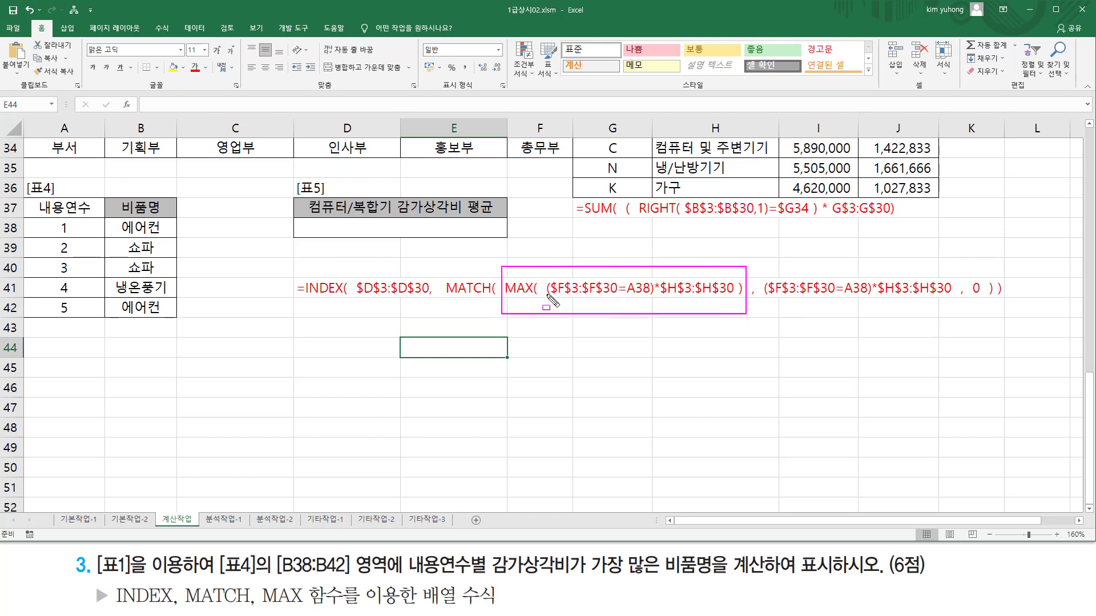
pyautogui.moveTo(548, 295); pyautogui.dragTo(734, 295)
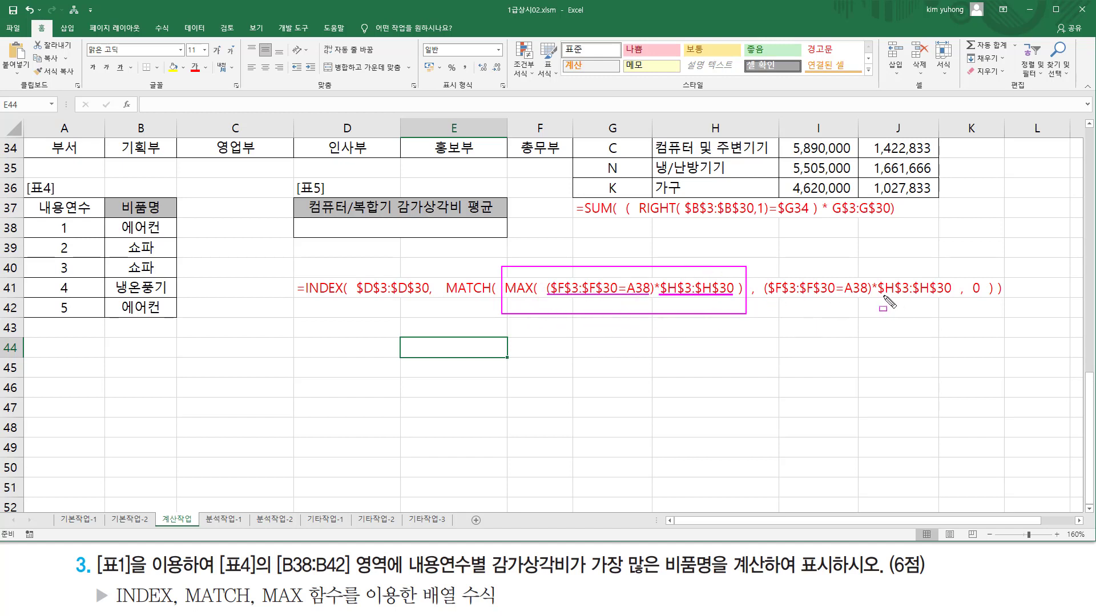
pyautogui.moveTo(882, 295); pyautogui.dragTo(952, 300)
pyautogui.moveTo(763, 269); pyautogui.dragTo(868, 301)
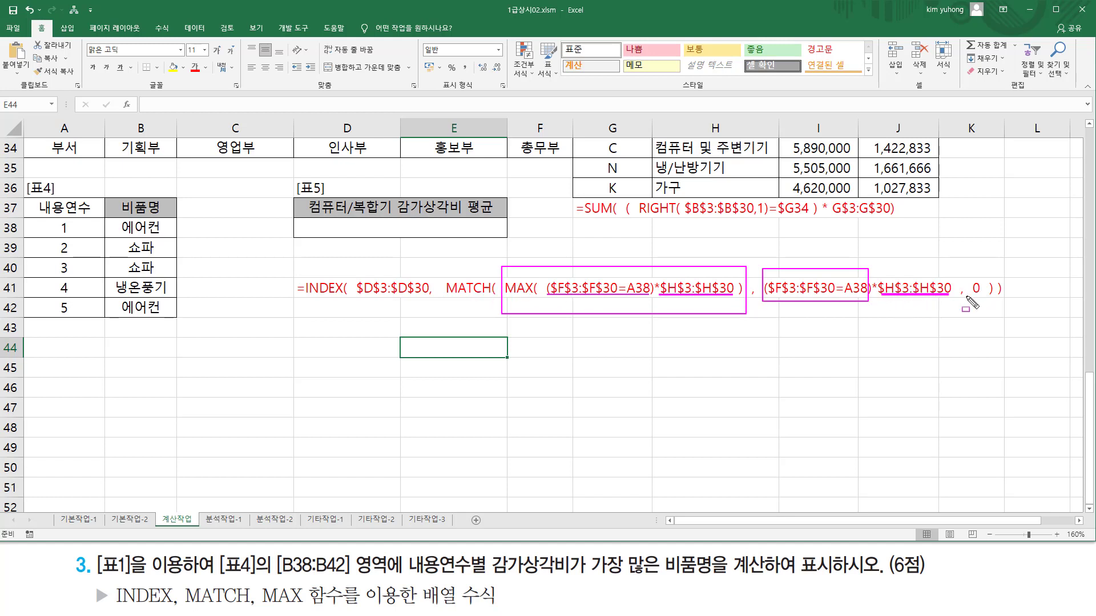
pyautogui.moveTo(967, 297)
pyautogui.mouseDown()
pyautogui.moveTo(985, 278)
pyautogui.moveTo(967, 297)
pyautogui.mouseUp()
pyautogui.moveTo(445, 263)
pyautogui.mouseDown()
pyautogui.moveTo(874, 316)
pyautogui.moveTo(986, 318)
pyautogui.mouseUp()
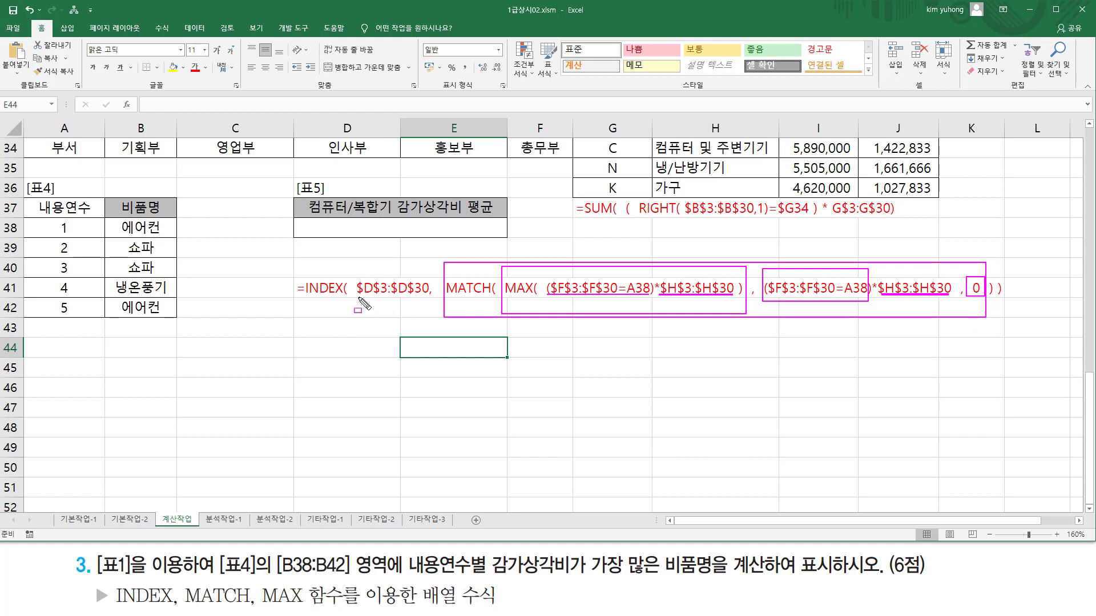
pyautogui.moveTo(359, 297)
pyautogui.mouseDown()
pyautogui.moveTo(427, 296)
pyautogui.moveTo(427, 277)
pyautogui.mouseUp()
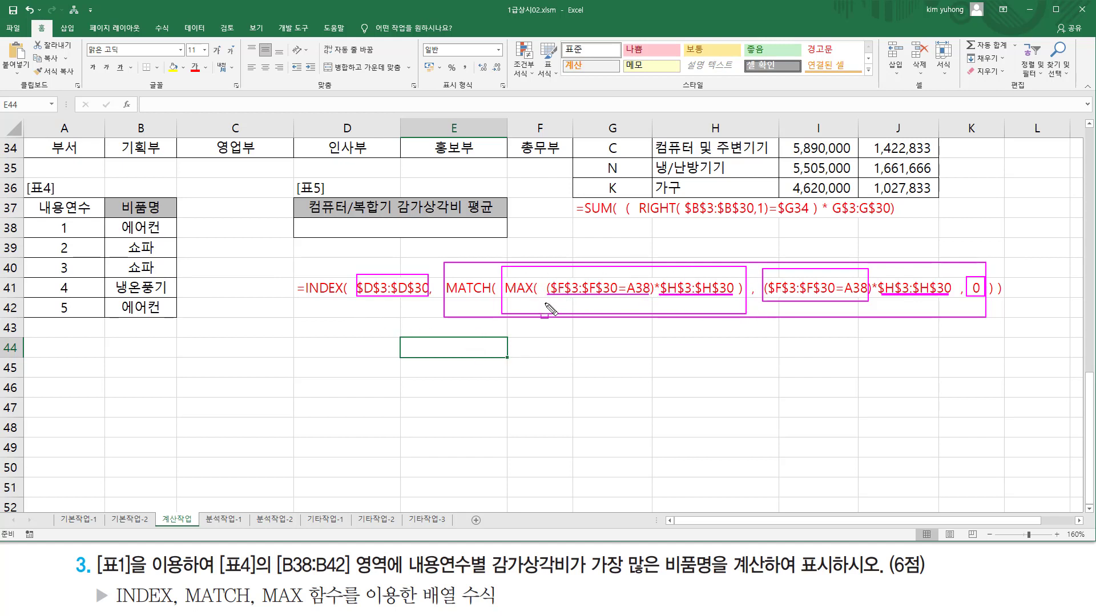
pyautogui.press('e')
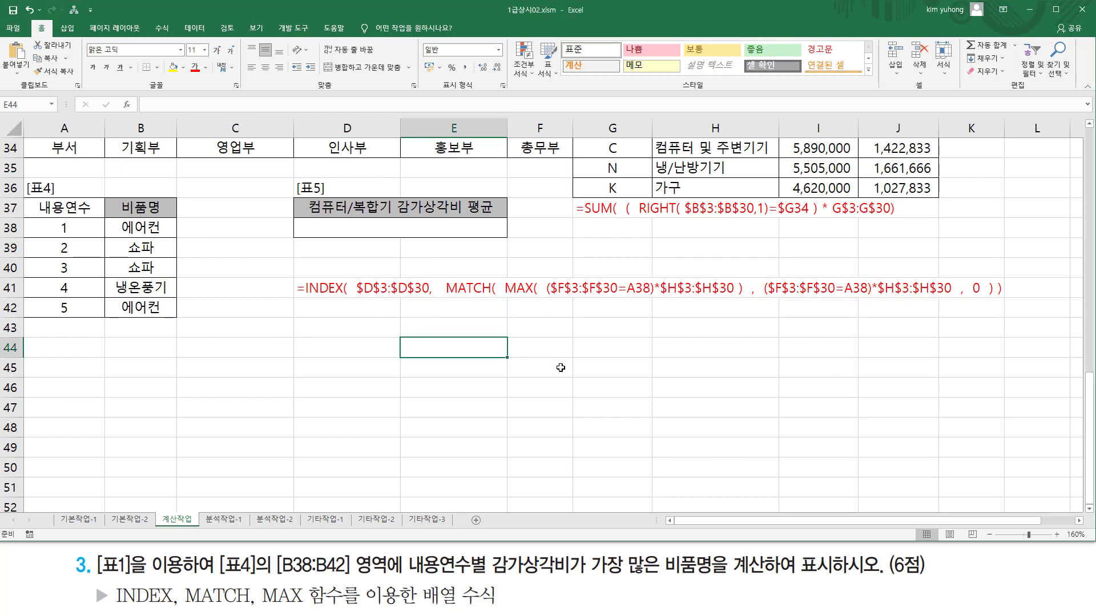
pyautogui.moveTo(542, 271)
pyautogui.mouseDown()
pyautogui.moveTo(564, 303)
pyautogui.moveTo(653, 303)
pyautogui.mouseUp()
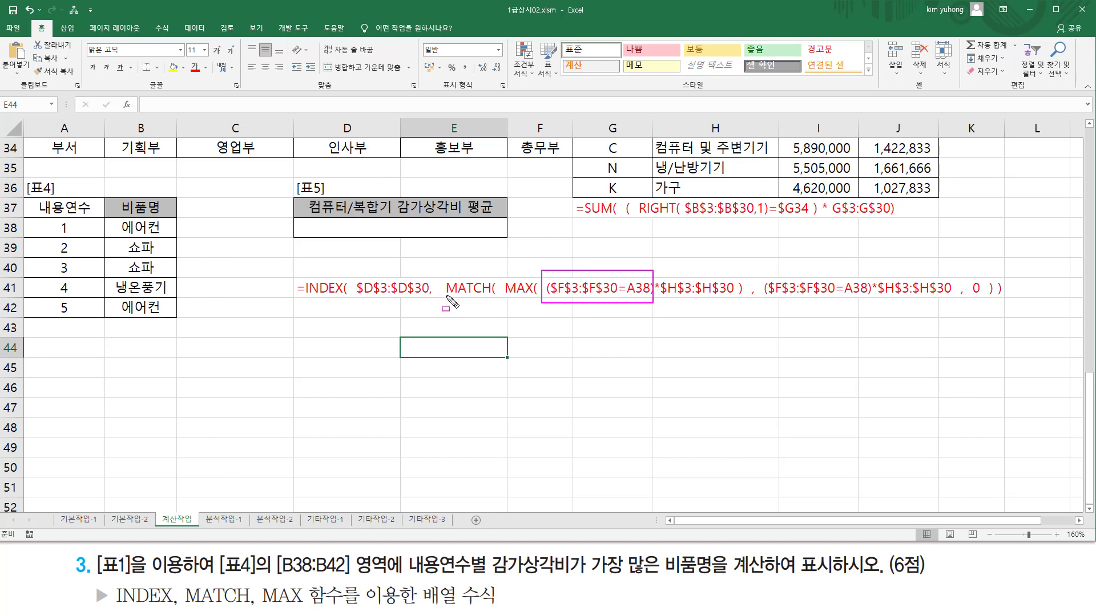
# Review the MATCH function and its $F$3:$F$30=A38 condition within the complete INDEX formula text in D41.
pyautogui.moveTo(445, 295); pyautogui.dragTo(489, 295)
pyautogui.moveTo(764, 270); pyautogui.dragTo(874, 304)
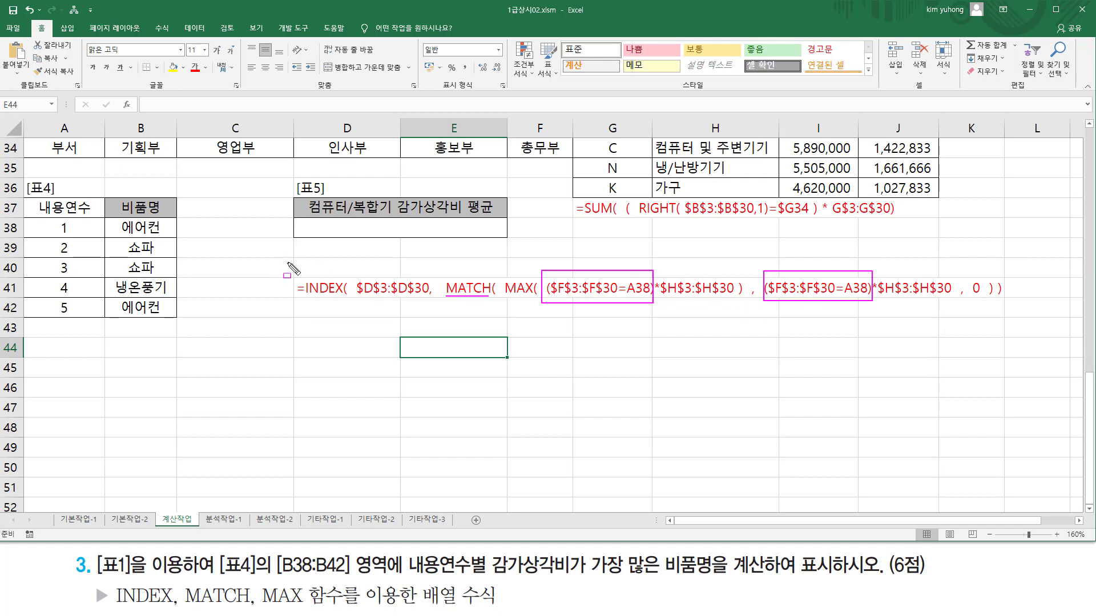
pyautogui.moveTo(288, 264)
pyautogui.mouseDown()
pyautogui.moveTo(649, 310)
pyautogui.moveTo(1048, 319)
pyautogui.moveTo(1030, 313)
pyautogui.mouseUp()
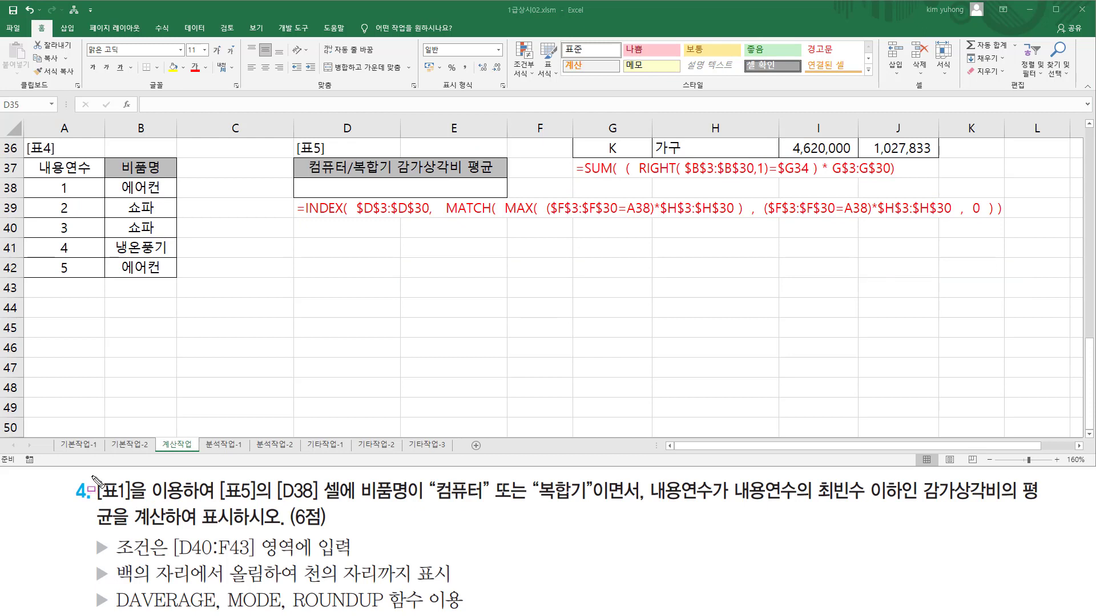
# Read task 4's requirements for cell D38, covering the source table, the item name and useful life conditions, the depreciation average and DAVERAGE.
pyautogui.moveTo(92, 476)
pyautogui.mouseDown()
pyautogui.moveTo(122, 502)
pyautogui.moveTo(608, 496)
pyautogui.moveTo(638, 509)
pyautogui.moveTo(1015, 512)
pyautogui.mouseUp()
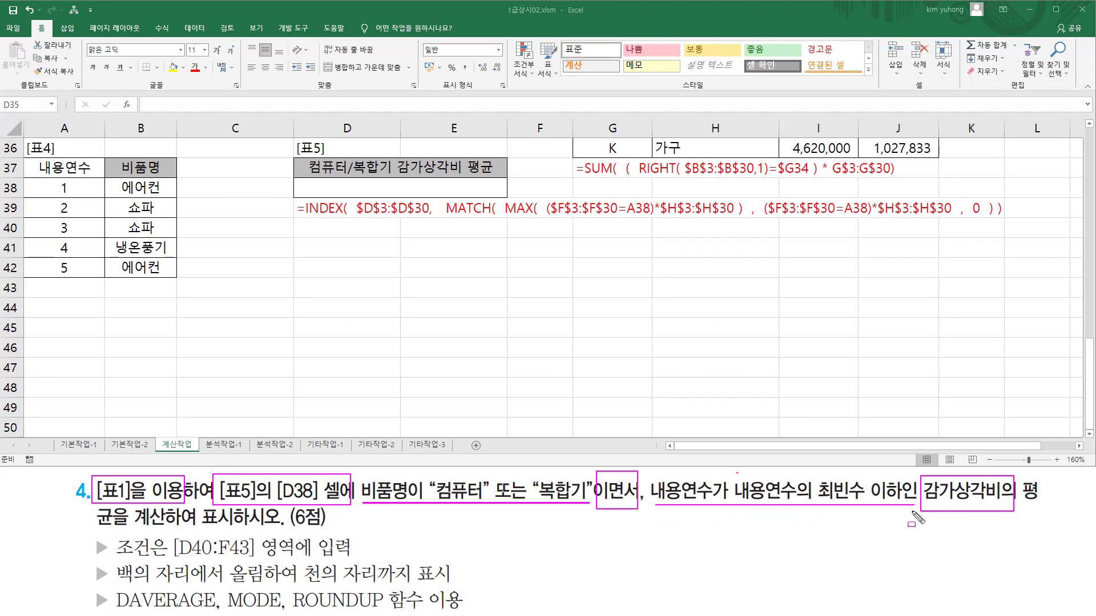
pyautogui.moveTo(87, 529); pyautogui.dragTo(268, 526)
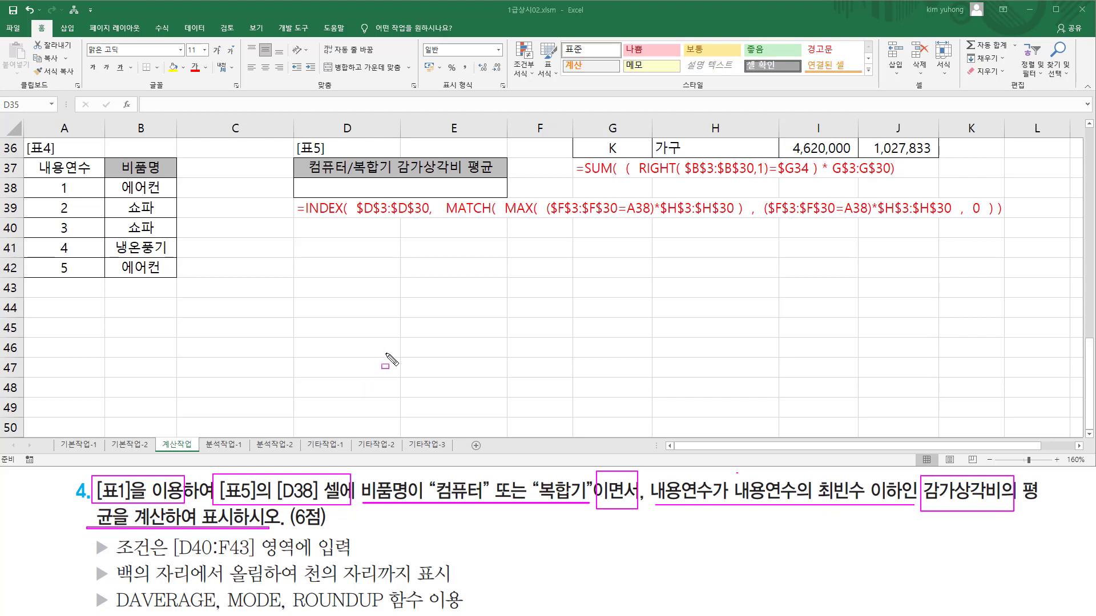
pyautogui.moveTo(313, 181); pyautogui.dragTo(482, 195)
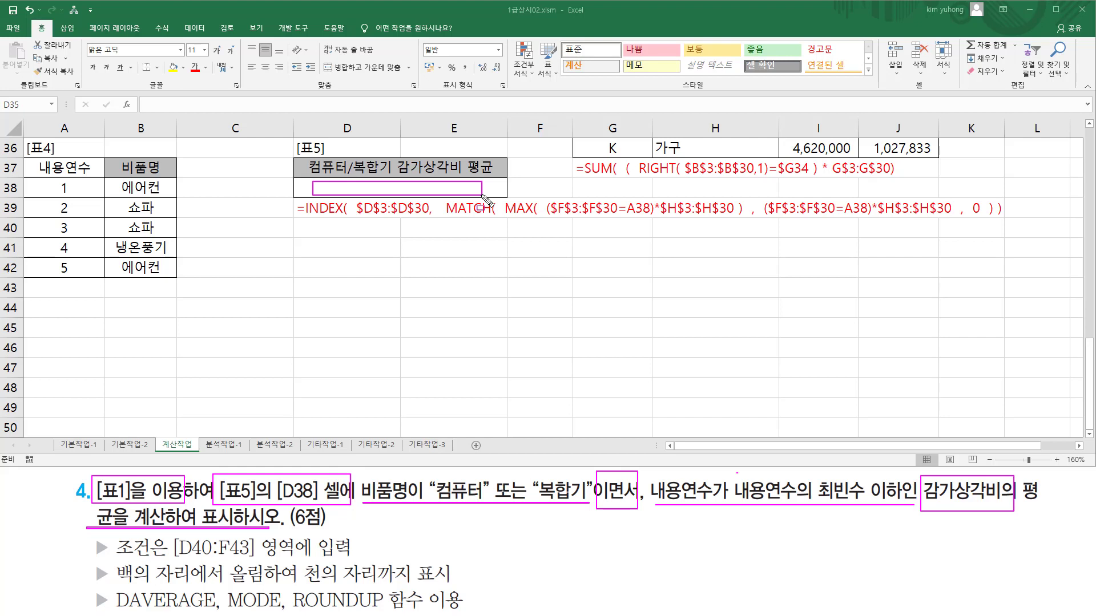
pyautogui.moveTo(488, 201); pyautogui.dragTo(492, 201)
pyautogui.moveTo(114, 611); pyautogui.dragTo(218, 594)
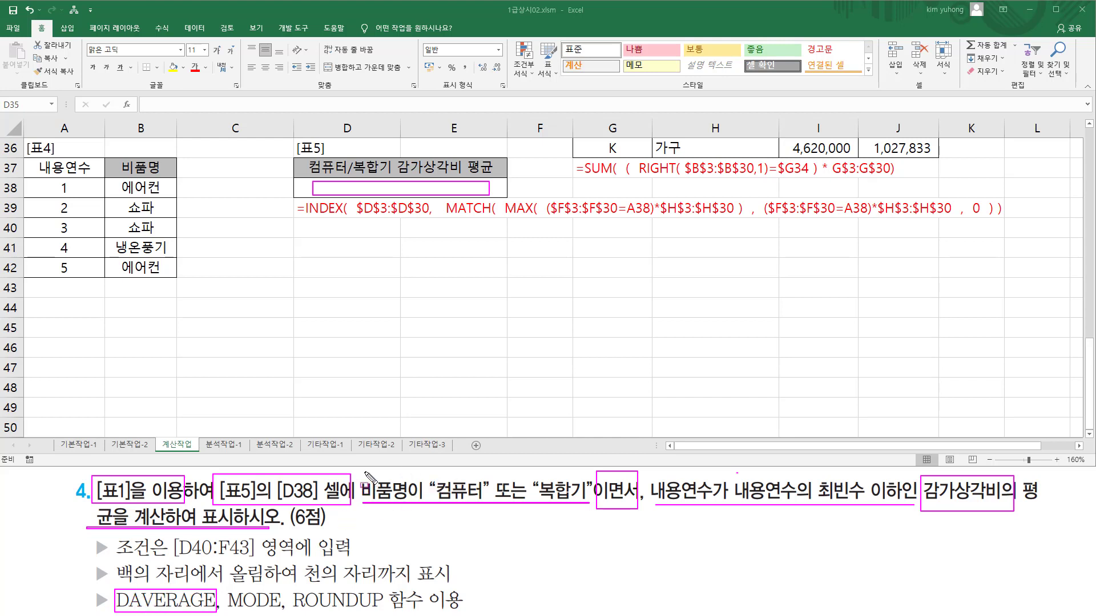
# Study how the item name and useful life conditions fit the D40:F43 criteria range, and which function covers the most frequent value.
pyautogui.moveTo(364, 471); pyautogui.dragTo(407, 527)
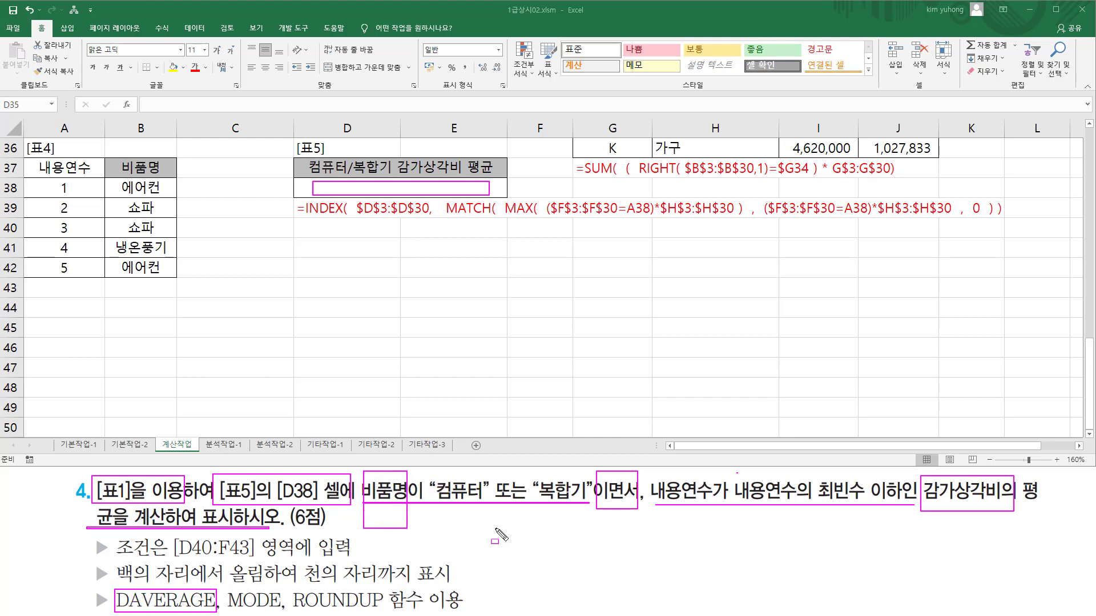
pyautogui.moveTo(652, 472)
pyautogui.mouseDown()
pyautogui.moveTo(667, 522)
pyautogui.moveTo(708, 535)
pyautogui.mouseUp()
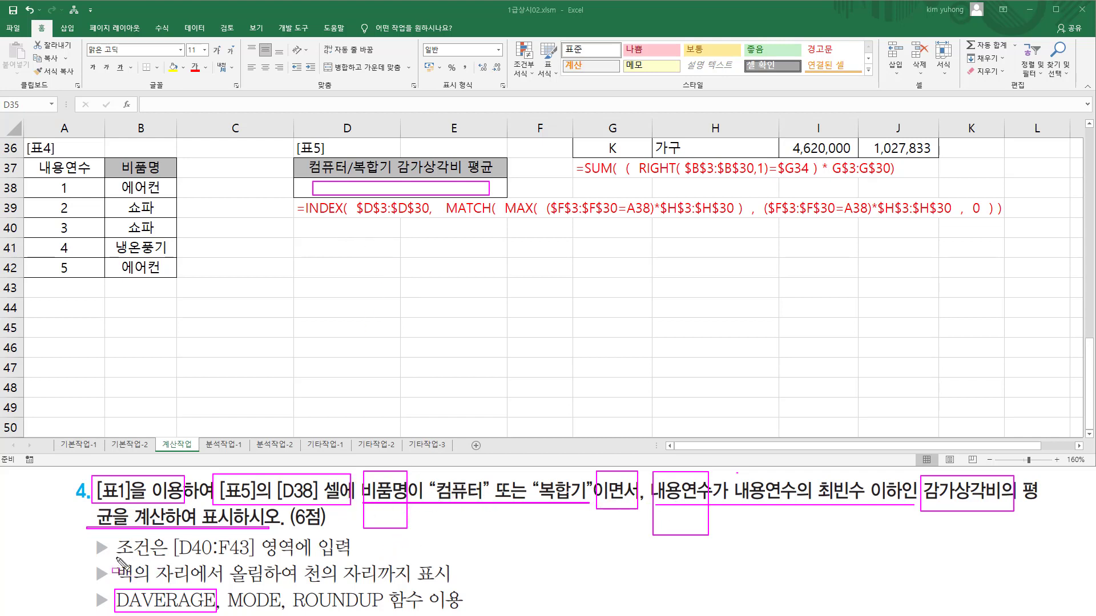
pyautogui.moveTo(117, 558); pyautogui.dragTo(260, 565)
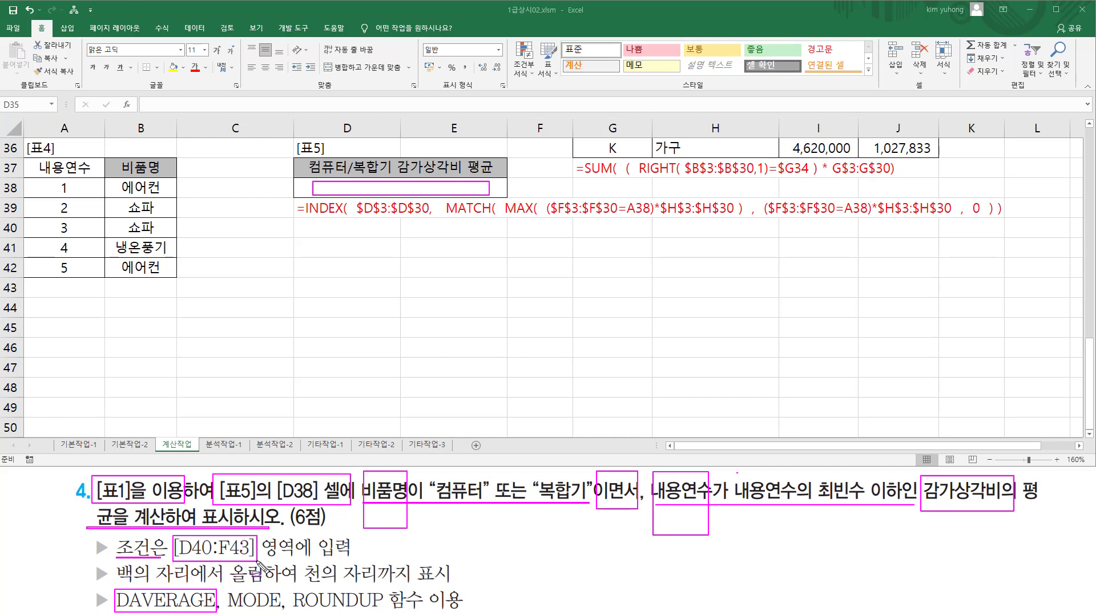
pyautogui.moveTo(302, 241)
pyautogui.mouseDown()
pyautogui.moveTo(518, 265)
pyautogui.moveTo(562, 296)
pyautogui.mouseUp()
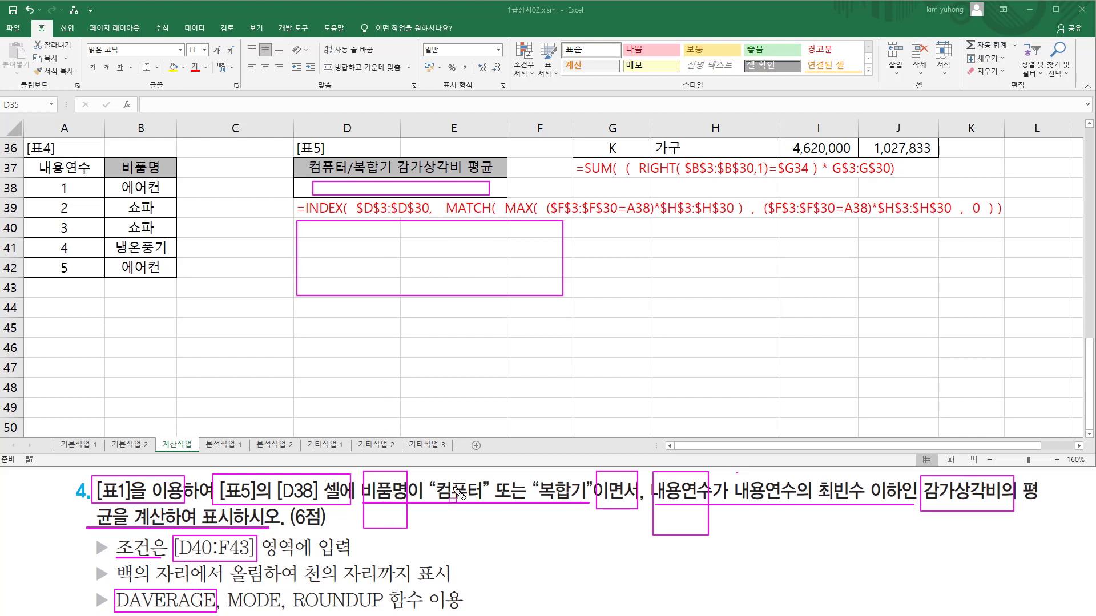
pyautogui.moveTo(450, 477); pyautogui.dragTo(471, 501)
pyautogui.moveTo(546, 478); pyautogui.dragTo(570, 501)
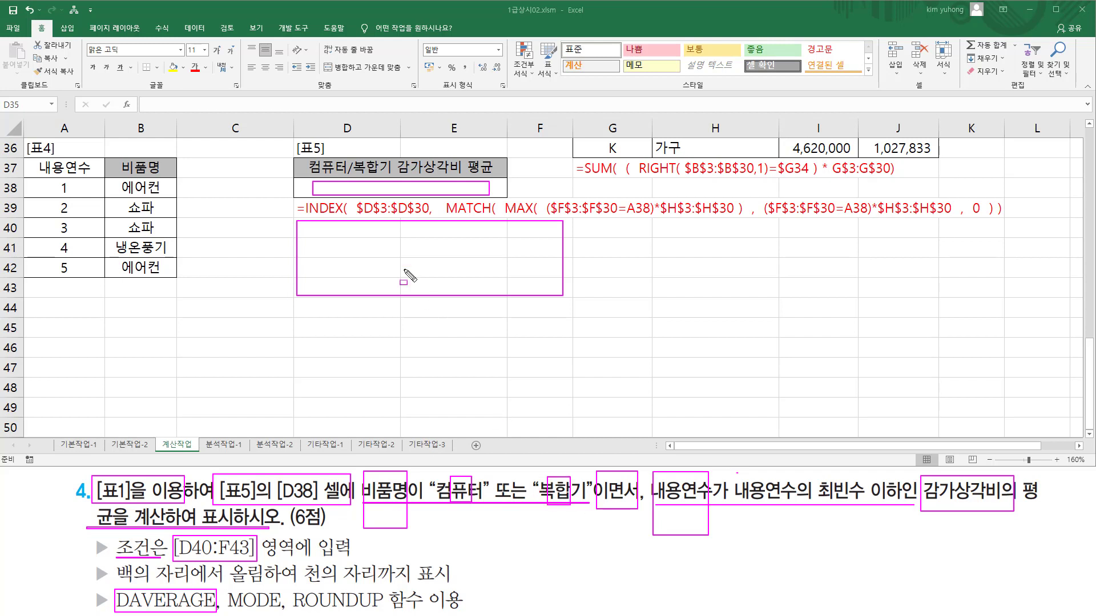
pyautogui.moveTo(318, 226)
pyautogui.mouseDown()
pyautogui.moveTo(380, 235)
pyautogui.moveTo(345, 269)
pyautogui.moveTo(384, 272)
pyautogui.mouseUp()
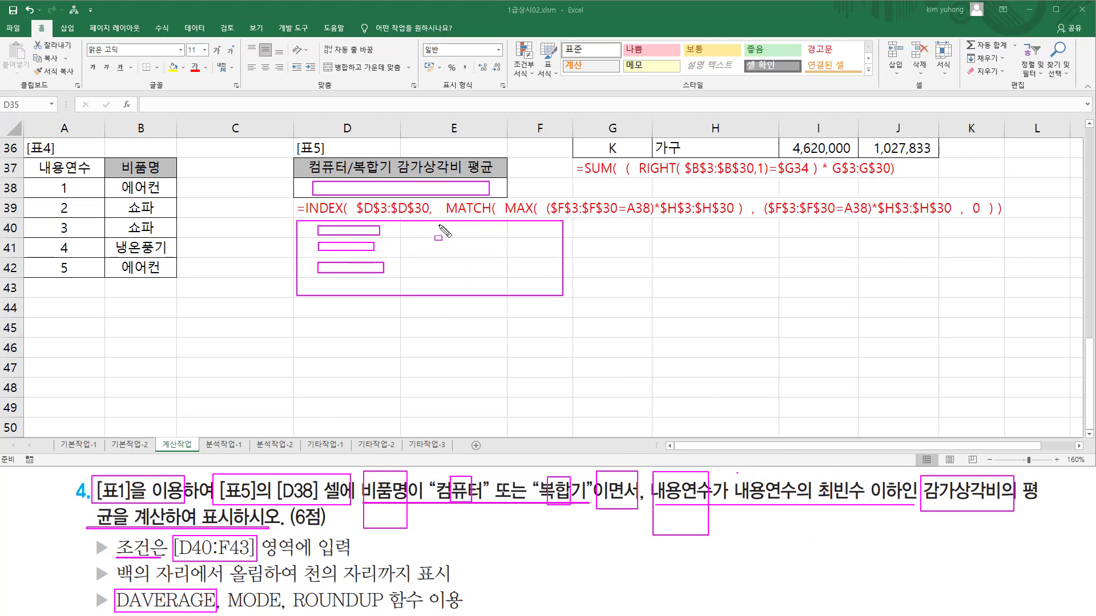
pyautogui.moveTo(420, 222); pyautogui.dragTo(494, 273)
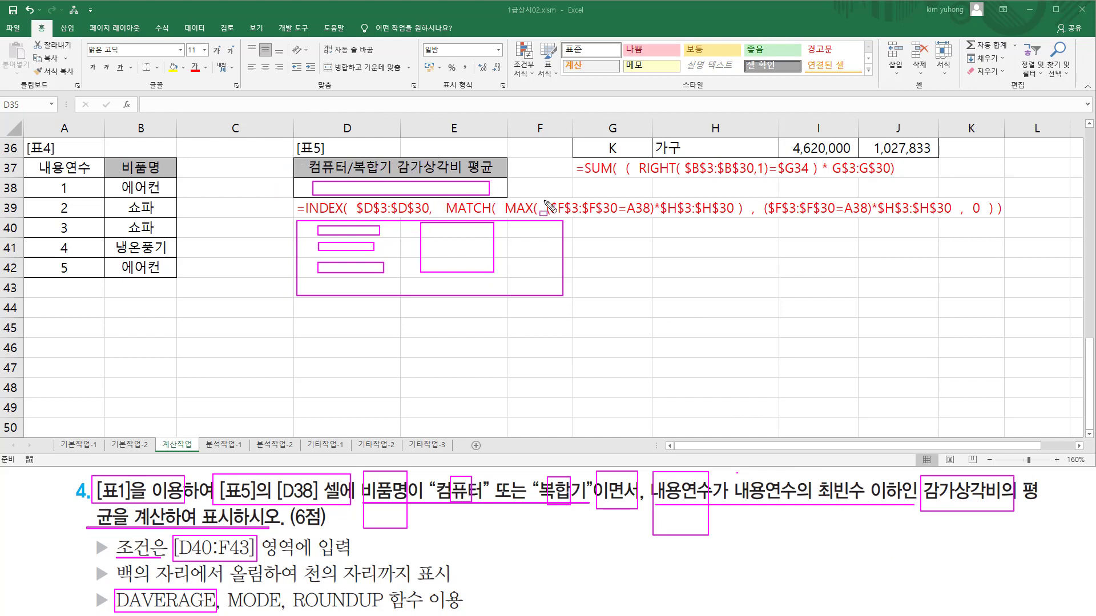
pyautogui.moveTo(816, 473); pyautogui.dragTo(864, 527)
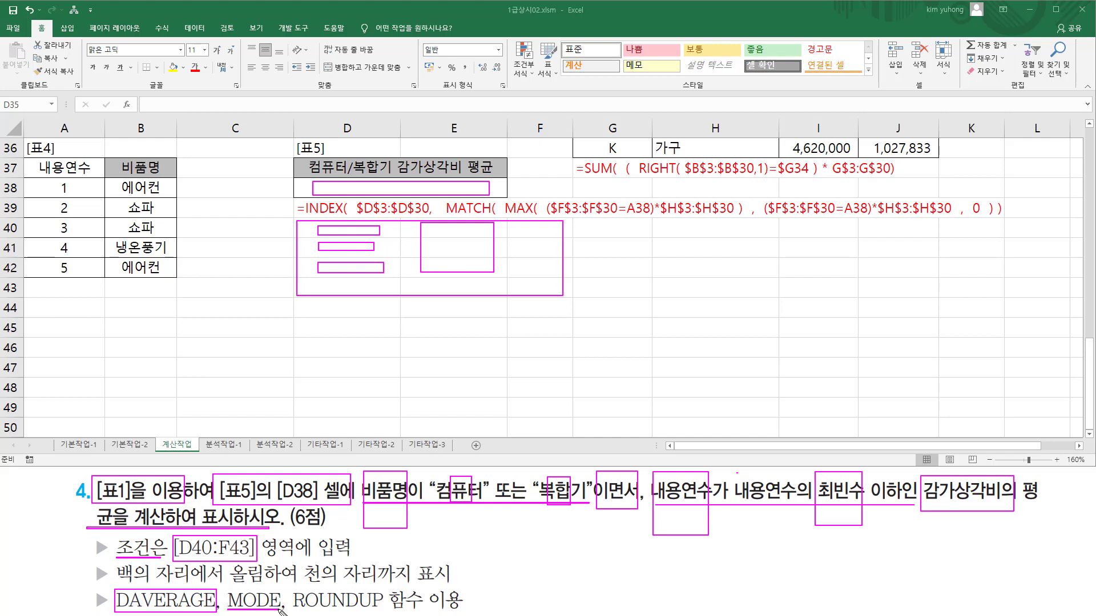
pyautogui.moveTo(788, 517); pyautogui.dragTo(794, 522)
pyautogui.press('Escape')
# Copy the 비품명 header from D2 into D40 as the first criteria heading.
pyautogui.click(350, 230)
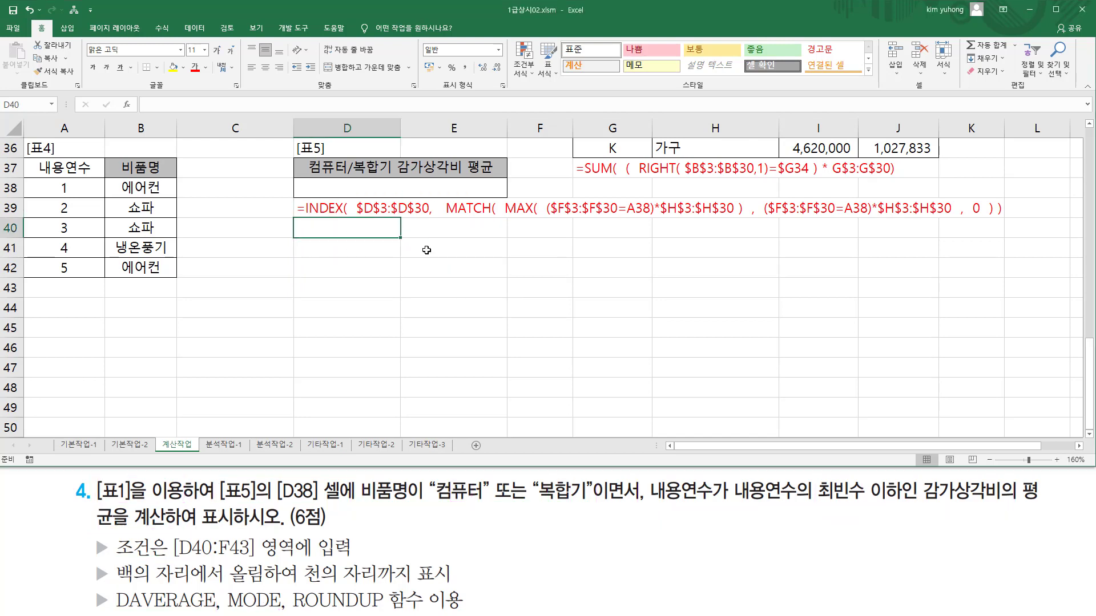
pyautogui.scroll(12, 443, 245)
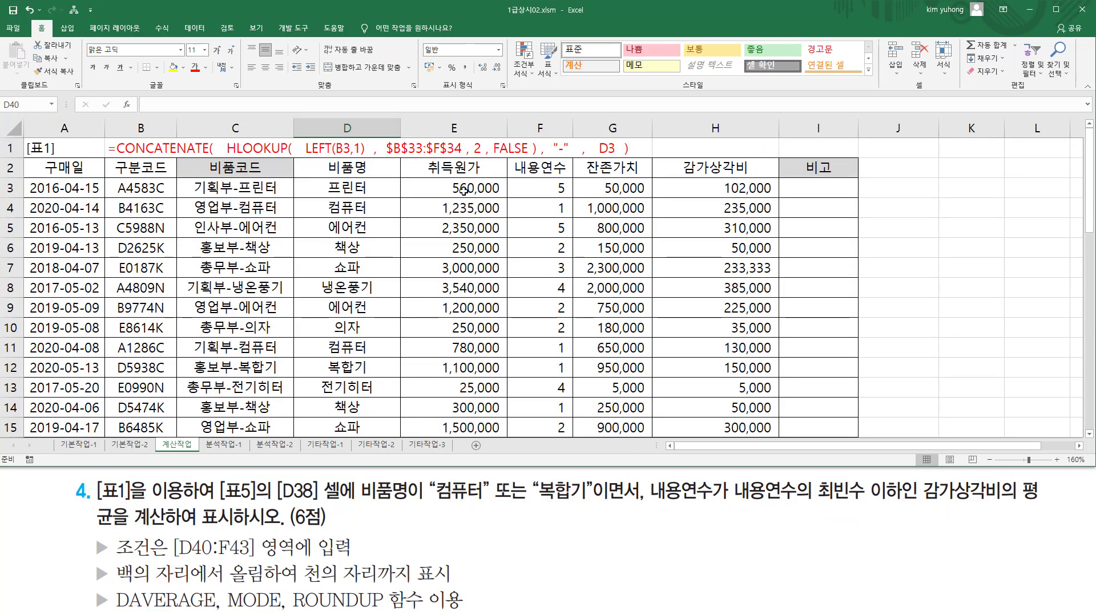
pyautogui.click(347, 168)
pyautogui.hotkey('ctrl', 'c')
pyautogui.scroll(-9, 416, 222)
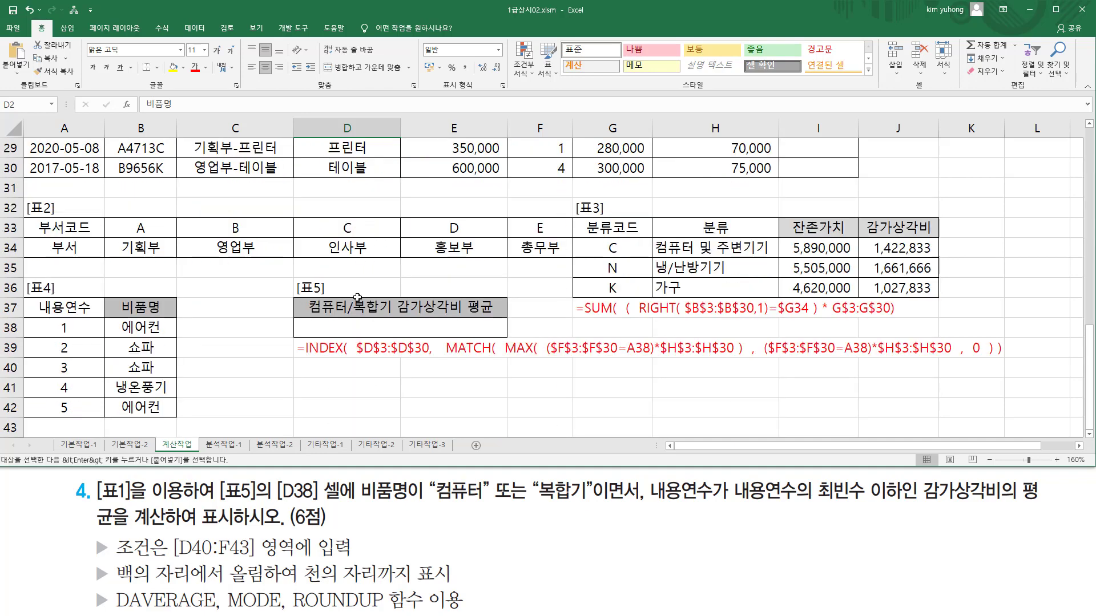
pyautogui.click(331, 373)
pyautogui.hotkey('ctrl', 'v')
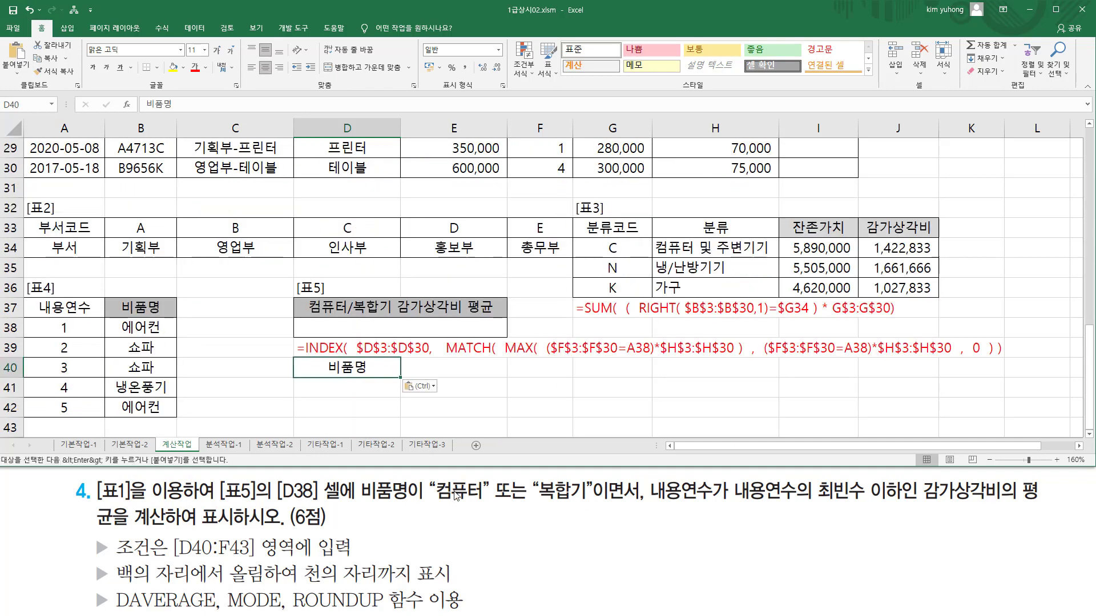
# Copy 컴퓨터 from D26 into D41 and 복합기 from D23 into D42 as the item name criteria.
pyautogui.scroll(3, 366, 210)
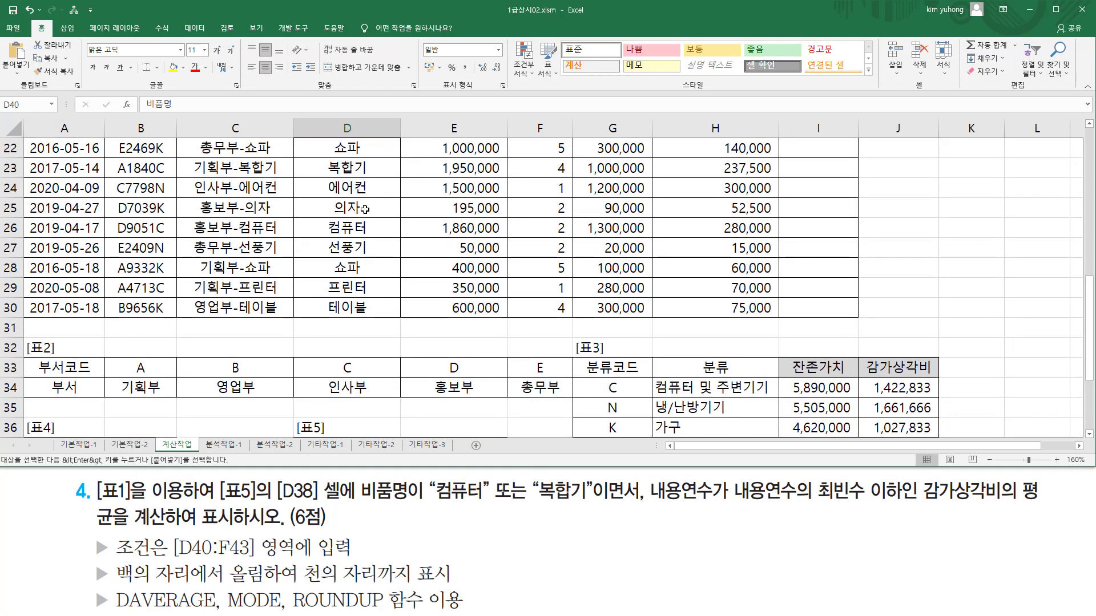
pyautogui.scroll(-3, 344, 228)
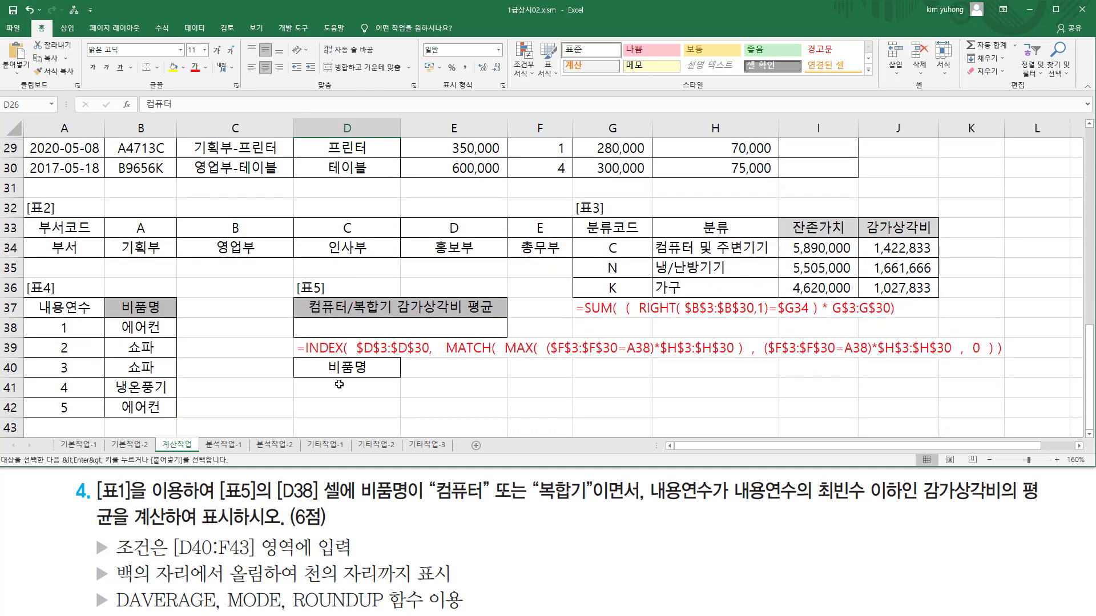
pyautogui.click(372, 379)
pyautogui.hotkey('ctrl', 'v')
pyautogui.scroll(3, 369, 246)
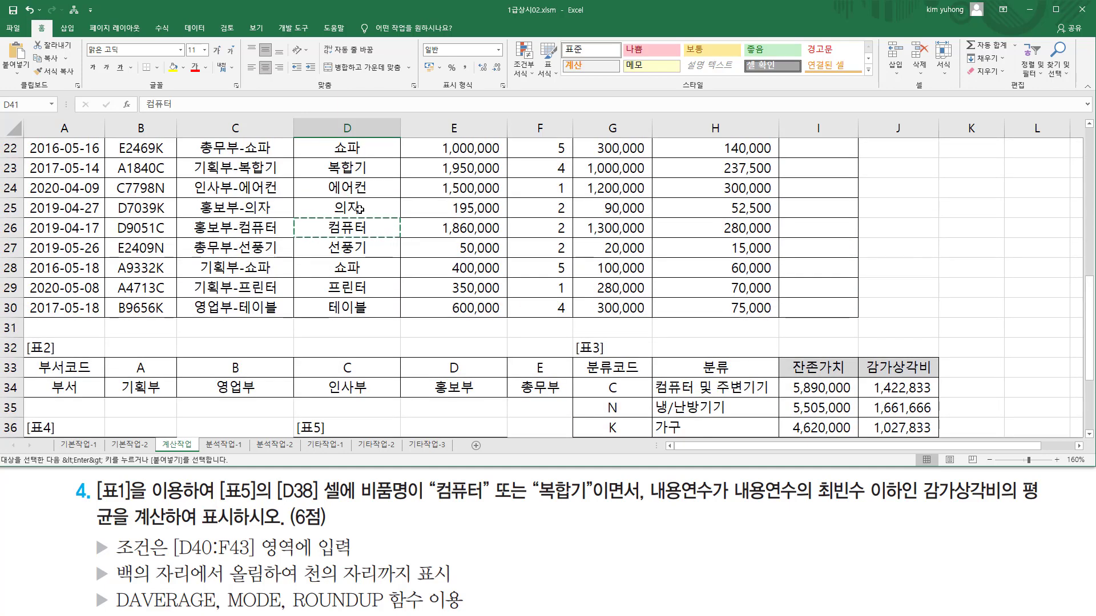
pyautogui.click(360, 168)
pyautogui.hotkey('ctrl', 'c')
pyautogui.scroll(-2, 381, 294)
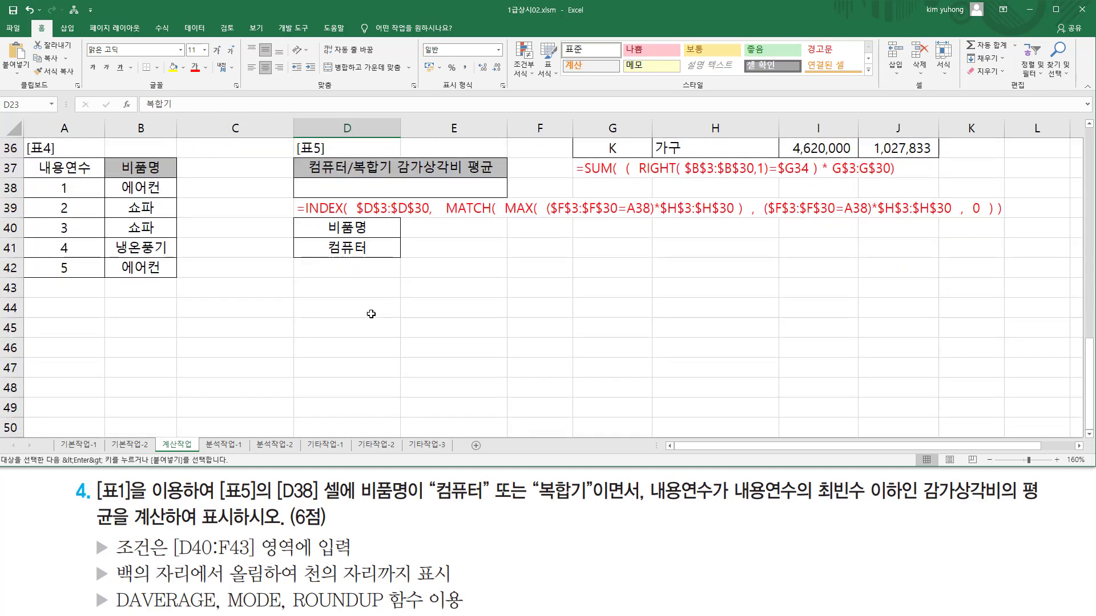
pyautogui.click(388, 274)
pyautogui.hotkey('ctrl', 'v')
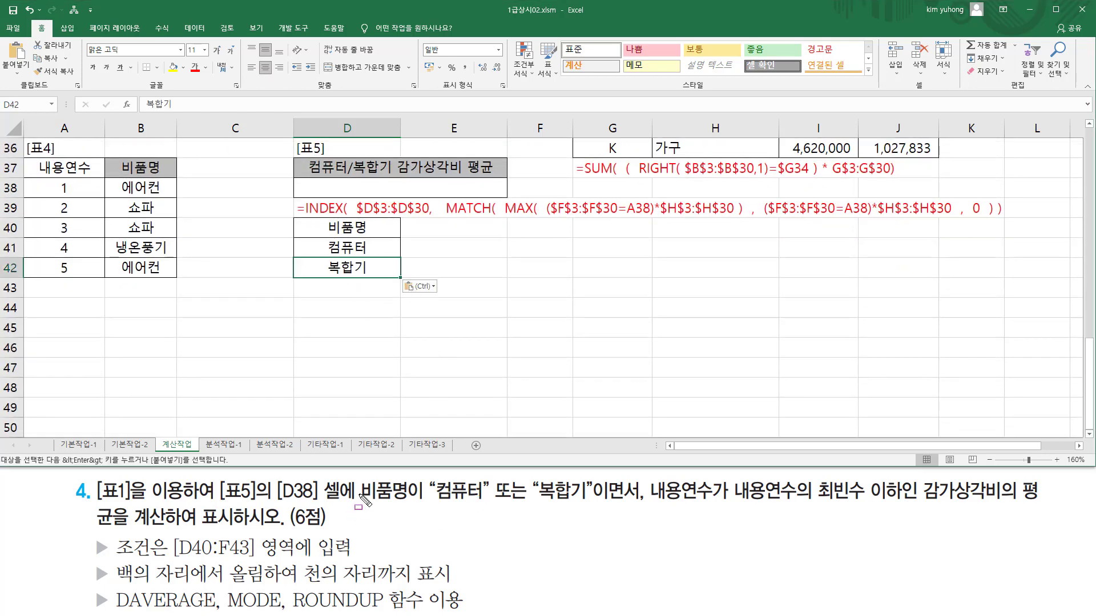
# Check the "컴퓨터" or "복합기" condition against D41:D42 and review the condition that useful life is at most its mode.
pyautogui.moveTo(358, 473)
pyautogui.mouseDown()
pyautogui.moveTo(372, 500)
pyautogui.moveTo(475, 503)
pyautogui.mouseUp()
pyautogui.moveTo(536, 503); pyautogui.dragTo(579, 503)
pyautogui.moveTo(486, 472); pyautogui.dragTo(531, 524)
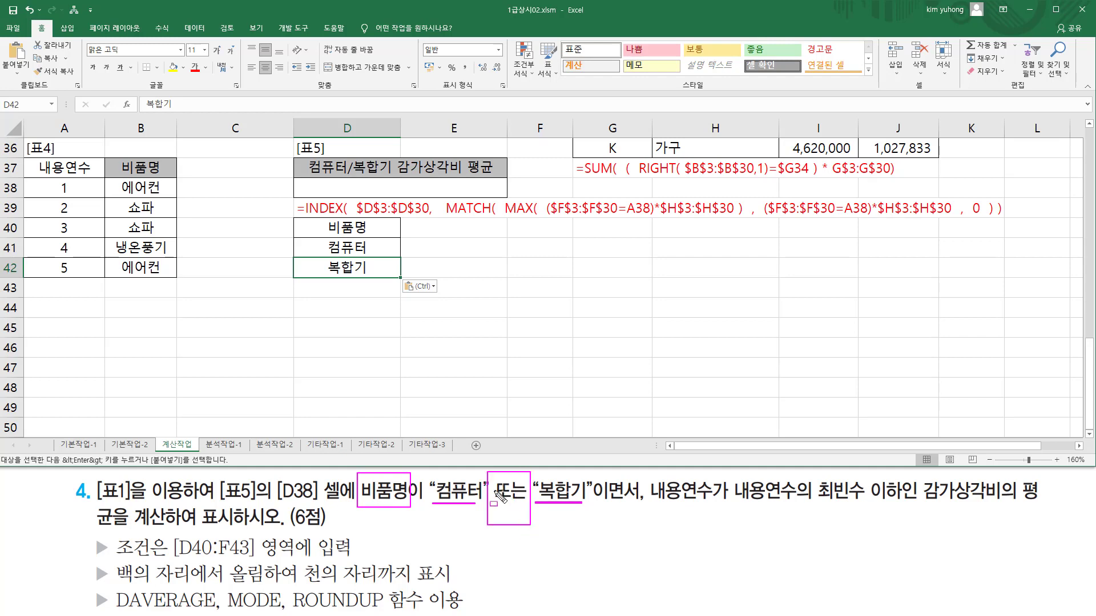
pyautogui.moveTo(327, 238); pyautogui.dragTo(381, 257)
pyautogui.moveTo(312, 260); pyautogui.dragTo(381, 275)
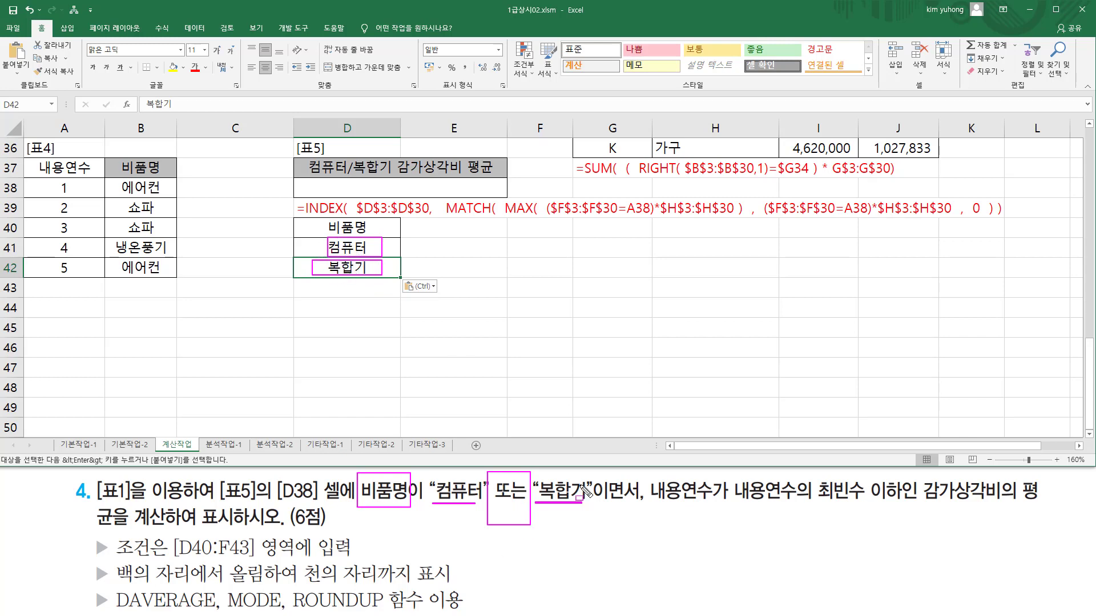
pyautogui.moveTo(591, 472); pyautogui.dragTo(592, 570)
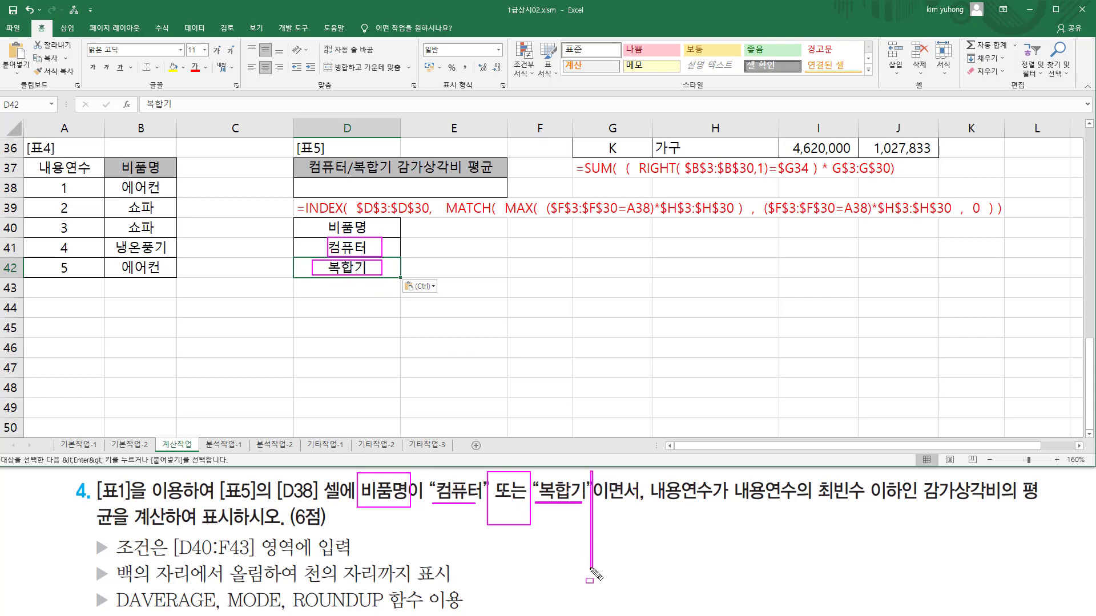
pyautogui.moveTo(650, 501); pyautogui.dragTo(914, 503)
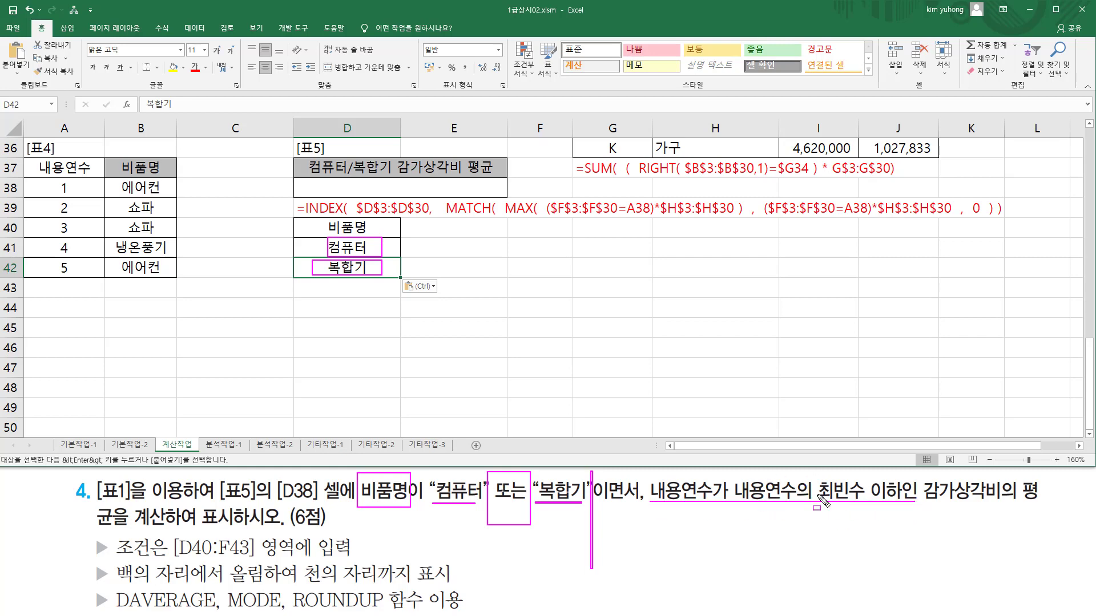
pyautogui.press('Escape')
# Enter =MODE(F3:F30) in E41 to calculate the most frequent useful life.
pyautogui.click(476, 250)
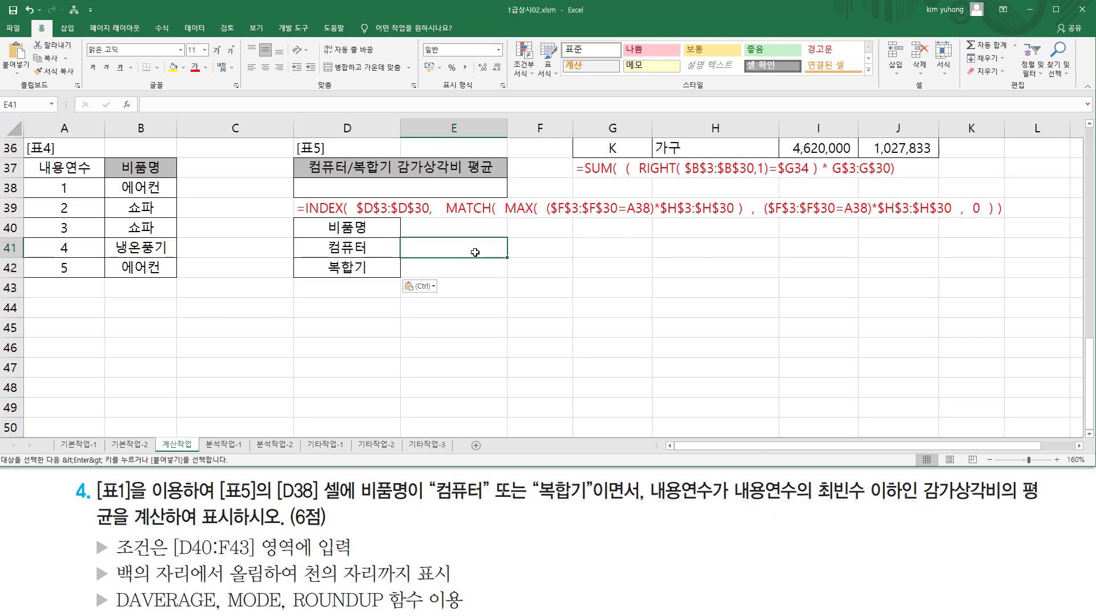
pyautogui.write('=m')
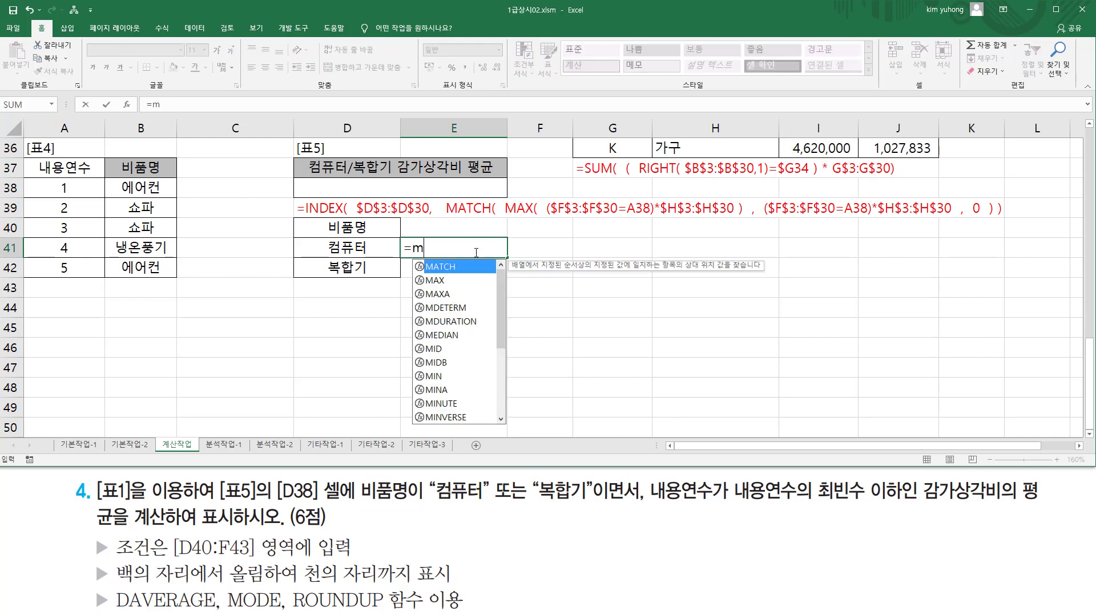
pyautogui.write('ode(')
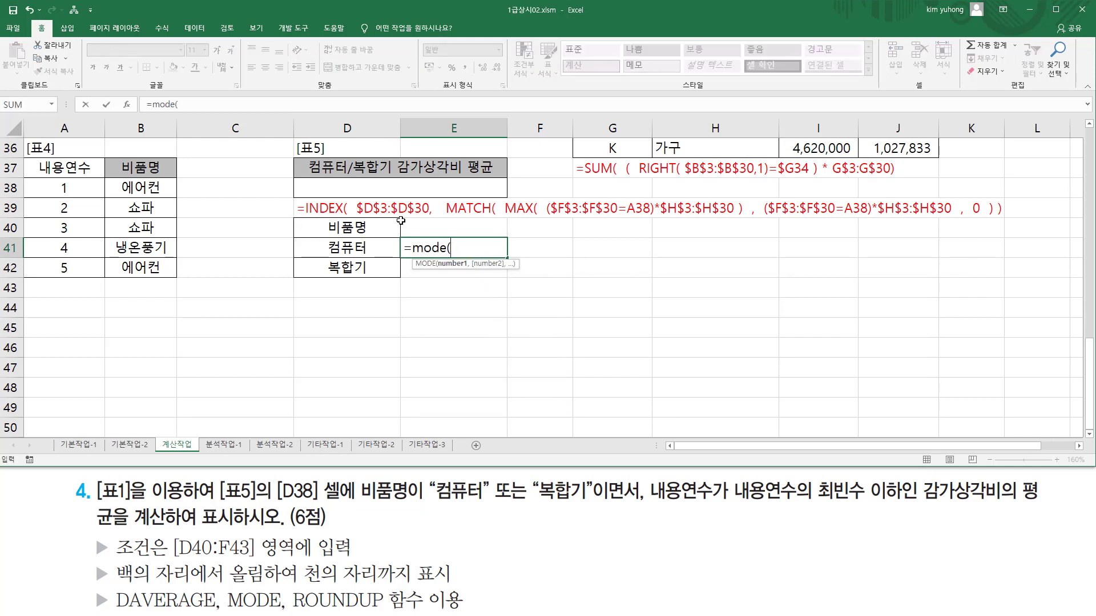
pyautogui.scroll(12, 603, 254)
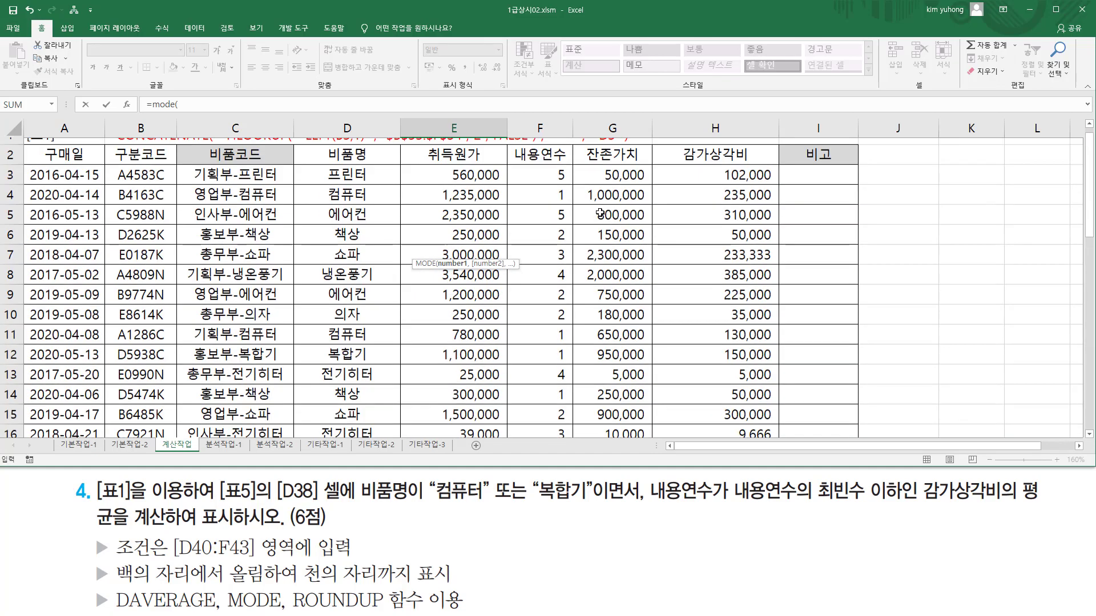
pyautogui.moveTo(543, 188); pyautogui.dragTo(548, 373)
pyautogui.hotkey('ctrl', 'Return')
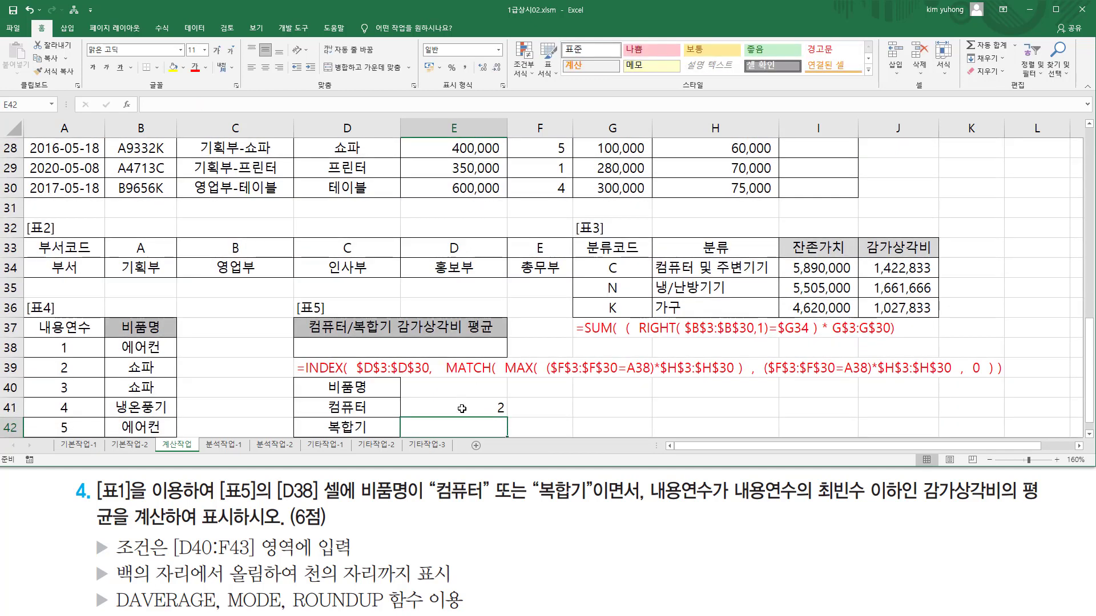
# Make the F3:F30 range in E41's MODE formula absolute, giving =MODE($F$3:$F$30).
pyautogui.doubleClick(485, 407)
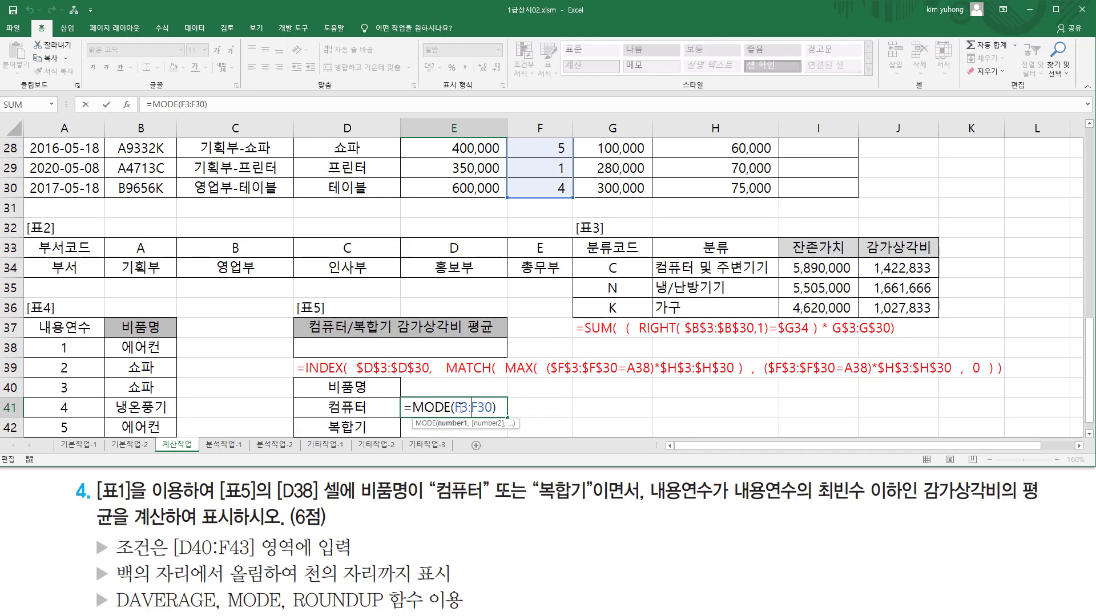
pyautogui.moveTo(460, 408); pyautogui.dragTo(486, 408)
pyautogui.press('F4')
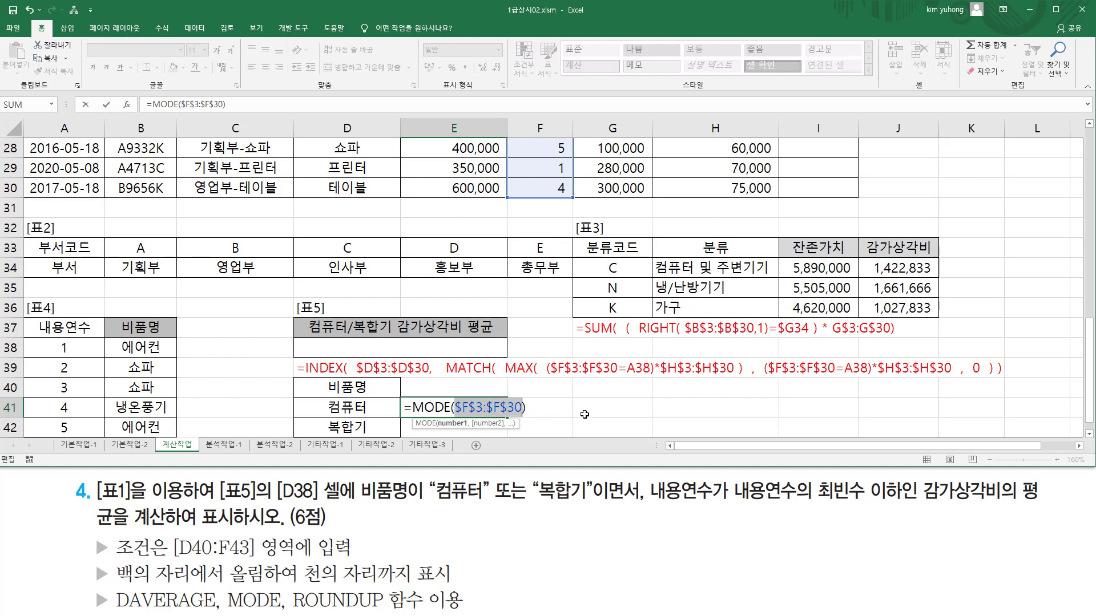
pyautogui.press('Return')
pyautogui.click(501, 409)
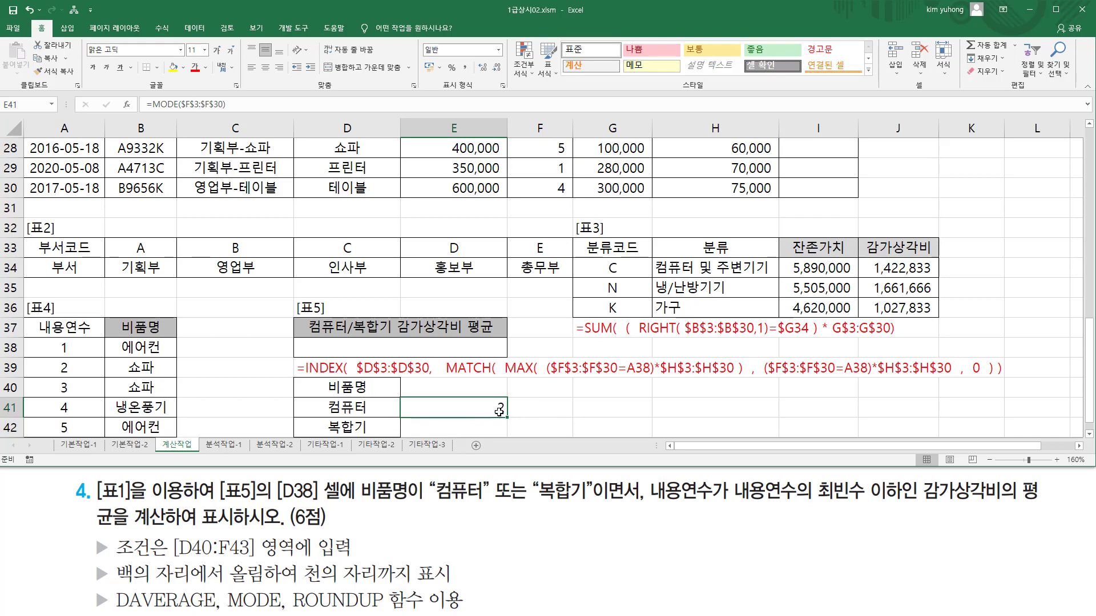
# Copy the MODE($F$3:$F$30) expression out of E41 and replace it in the formula with a reference to F3.
pyautogui.doubleClick(492, 407)
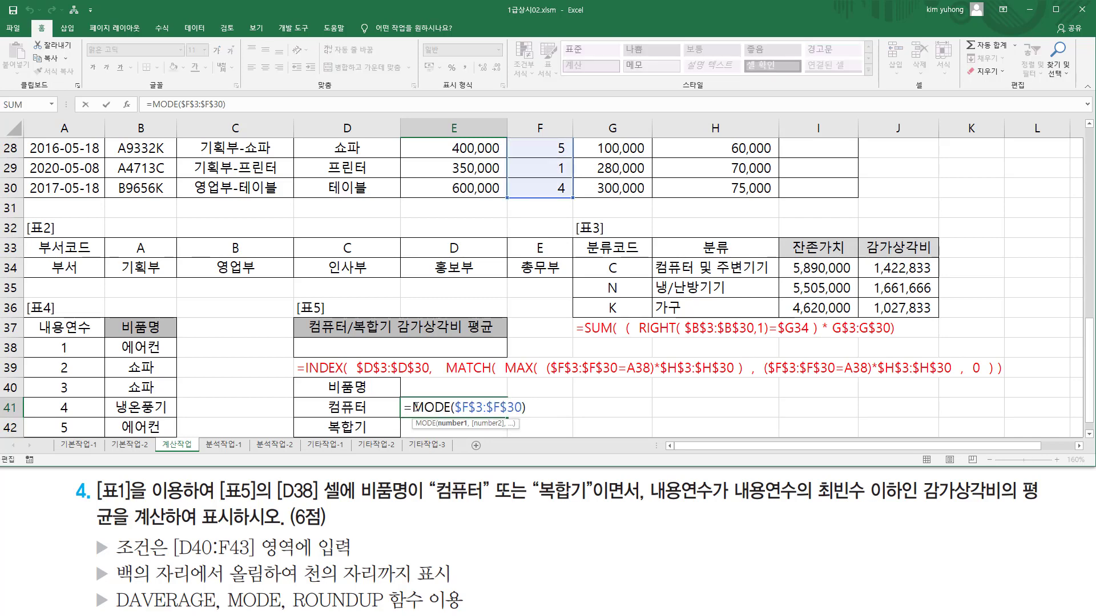
pyautogui.moveTo(526, 407); pyautogui.dragTo(413, 408)
pyautogui.hotkey('ctrl', 'c')
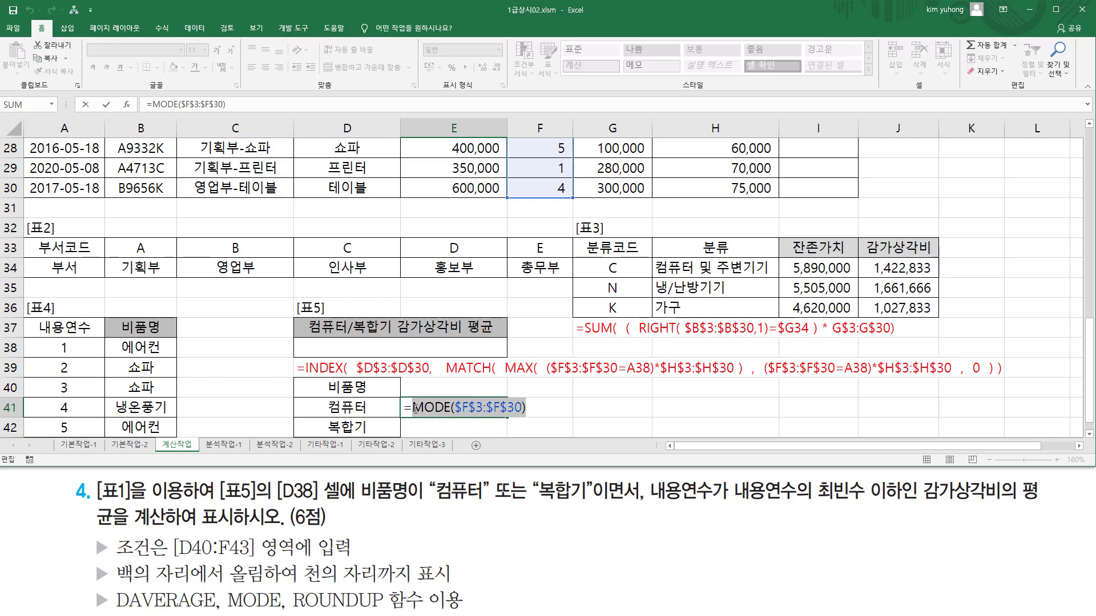
pyautogui.press('BackSpace')
pyautogui.scroll(1, 565, 390)
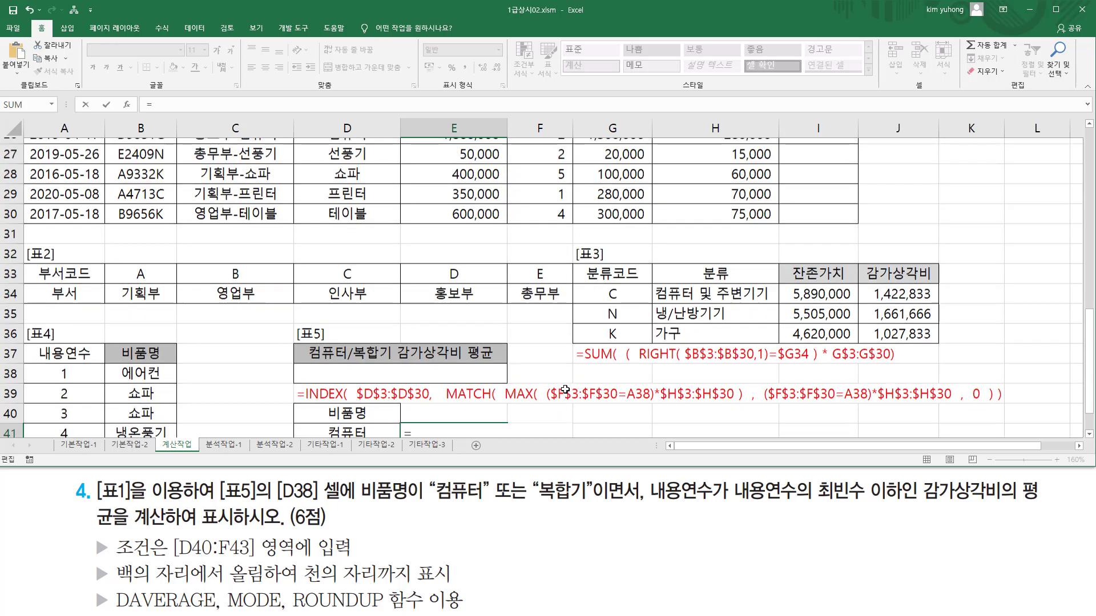
pyautogui.scroll(8, 565, 390)
pyautogui.click(545, 187)
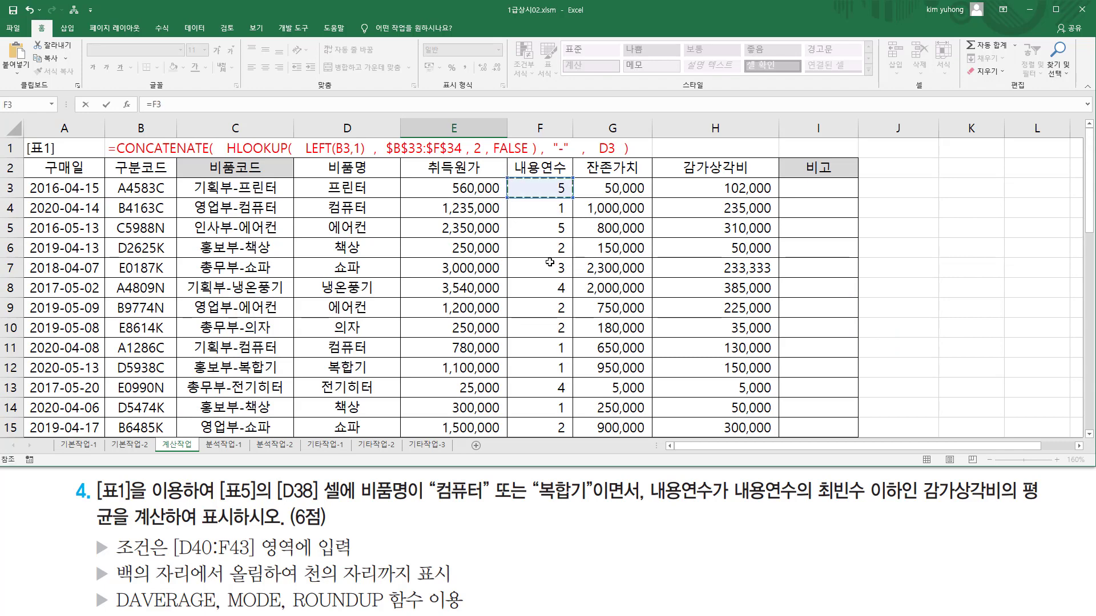
pyautogui.scroll(-9, 549, 262)
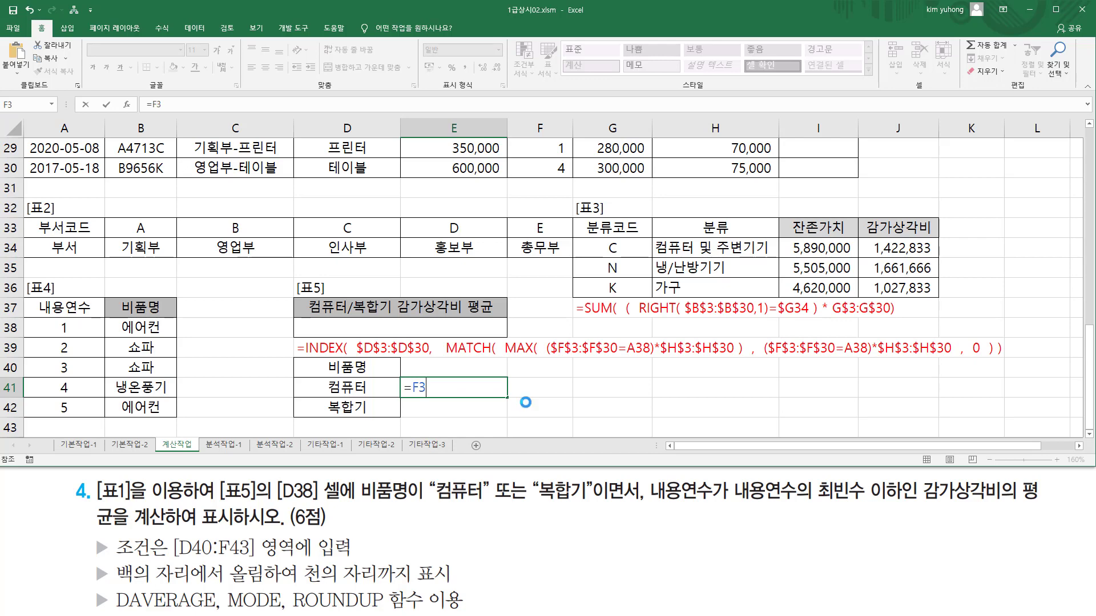
# Append the copied MODE expression with a less-than-or-equal comparison, so E41 contains =F3<=MODE($F$3:$F$30).
pyautogui.hotkey('ctrl', 'v')
pyautogui.moveTo(425, 388); pyautogui.dragTo(563, 387)
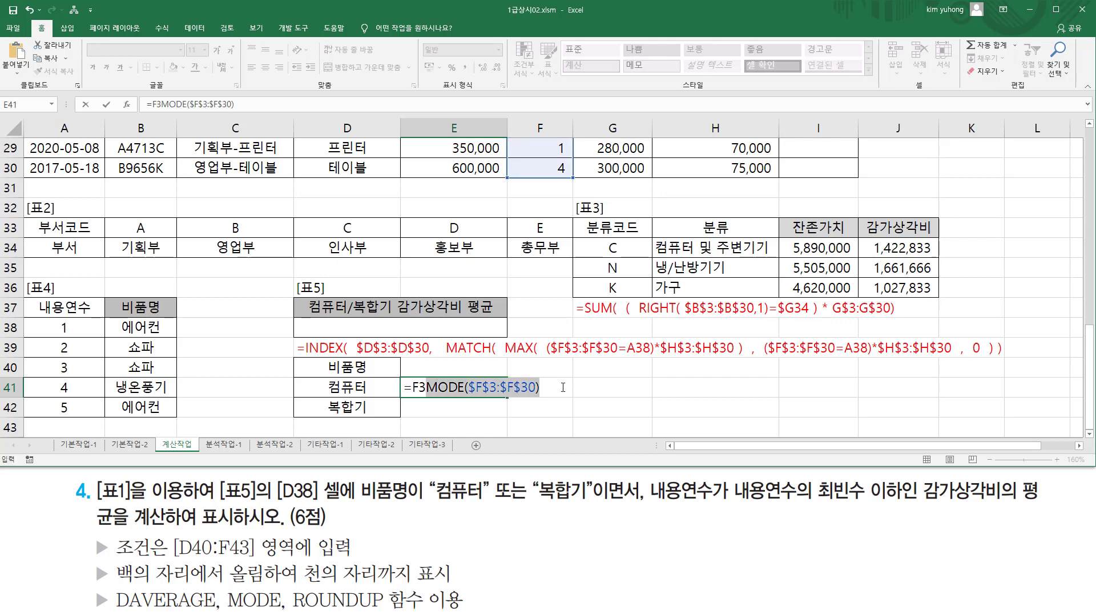
pyautogui.click(426, 388)
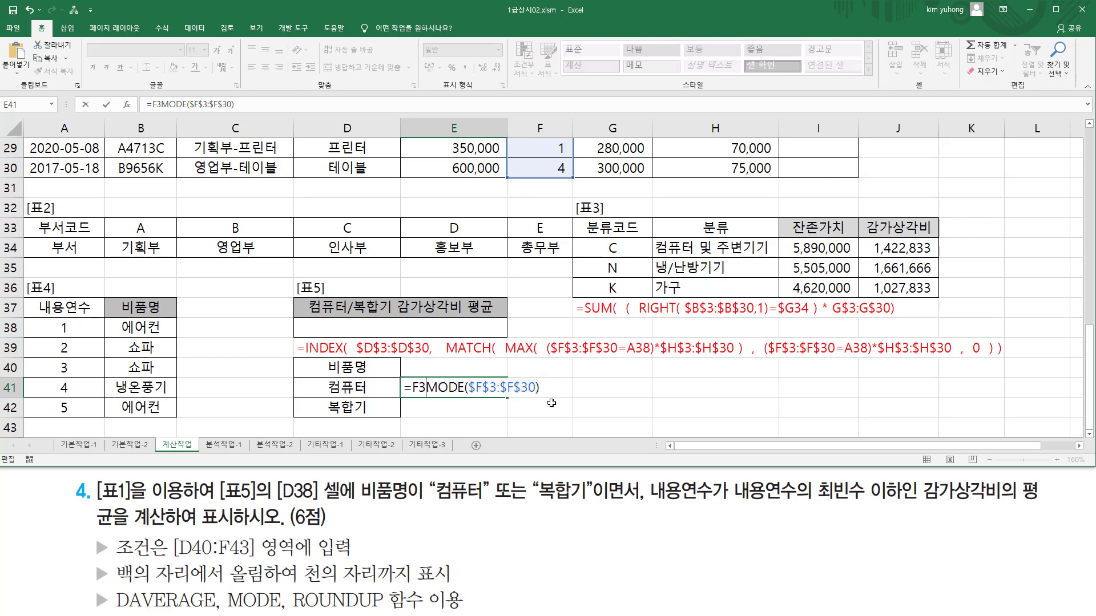
pyautogui.write('<=')
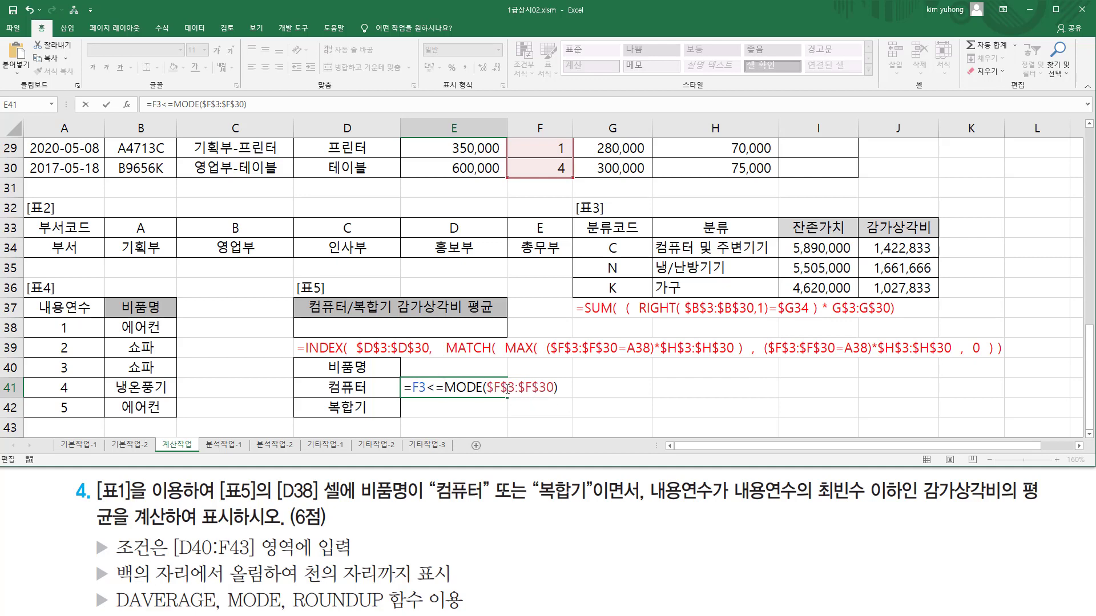
pyautogui.press('Return')
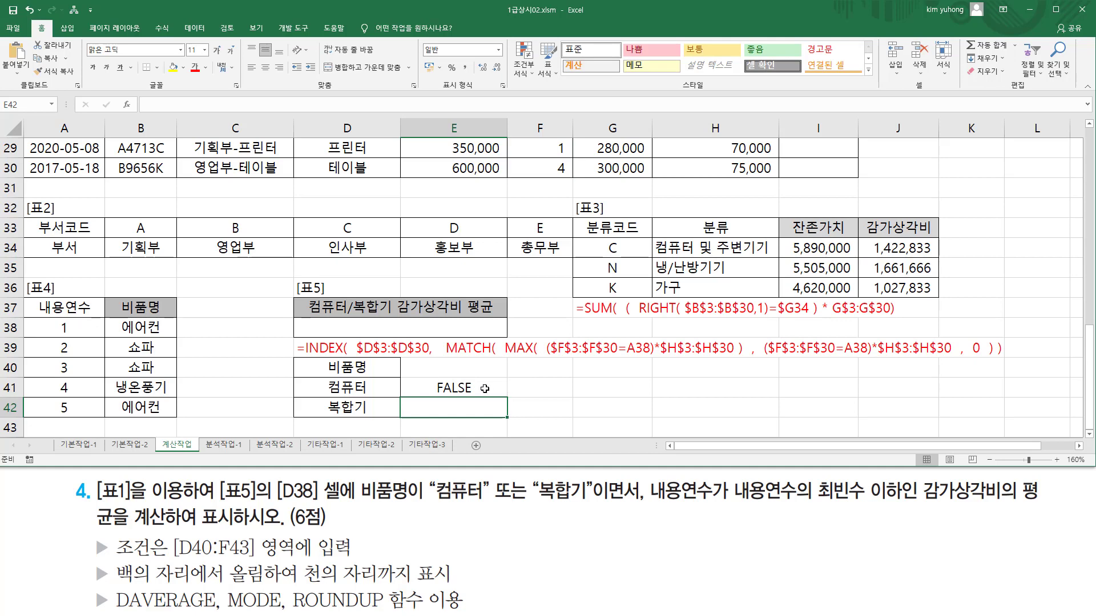
# Review E41's comparison formula alongside 컴퓨터 and check the criteria cell beside 복합기.
pyautogui.doubleClick(486, 388)
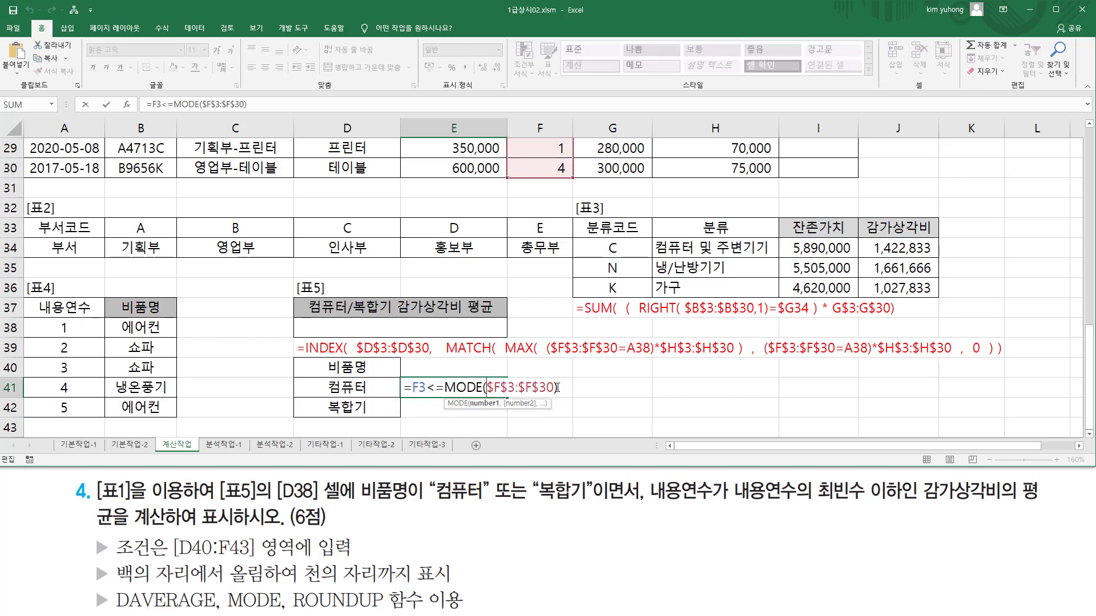
pyautogui.press('Return')
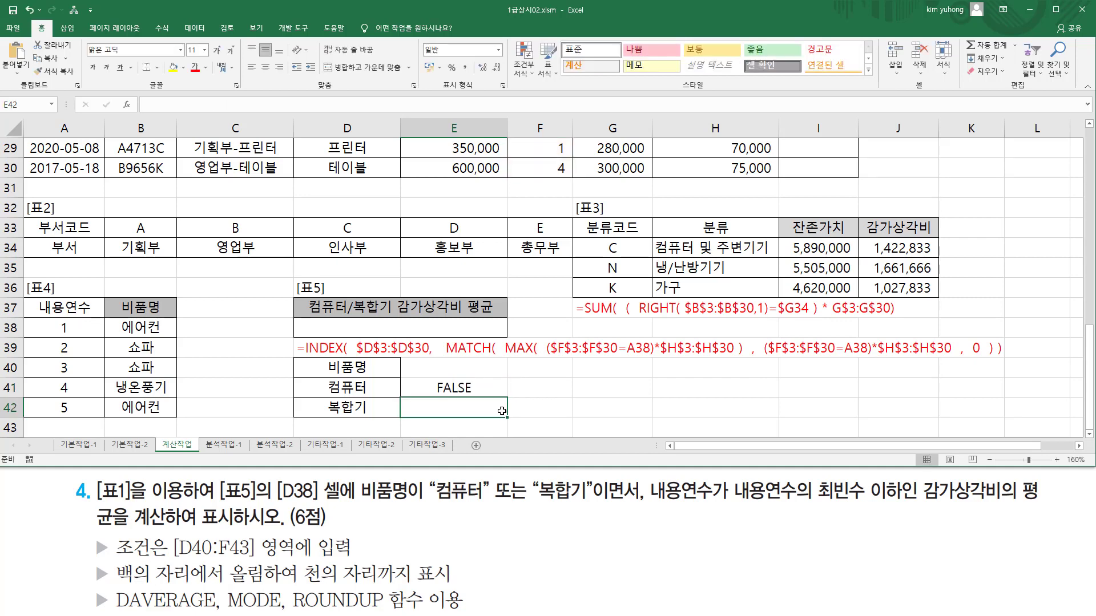
pyautogui.click(462, 391)
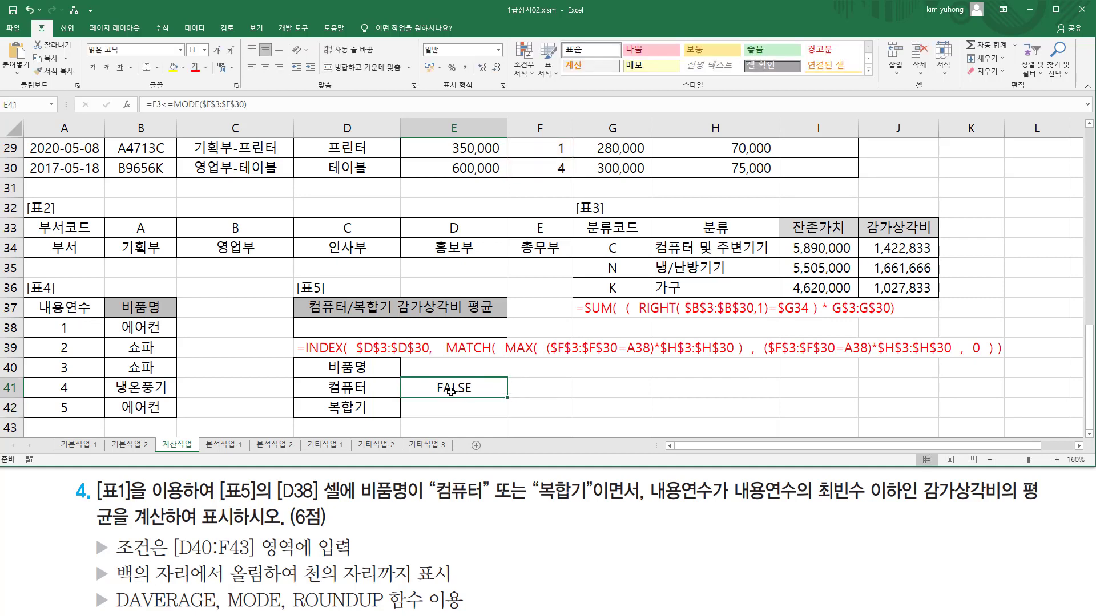
pyautogui.moveTo(425, 378); pyautogui.dragTo(486, 396)
pyautogui.moveTo(319, 379)
pyautogui.mouseDown()
pyautogui.moveTo(373, 395)
pyautogui.moveTo(488, 395)
pyautogui.mouseUp()
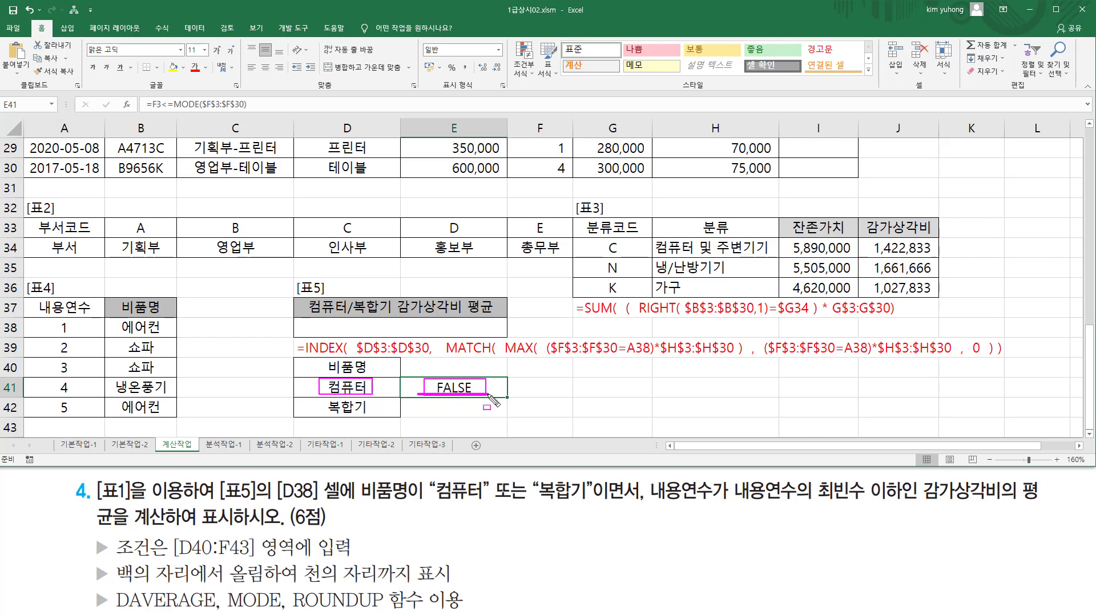
pyautogui.moveTo(324, 411); pyautogui.dragTo(497, 412)
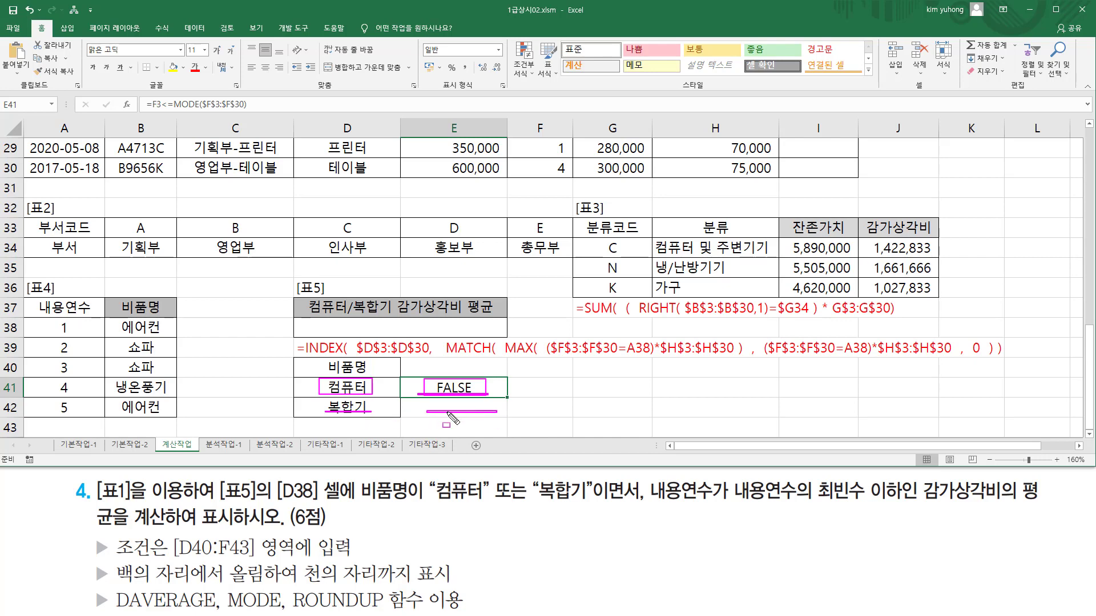
pyautogui.press('Escape')
# Copy the formula text =F3<=MODE($F$3:$F$30) from E41 into E42 for the 복합기 row.
pyautogui.doubleClick(415, 389)
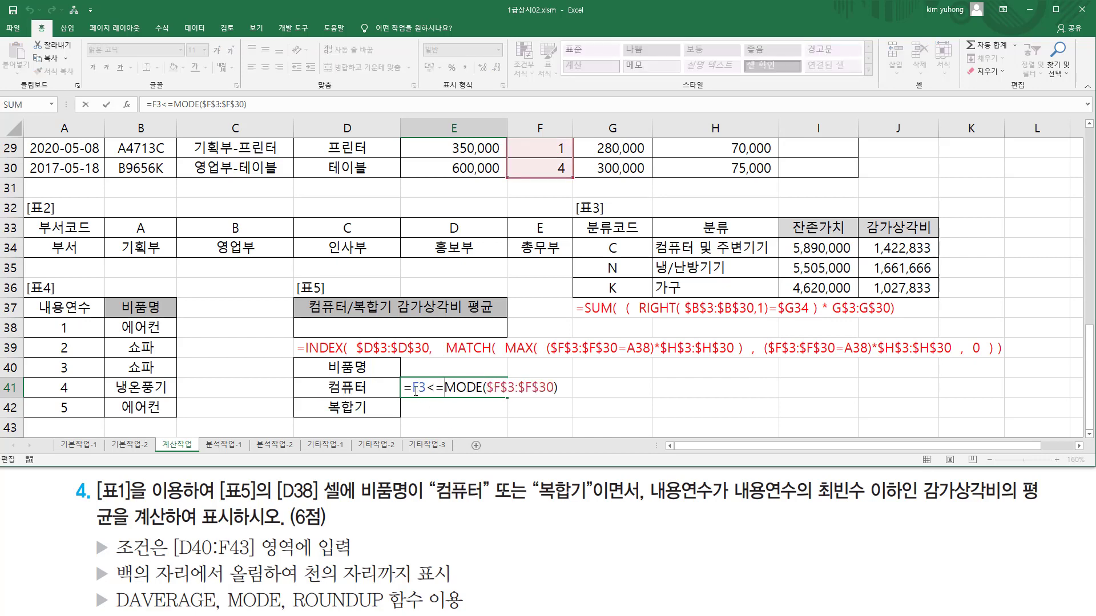
pyautogui.moveTo(404, 388); pyautogui.dragTo(613, 387)
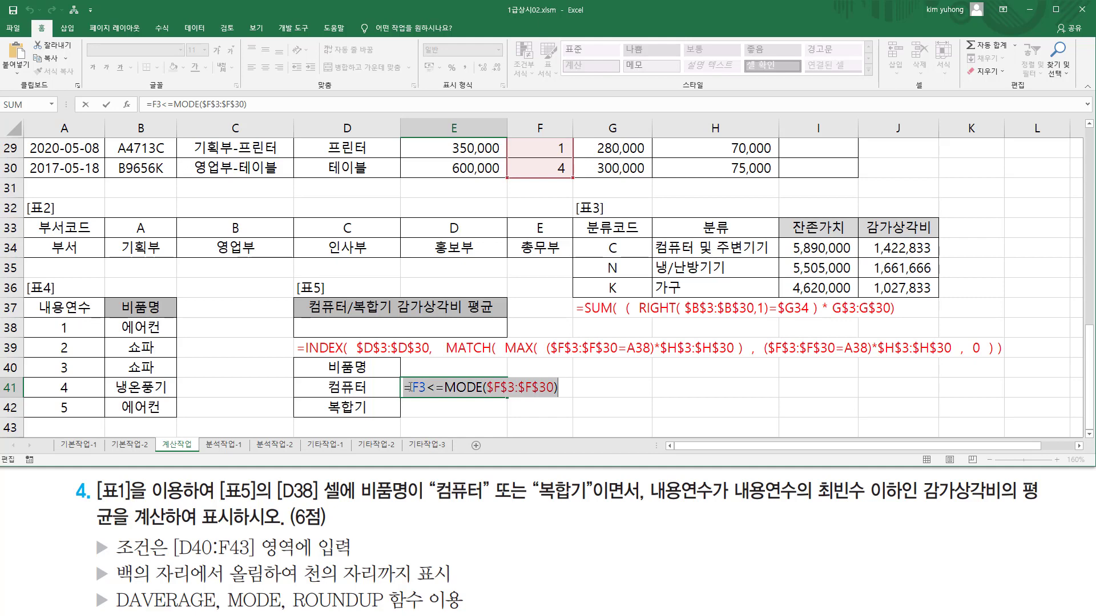
pyautogui.moveTo(404, 388); pyautogui.dragTo(742, 388)
pyautogui.hotkey('ctrl', 'c')
pyautogui.hotkey('ctrl', 'Return')
pyautogui.doubleClick(474, 412)
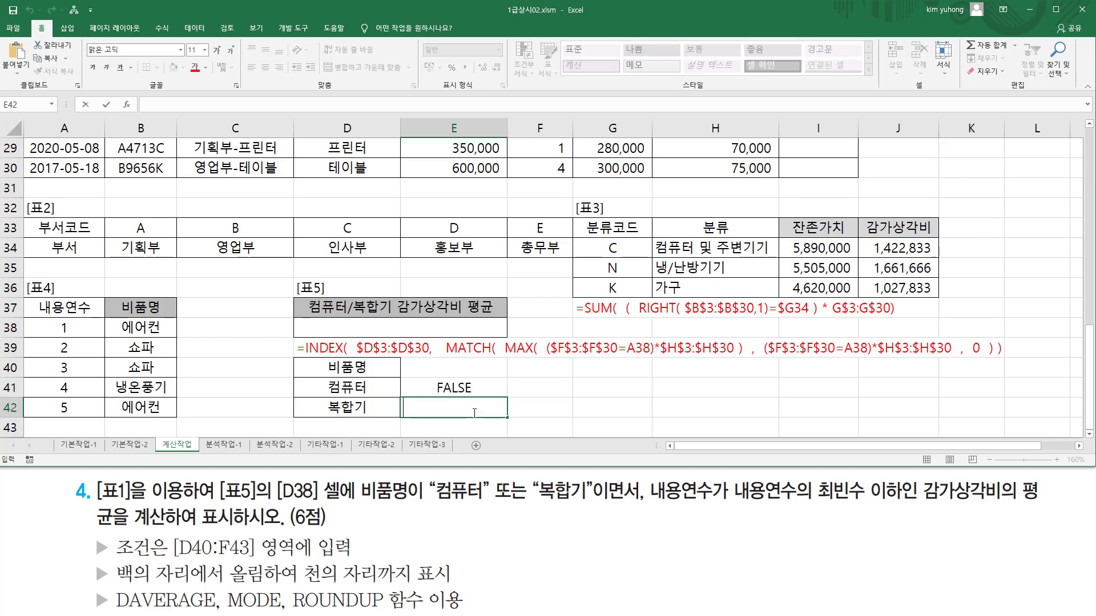
pyautogui.hotkey('ctrl', 'v')
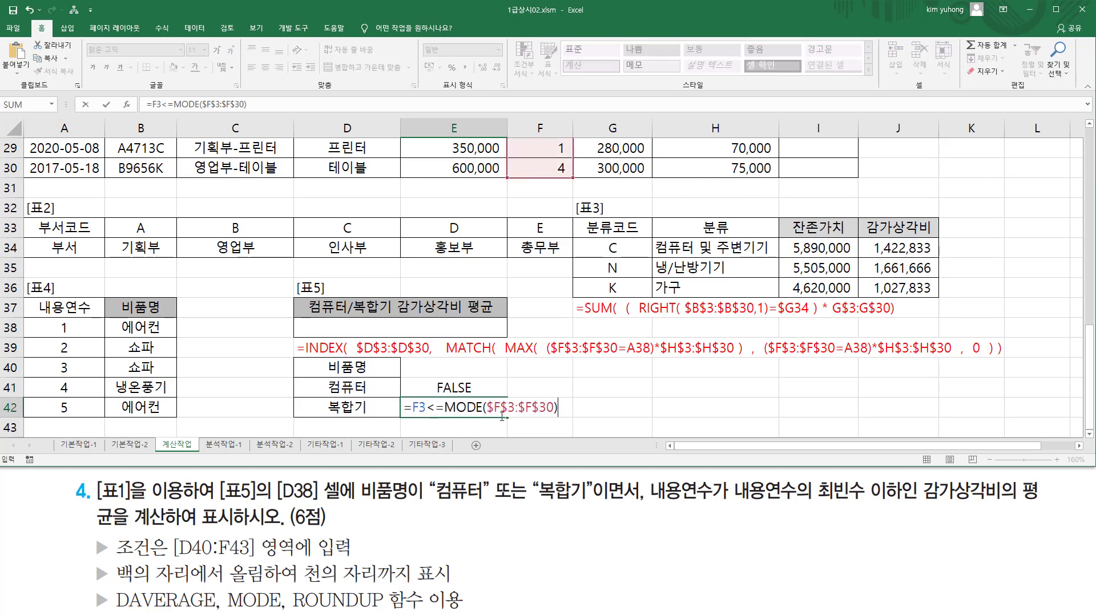
pyautogui.hotkey('ctrl', 'Return')
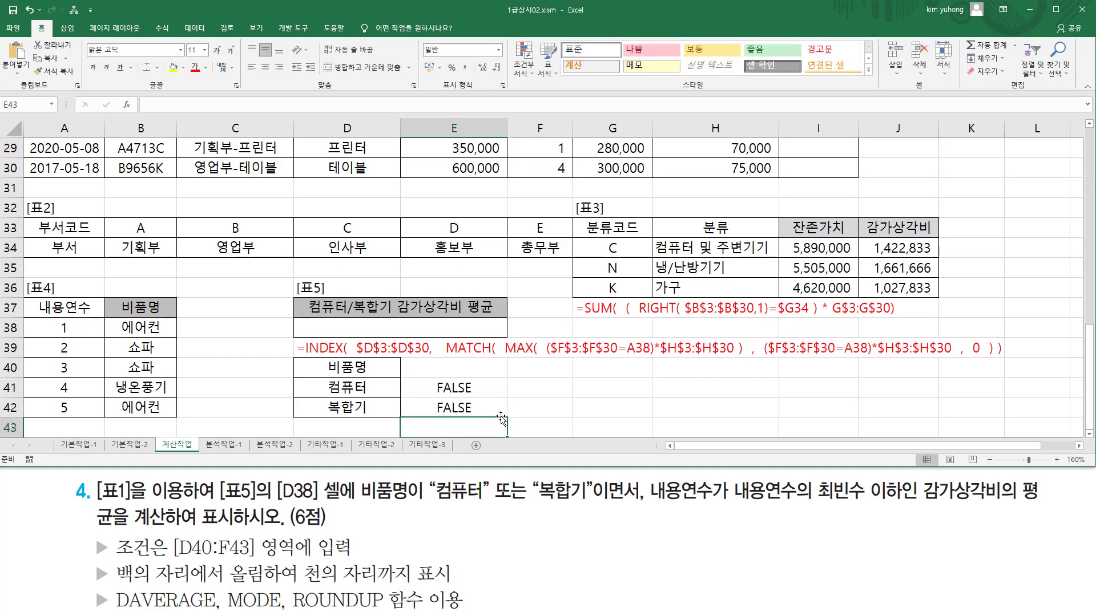
# Review how each item name in D41:D42 pairs with the useful life condition in E41:E42.
pyautogui.click(474, 397)
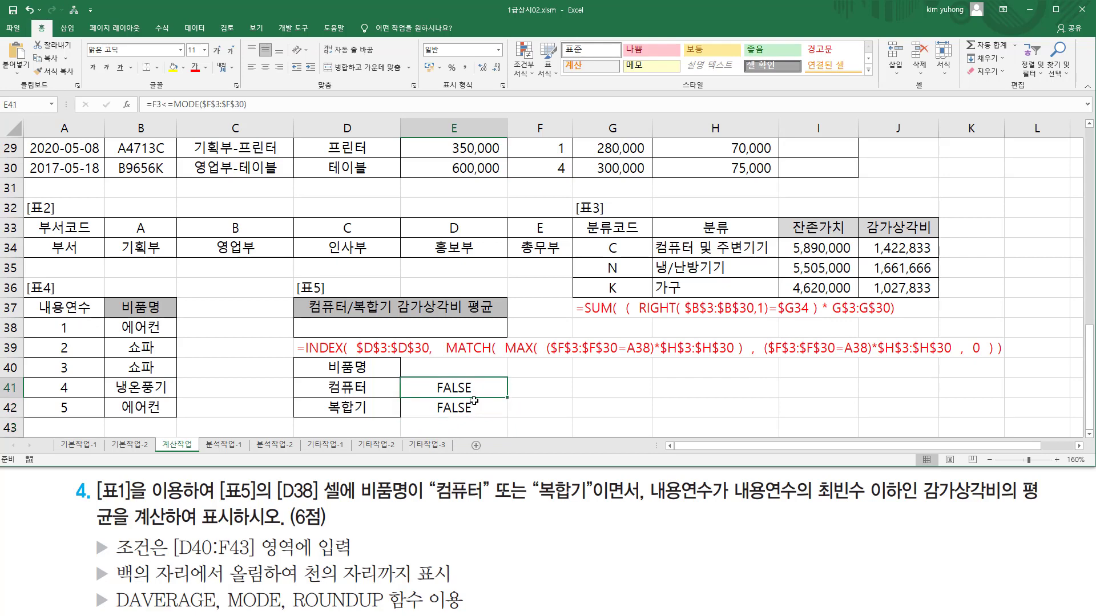
pyautogui.moveTo(320, 378)
pyautogui.mouseDown()
pyautogui.moveTo(377, 397)
pyautogui.moveTo(494, 396)
pyautogui.moveTo(484, 395)
pyautogui.mouseUp()
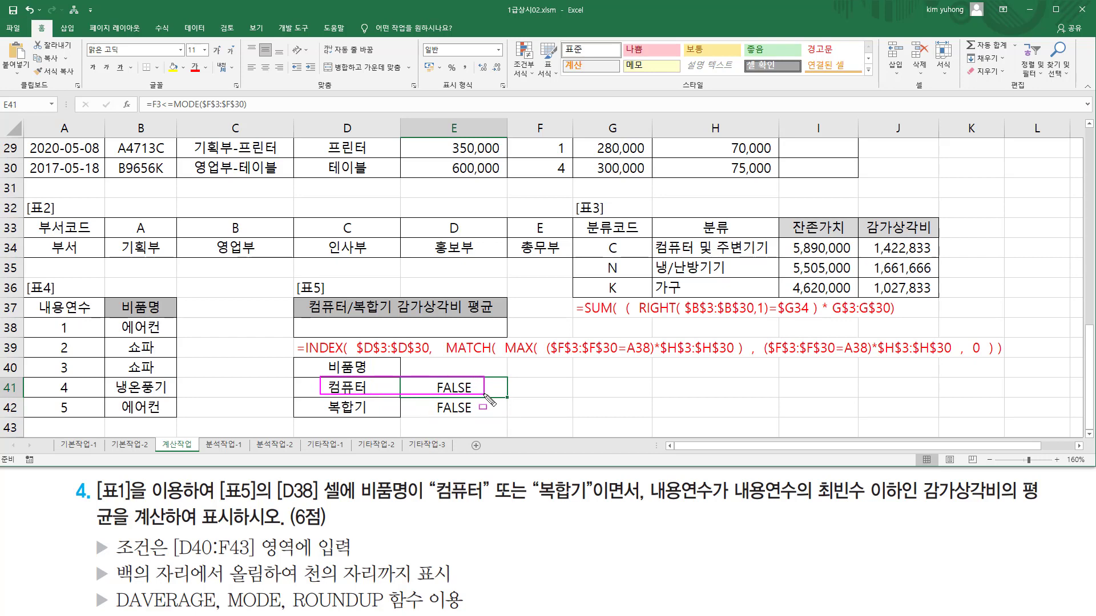
pyautogui.moveTo(325, 398); pyautogui.dragTo(485, 418)
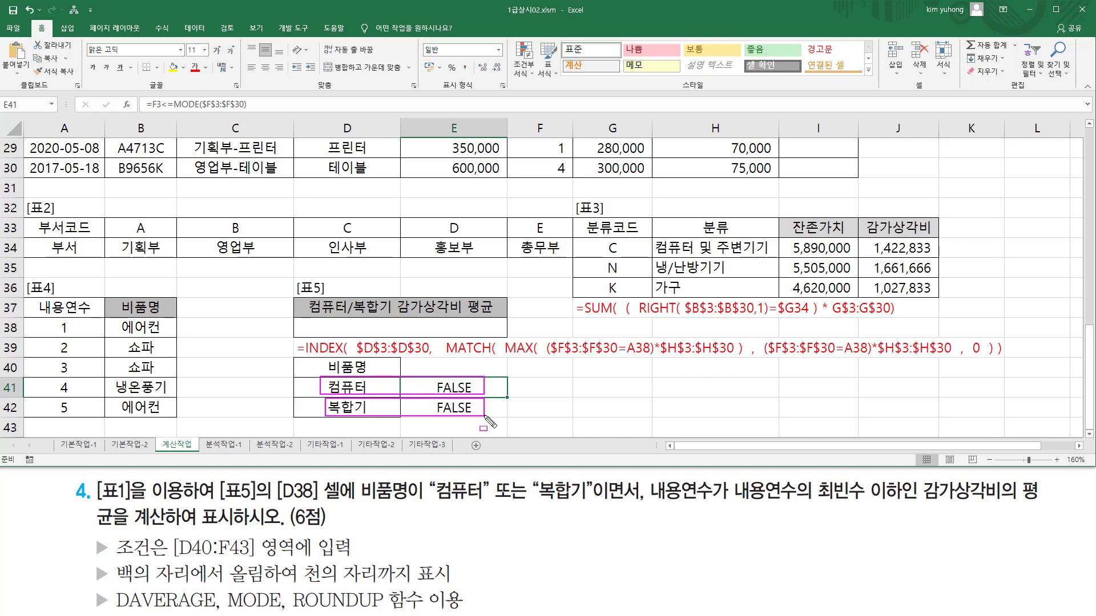
pyautogui.moveTo(432, 379); pyautogui.dragTo(481, 416)
pyautogui.press('Escape')
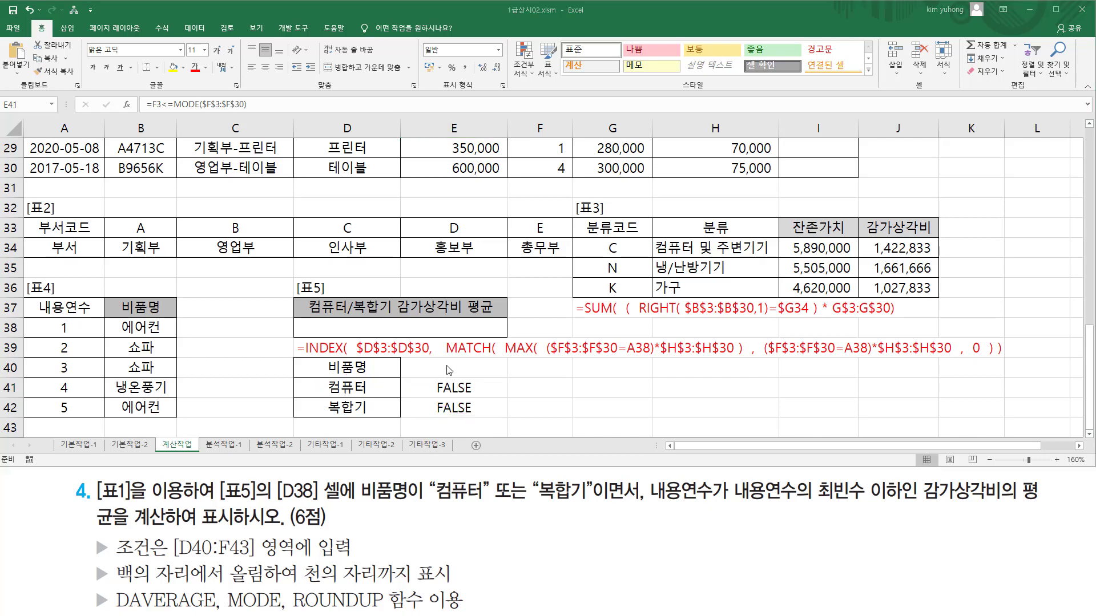
pyautogui.click(472, 372)
pyautogui.write('whr')
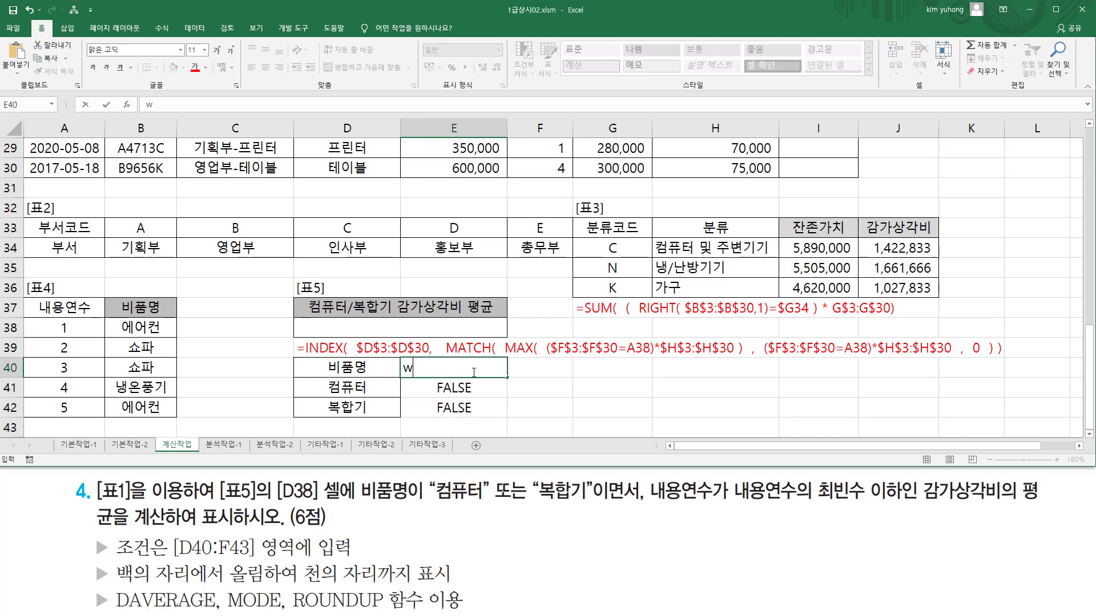
pyautogui.press('BackSpace')
pyautogui.press('BackSpace')
pyautogui.press('BackSpace')
pyautogui.write('족건')
pyautogui.press('Return')
pyautogui.press('Up')
pyautogui.press('BackSpace')
pyautogui.write('시')
pyautogui.press('Return')
pyautogui.press('Up')
pyautogui.press('Delete')
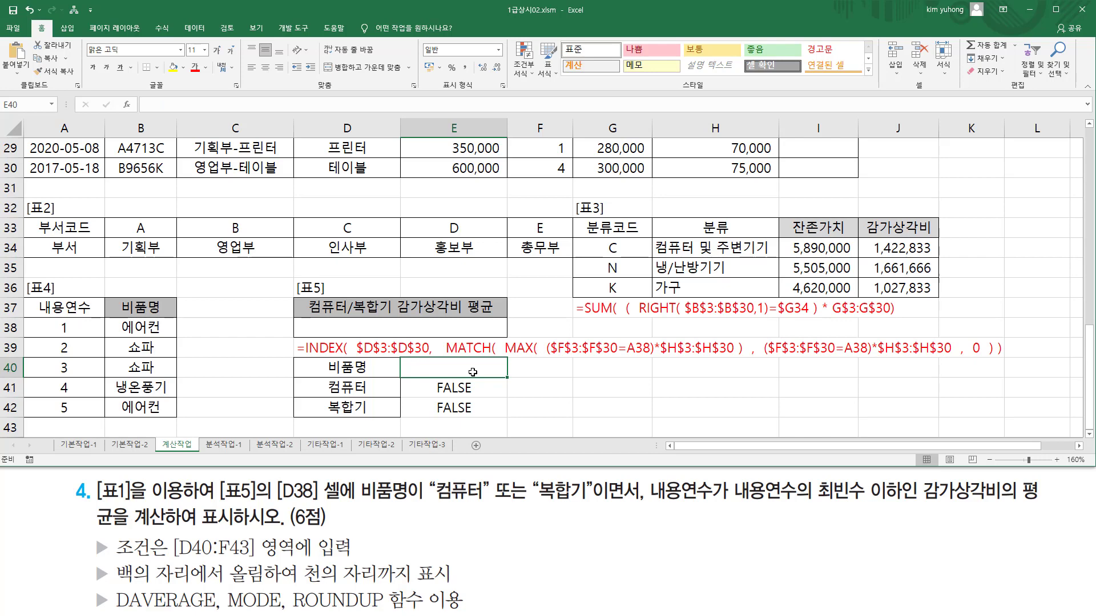
# Enter 최빈수 in E40 as the heading of the formula-based condition.
pyautogui.write('최빈수')
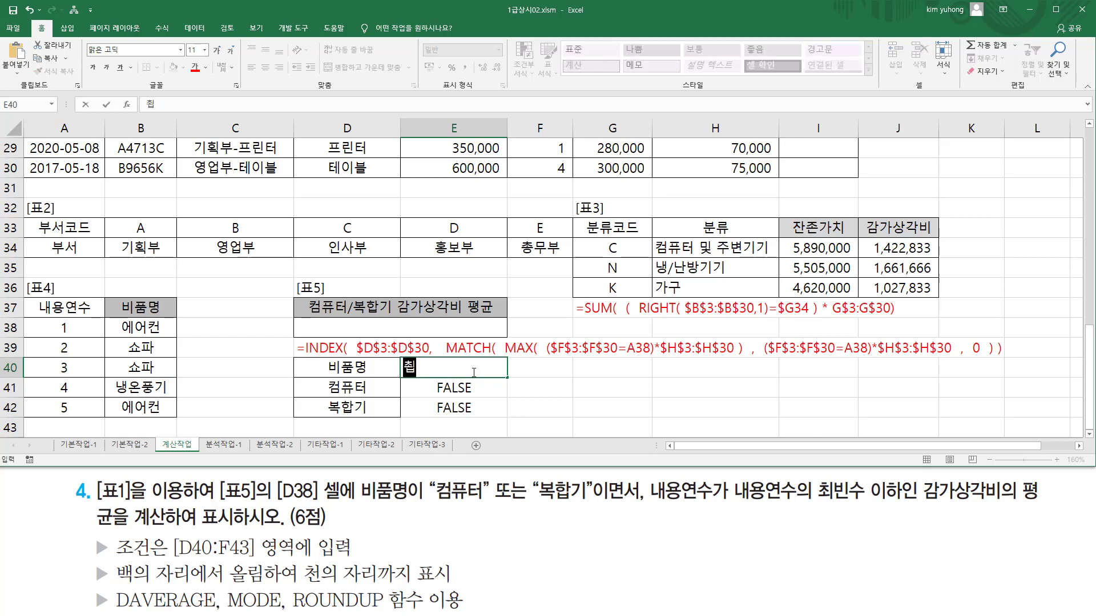
pyautogui.press('Return')
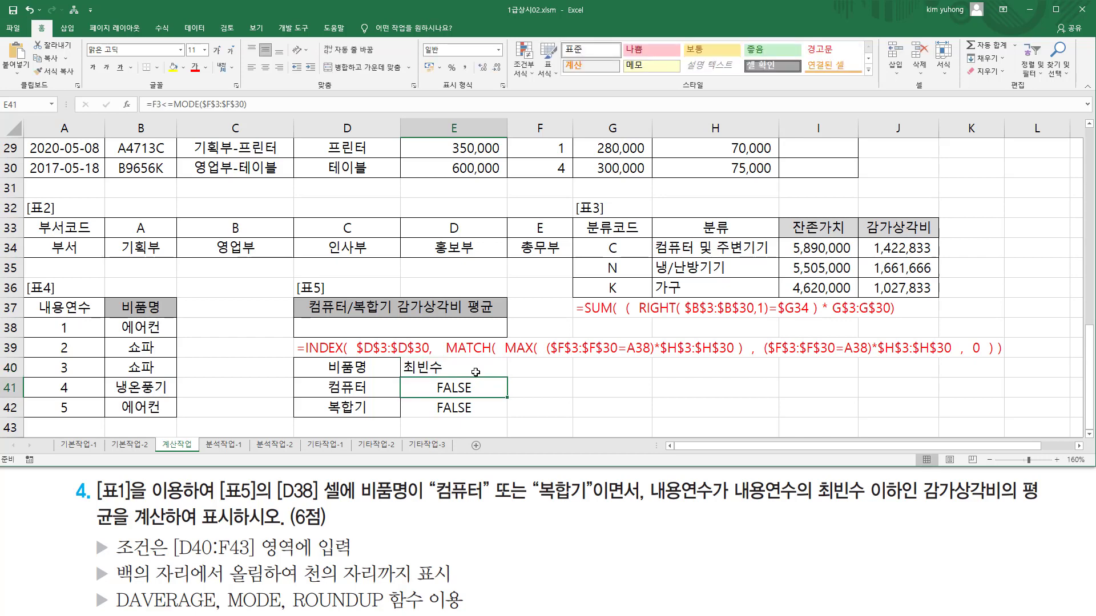
pyautogui.click(497, 364)
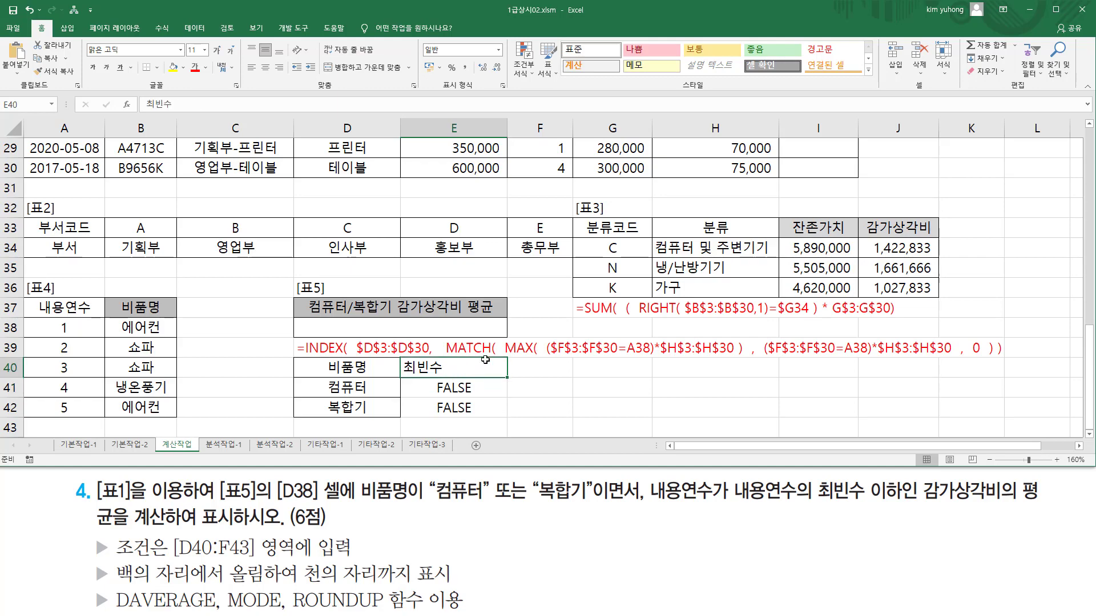
# Compare the criteria heading in E40 with the 내용연수 heading in F2 and review the criteria range D40:E42.
pyautogui.scroll(9, 560, 217)
pyautogui.click(540, 168)
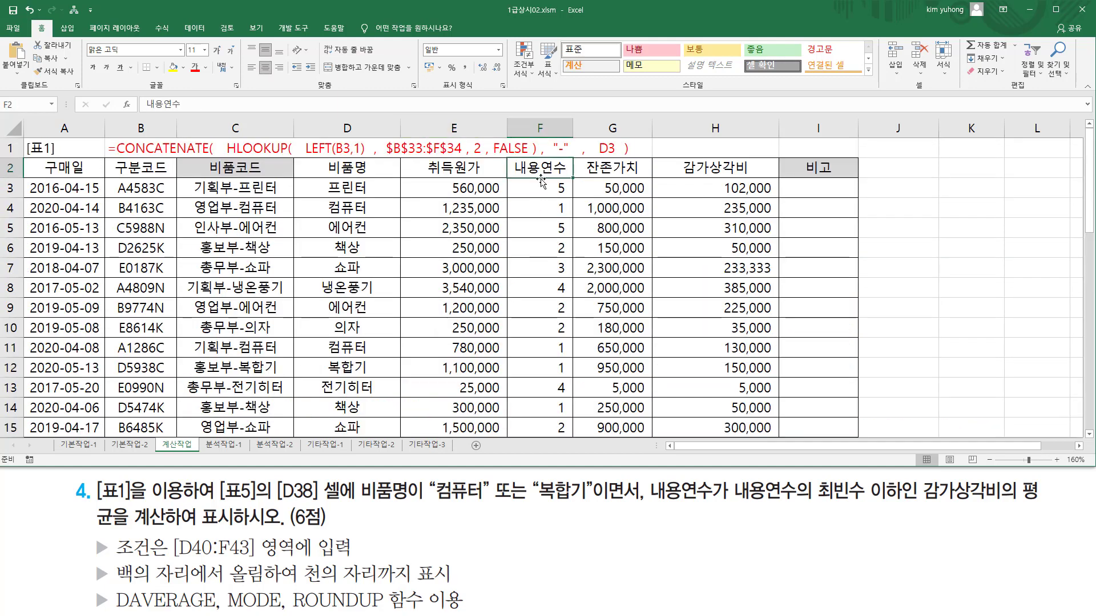
pyautogui.scroll(-7, 537, 197)
pyautogui.scroll(-5, 492, 289)
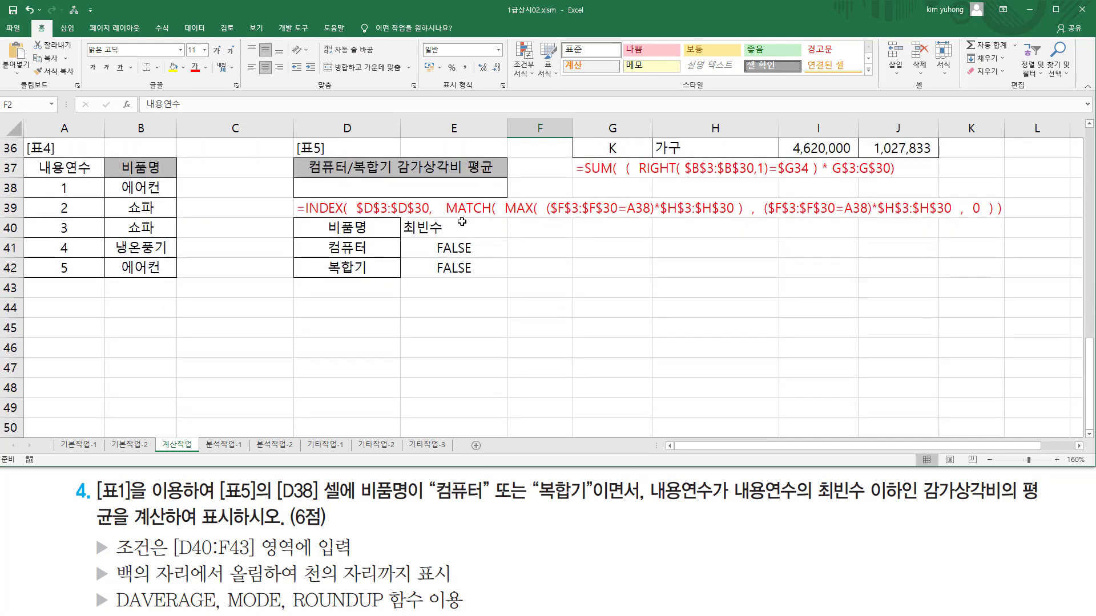
pyautogui.click(473, 229)
pyautogui.click(468, 251)
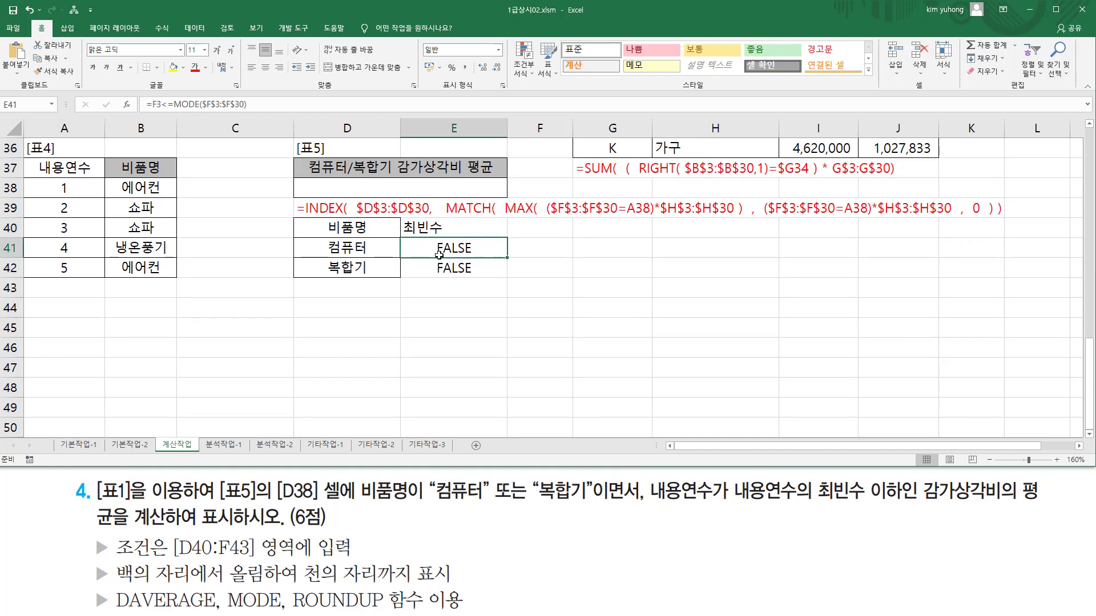
pyautogui.moveTo(371, 234); pyautogui.dragTo(434, 268)
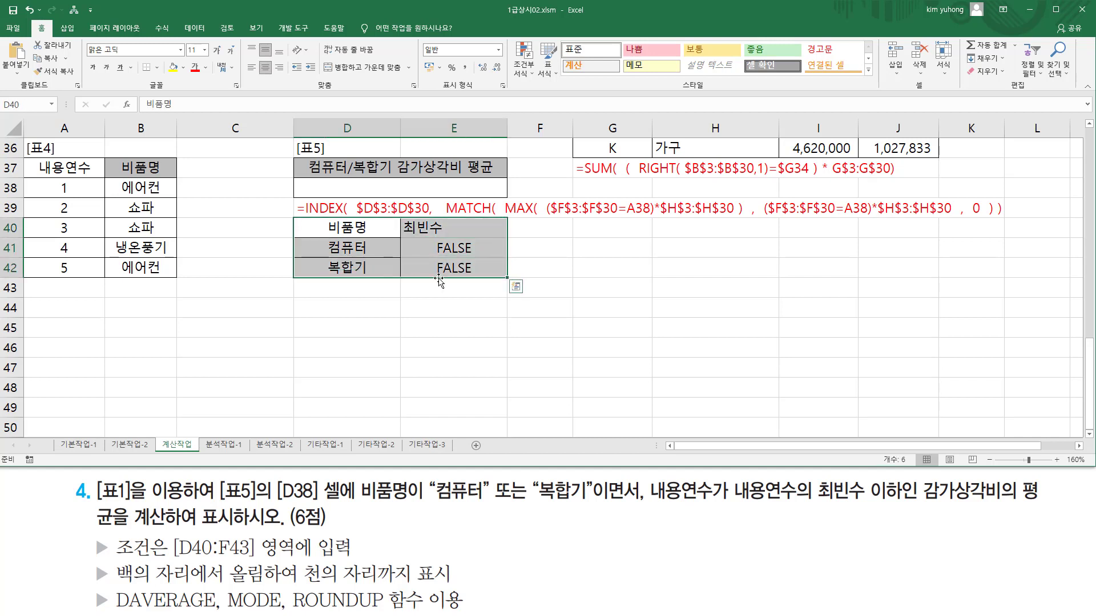
# Start a DAVERAGE formula in D38 with the table range A2:I30 as its database.
pyautogui.click(429, 184)
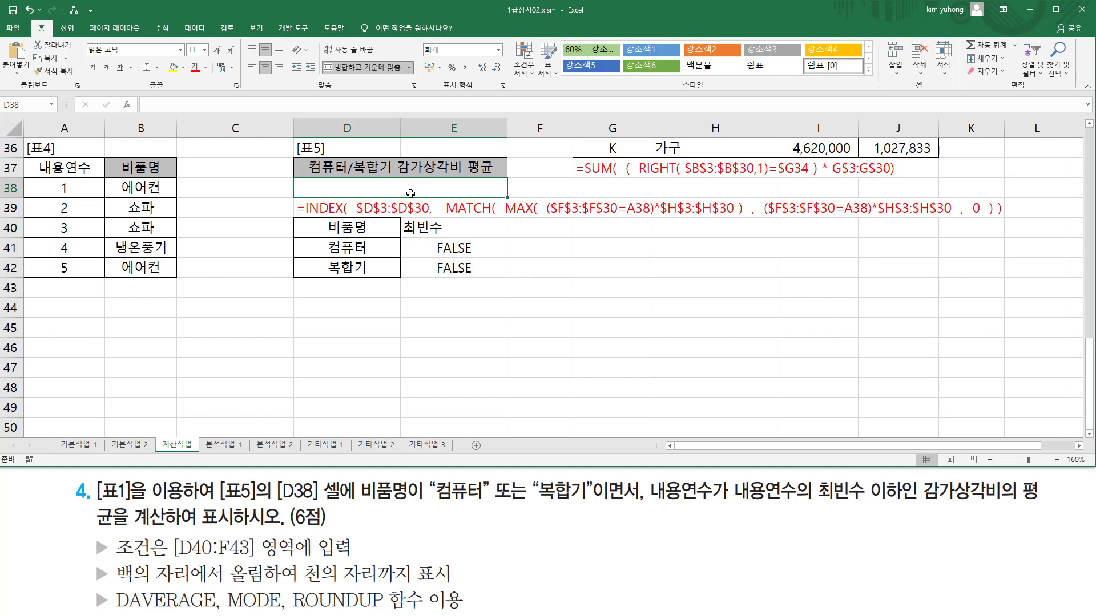
pyautogui.write('=')
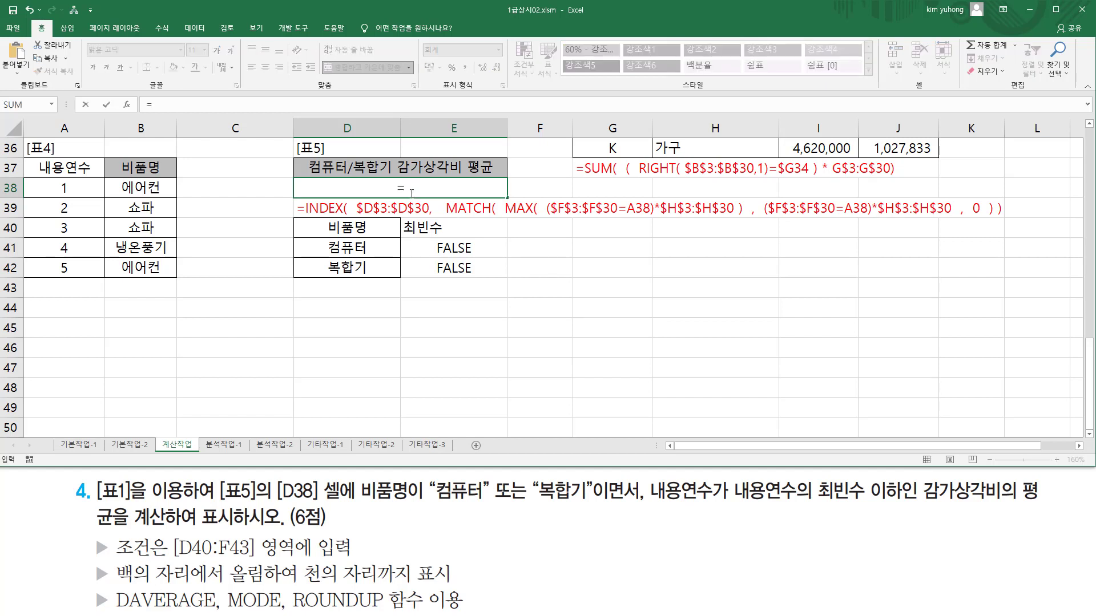
pyautogui.write('dav')
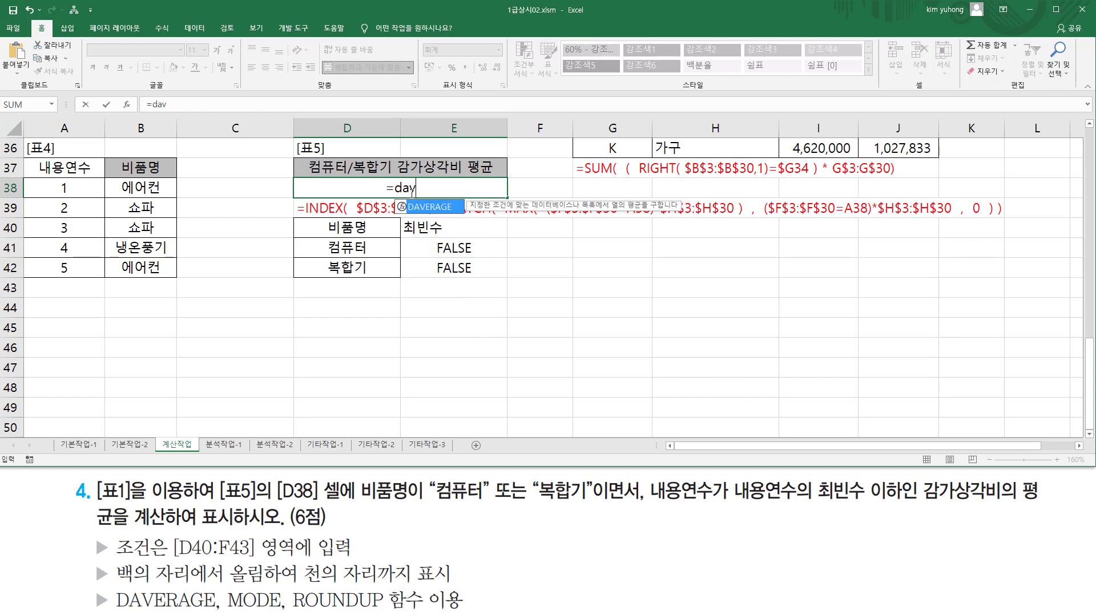
pyautogui.press('Tab')
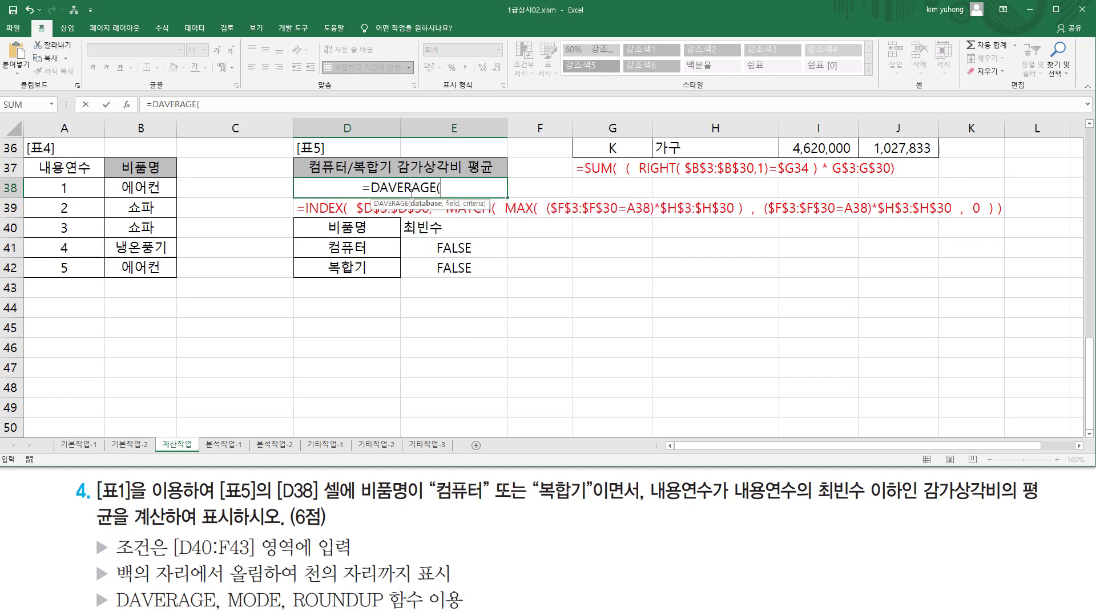
pyautogui.scroll(12, 380, 194)
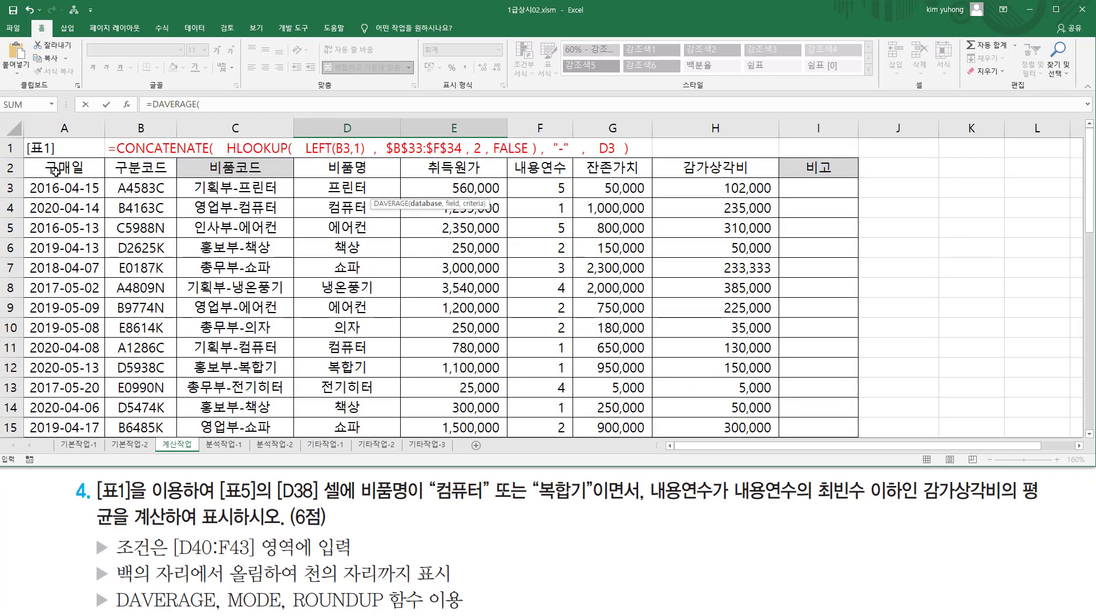
pyautogui.click(76, 167)
pyautogui.moveTo(76, 168); pyautogui.dragTo(804, 380)
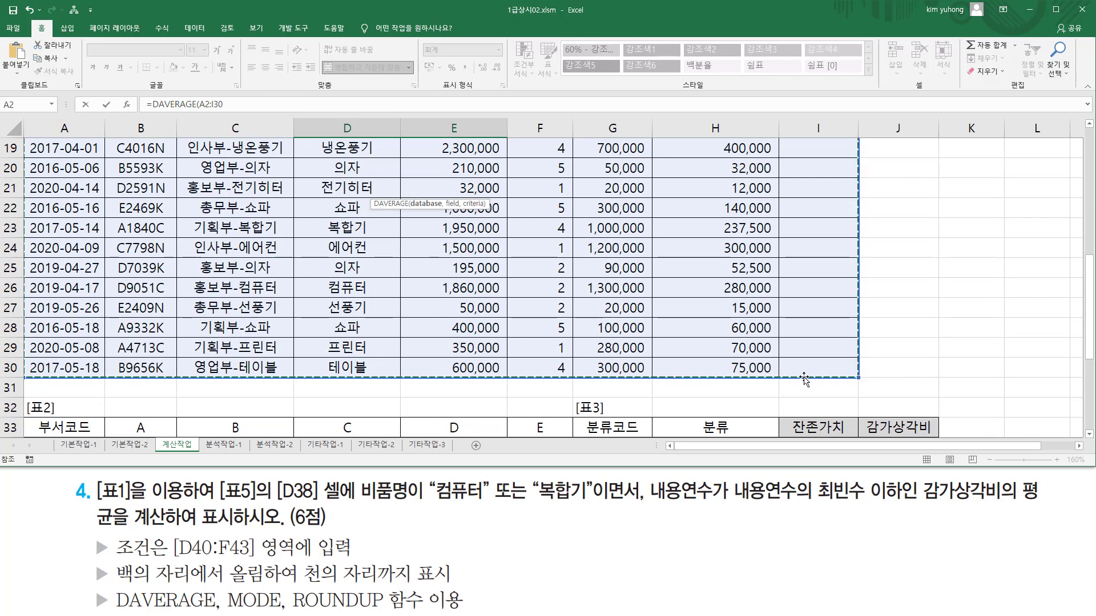
pyautogui.scroll(-5, 556, 354)
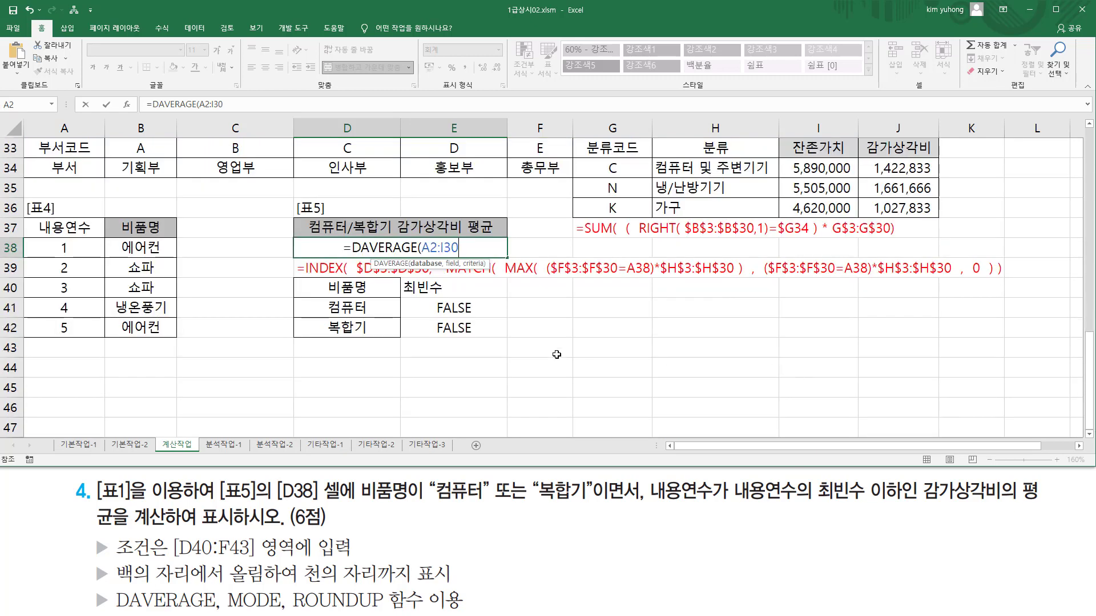
pyautogui.write(',')
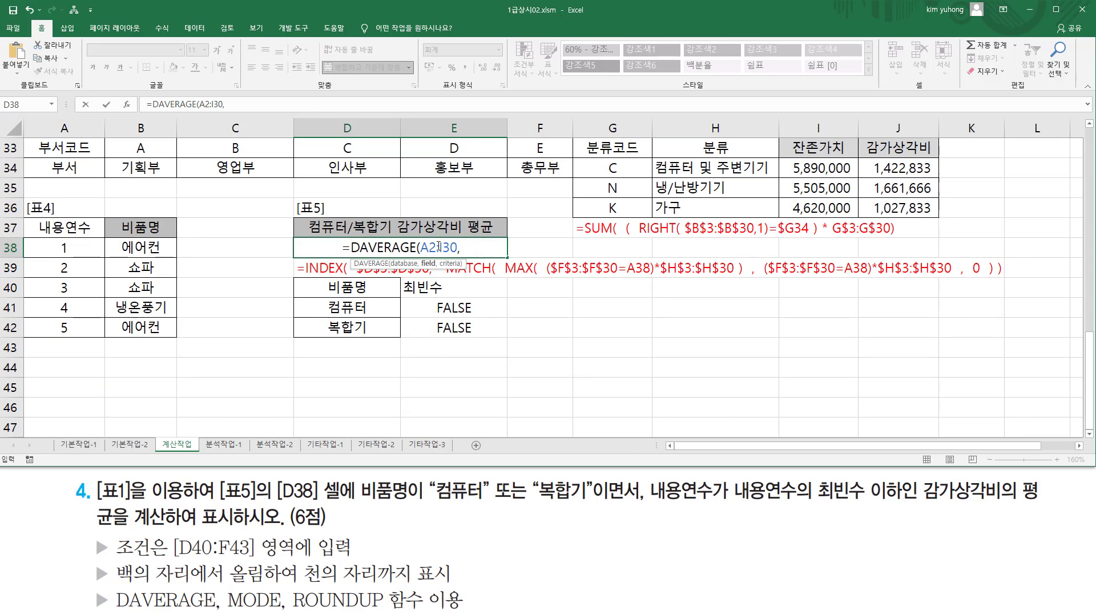
# Use the 감가상각비 heading in H2 as the field argument of the DAVERAGE formula.
pyautogui.moveTo(401, 220); pyautogui.dragTo(465, 239)
pyautogui.press('Escape')
pyautogui.scroll(11, 660, 194)
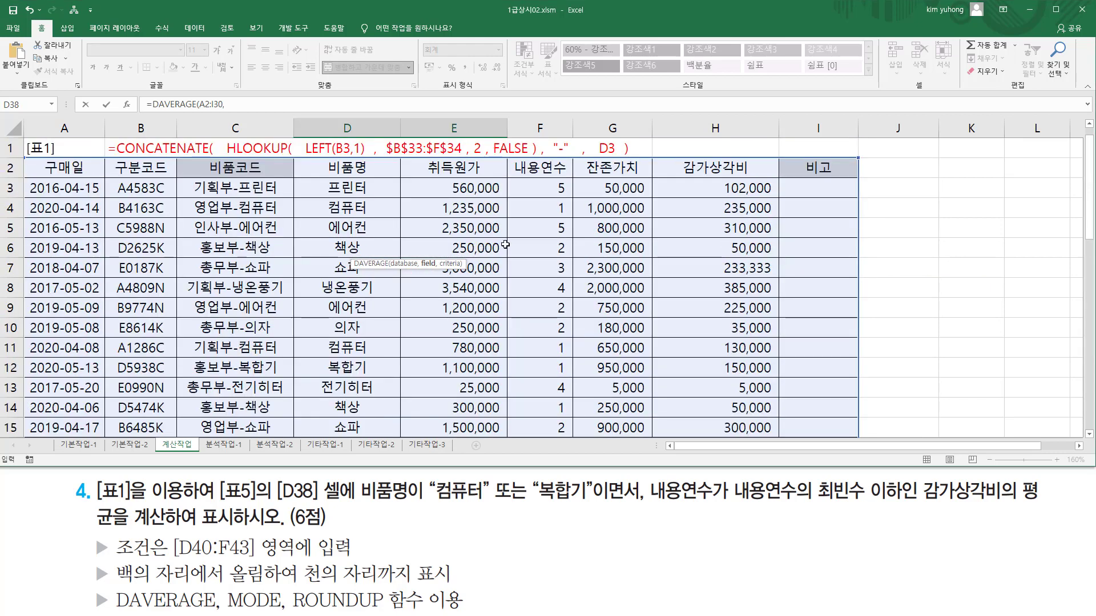
pyautogui.click(683, 171)
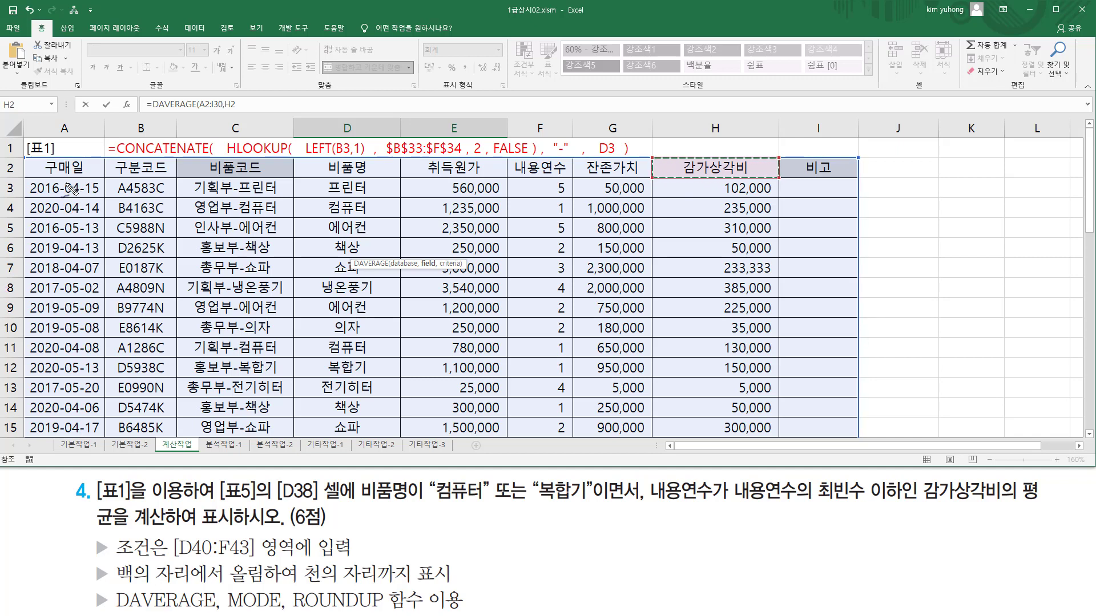
# Count the [표1] columns from 구매일 through 감가상각비 to determine the field's column number.
pyautogui.moveTo(65, 182); pyautogui.dragTo(64, 221)
pyautogui.moveTo(130, 197); pyautogui.dragTo(163, 214)
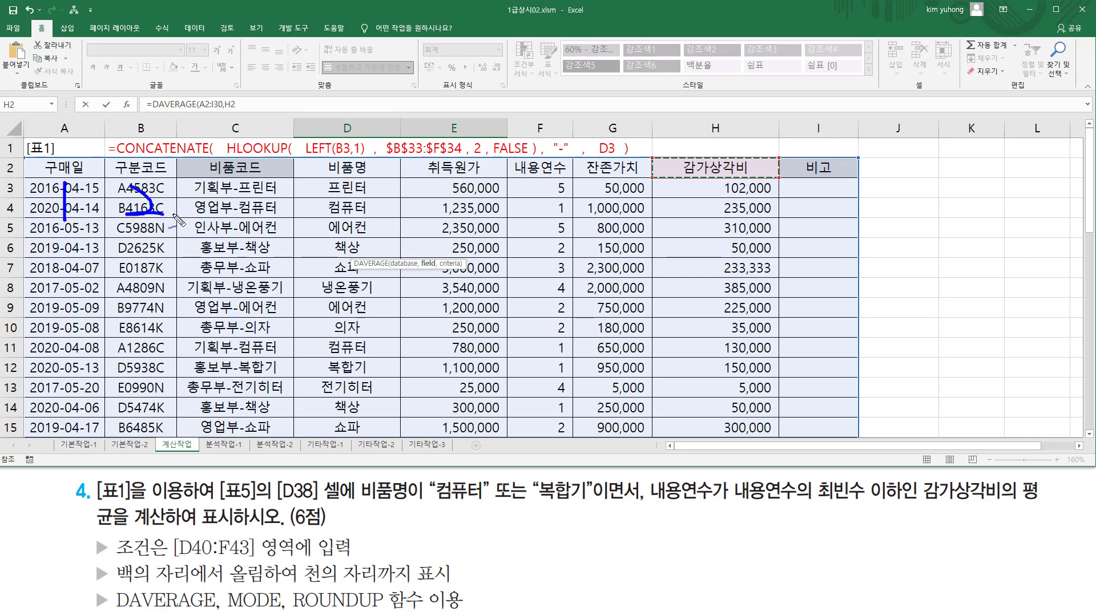
pyautogui.moveTo(227, 182); pyautogui.dragTo(221, 216)
pyautogui.moveTo(341, 182)
pyautogui.mouseDown()
pyautogui.moveTo(332, 196)
pyautogui.moveTo(368, 200)
pyautogui.mouseUp()
pyautogui.moveTo(349, 182); pyautogui.dragTo(349, 217)
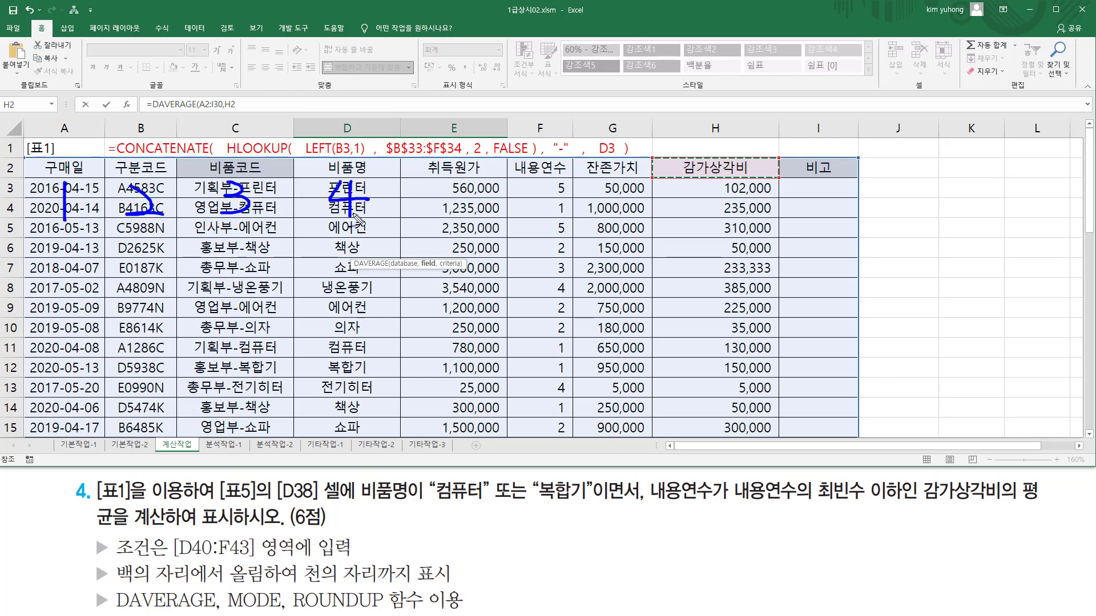
pyautogui.moveTo(452, 182)
pyautogui.mouseDown()
pyautogui.moveTo(442, 225)
pyautogui.moveTo(485, 198)
pyautogui.mouseUp()
pyautogui.moveTo(563, 178)
pyautogui.mouseDown()
pyautogui.moveTo(549, 213)
pyautogui.moveTo(597, 199)
pyautogui.moveTo(599, 231)
pyautogui.mouseUp()
pyautogui.moveTo(724, 186)
pyautogui.mouseDown()
pyautogui.moveTo(708, 205)
pyautogui.moveTo(726, 214)
pyautogui.mouseUp()
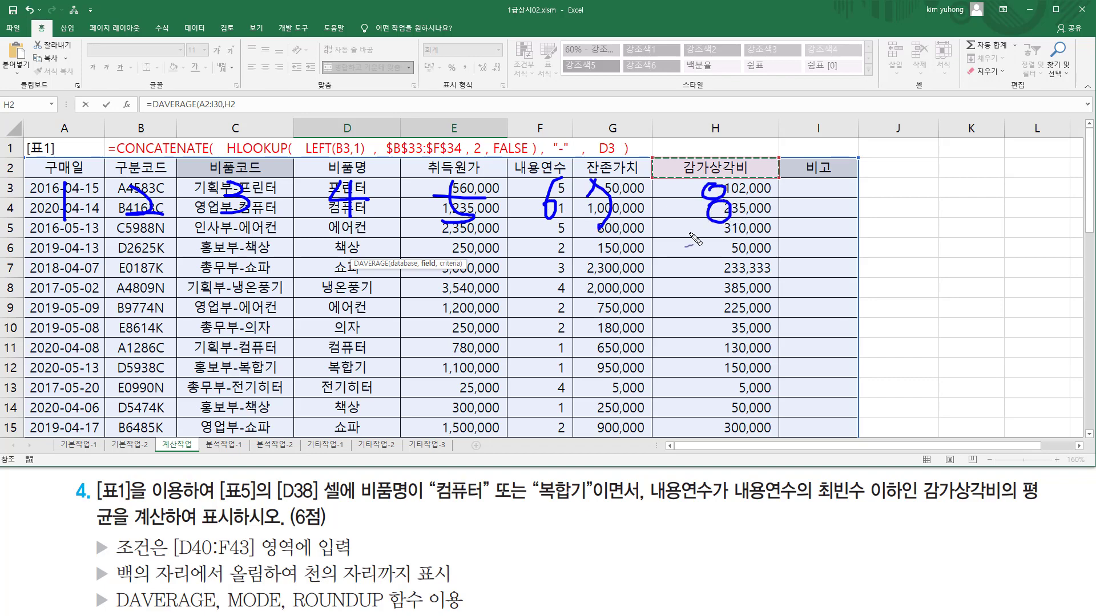
pyautogui.press('Escape')
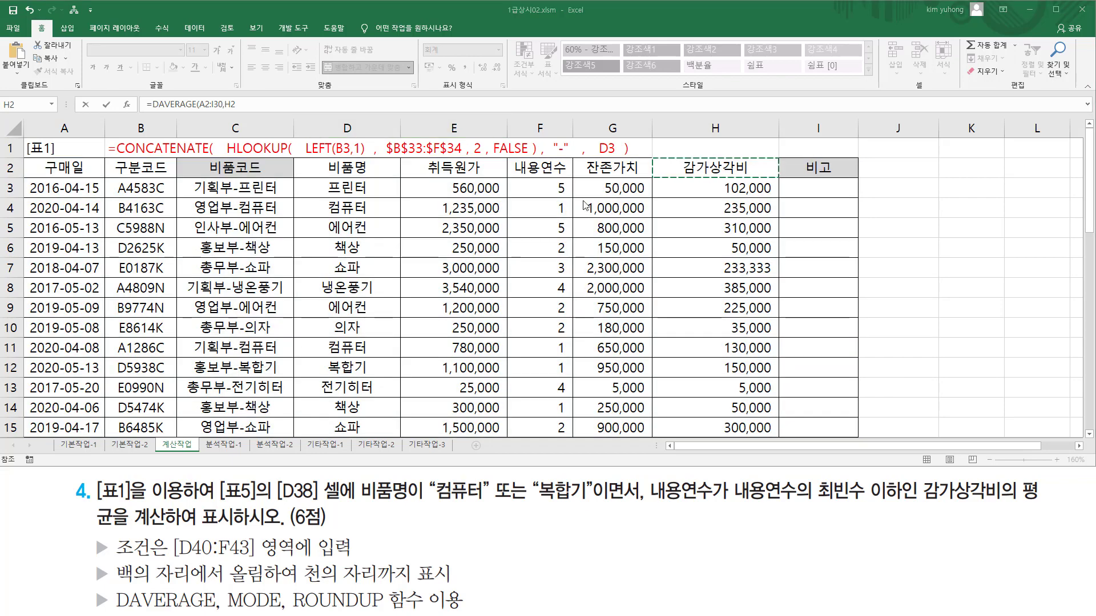
# Replace the DAVERAGE field H2 with column number 8, add D40:E42 as the criteria and complete the formula.
pyautogui.scroll(-12, 378, 287)
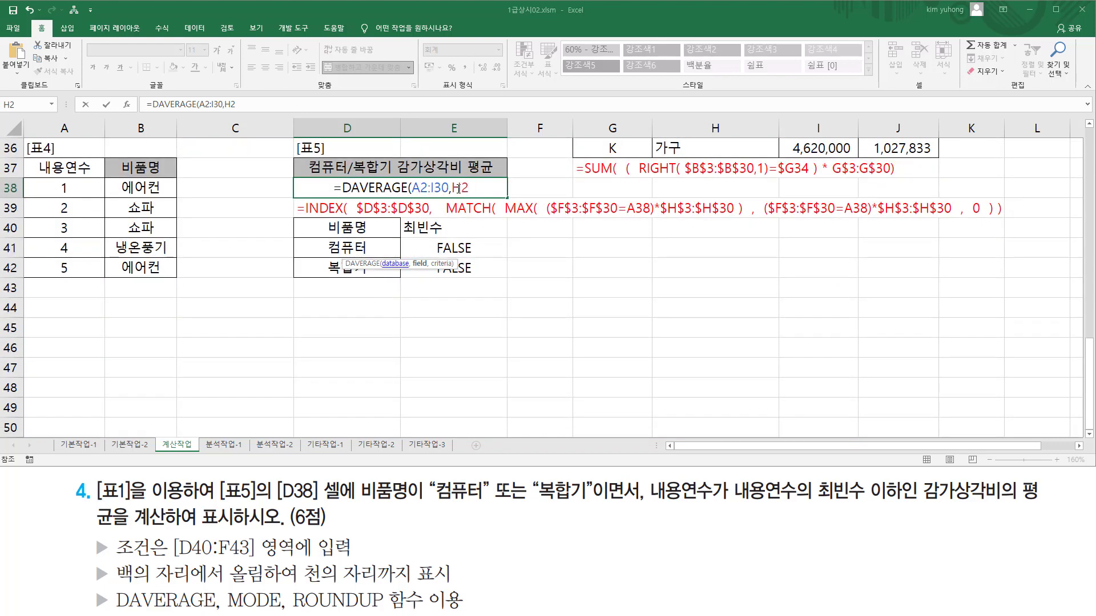
pyautogui.doubleClick(459, 188)
pyautogui.write('8,')
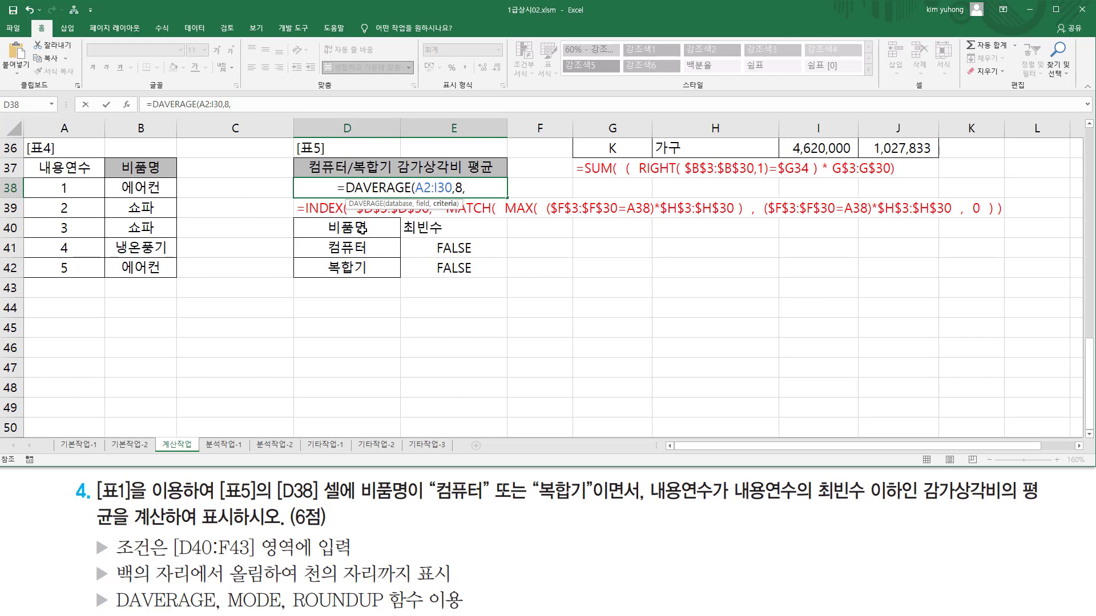
pyautogui.moveTo(362, 229); pyautogui.dragTo(451, 269)
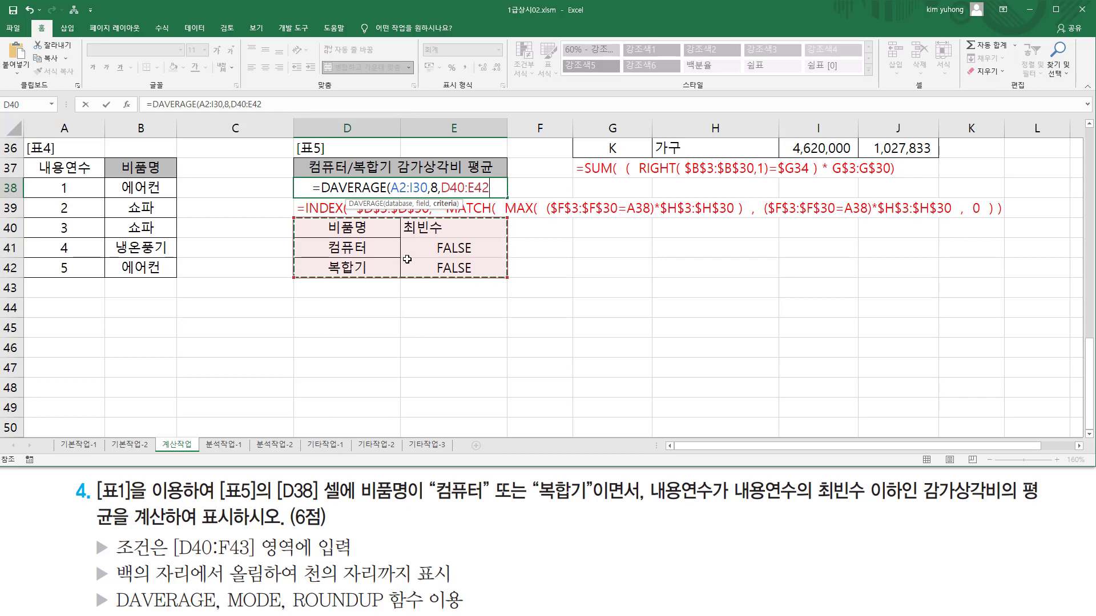
pyautogui.write(')')
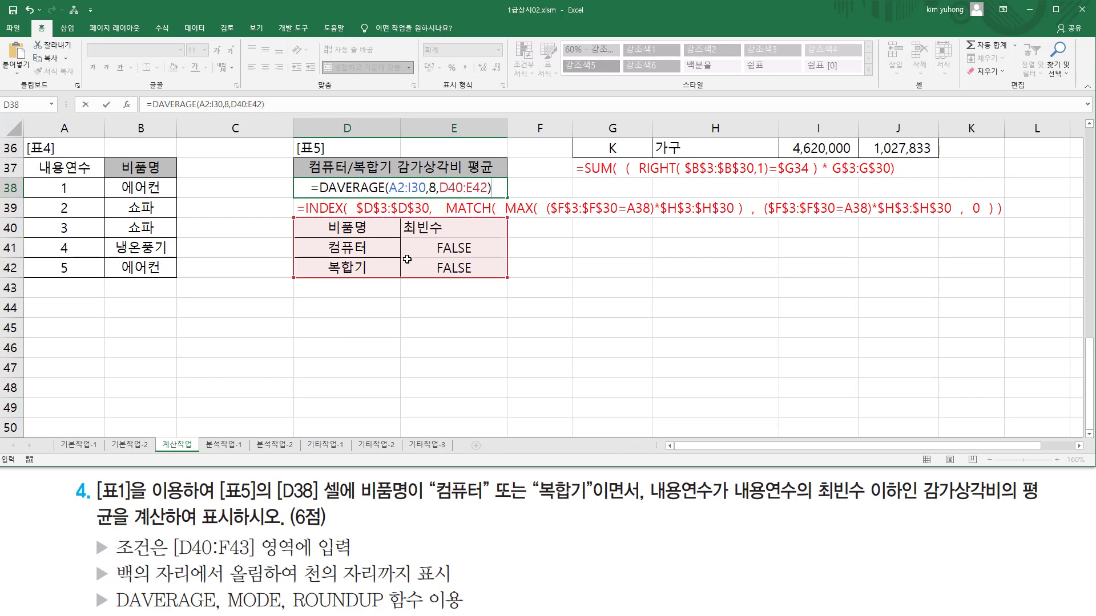
pyautogui.press('Return')
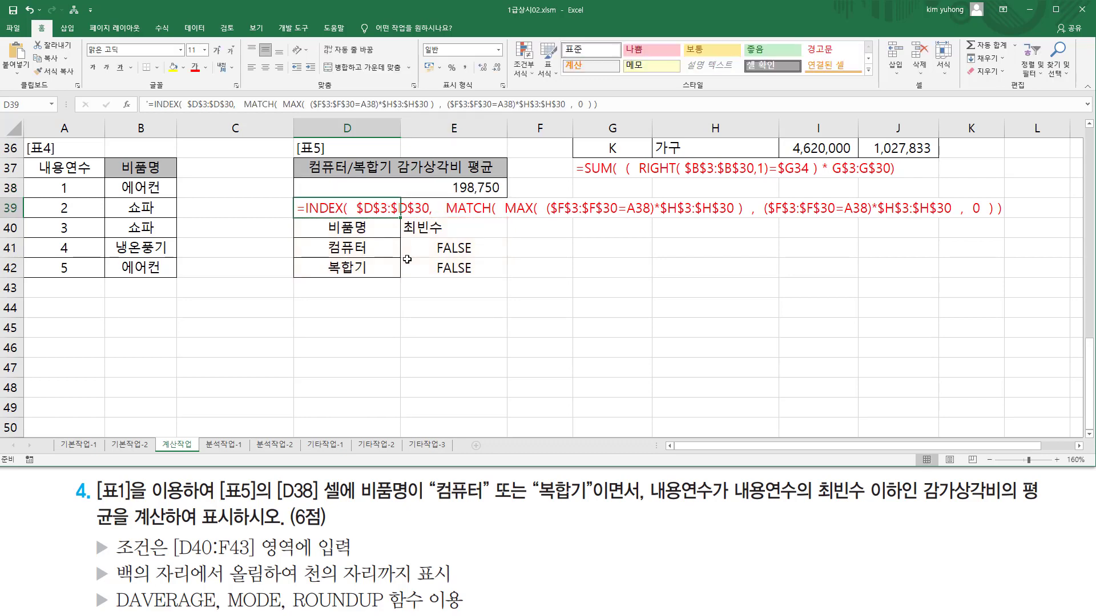
# Review the rounding requirement, up from the hundreds to the thousands place, against the average in D38.
pyautogui.press('Up')
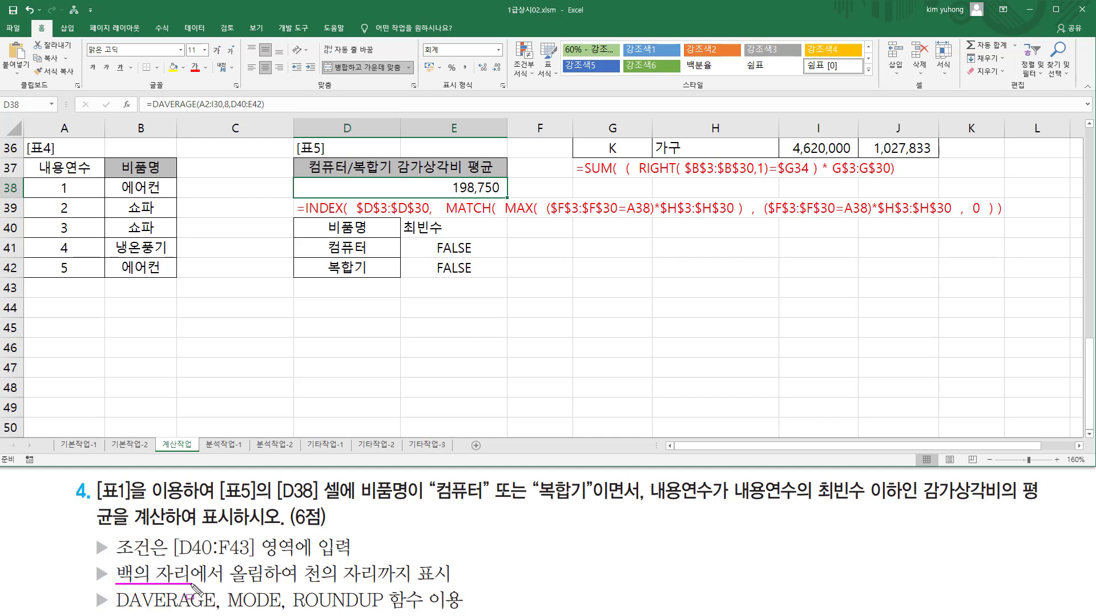
pyautogui.moveTo(115, 583)
pyautogui.mouseDown()
pyautogui.moveTo(187, 563)
pyautogui.moveTo(258, 588)
pyautogui.mouseUp()
pyautogui.moveTo(311, 565)
pyautogui.mouseDown()
pyautogui.moveTo(305, 581)
pyautogui.moveTo(460, 584)
pyautogui.mouseUp()
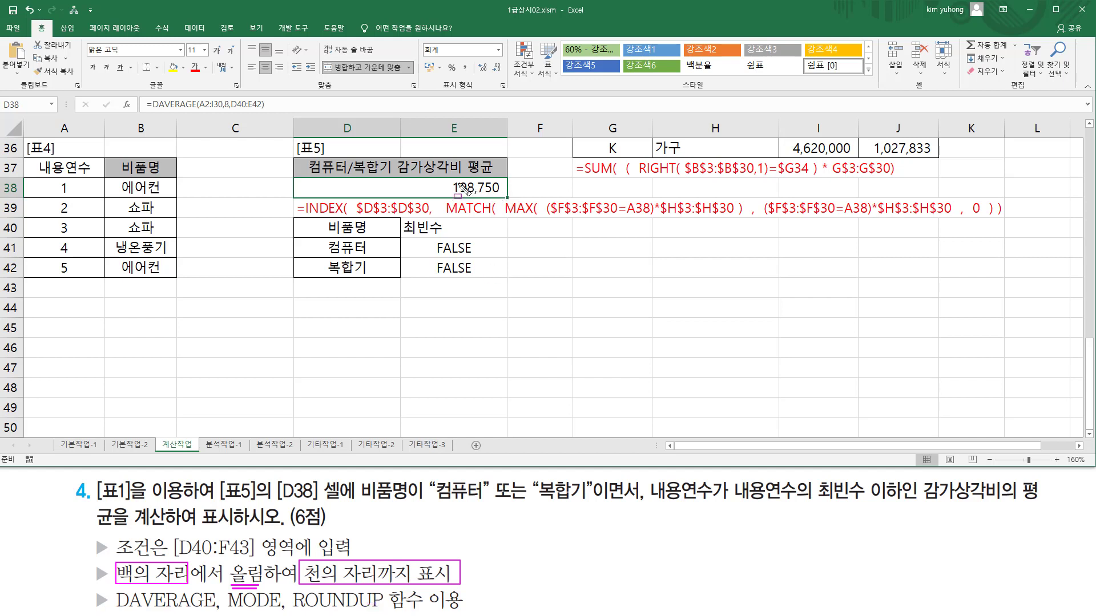
pyautogui.moveTo(444, 178)
pyautogui.mouseDown()
pyautogui.moveTo(451, 197)
pyautogui.moveTo(511, 199)
pyautogui.mouseUp()
pyautogui.press('Escape')
# Wrap the DAVERAGE formula in D38 in ROUNDUP with -3 as the number of digits.
pyautogui.doubleClick(394, 183)
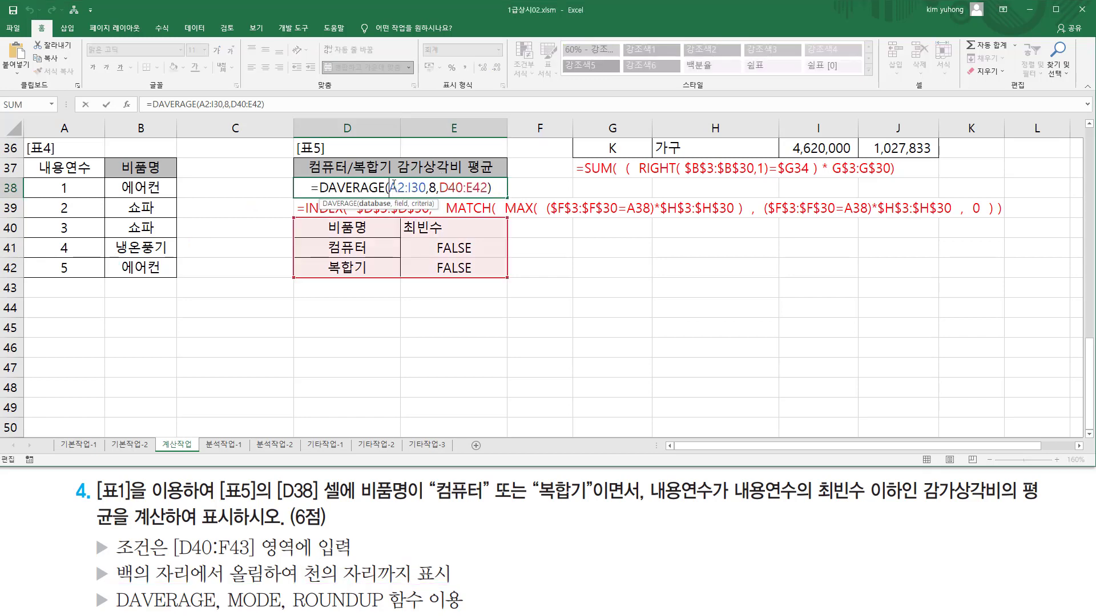
pyautogui.click(321, 189)
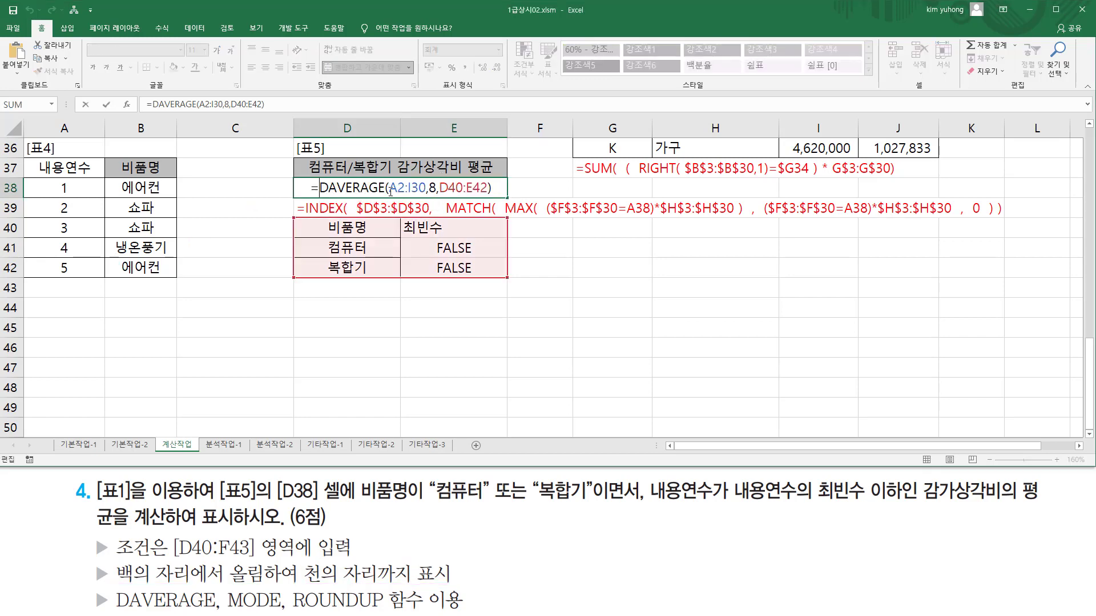
pyautogui.write('round')
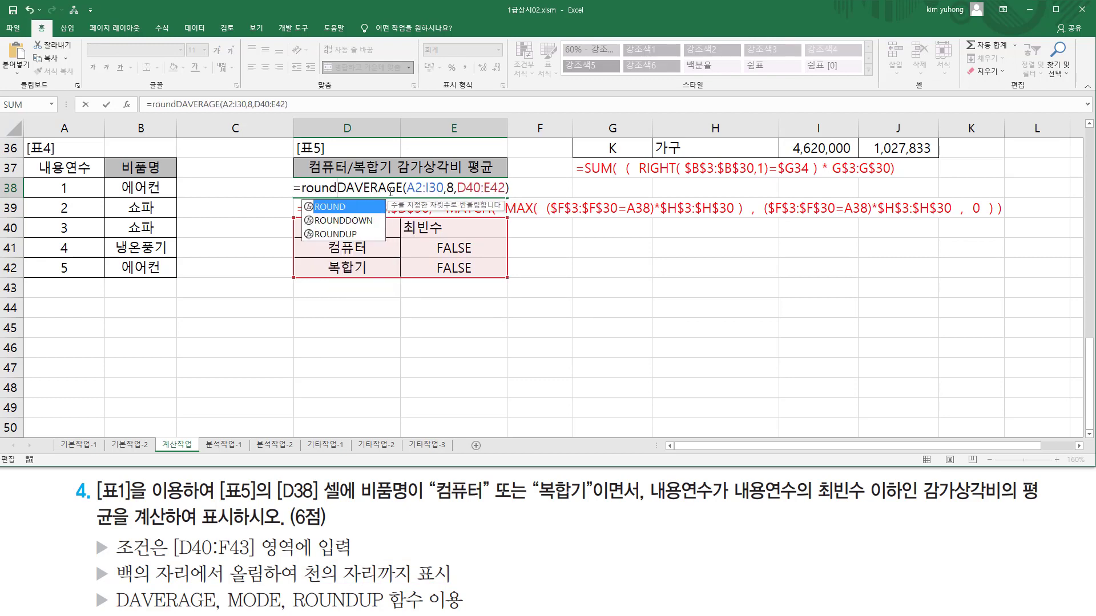
pyautogui.write('up(')
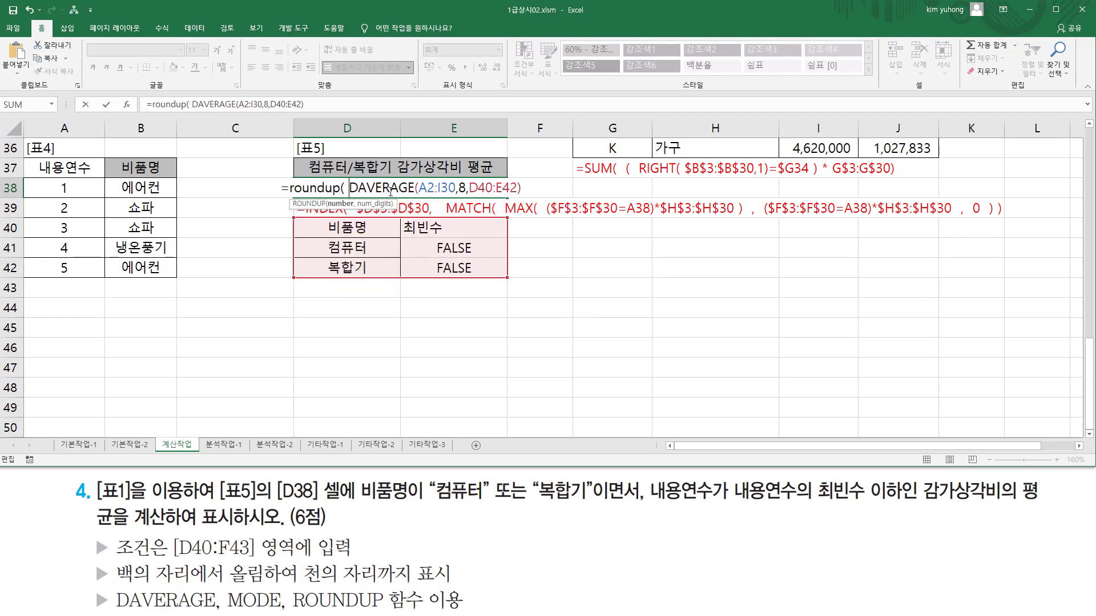
pyautogui.hotkey('shift', 'End')
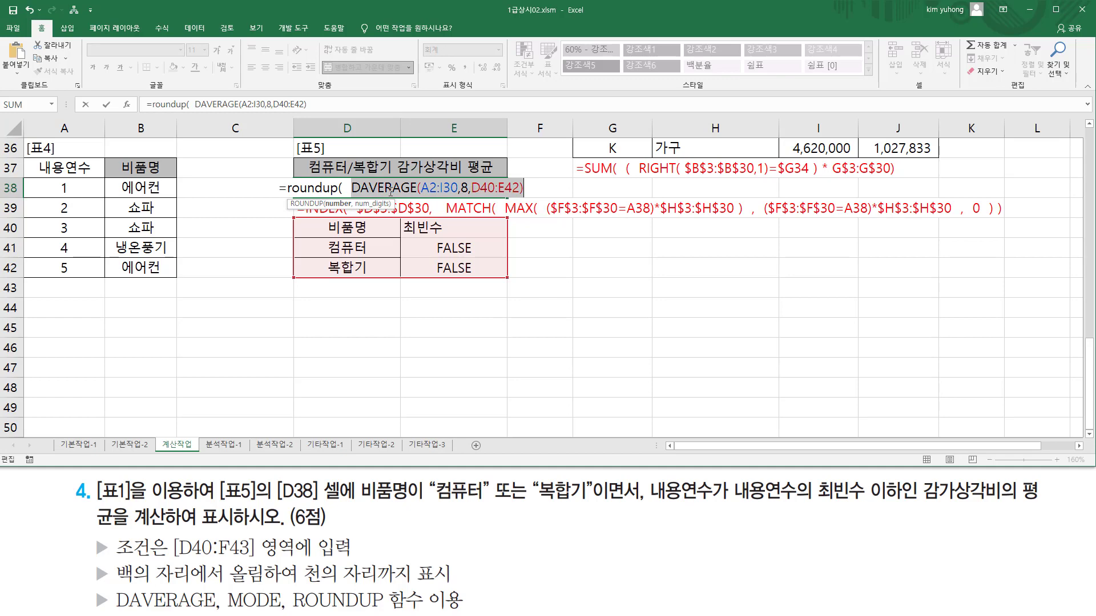
pyautogui.press('End')
pyautogui.write(', -3')
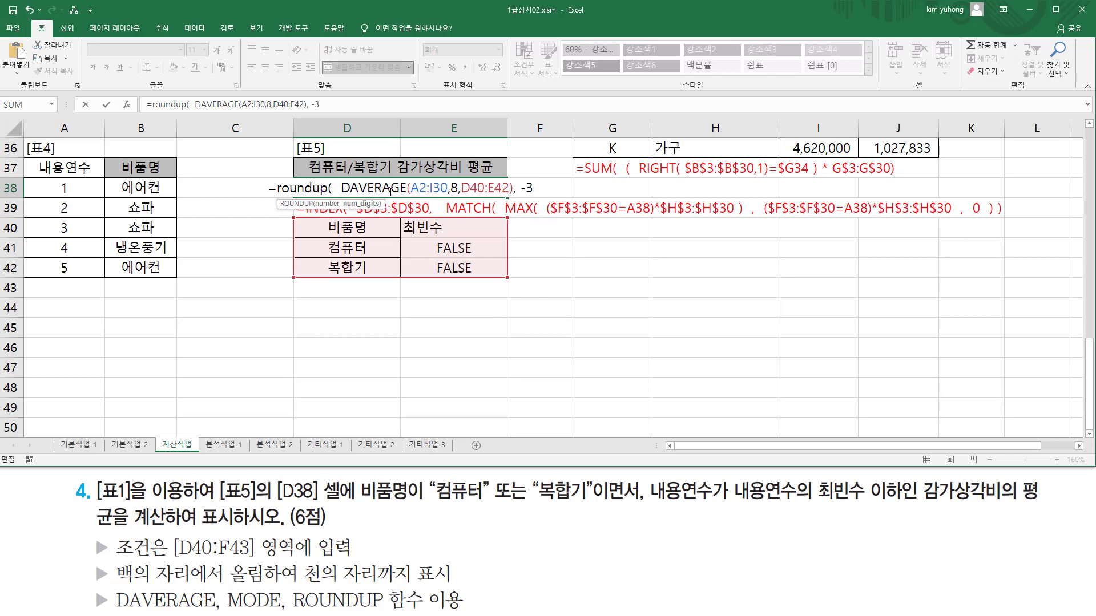
pyautogui.write(')')
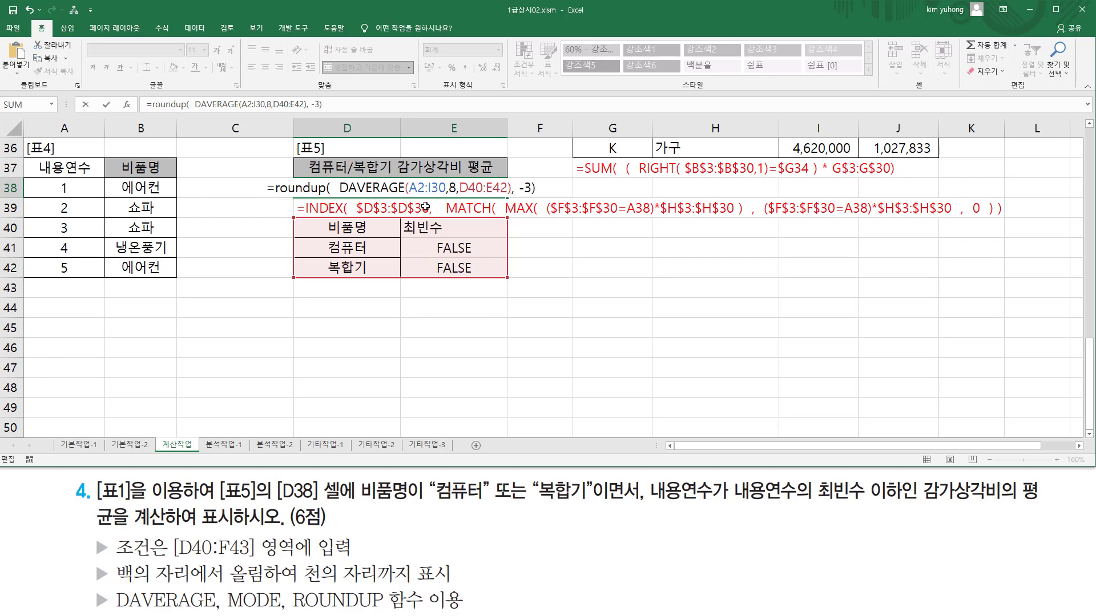
pyautogui.press('Return')
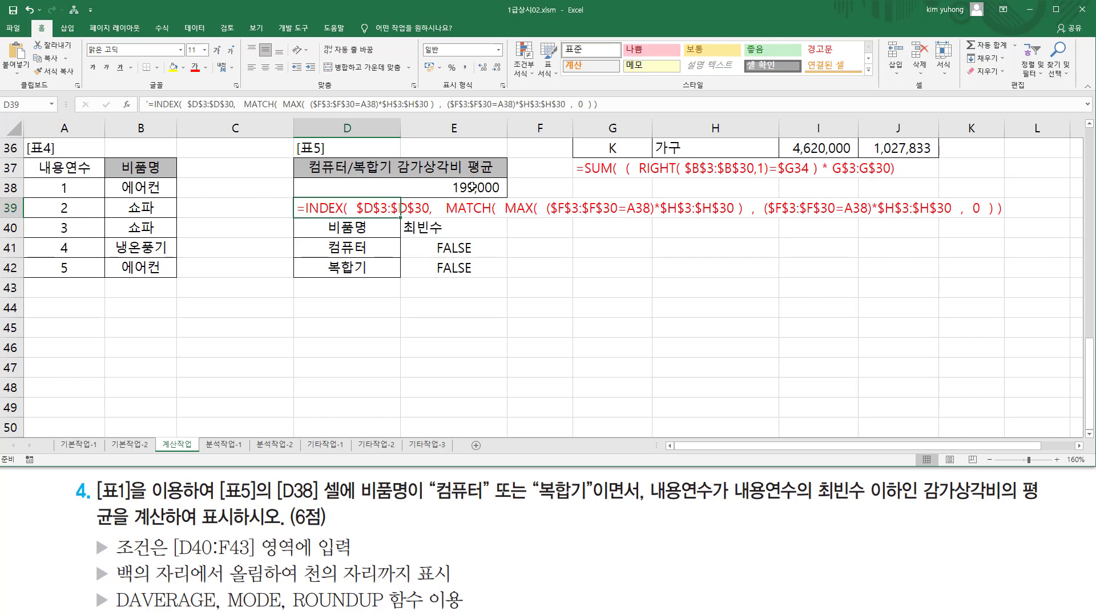
# Copy the ROUNDUP formula from D38 into D44 as plain text.
pyautogui.click(500, 188)
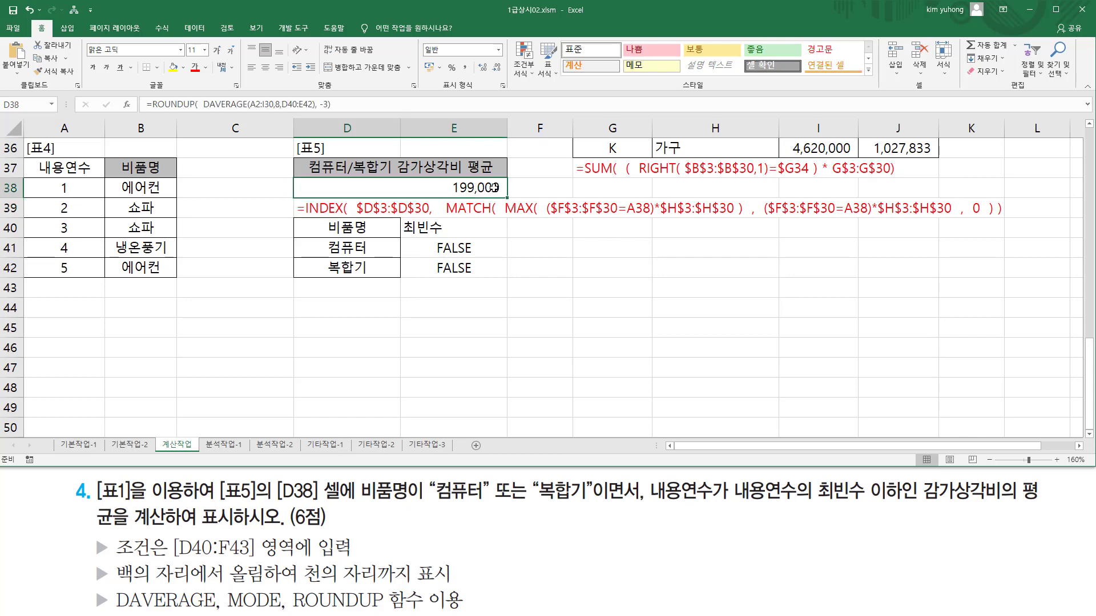
pyautogui.press('F2')
pyautogui.hotkey('ctrl', 'c')
pyautogui.press('Escape')
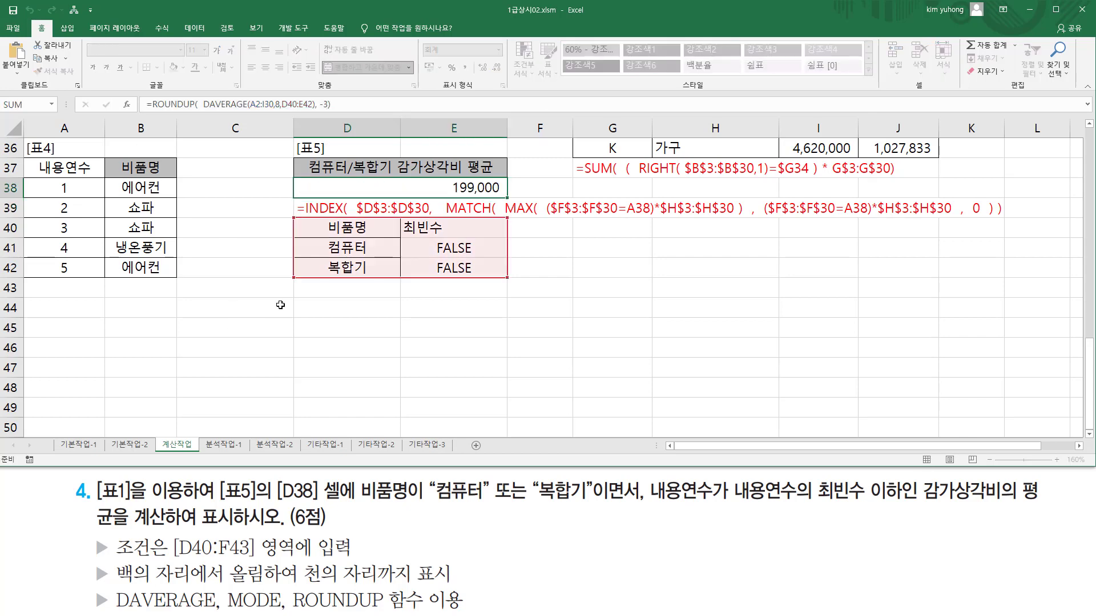
pyautogui.click(332, 308)
pyautogui.write("'")
pyautogui.hotkey('ctrl', 'v')
pyautogui.press('Return')
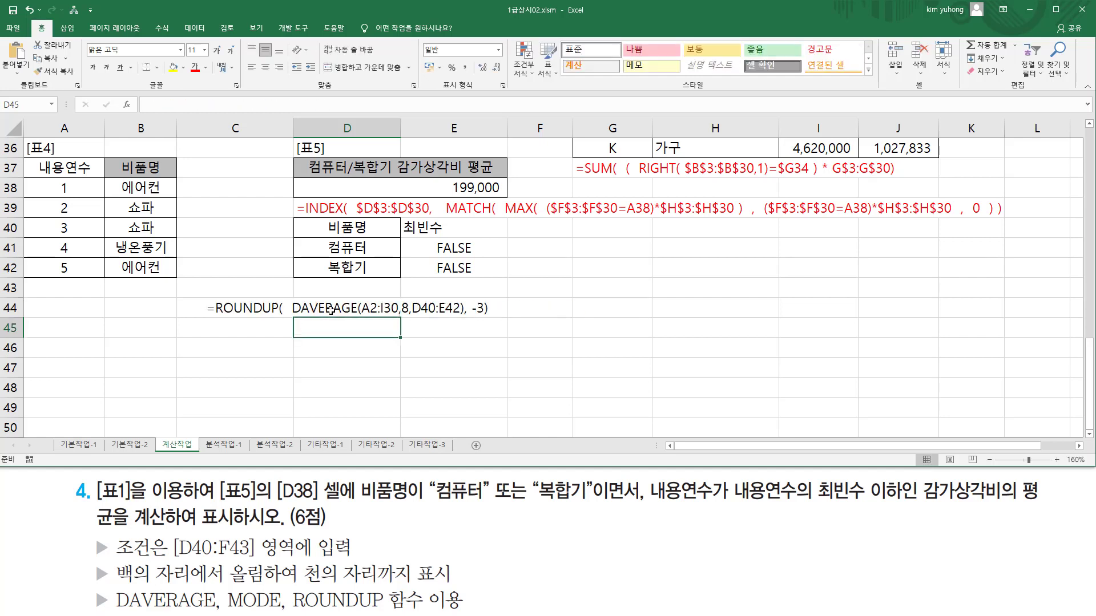
# Review the DAVERAGE and ROUNDUP parts of the formula text in D44 together with the criteria range D40:E42.
pyautogui.press('Up')
pyautogui.click(327, 328)
pyautogui.moveTo(293, 317); pyautogui.dragTo(358, 318)
pyautogui.moveTo(215, 316); pyautogui.dragTo(272, 317)
pyautogui.moveTo(295, 218); pyautogui.dragTo(507, 278)
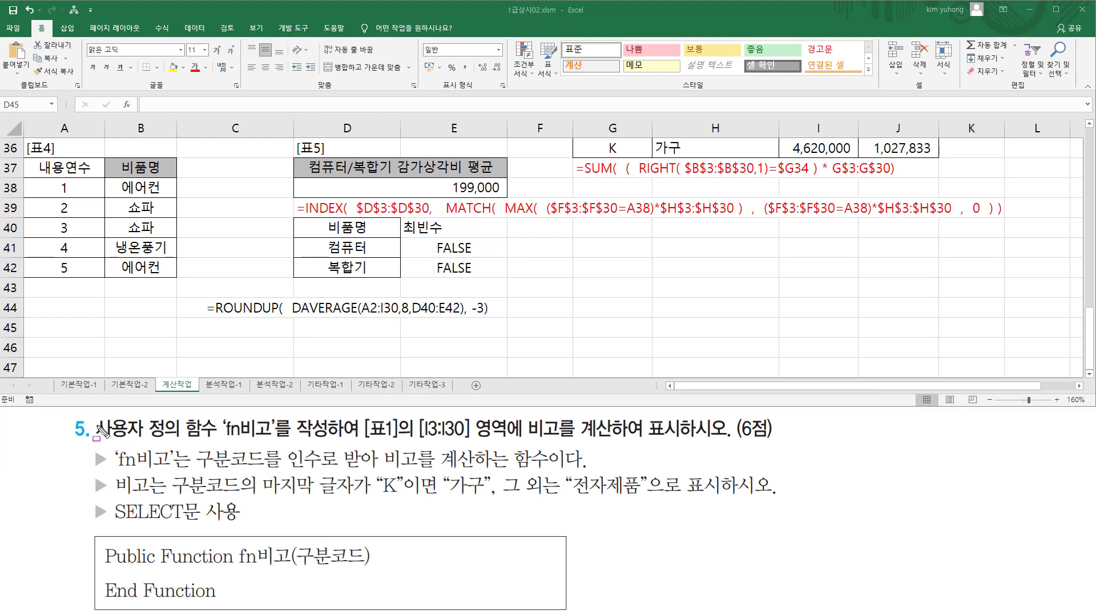
# Read task 5 for the user-defined function fn비고, its target range I3:I30 and the 비고 value it calculates.
pyautogui.moveTo(91, 438)
pyautogui.mouseDown()
pyautogui.moveTo(217, 439)
pyautogui.moveTo(216, 416)
pyautogui.mouseUp()
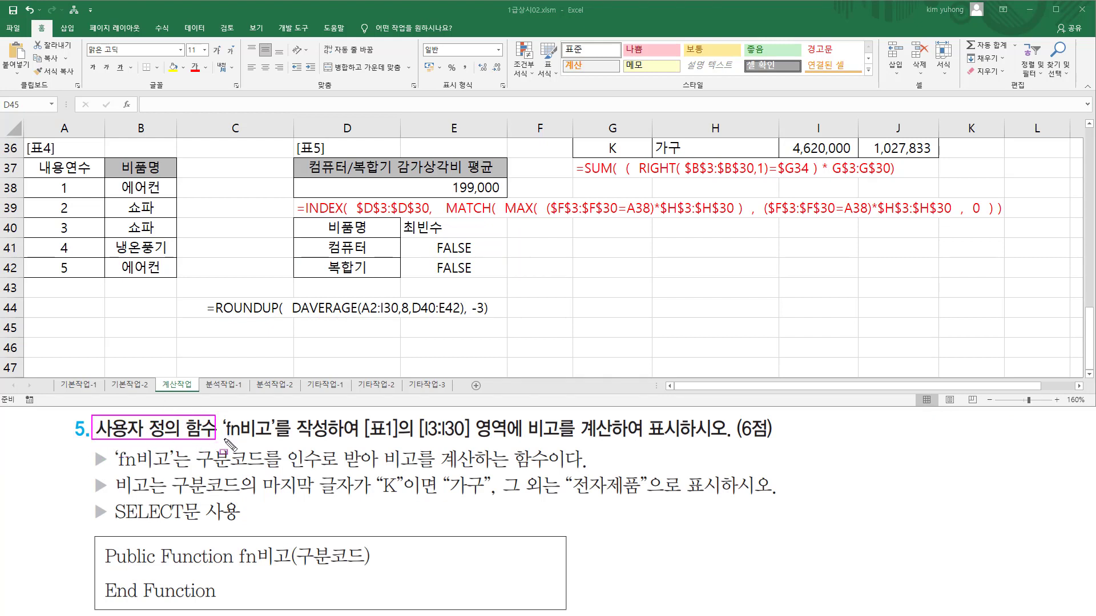
pyautogui.moveTo(225, 439); pyautogui.dragTo(269, 438)
pyautogui.moveTo(418, 440)
pyautogui.mouseDown()
pyautogui.moveTo(474, 439)
pyautogui.moveTo(437, 415)
pyautogui.moveTo(417, 440)
pyautogui.mouseUp()
pyautogui.moveTo(528, 438); pyautogui.dragTo(558, 437)
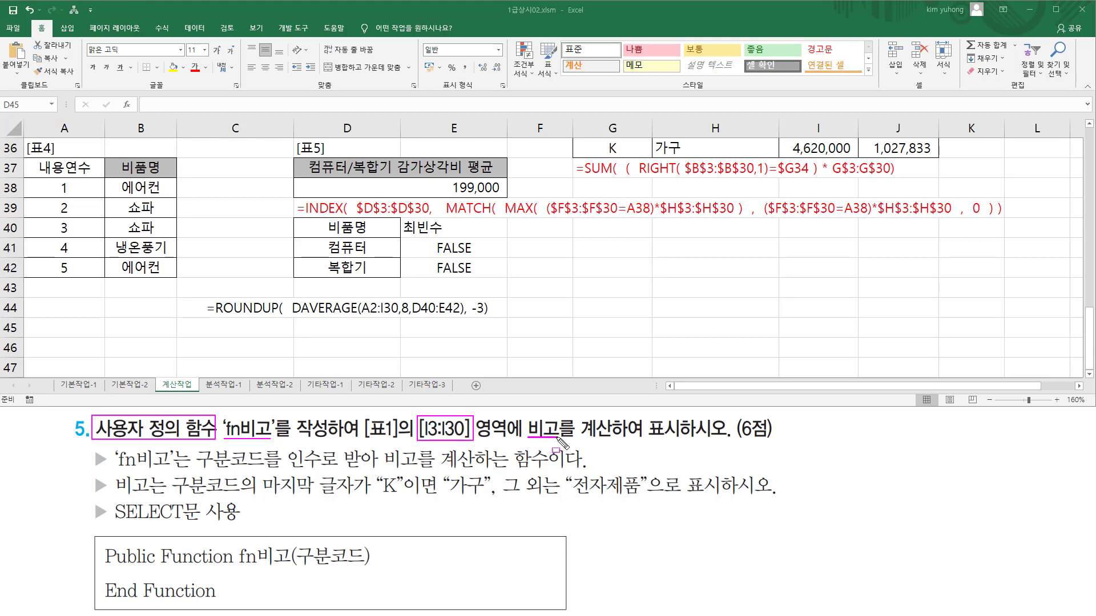
# Look over the 비고 column of [표1] and select its first data cell, I3.
pyautogui.press('Escape')
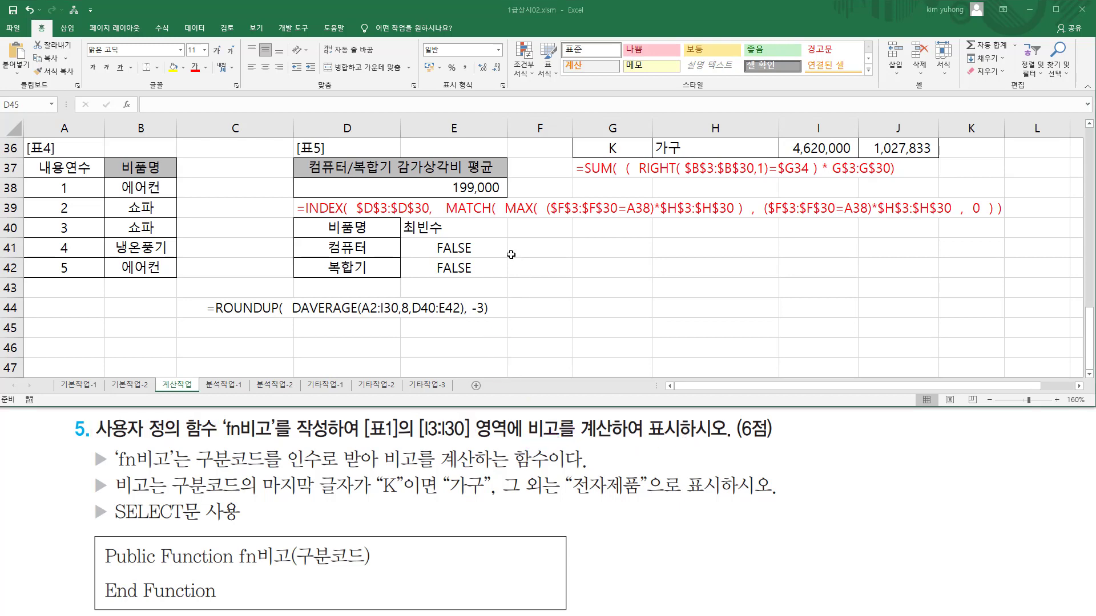
pyautogui.scroll(12, 514, 250)
pyautogui.click(826, 194)
pyautogui.hotkey('shift', 'Down')
pyautogui.hotkey('shift', 'Down')
pyautogui.hotkey('shift', 'Down')
pyautogui.hotkey('shift', 'Down')
pyautogui.hotkey('shift', 'Down')
pyautogui.hotkey('shift', 'Down')
pyautogui.hotkey('shift', 'Down')
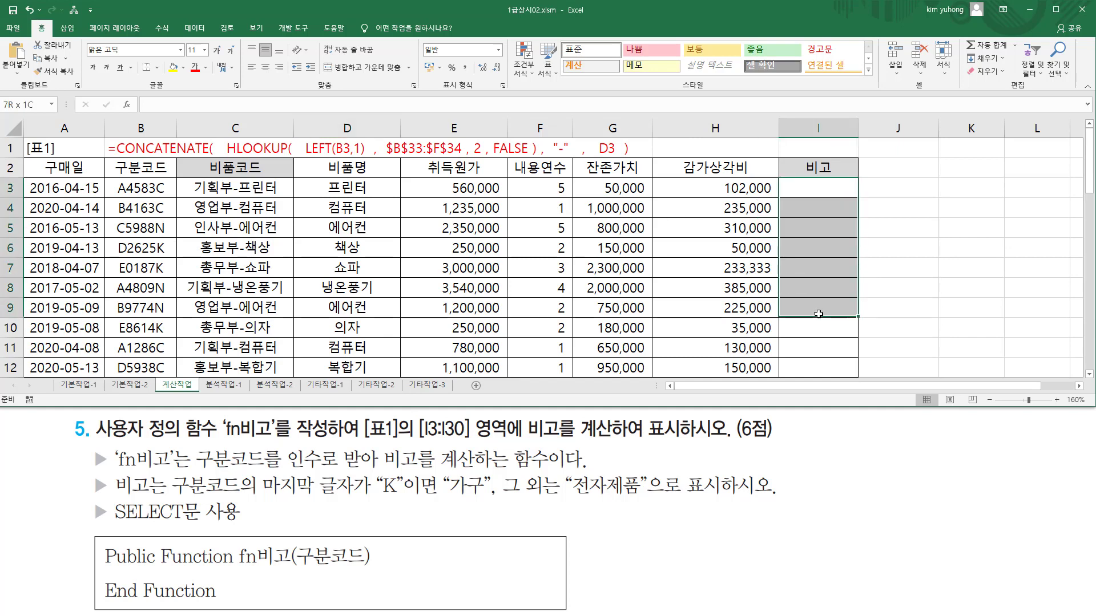
pyautogui.click(826, 194)
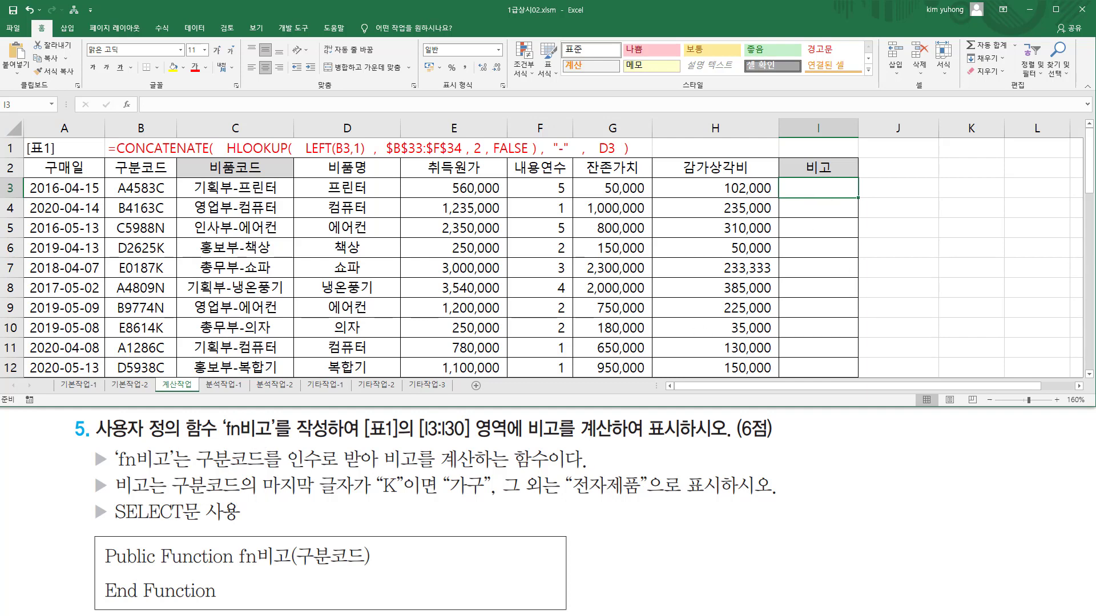
# Read the task 5 conditions on the last character of 구분코드, the two 비고 texts and the required SELECT statement.
pyautogui.moveTo(172, 476)
pyautogui.mouseDown()
pyautogui.moveTo(240, 497)
pyautogui.moveTo(486, 498)
pyautogui.moveTo(563, 495)
pyautogui.moveTo(643, 473)
pyautogui.moveTo(645, 499)
pyautogui.mouseUp()
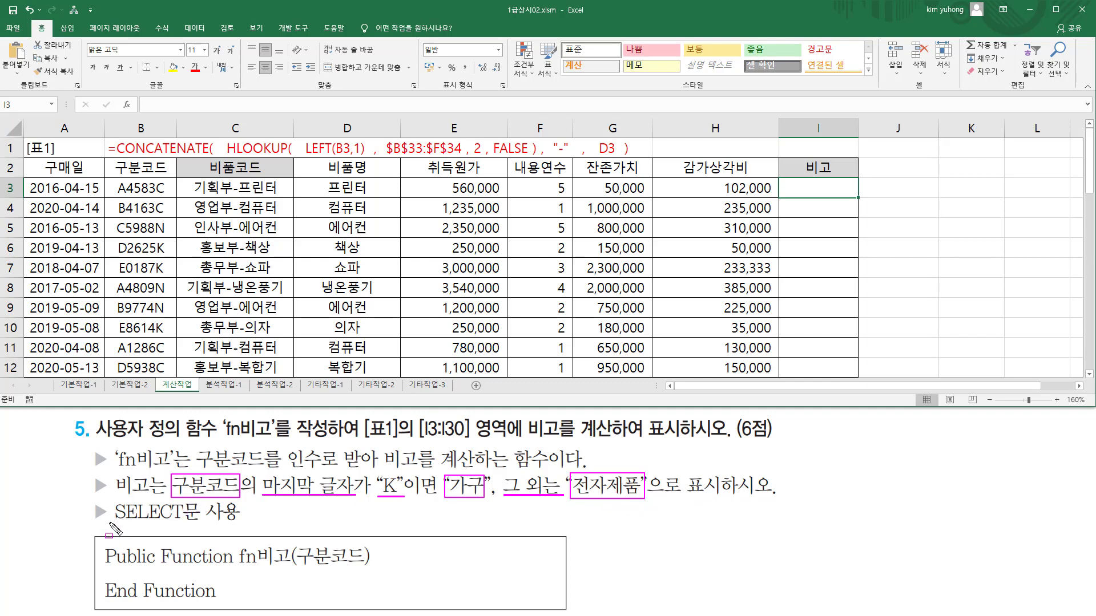
pyautogui.moveTo(110, 522); pyautogui.dragTo(240, 522)
pyautogui.press('Escape')
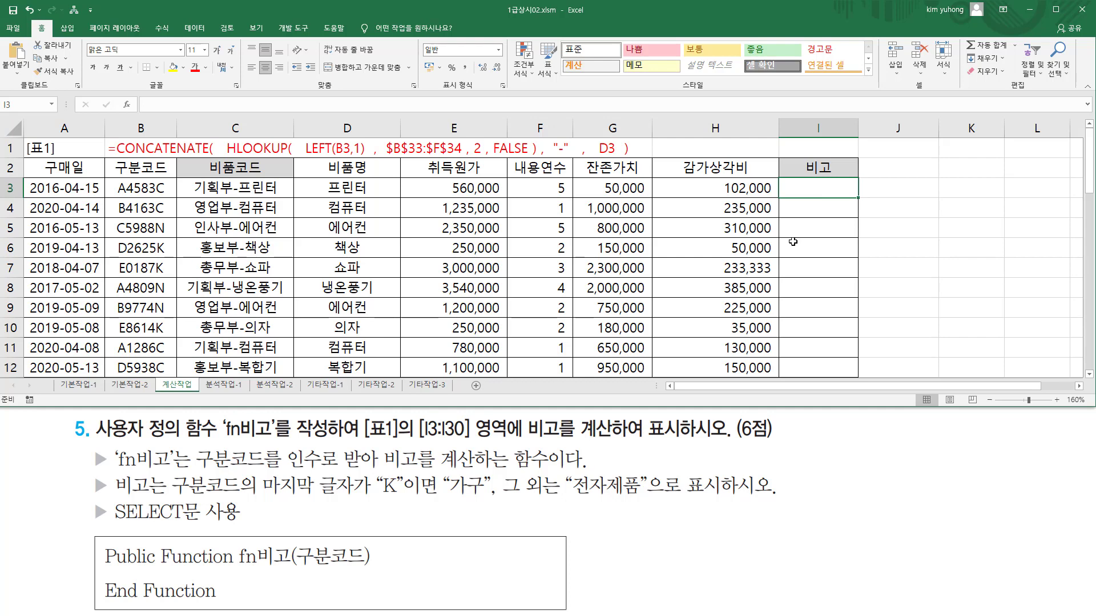
# Open the Visual Basic editor, insert a new standard module and make its code window taller.
pyautogui.hotkey('alt', 'F11')
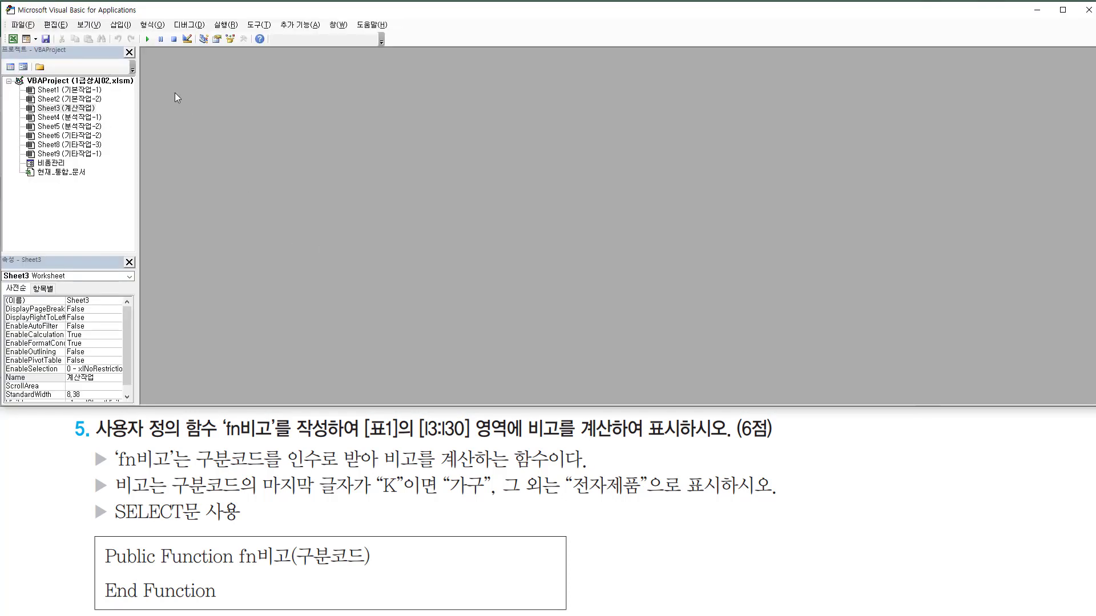
pyautogui.click(121, 25)
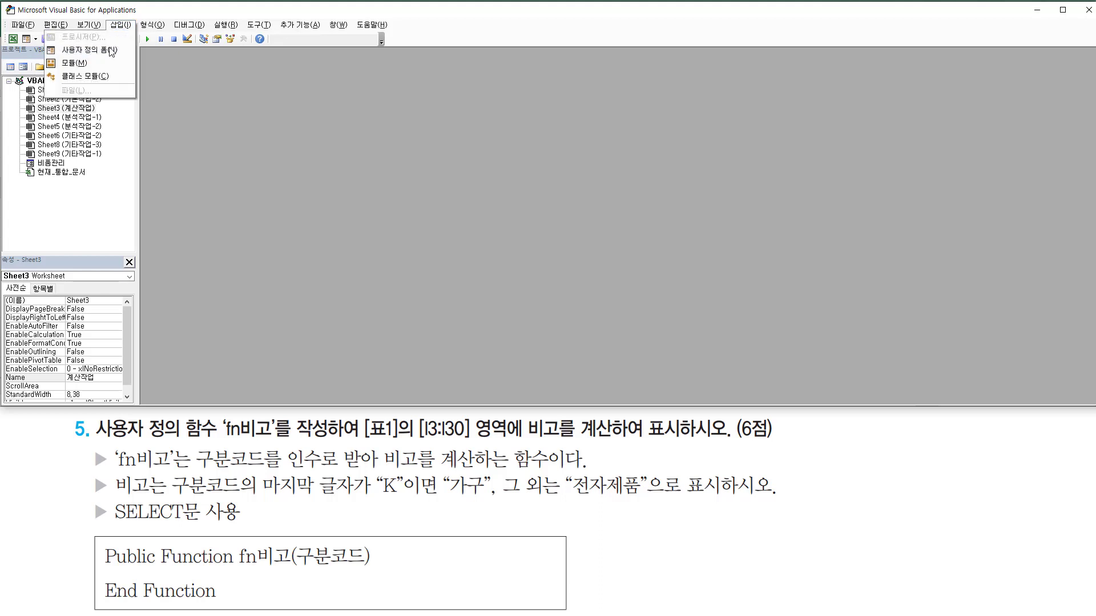
pyautogui.click(85, 63)
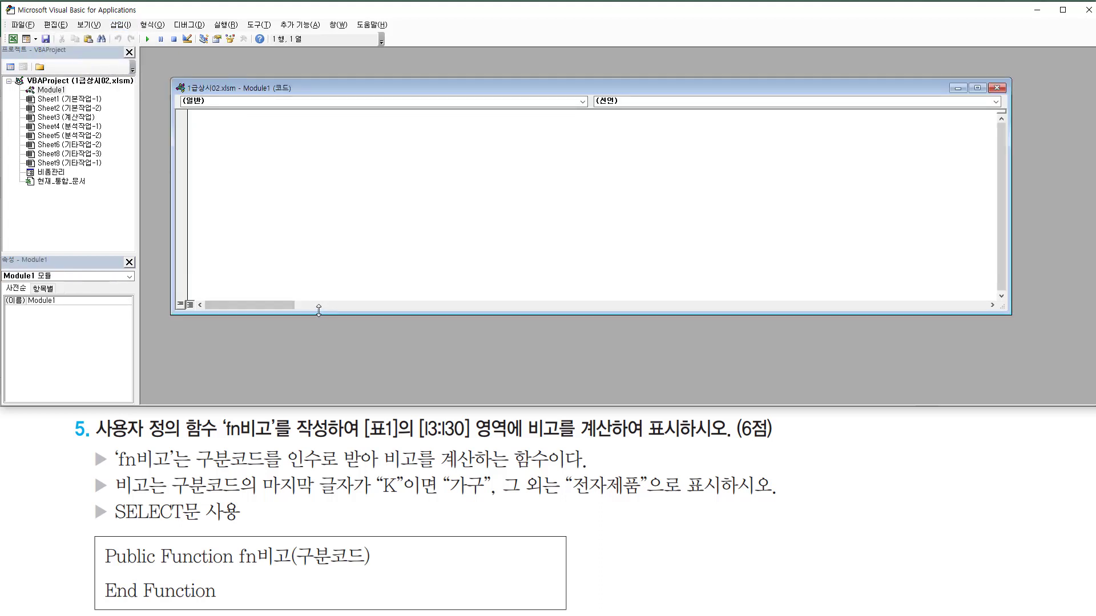
pyautogui.moveTo(320, 315); pyautogui.dragTo(342, 395)
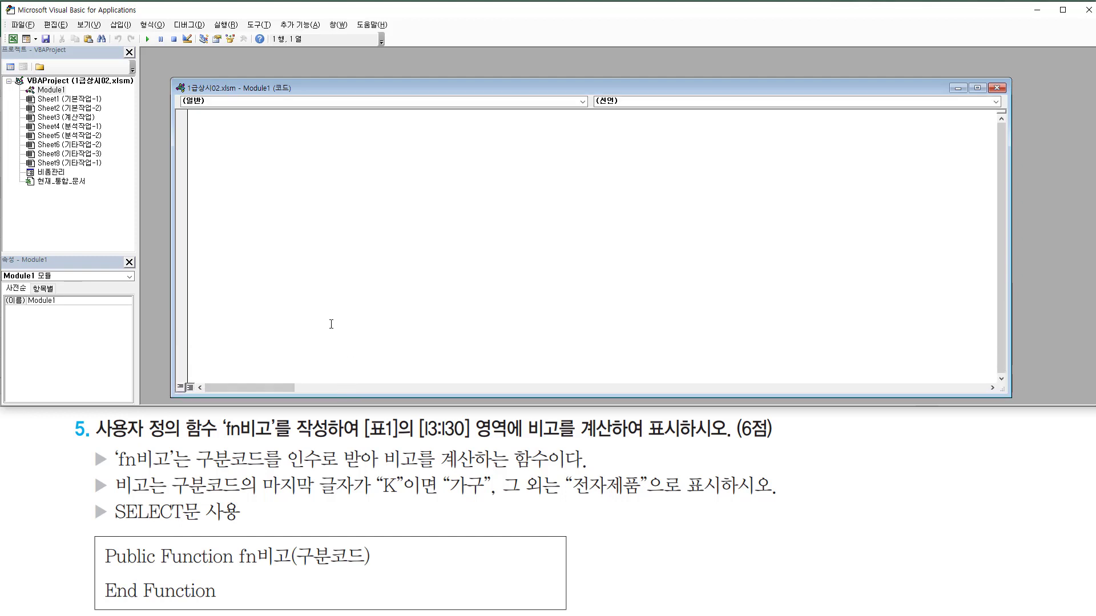
# Declare the public function fn비고 with the argument 구분코드, following the task's template.
pyautogui.moveTo(101, 543); pyautogui.dragTo(401, 607)
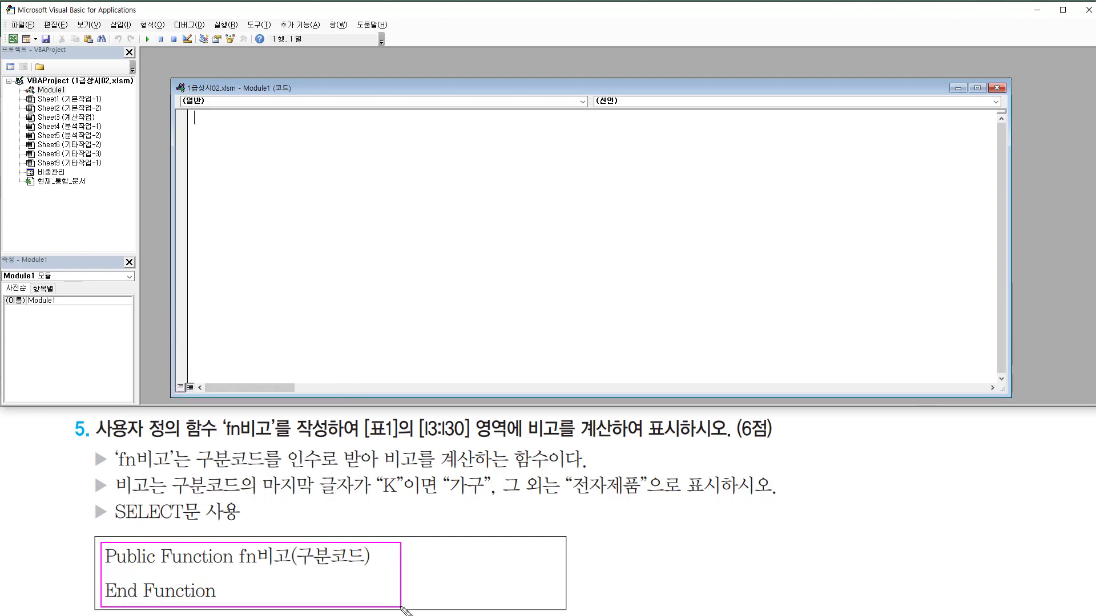
pyautogui.press('Escape')
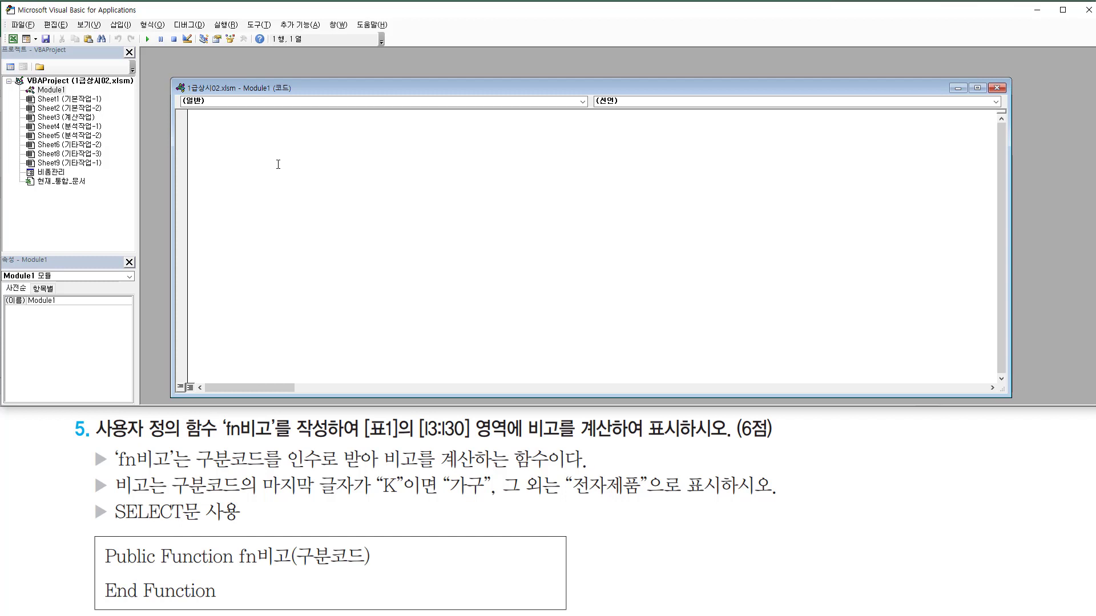
pyautogui.write('public function fn')
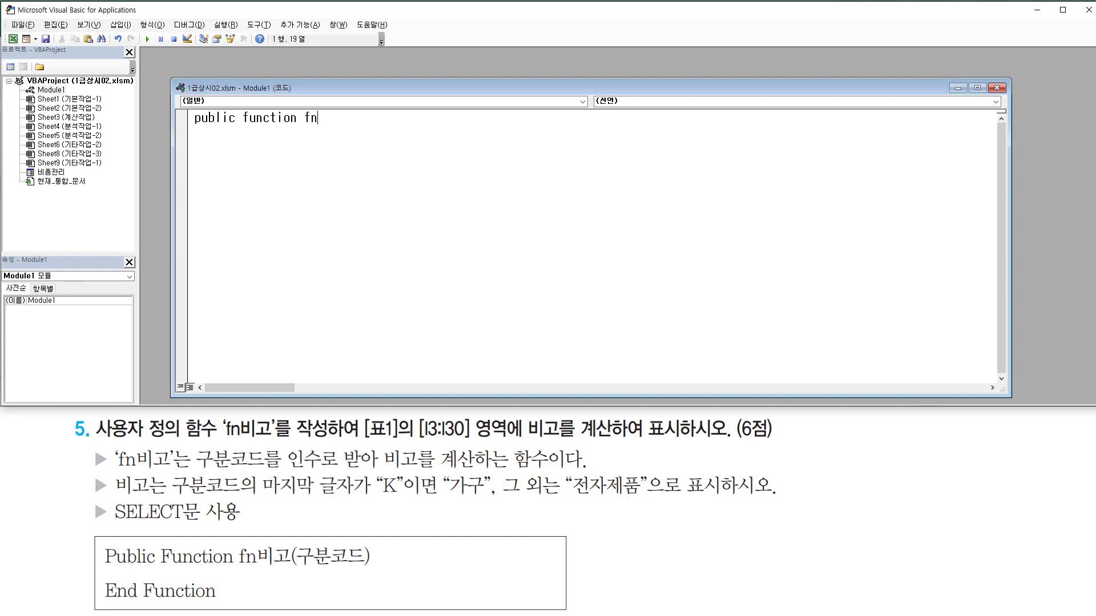
pyautogui.write('비고(구분코드)')
pyautogui.press('Return')
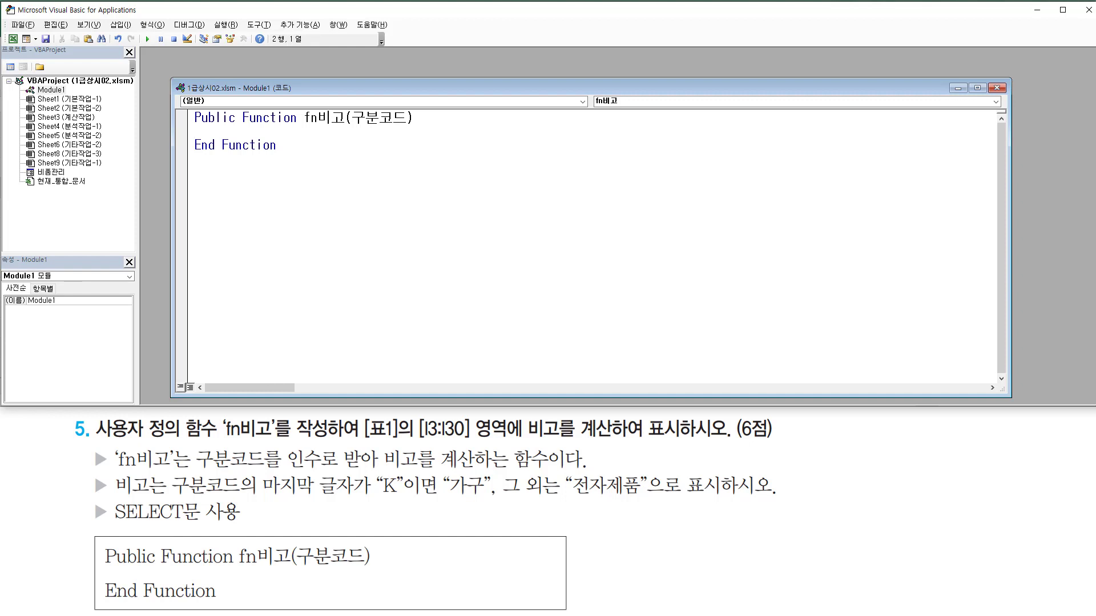
# Add the line Select Case Right(구분코드, 1) inside fn비고 to test the last character of the code.
pyautogui.press('Return')
pyautogui.press('Return')
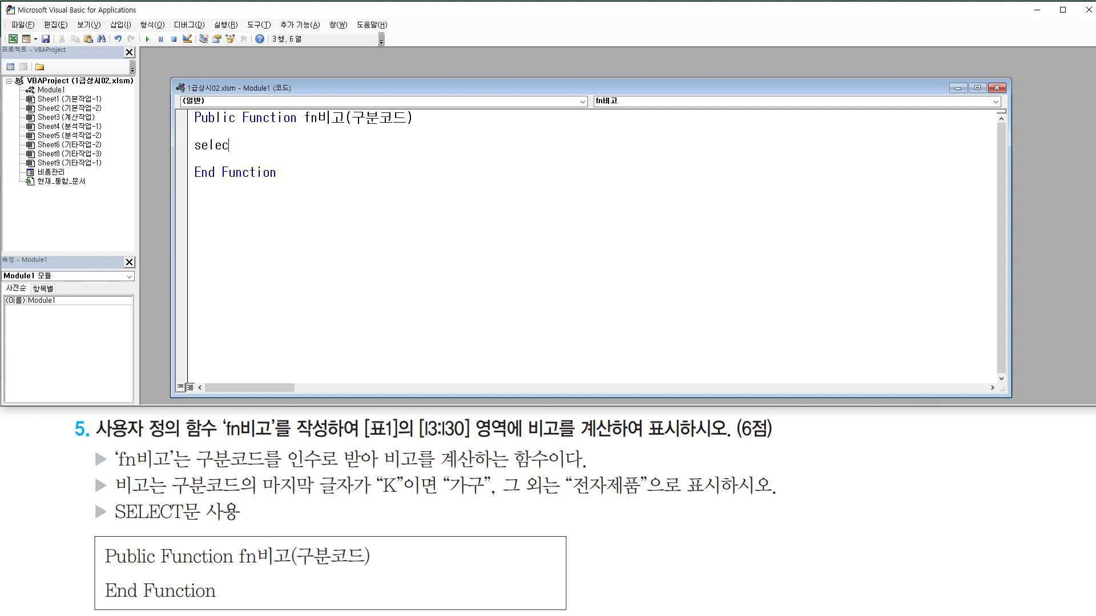
pyautogui.write('select case')
pyautogui.moveTo(193, 468); pyautogui.dragTo(381, 469)
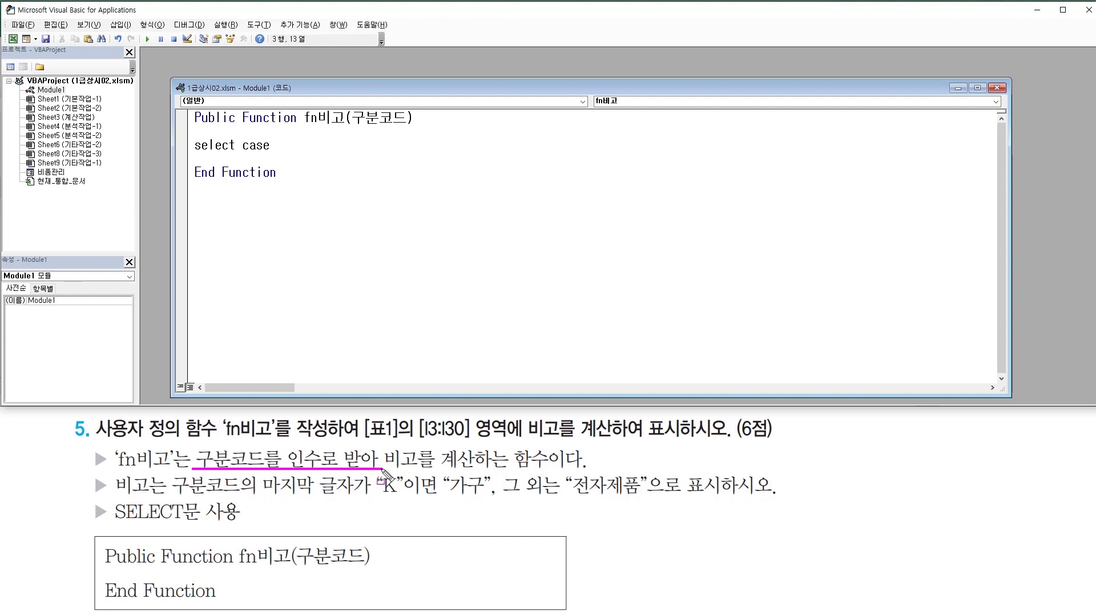
pyautogui.moveTo(172, 496); pyautogui.dragTo(411, 496)
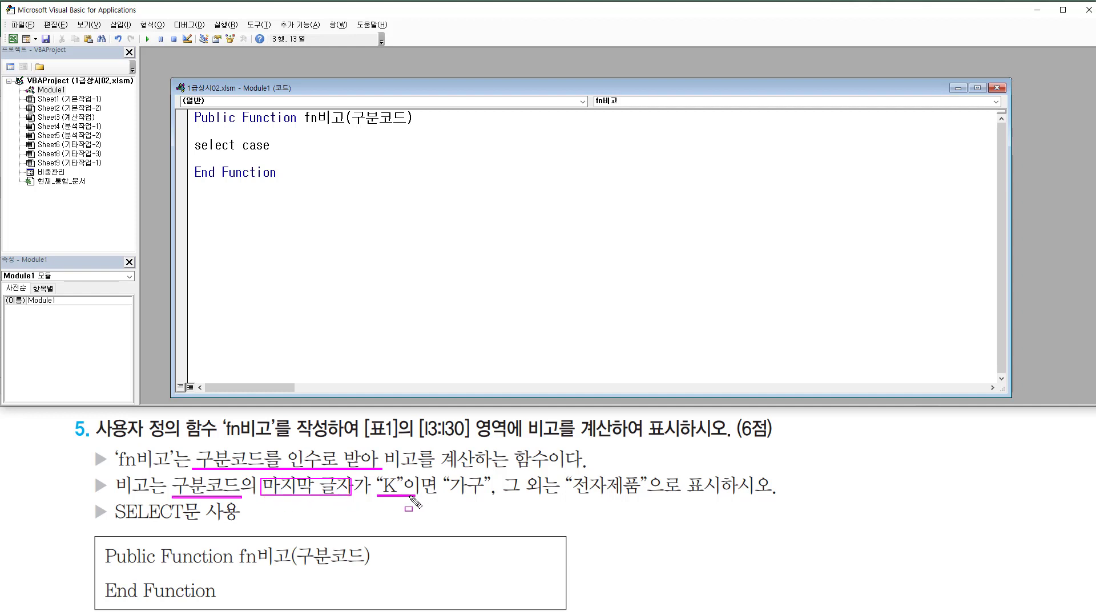
pyautogui.press('Escape')
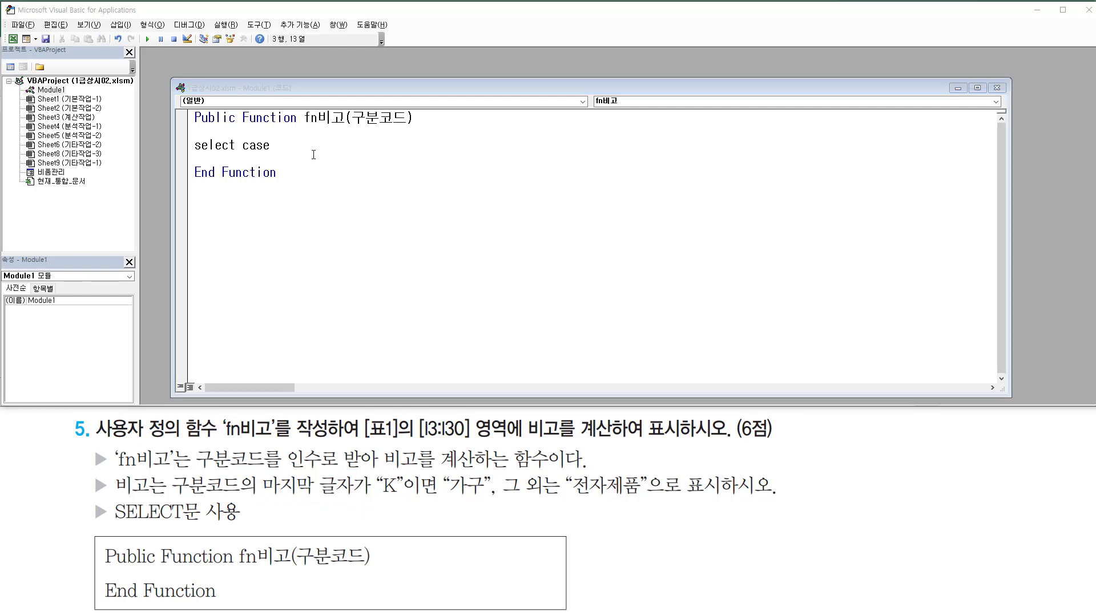
pyautogui.click(313, 147)
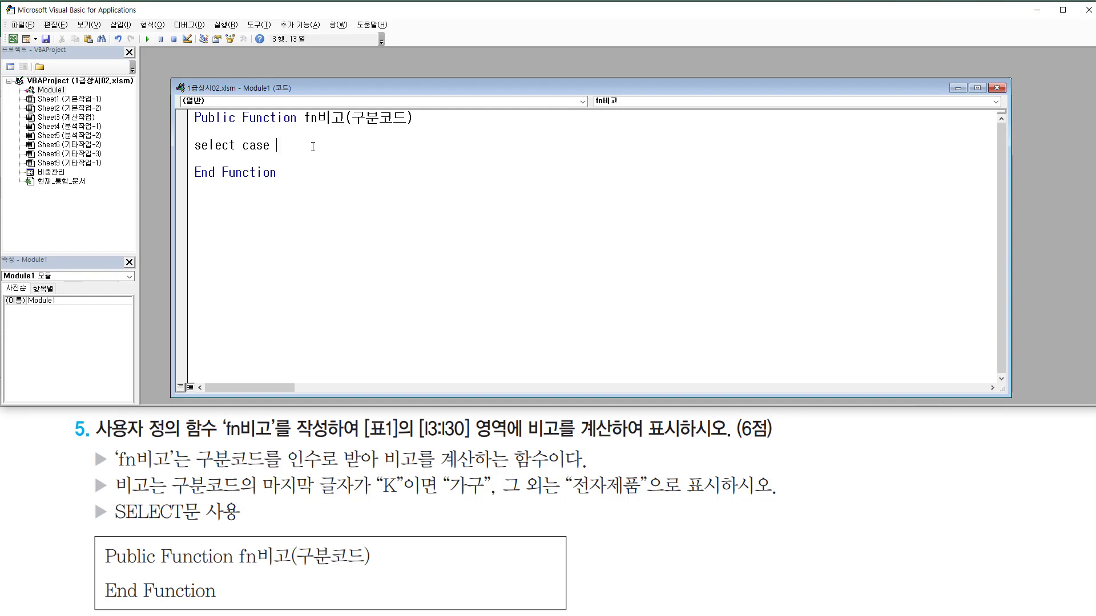
pyautogui.write('right(')
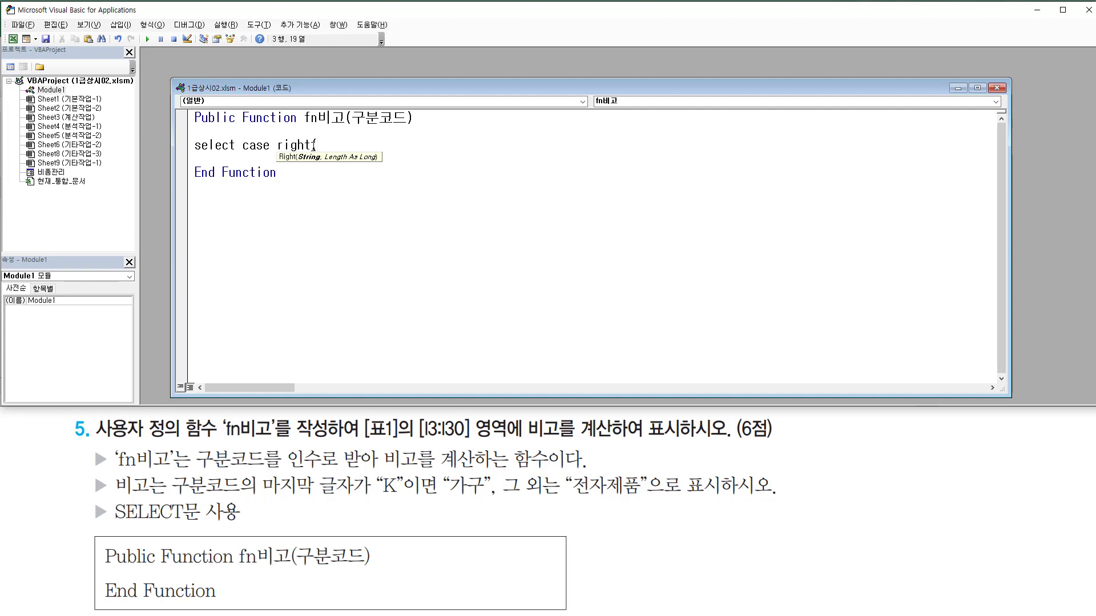
pyautogui.write('구분코드,')
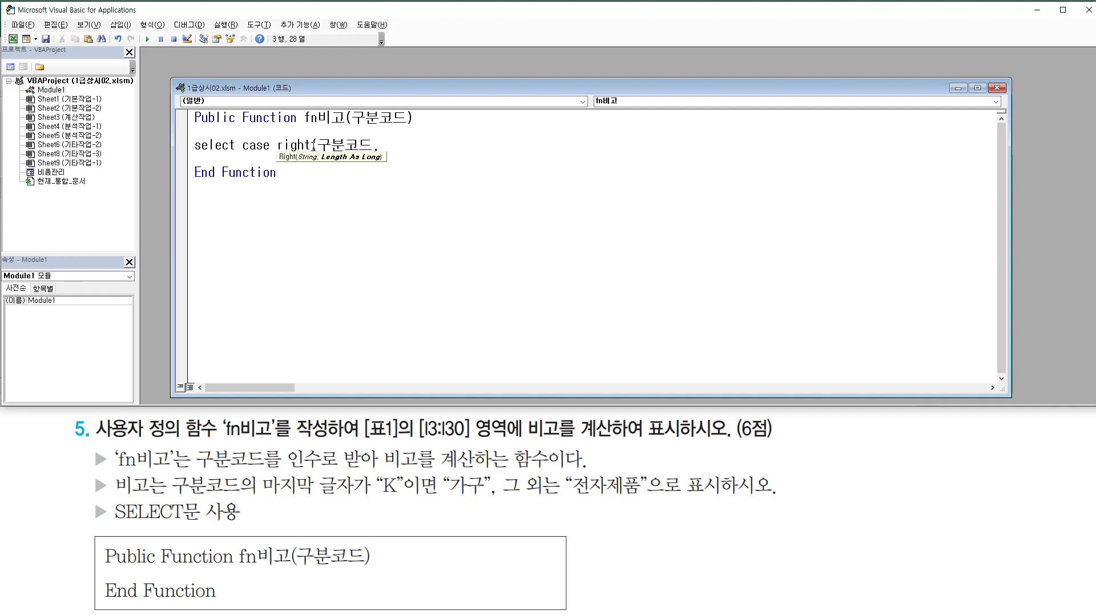
pyautogui.write('1)')
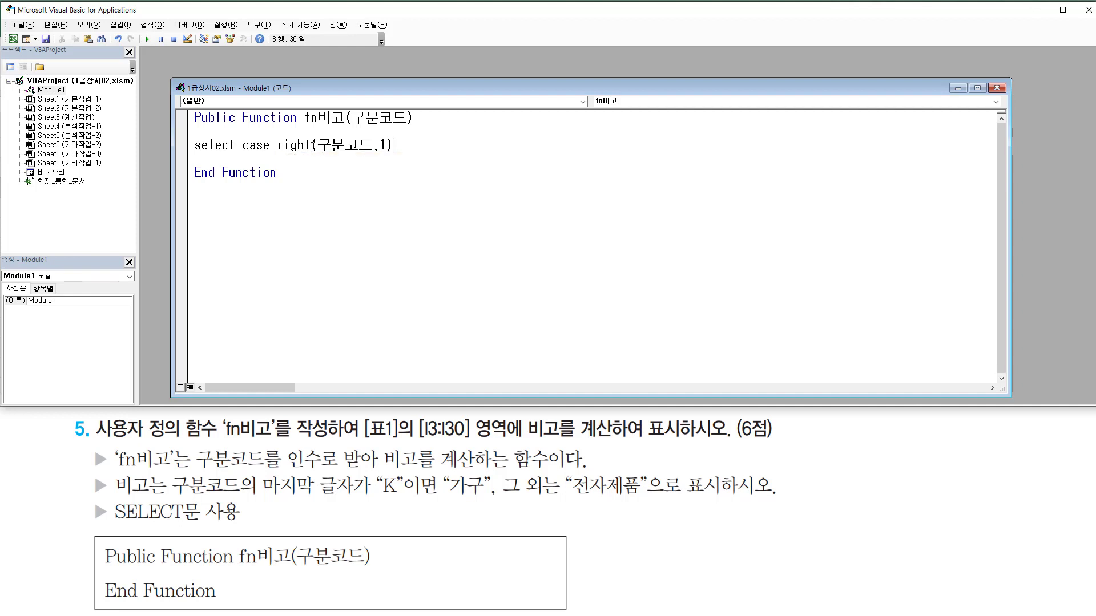
pyautogui.press('Return')
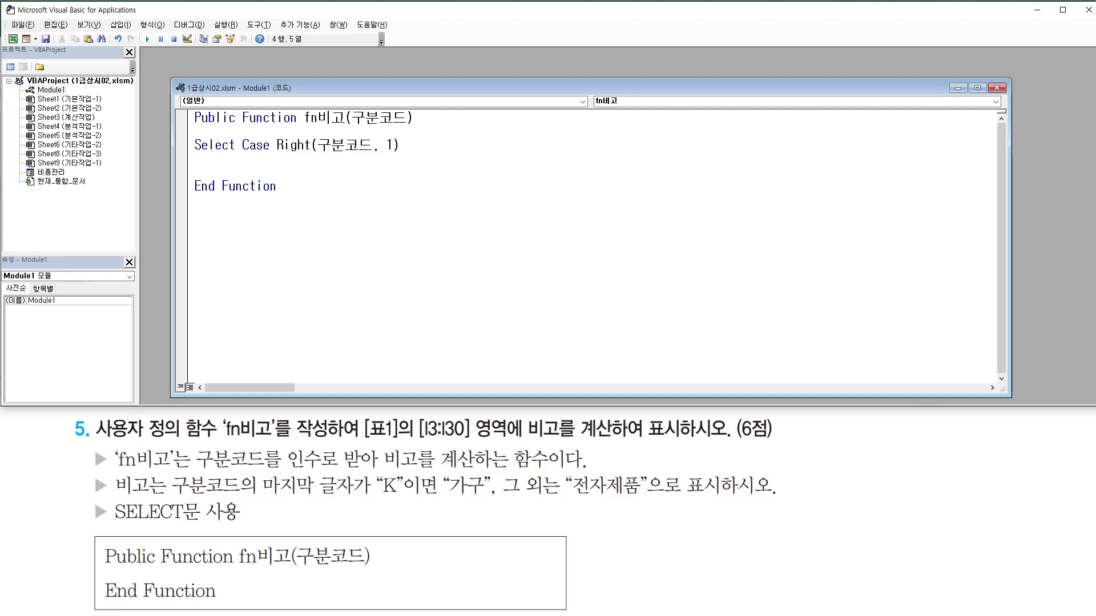
# Add a Case "K" branch that sets fn비고 = "가구".
pyautogui.write('case "K"')
pyautogui.press('Return')
pyautogui.write('fn비고')
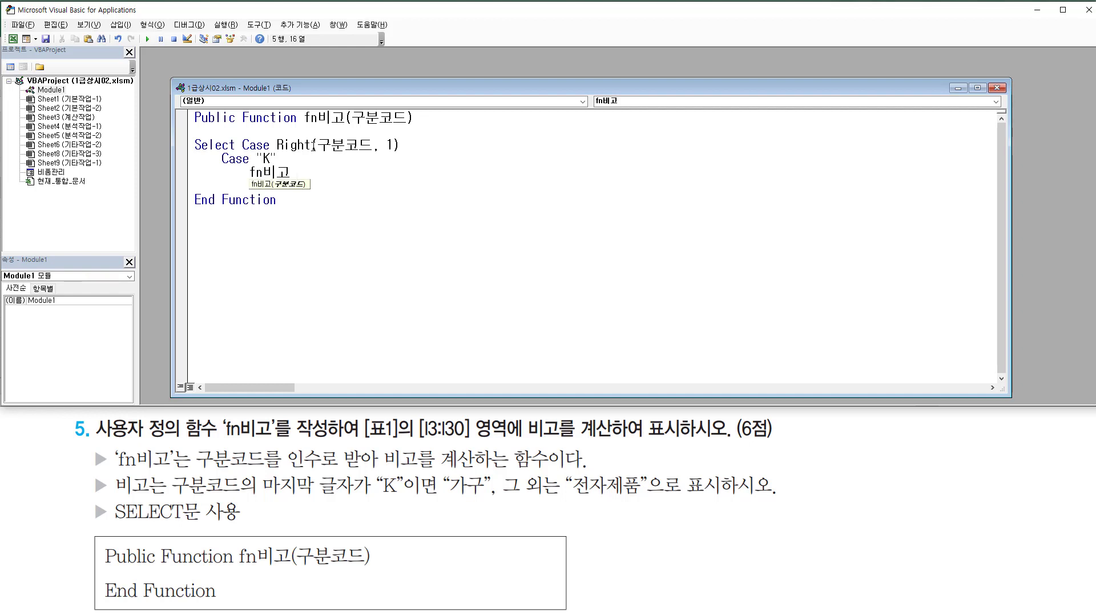
pyautogui.write(' = "가')
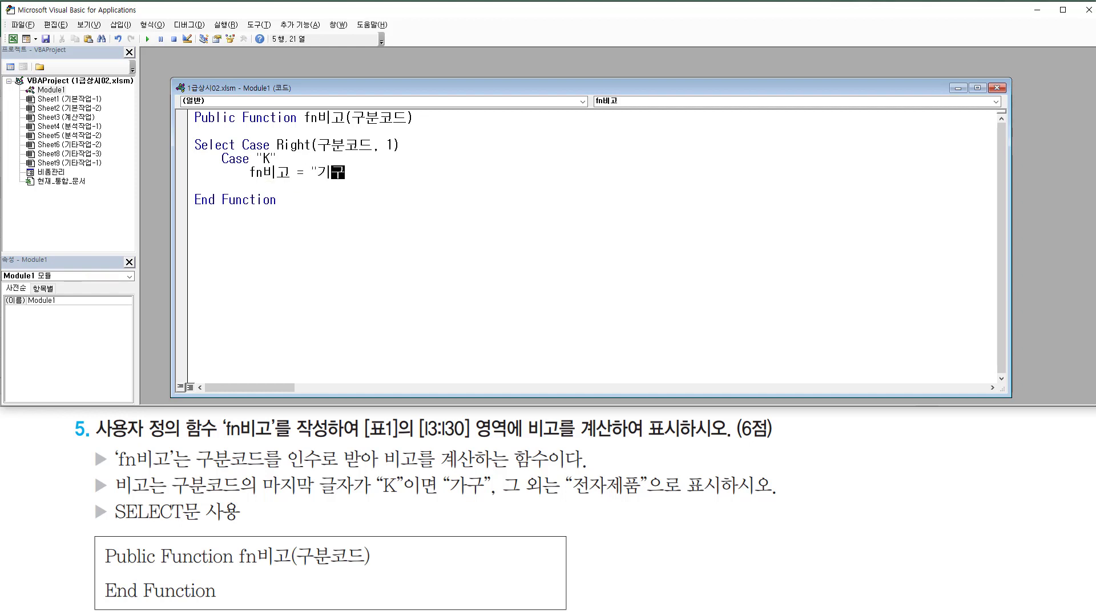
pyautogui.write('구')
pyautogui.press('Return')
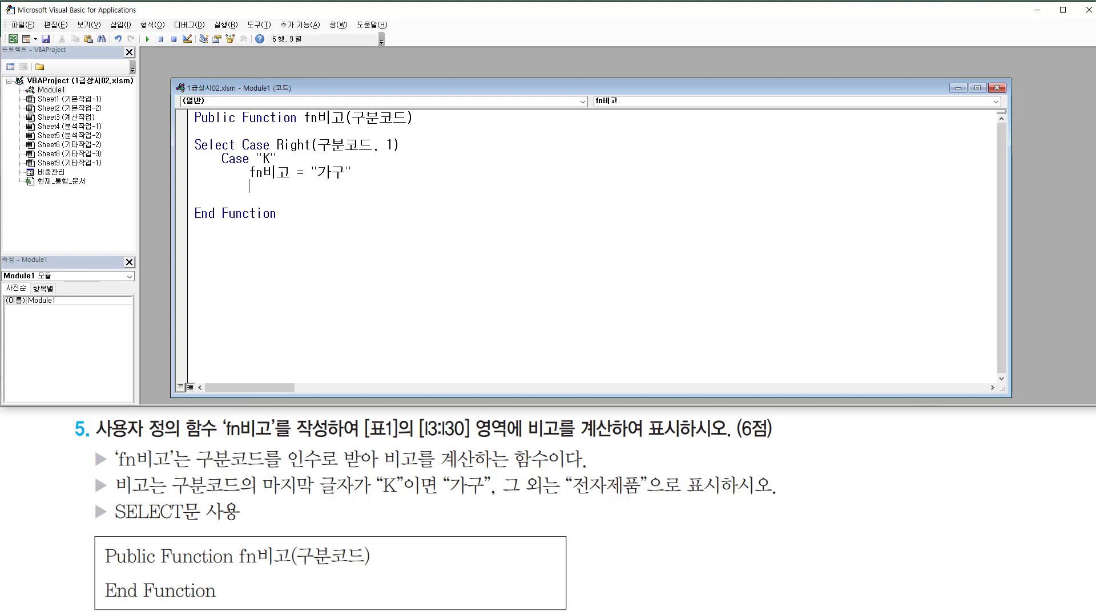
# Add a Case Else branch that sets fn비고 = "전자제품" and close the block with End Select.
pyautogui.write('case else')
pyautogui.press('Return')
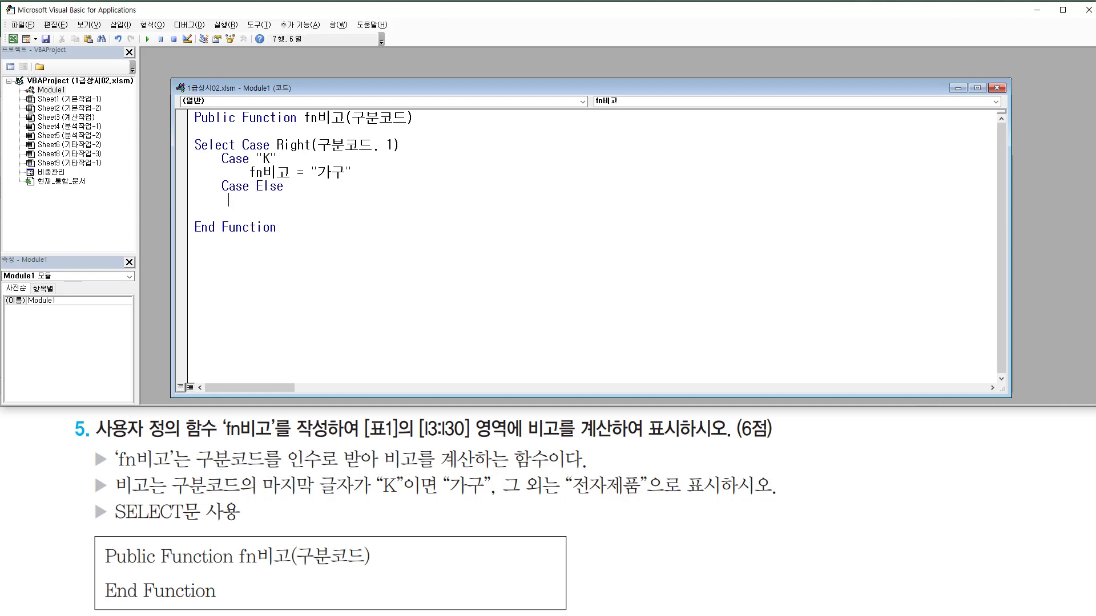
pyautogui.write('fn비고 = "전자제품"')
pyautogui.press('Return')
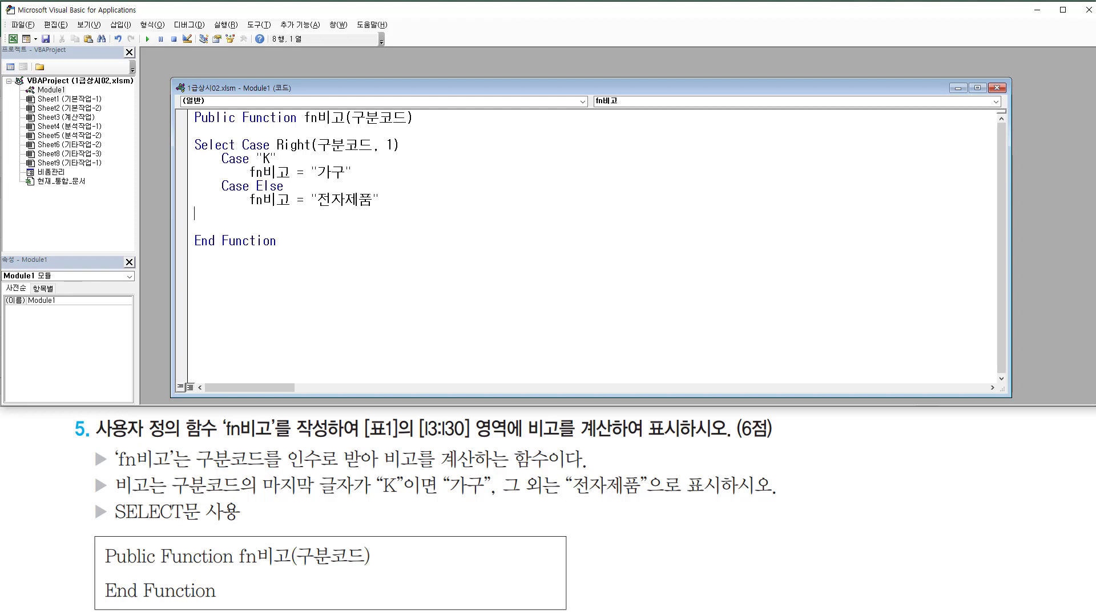
pyautogui.write('end select')
pyautogui.press('Return')
# Insert blank lines after the Select Case line and after each of the two fn비고 assignments.
pyautogui.click(383, 145)
pyautogui.press('Return')
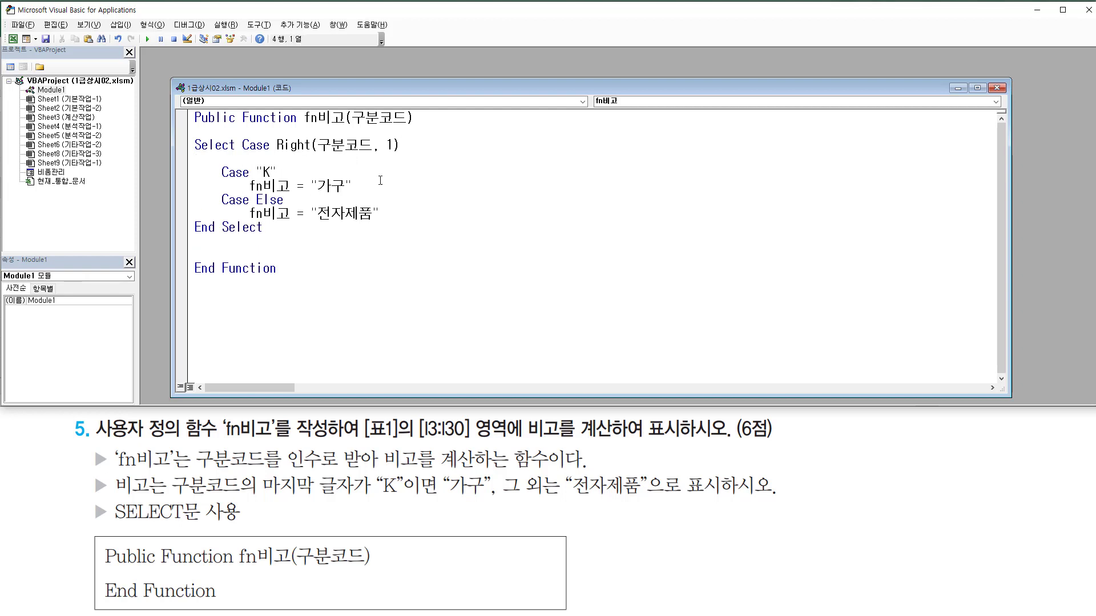
pyautogui.click(380, 181)
pyautogui.press('Return')
pyautogui.click(406, 222)
pyautogui.press('Return')
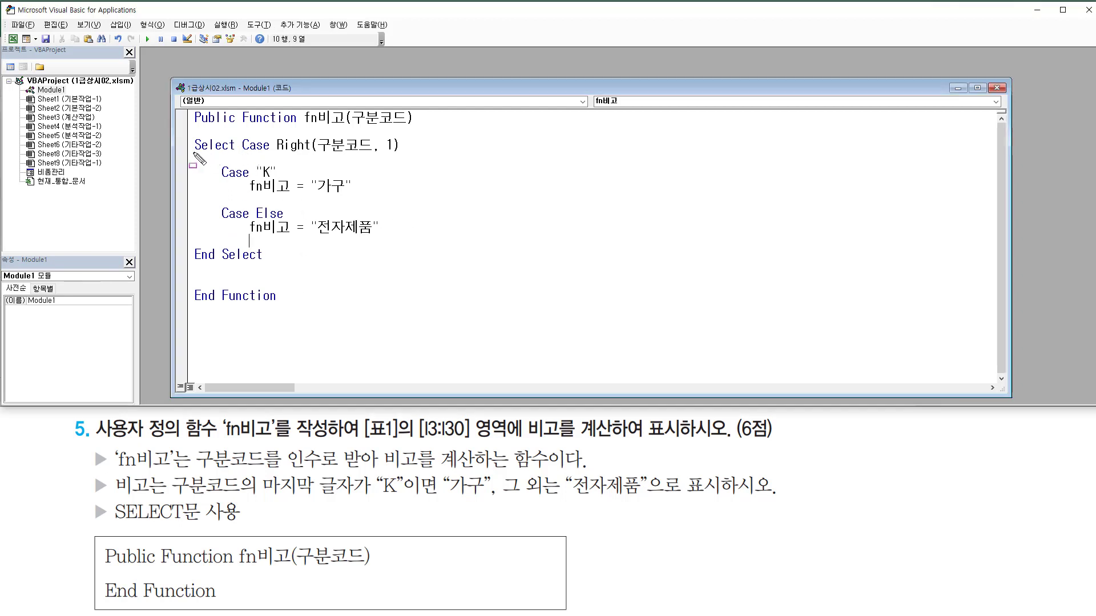
# Review the Select Case expression and both branches of the fn비고 code.
pyautogui.moveTo(194, 153); pyautogui.dragTo(408, 155)
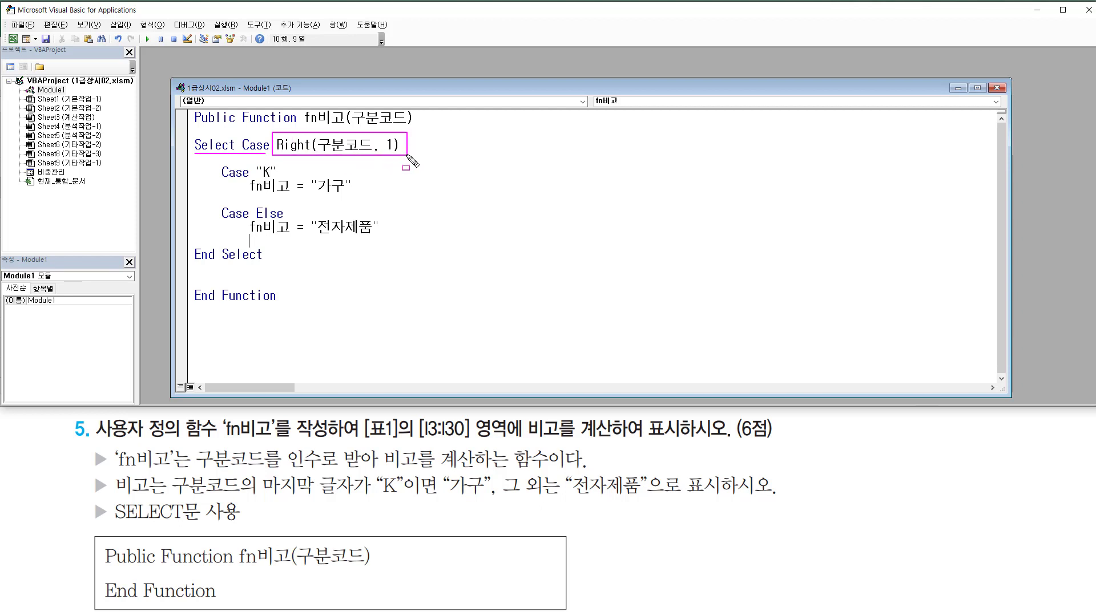
pyautogui.moveTo(257, 177); pyautogui.dragTo(344, 195)
pyautogui.moveTo(220, 219); pyautogui.dragTo(372, 235)
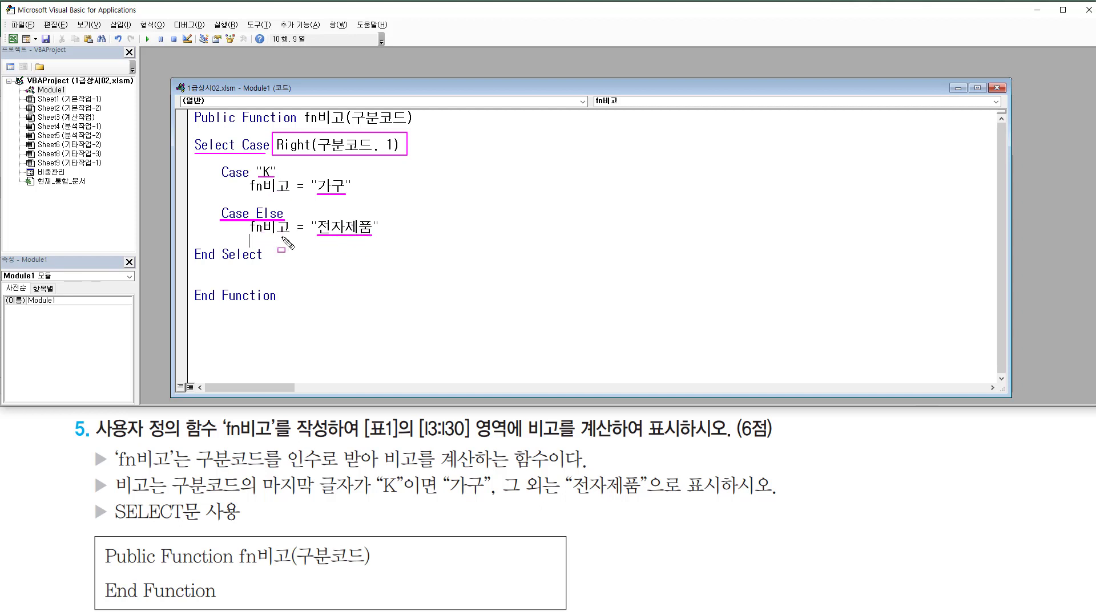
pyautogui.press('Escape')
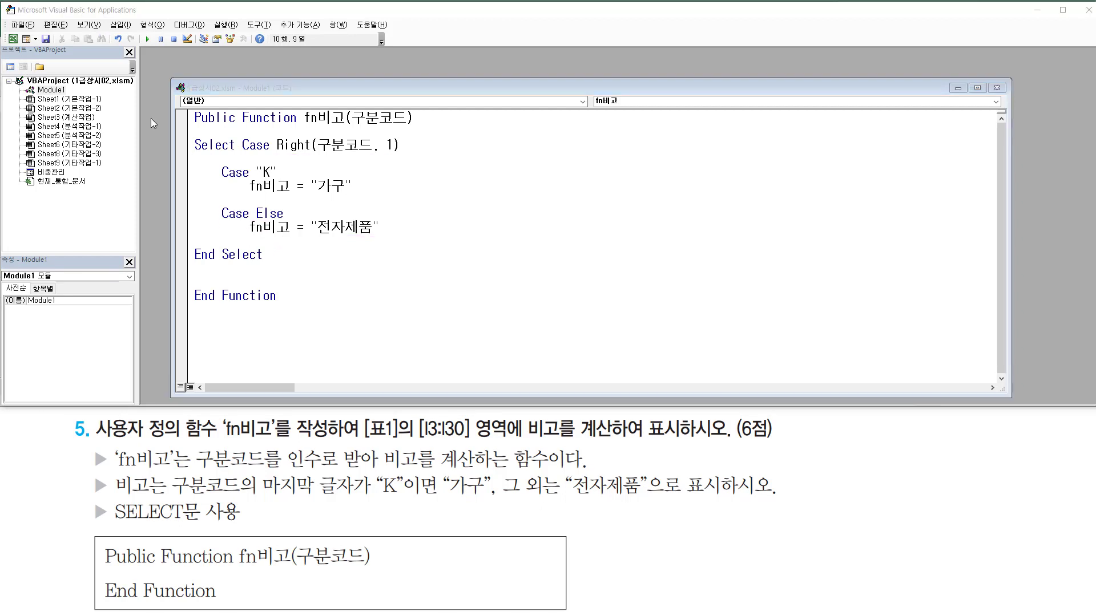
# Switch to Excel's 계산작업 sheet and insert the user-defined (사용자 정의) function fn비고 in cell I3.
pyautogui.moveTo(13, 40); pyautogui.dragTo(23, 51)
pyautogui.press('Escape')
pyautogui.click(12, 39)
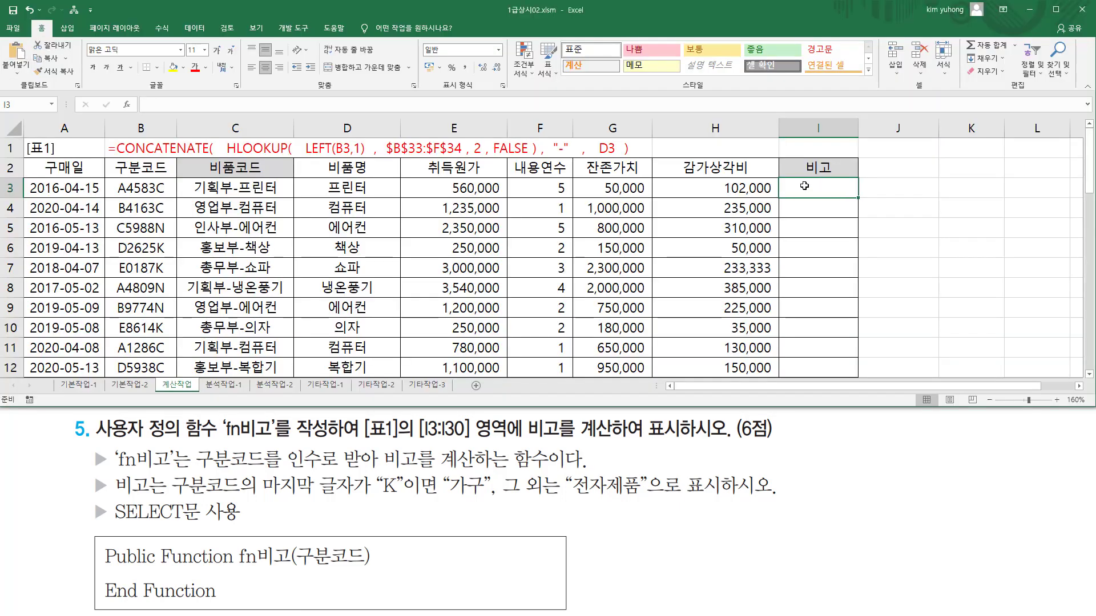
pyautogui.click(127, 104)
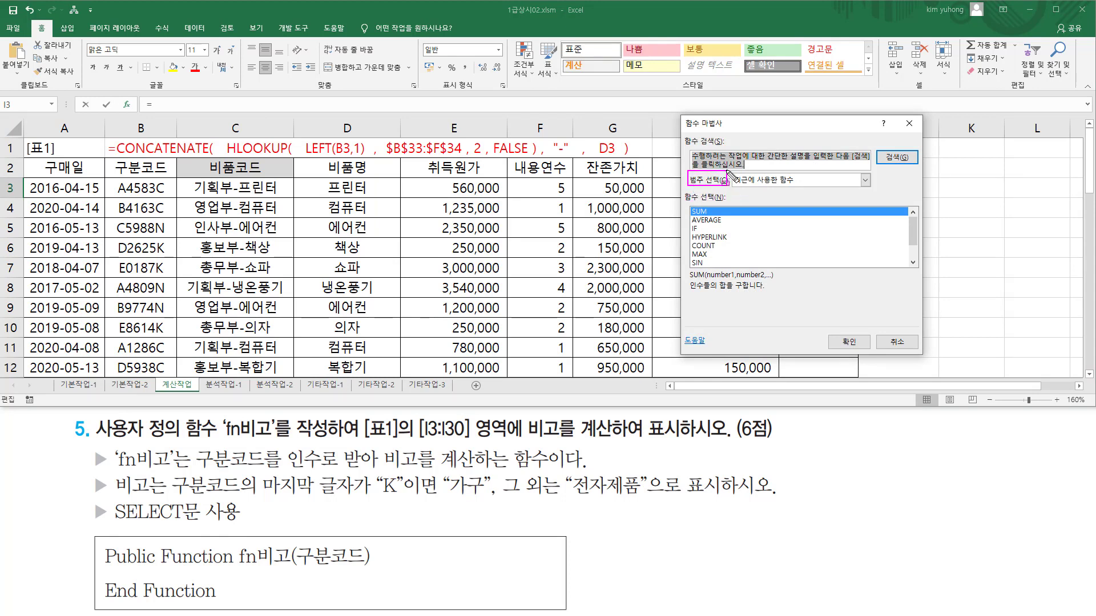
pyautogui.click(759, 181)
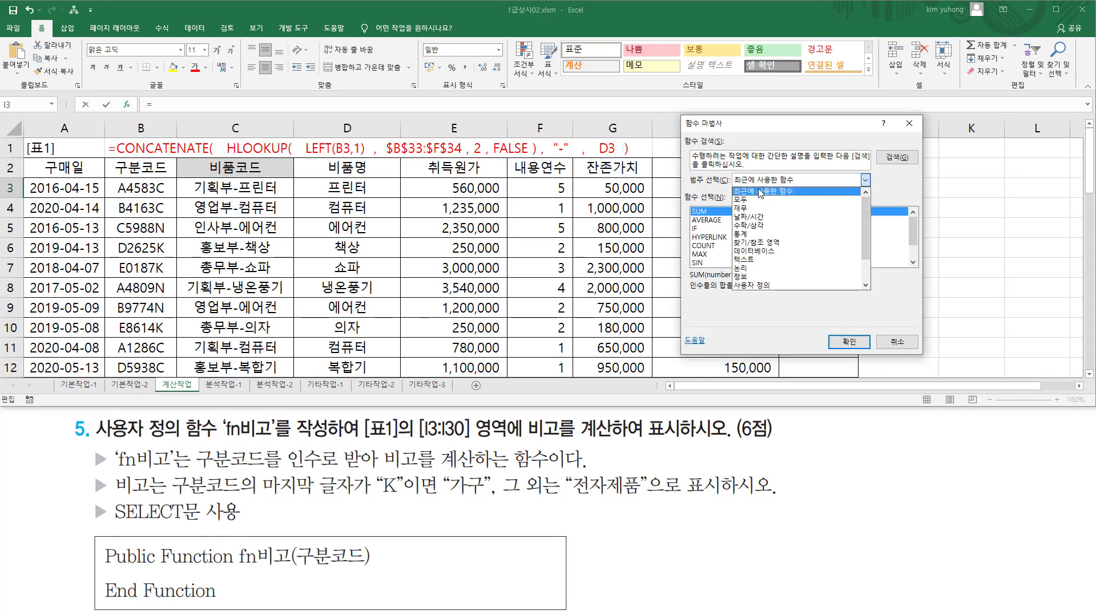
pyautogui.click(762, 286)
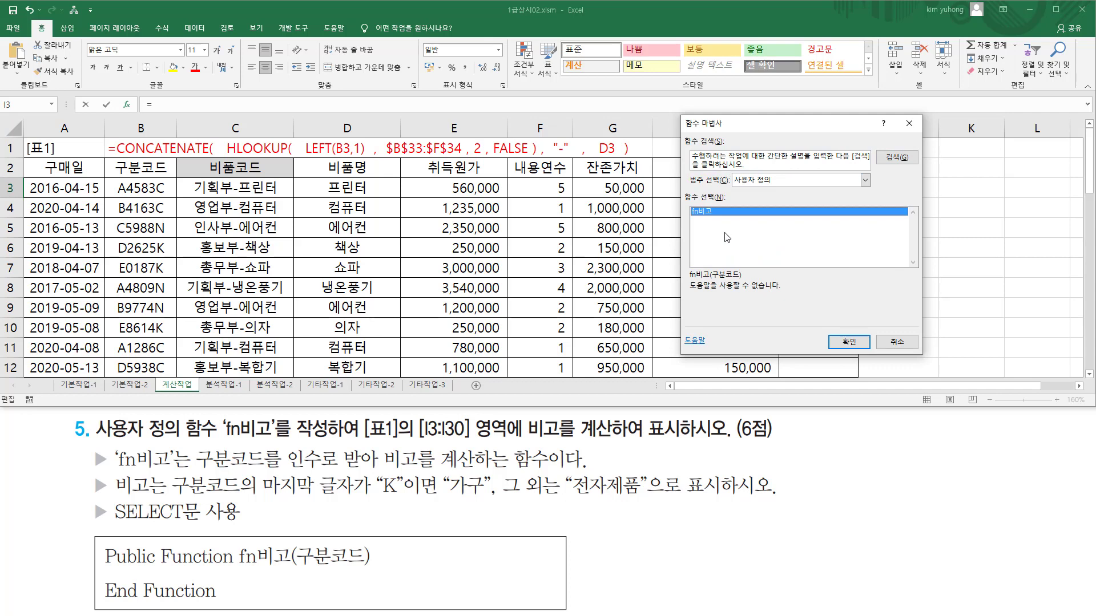
pyautogui.moveTo(687, 202); pyautogui.dragTo(736, 225)
pyautogui.press('Escape')
pyautogui.click(849, 342)
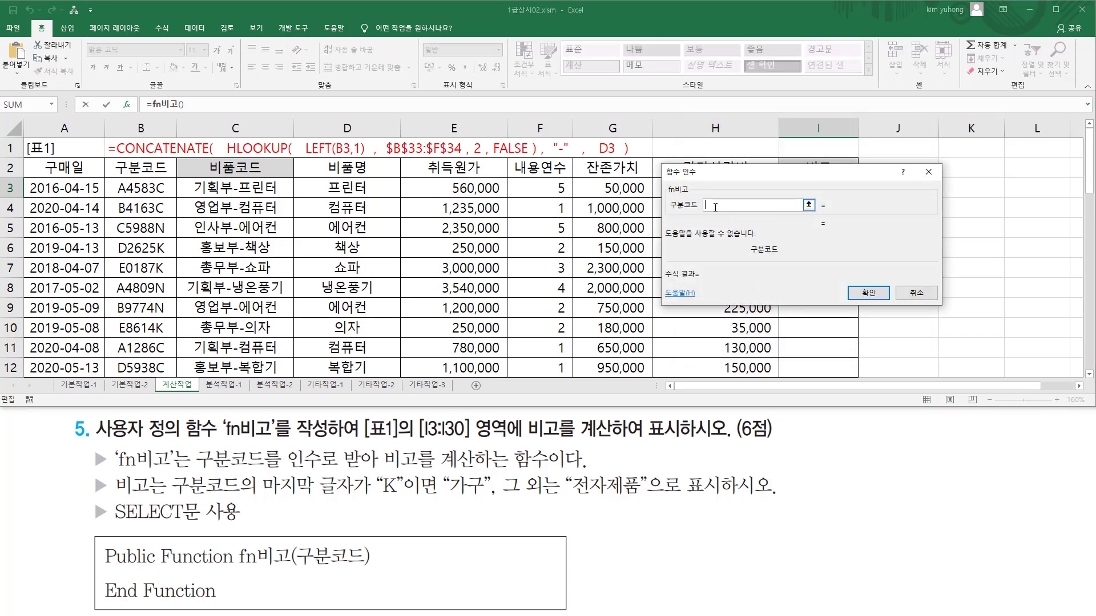
# Set the 구분코드 argument of fn비고 to cell B3 and enter the formula in I3.
pyautogui.click(142, 190)
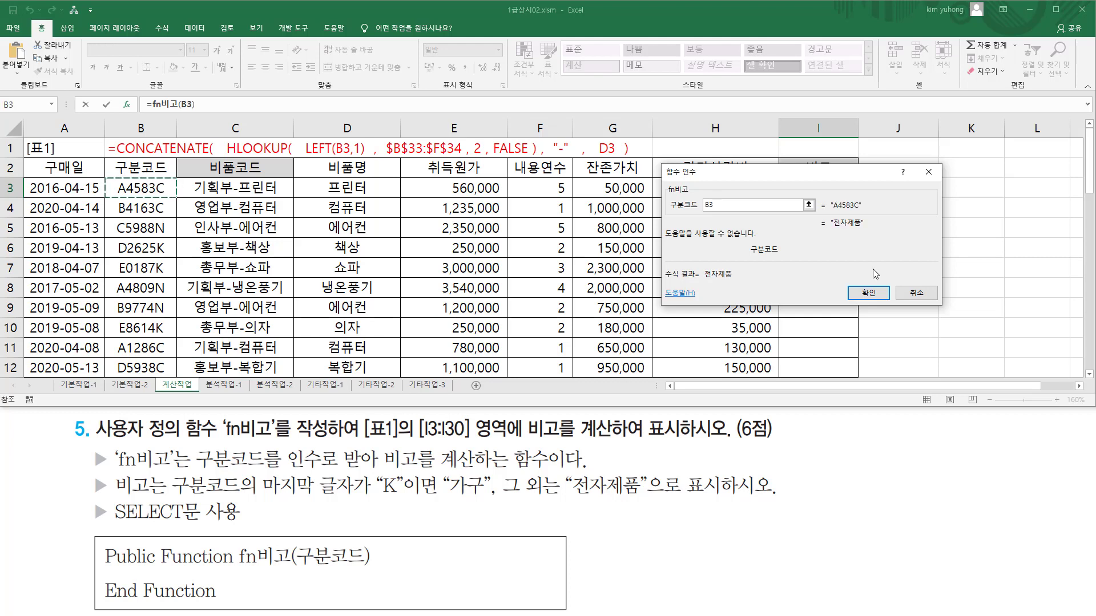
pyautogui.click(873, 296)
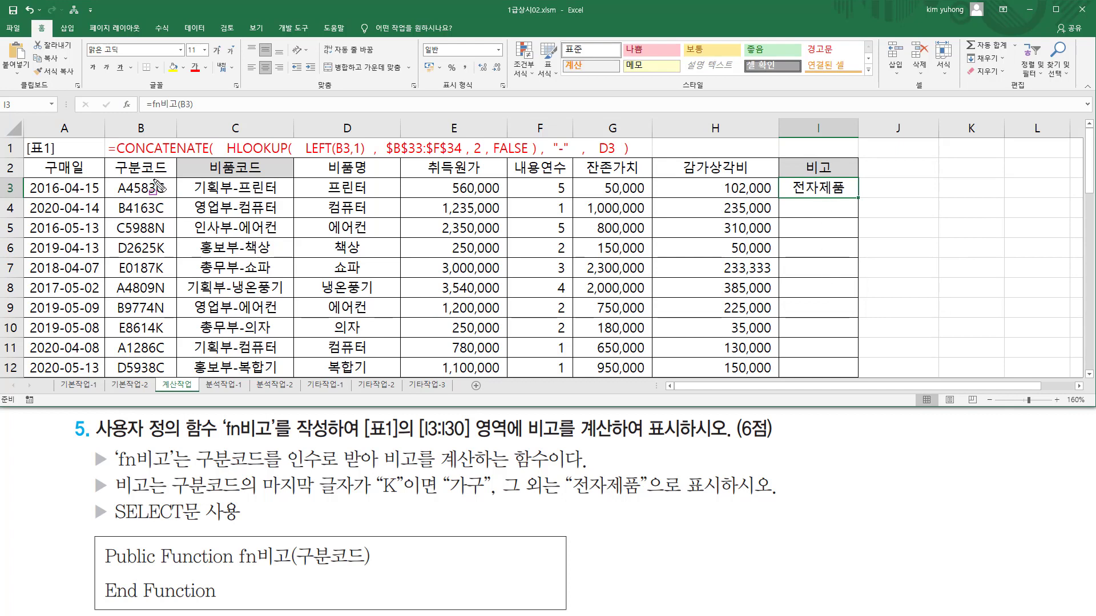
pyautogui.moveTo(153, 180); pyautogui.dragTo(169, 196)
pyautogui.press('Escape')
# Fill the fn비고 formula from I3 down through I30 in the 비고 column.
pyautogui.moveTo(858, 198); pyautogui.dragTo(874, 349)
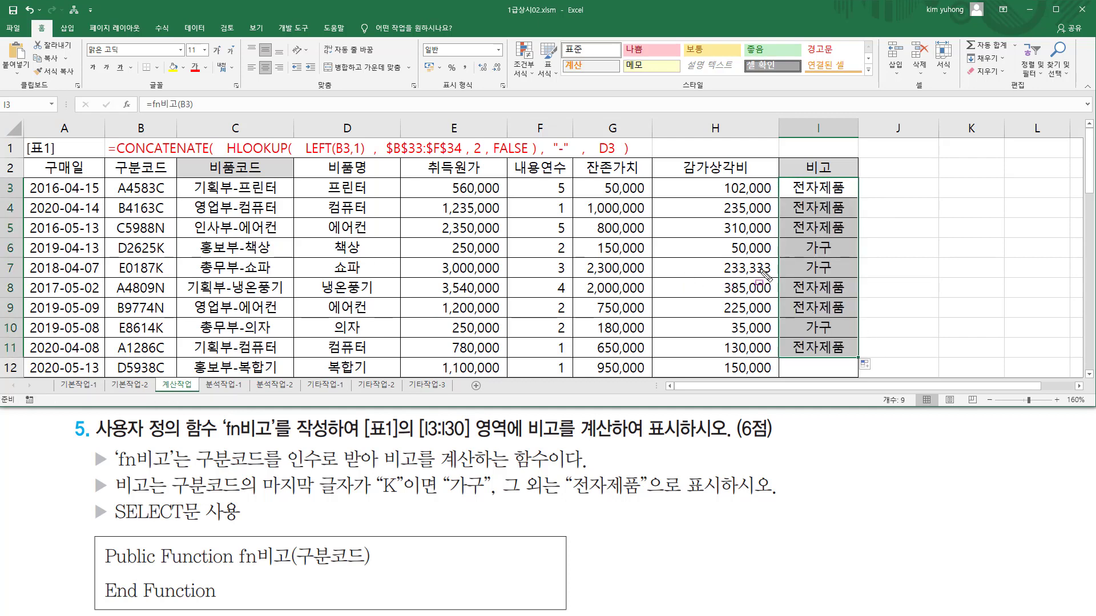
pyautogui.moveTo(794, 238); pyautogui.dragTo(842, 274)
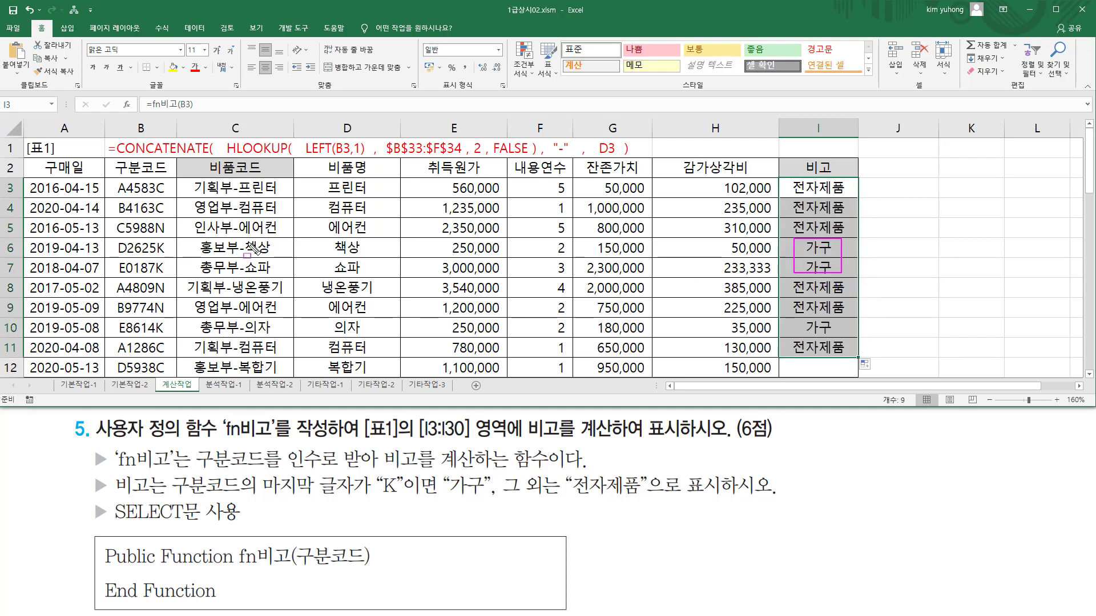
pyautogui.moveTo(155, 239)
pyautogui.mouseDown()
pyautogui.moveTo(155, 276)
pyautogui.moveTo(168, 278)
pyautogui.moveTo(169, 251)
pyautogui.moveTo(163, 265)
pyautogui.mouseUp()
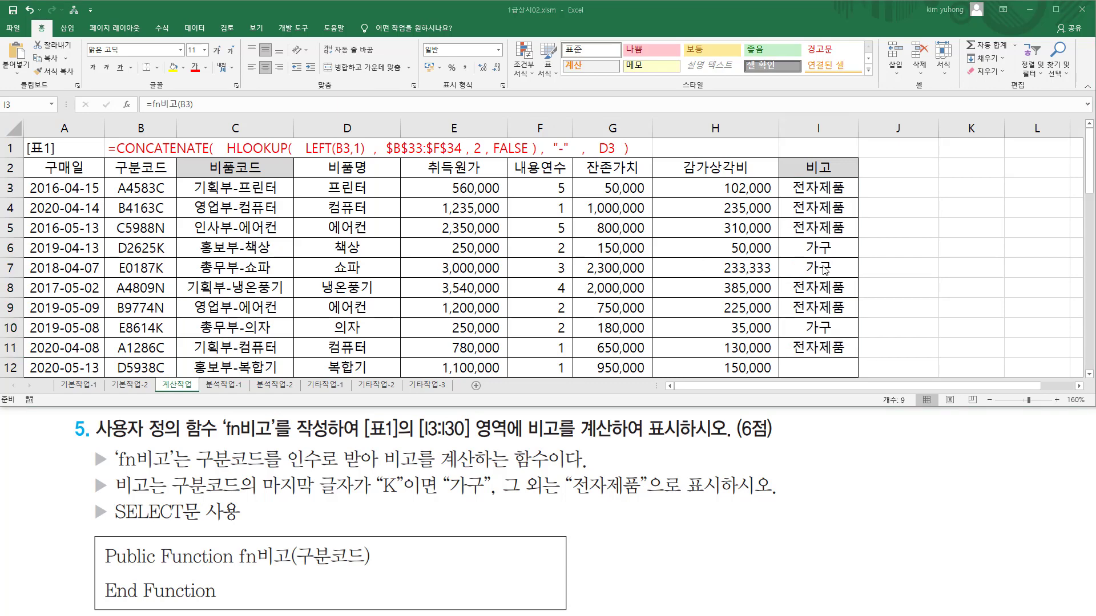
pyautogui.scroll(-2, 856, 257)
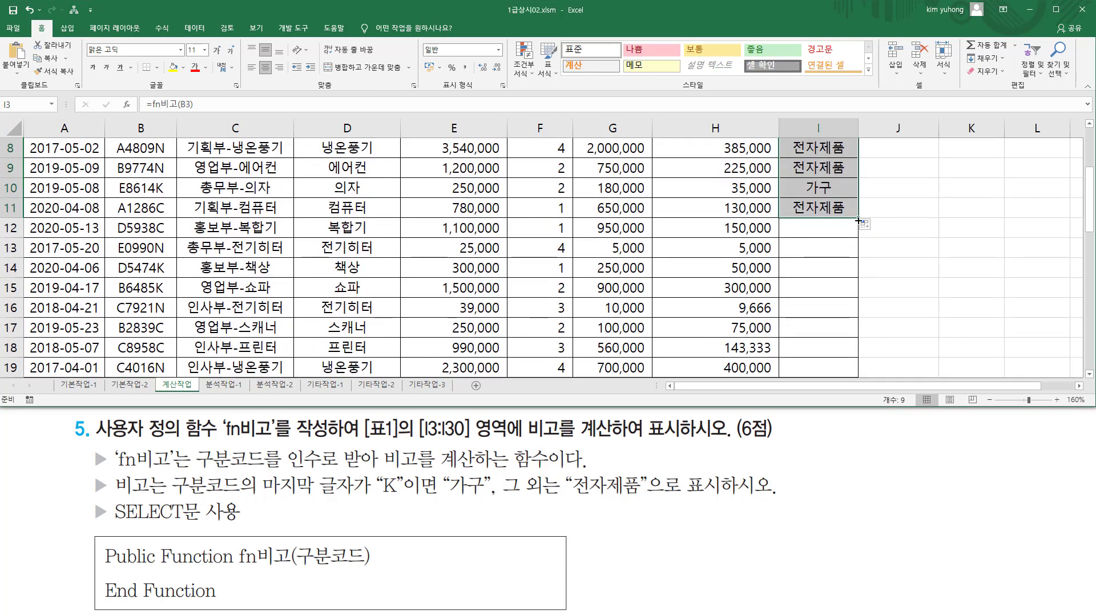
pyautogui.moveTo(855, 222)
pyautogui.mouseDown()
pyautogui.moveTo(850, 428)
pyautogui.moveTo(838, 341)
pyautogui.mouseUp()
pyautogui.scroll(6, 834, 328)
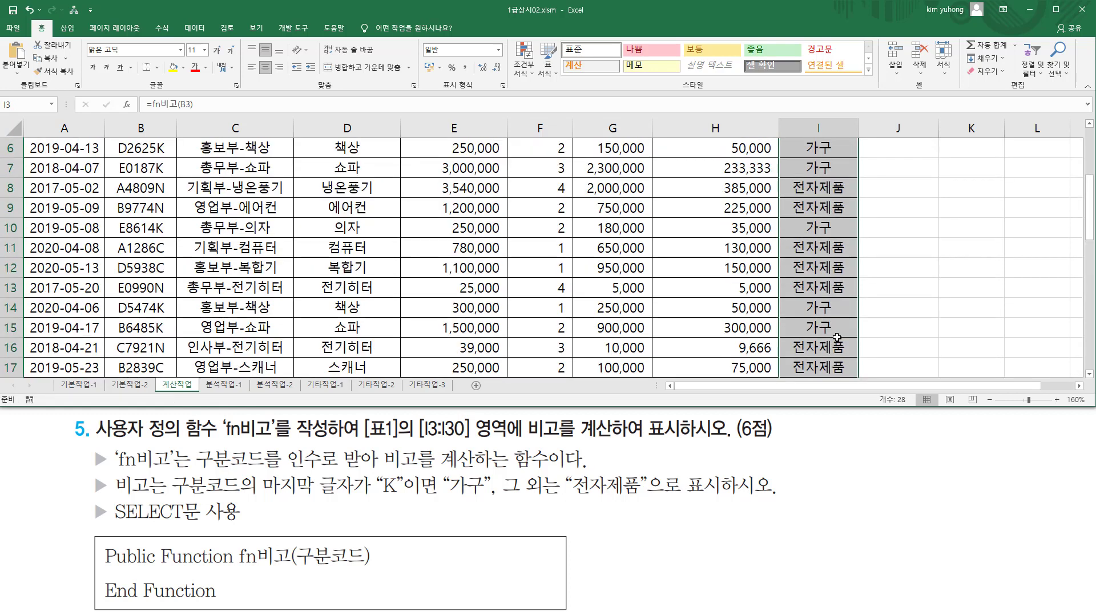